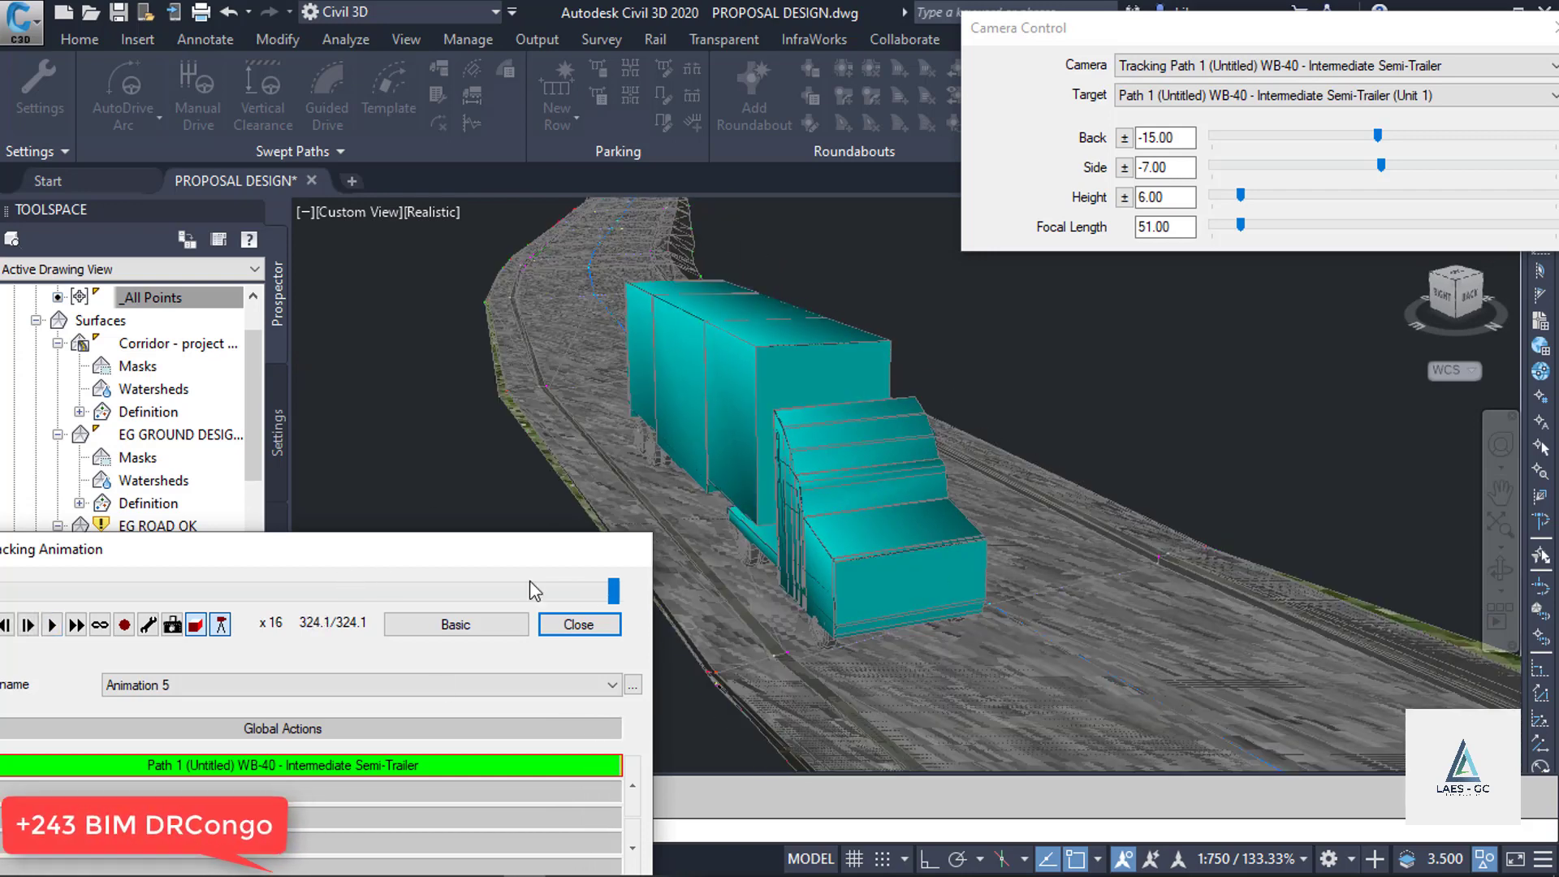
Step: Replay Animation 5 of the WB-40 semi-trailer from the start and keep the truck in view
{"action": "left_click_drag", "start_coordinate": [428, 549], "coordinate": [1281, 471]}
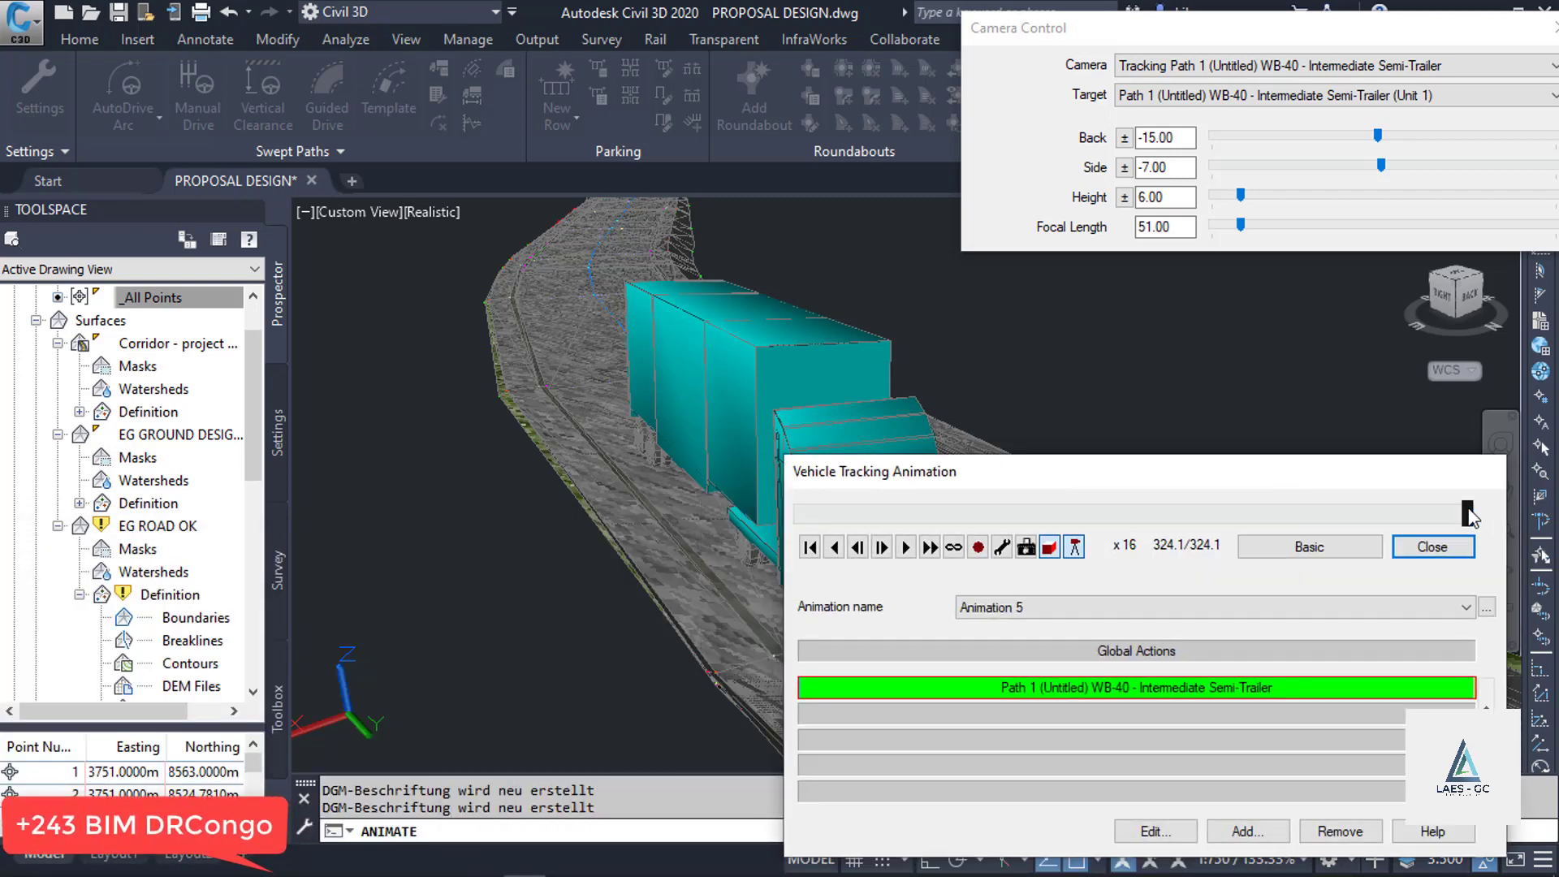
{"action": "left_click_drag", "start_coordinate": [1135, 518], "coordinate": [782, 516]}
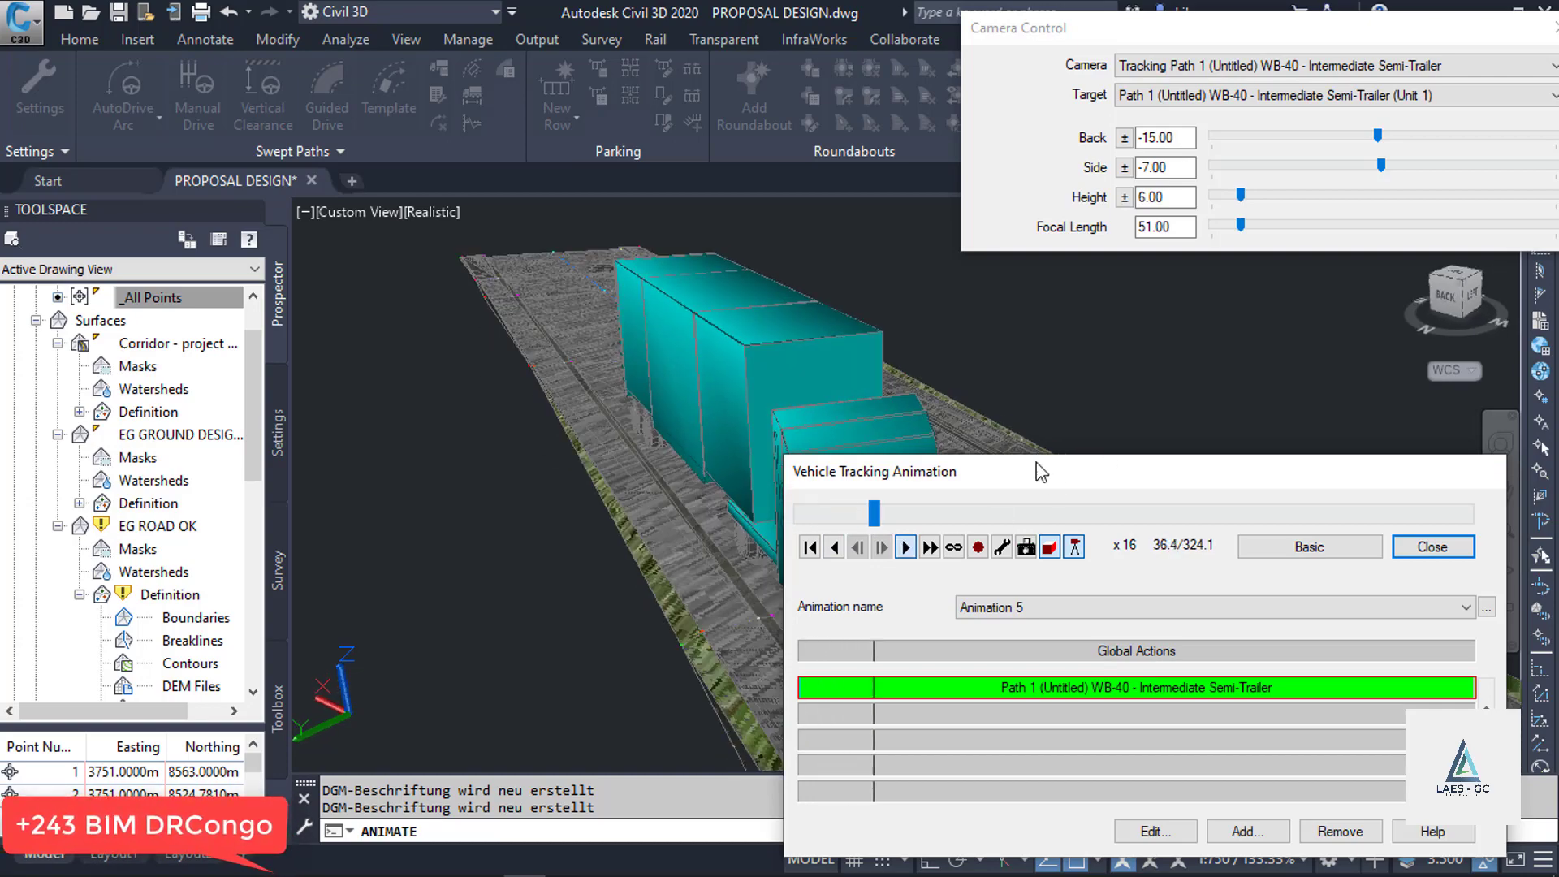
{"action": "left_click_drag", "start_coordinate": [1111, 465], "coordinate": [131, 151]}
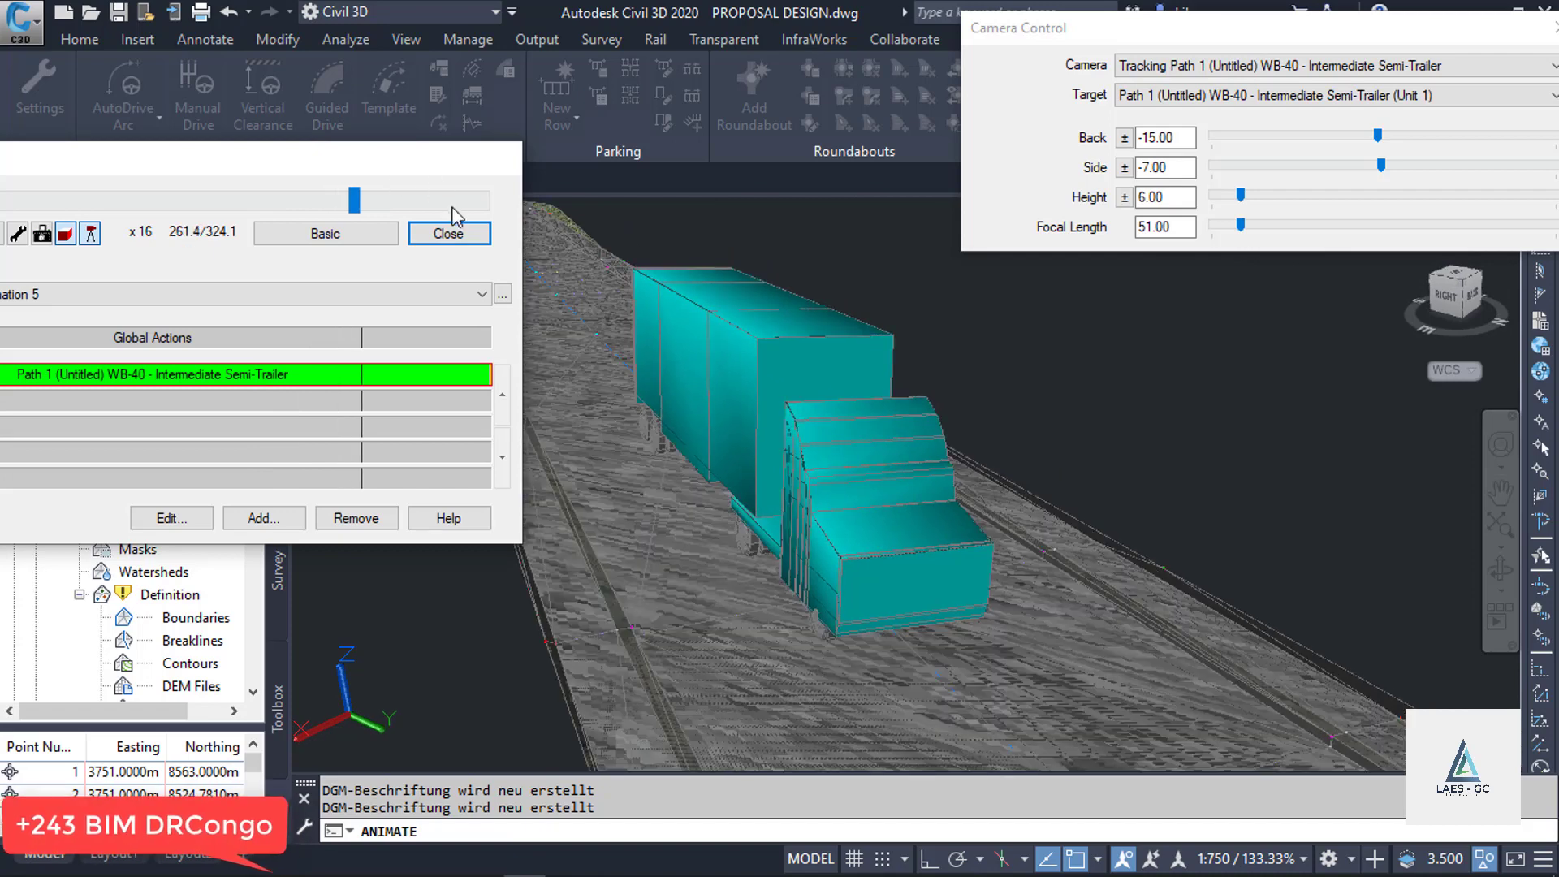
Step: Close the vehicle tracking animation and save its viewpoint
{"action": "left_click", "coordinate": [448, 233]}
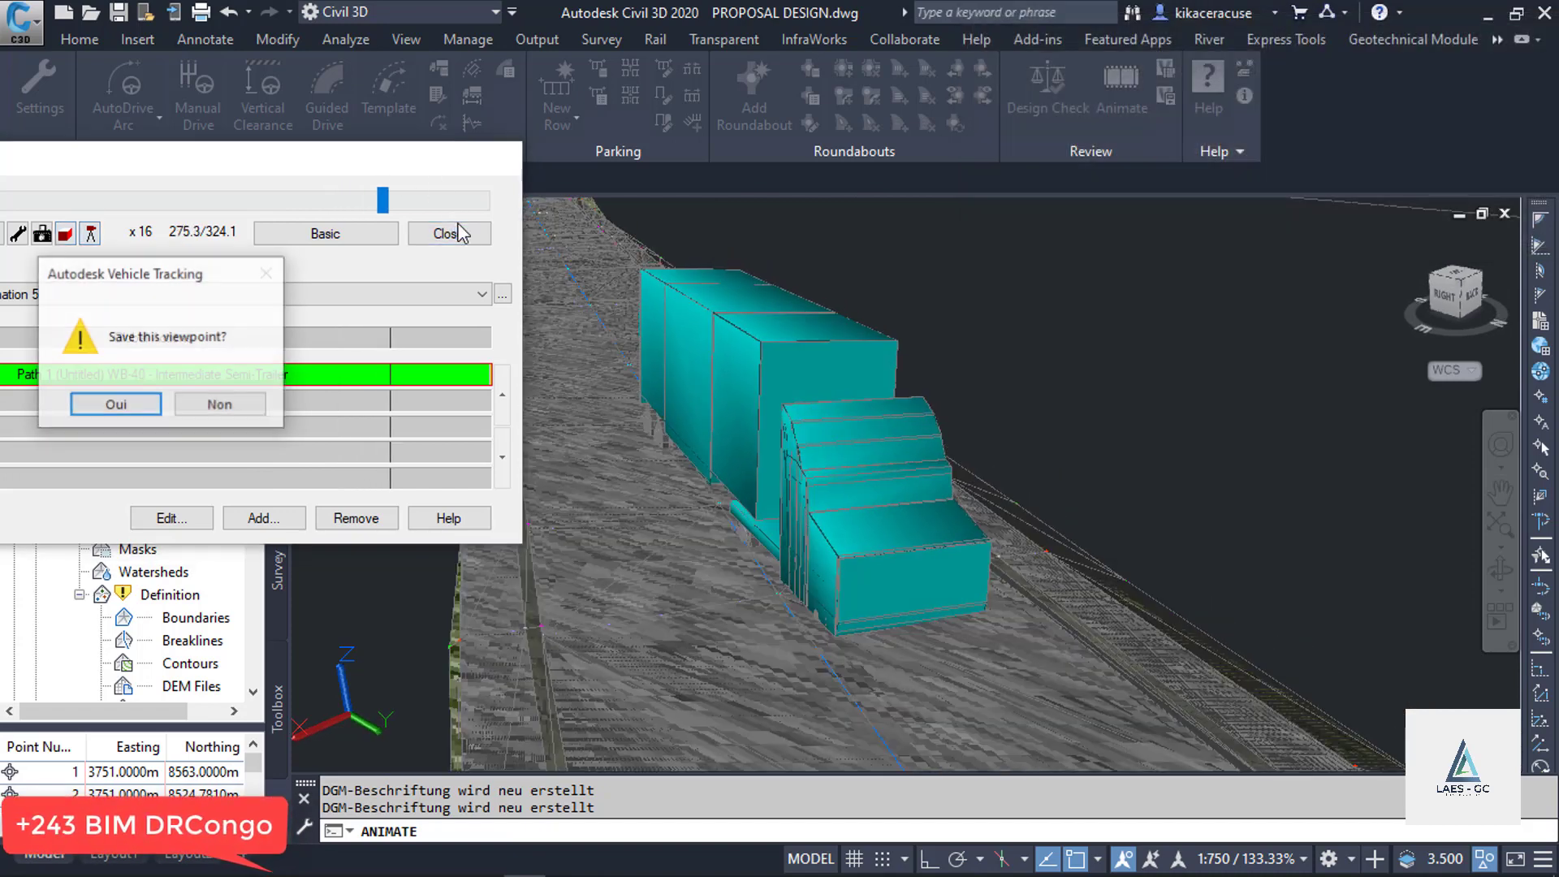
{"action": "left_click", "coordinate": [116, 404]}
{"action": "left_click", "coordinate": [460, 343]}
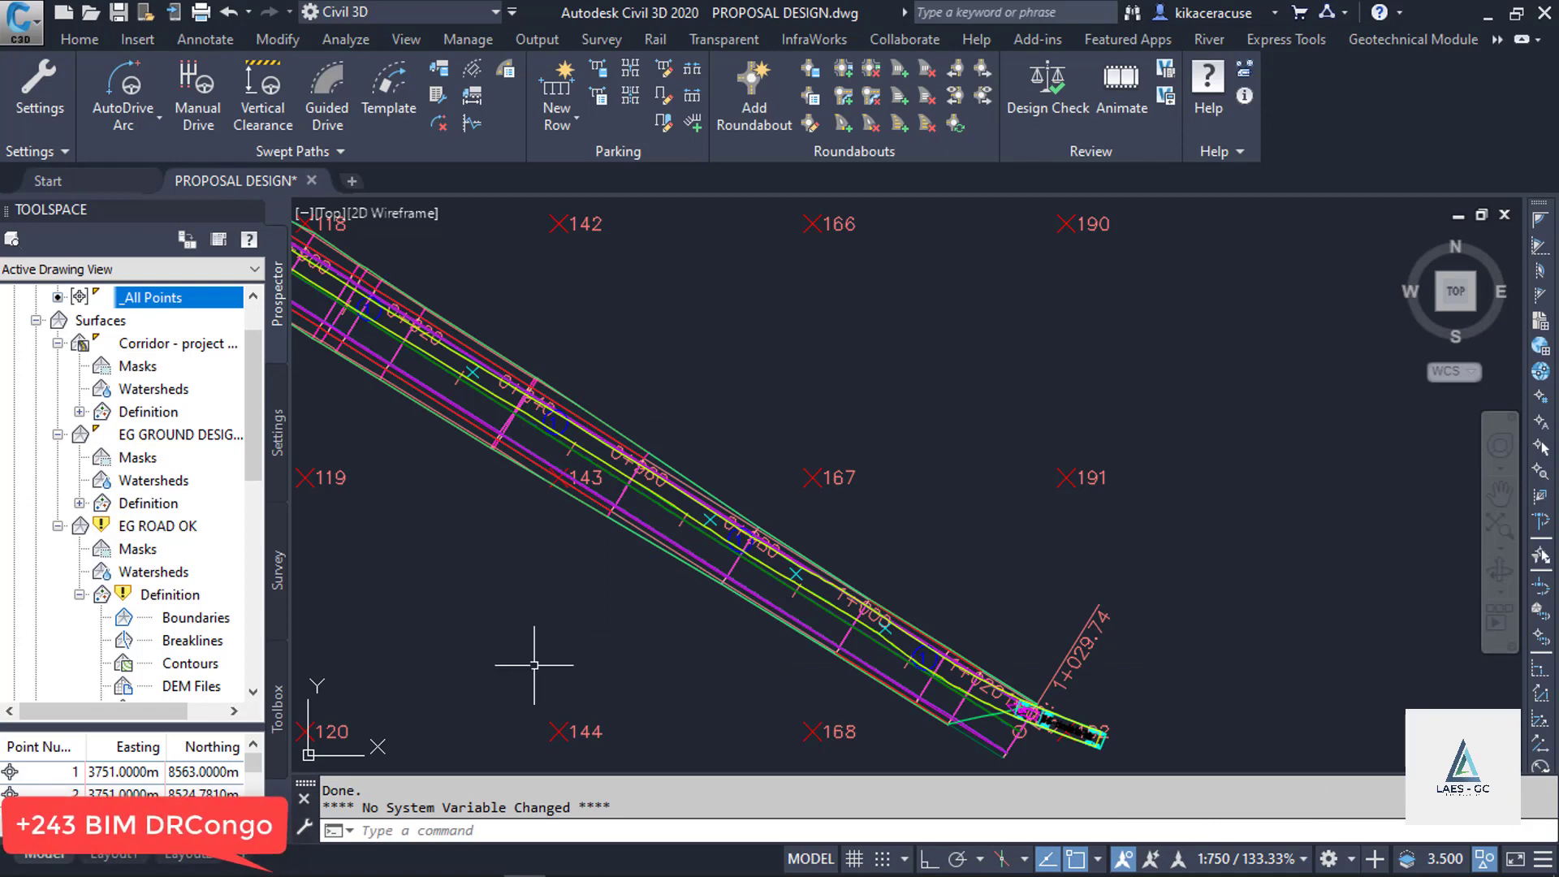
Step: End the object isolation so the hidden surface contours return to the drawing
{"action": "right_click", "coordinate": [752, 372]}
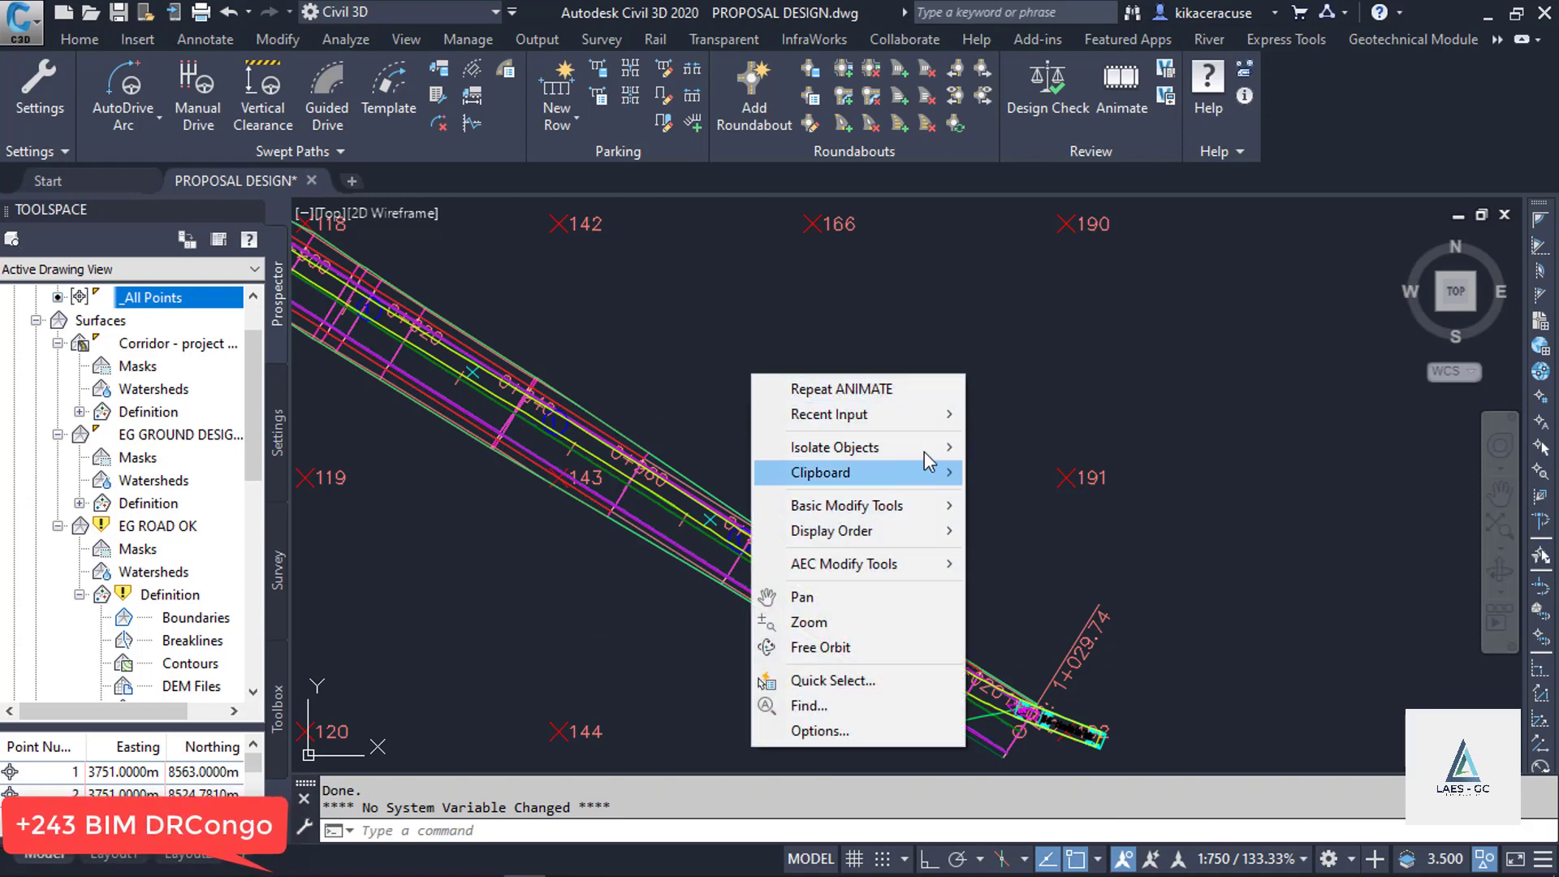
{"action": "mouse_move", "coordinate": [926, 447]}
{"action": "left_click", "coordinate": [1038, 497]}
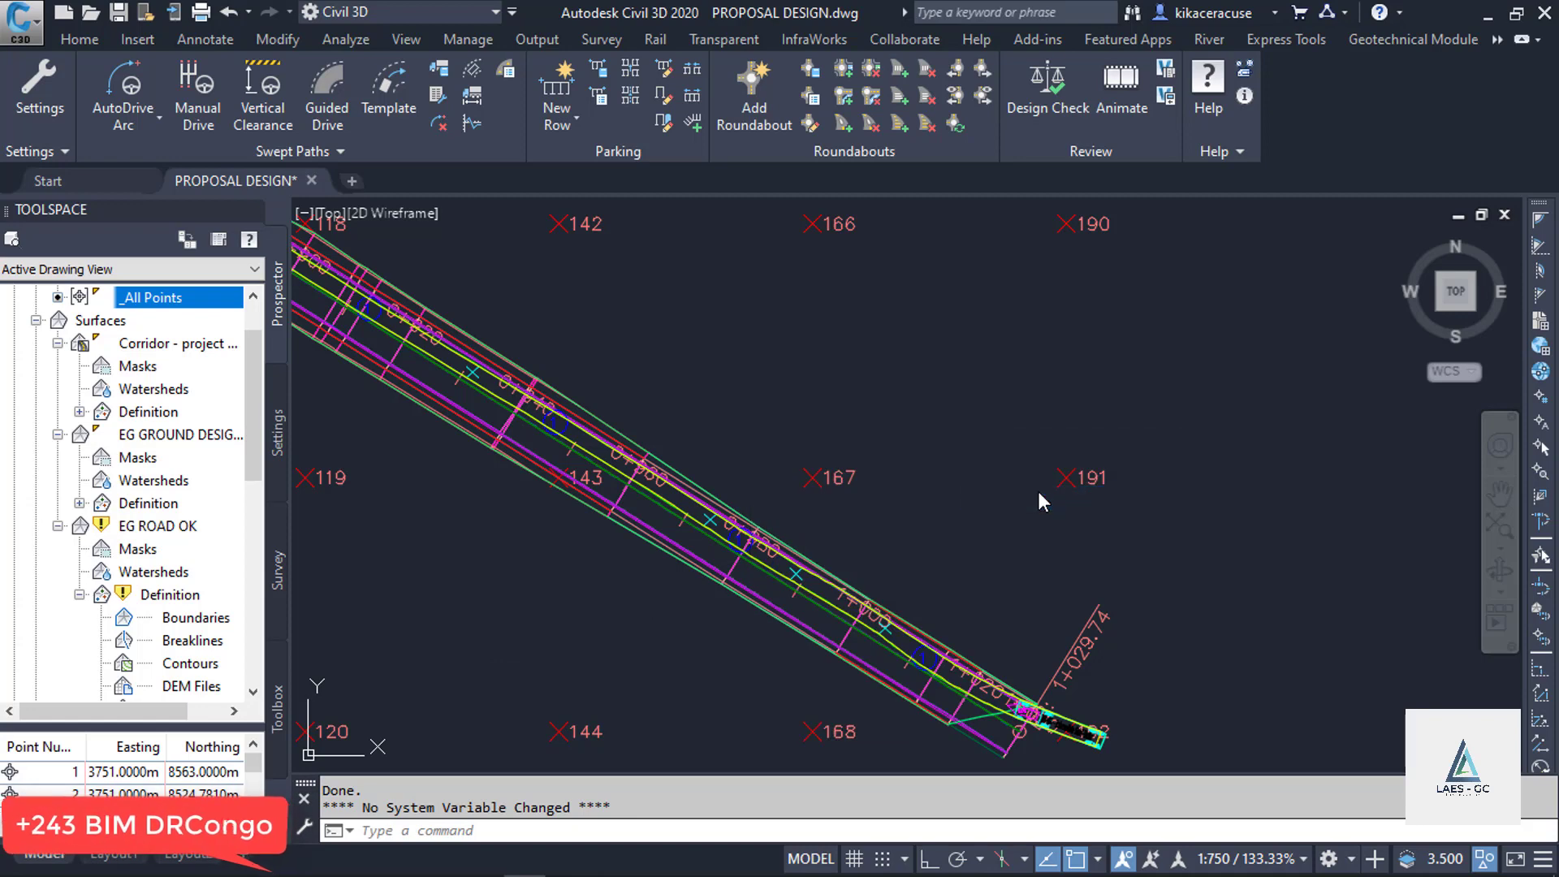
Step: Examine the road corridor and the straight second alignment on the contoured ground surface
{"action": "scroll", "coordinate": [1159, 680], "scroll_direction": "down", "scroll_amount": 8}
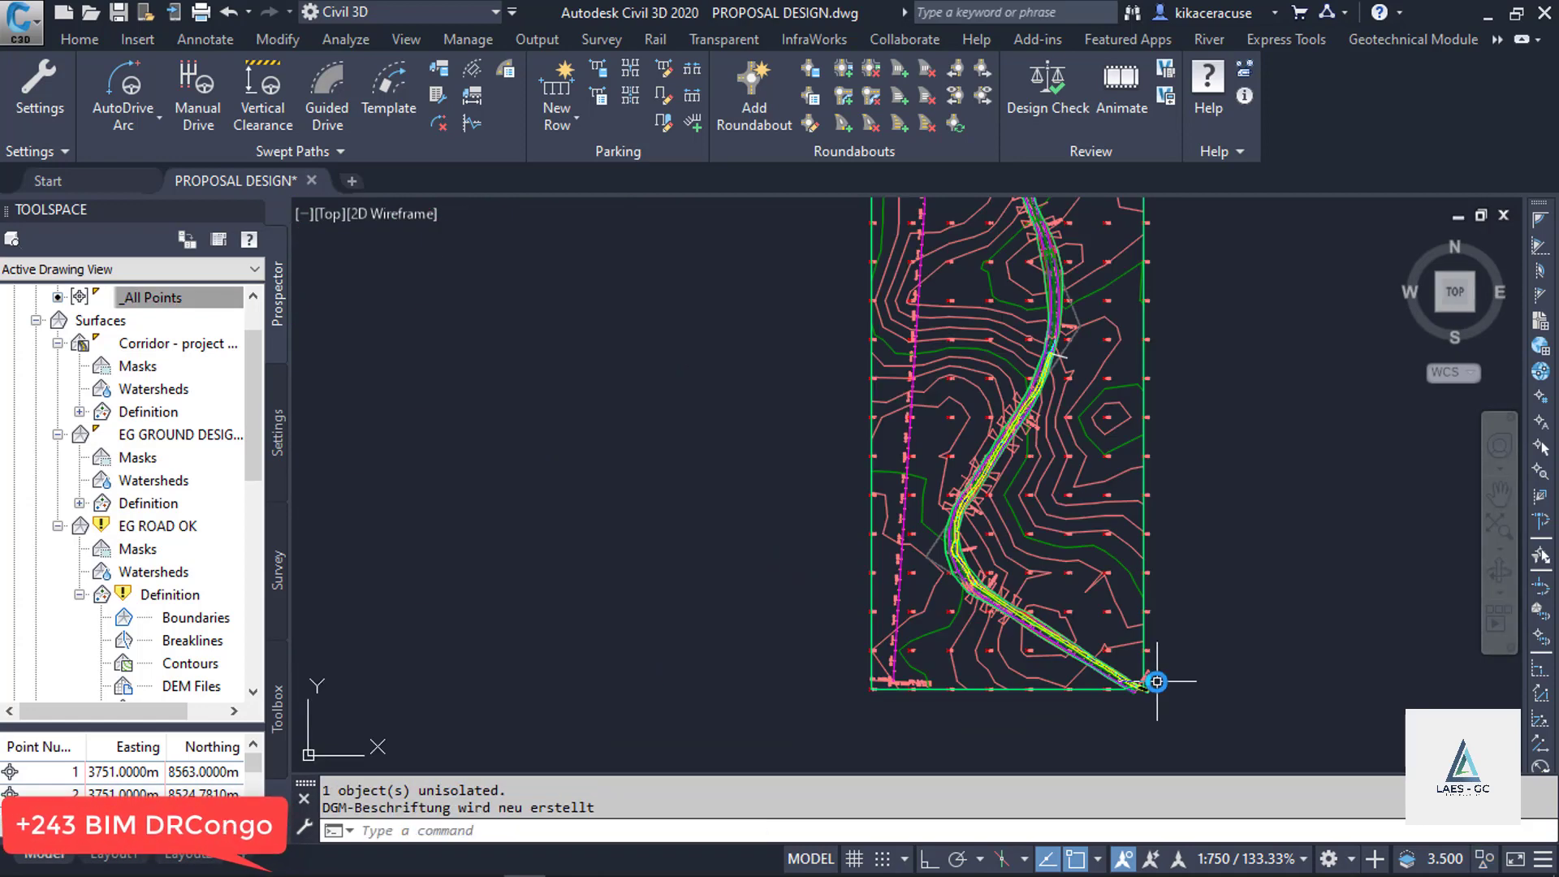
{"action": "scroll", "coordinate": [954, 445], "scroll_direction": "up", "scroll_amount": 10}
{"action": "scroll", "coordinate": [685, 408], "scroll_direction": "down", "scroll_amount": 10}
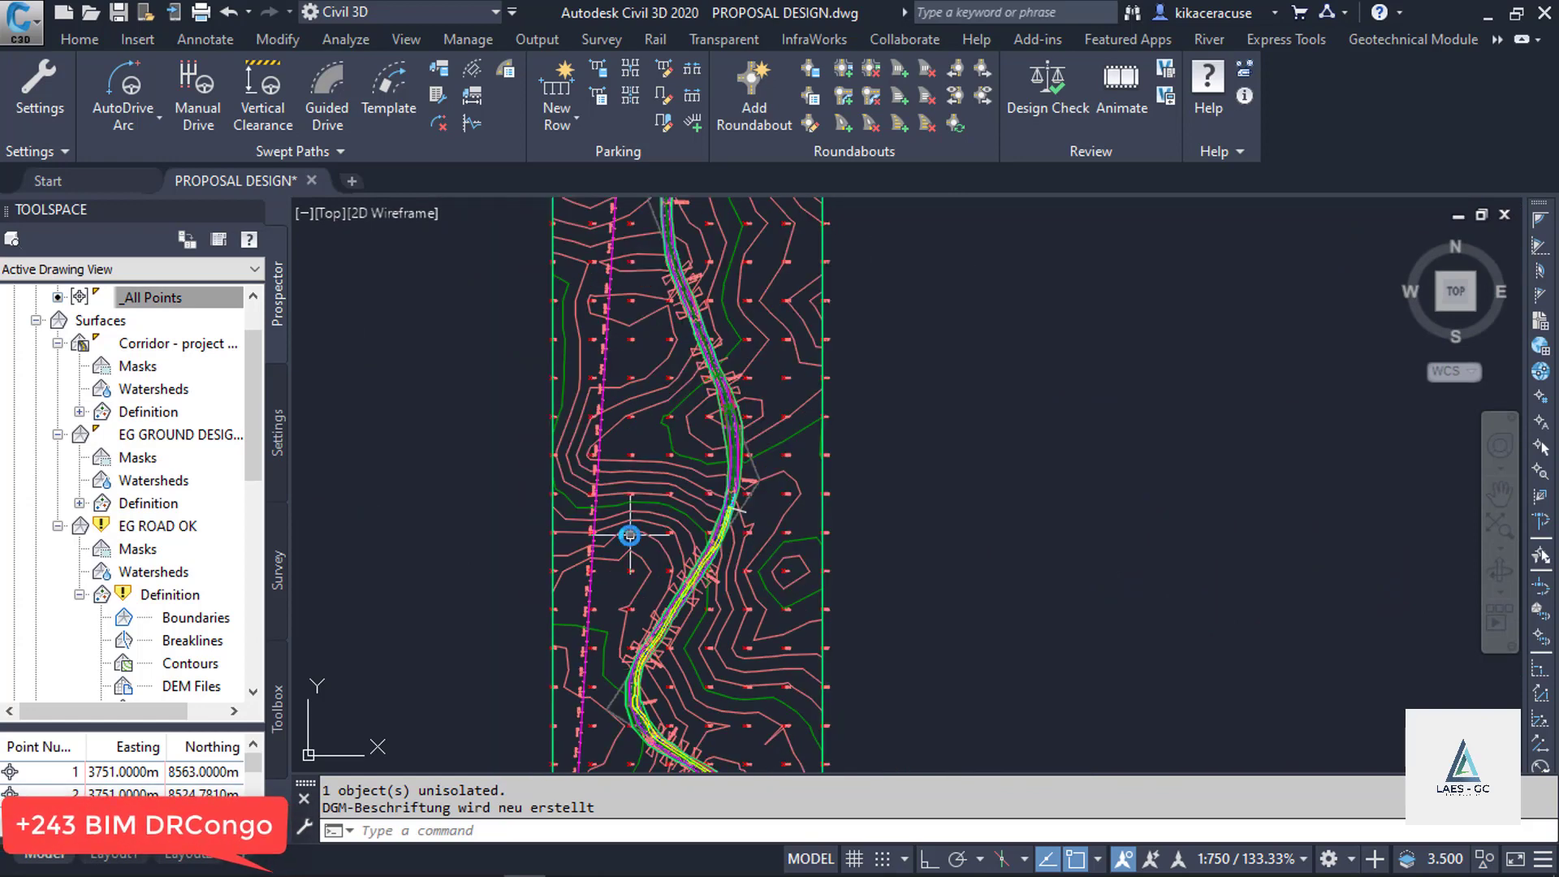
{"action": "scroll", "coordinate": [630, 533], "scroll_direction": "down", "scroll_amount": 5}
{"action": "scroll", "coordinate": [631, 533], "scroll_direction": "up", "scroll_amount": 5}
{"action": "scroll", "coordinate": [594, 477], "scroll_direction": "down", "scroll_amount": 5}
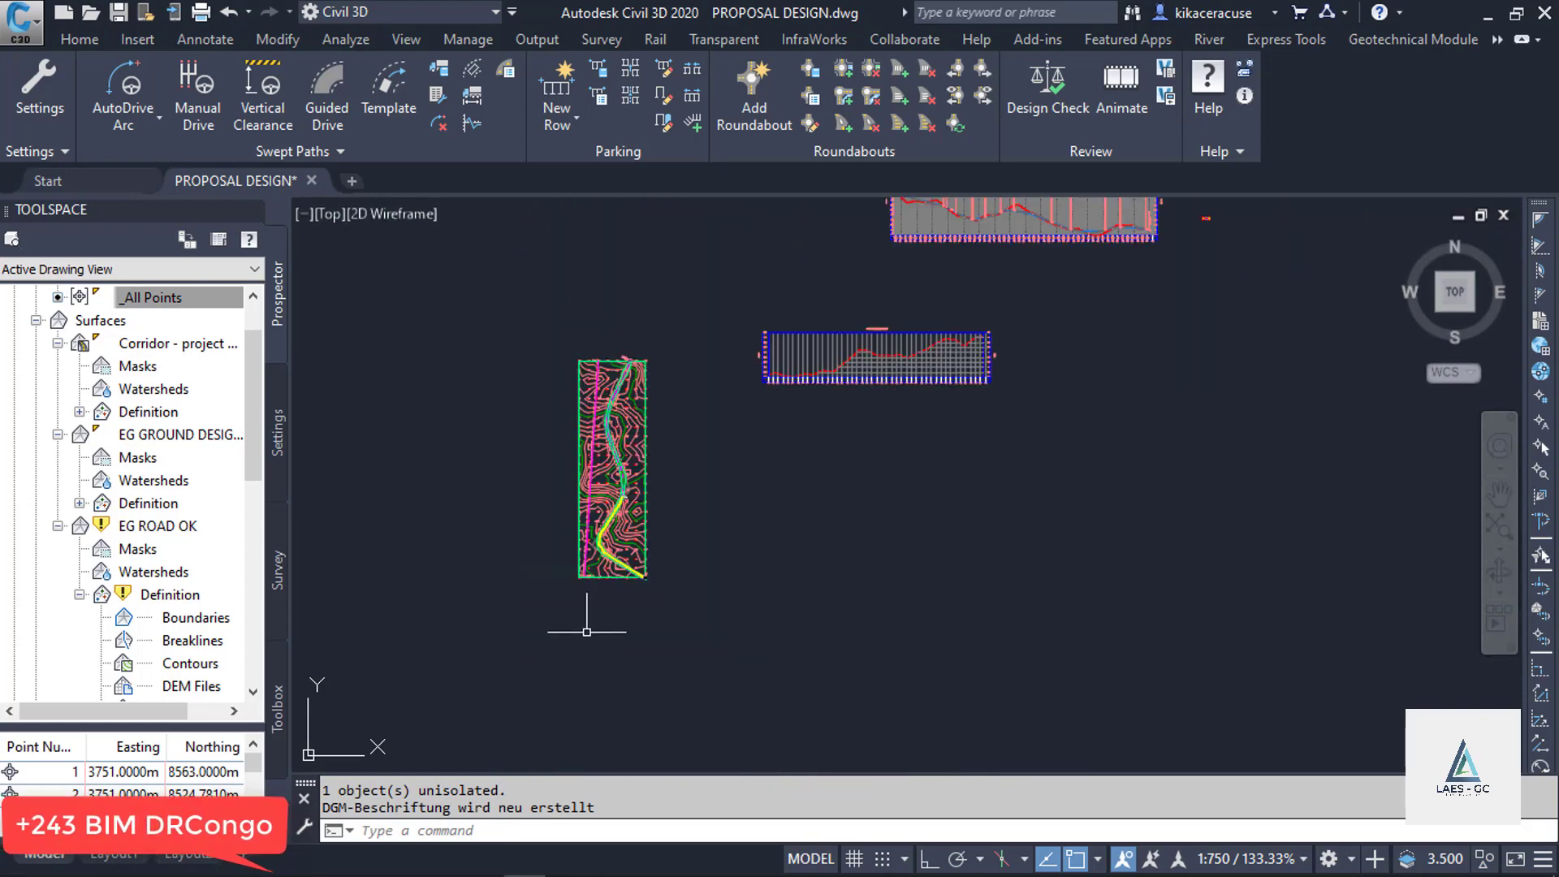
{"action": "scroll", "coordinate": [585, 627], "scroll_direction": "up", "scroll_amount": 5}
{"action": "scroll", "coordinate": [601, 650], "scroll_direction": "down", "scroll_amount": 5}
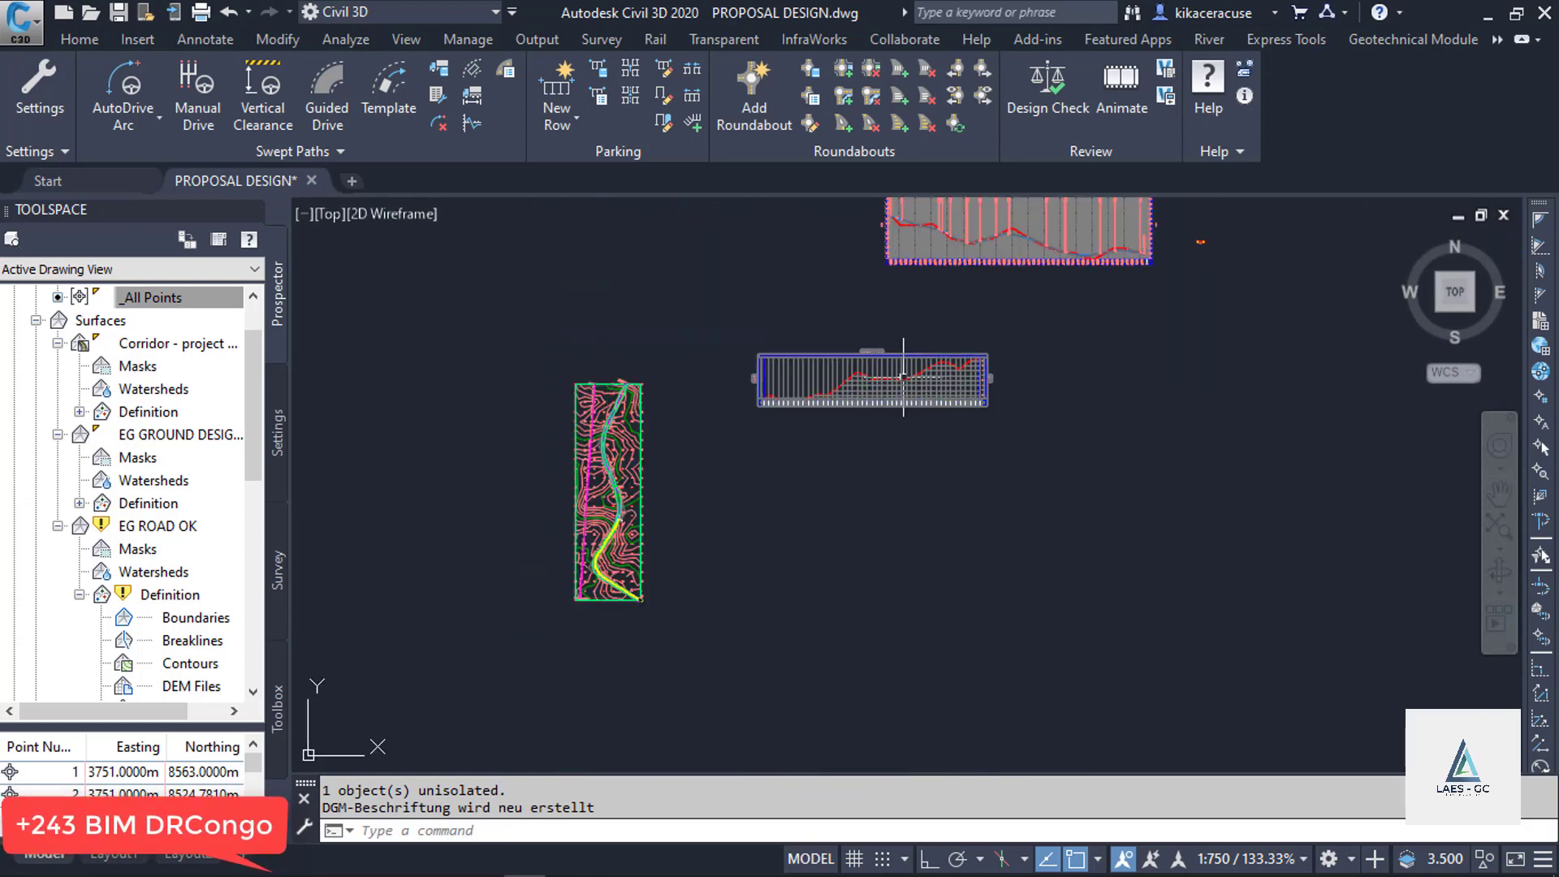
{"action": "scroll", "coordinate": [603, 386], "scroll_direction": "up", "scroll_amount": 6}
{"action": "scroll", "coordinate": [632, 399], "scroll_direction": "up", "scroll_amount": 2}
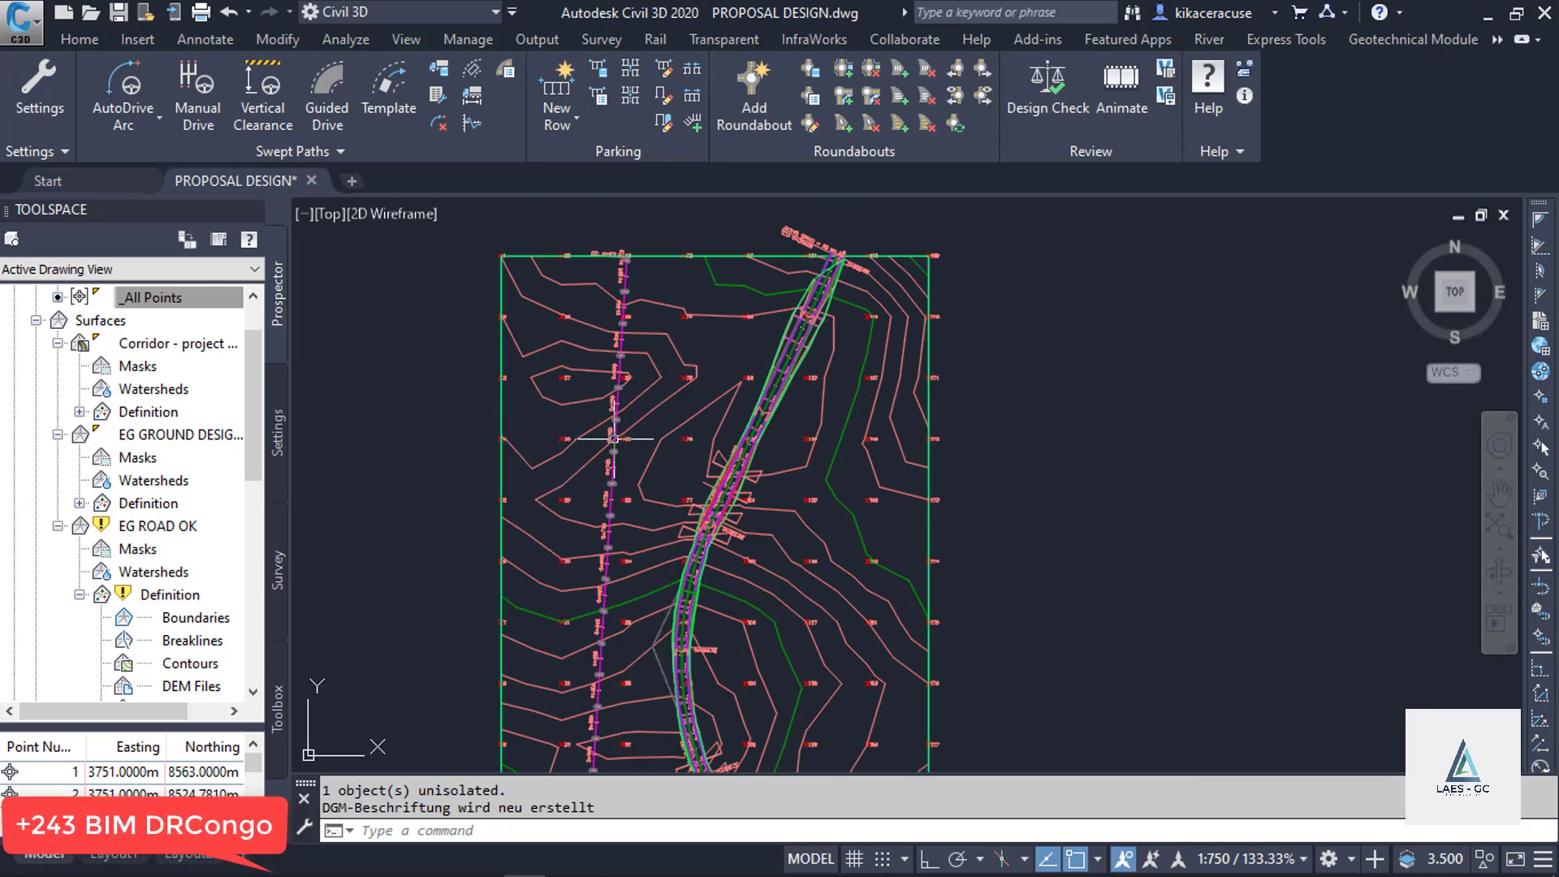
{"action": "scroll", "coordinate": [786, 407], "scroll_direction": "up", "scroll_amount": 4}
{"action": "scroll", "coordinate": [789, 415], "scroll_direction": "up", "scroll_amount": 2}
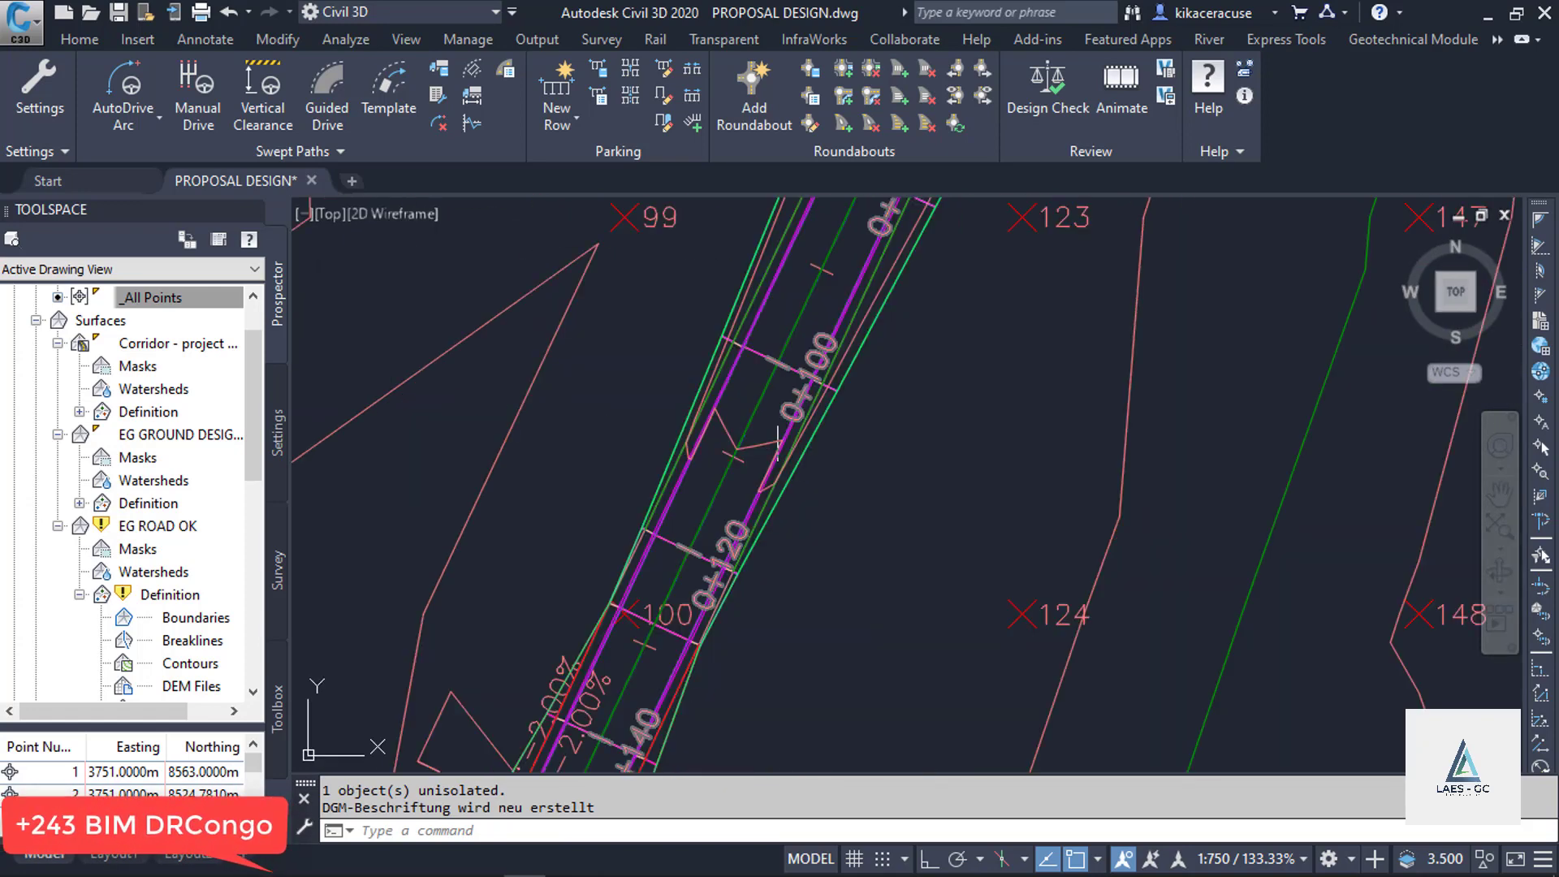
{"action": "scroll", "coordinate": [792, 442], "scroll_direction": "down", "scroll_amount": 8}
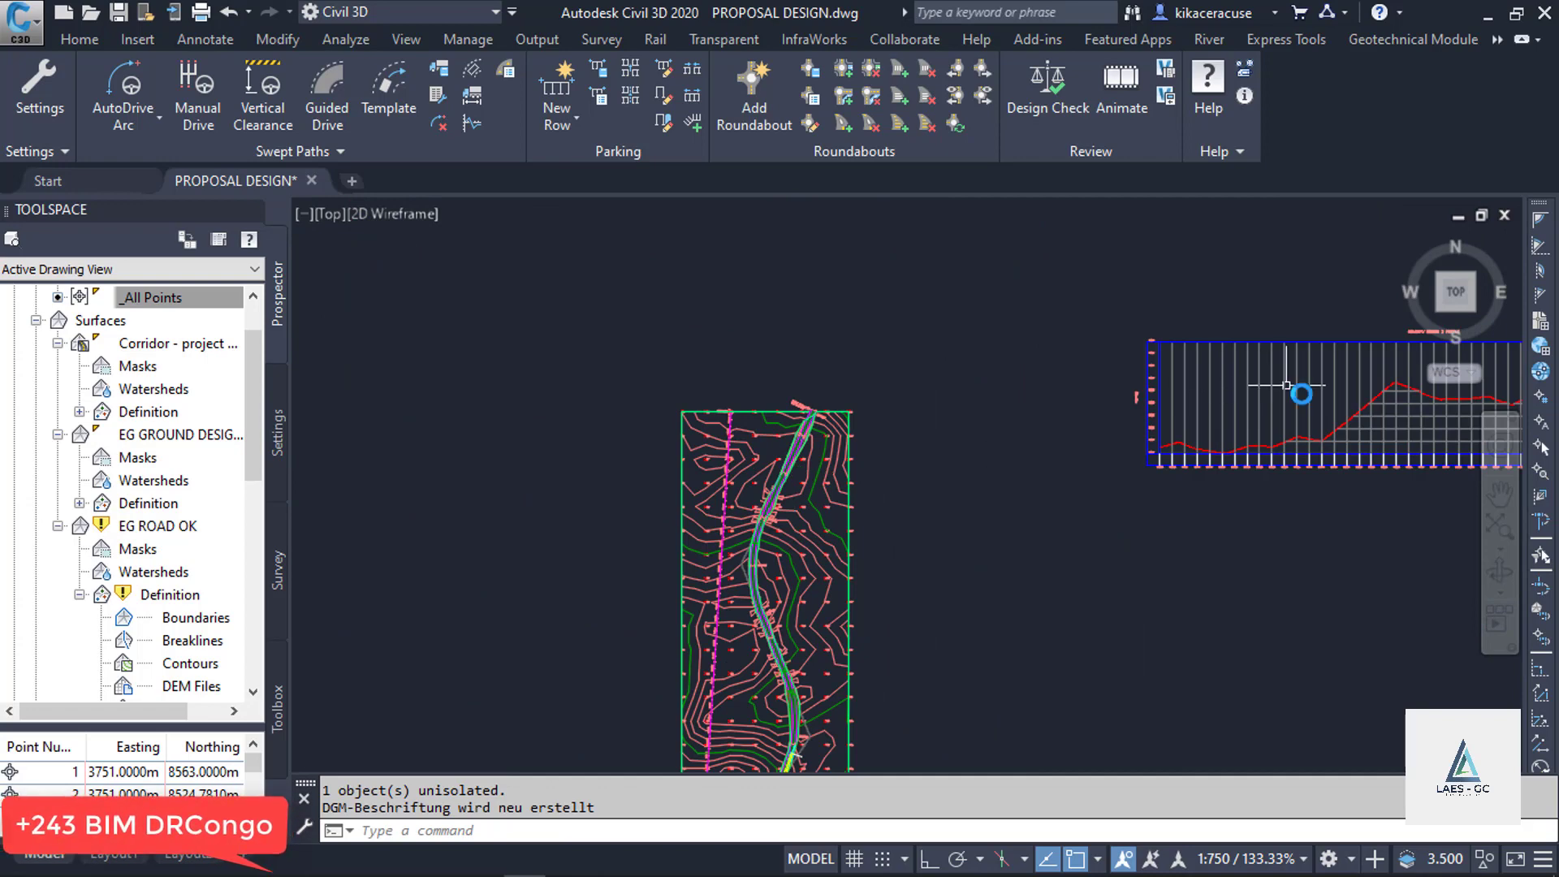
Step: Compare the site plan with the two profile views beside it
{"action": "scroll", "coordinate": [1316, 391], "scroll_direction": "up", "scroll_amount": 6}
{"action": "scroll", "coordinate": [1039, 520], "scroll_direction": "down", "scroll_amount": 8}
{"action": "scroll", "coordinate": [1042, 521], "scroll_direction": "up", "scroll_amount": 4}
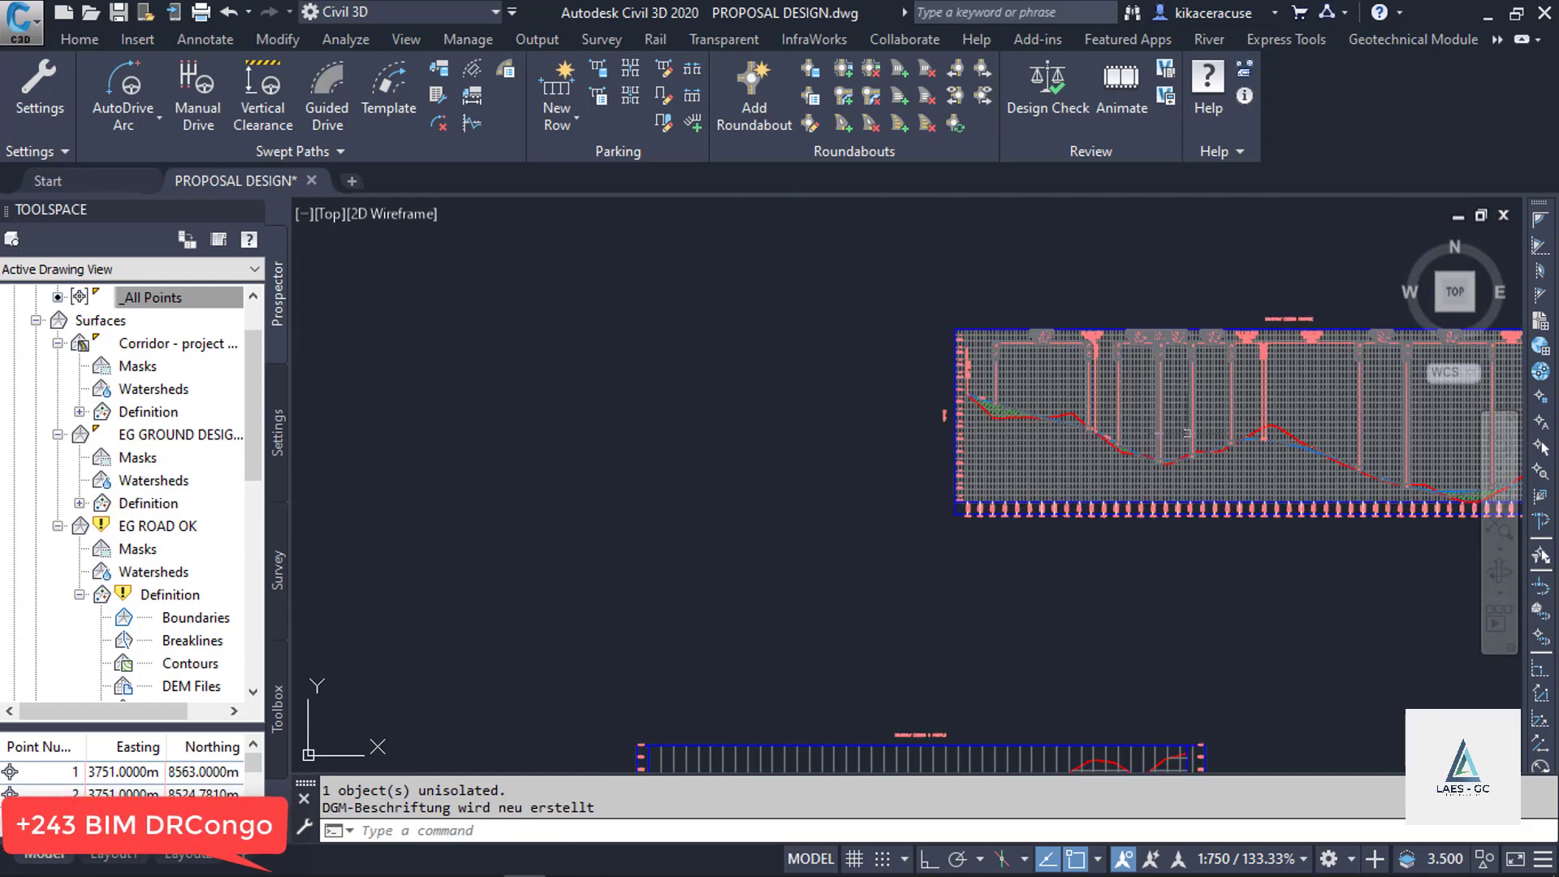
{"action": "scroll", "coordinate": [1042, 520], "scroll_direction": "down", "scroll_amount": 6}
{"action": "scroll", "coordinate": [846, 446], "scroll_direction": "up", "scroll_amount": 4}
{"action": "scroll", "coordinate": [846, 446], "scroll_direction": "up", "scroll_amount": 2}
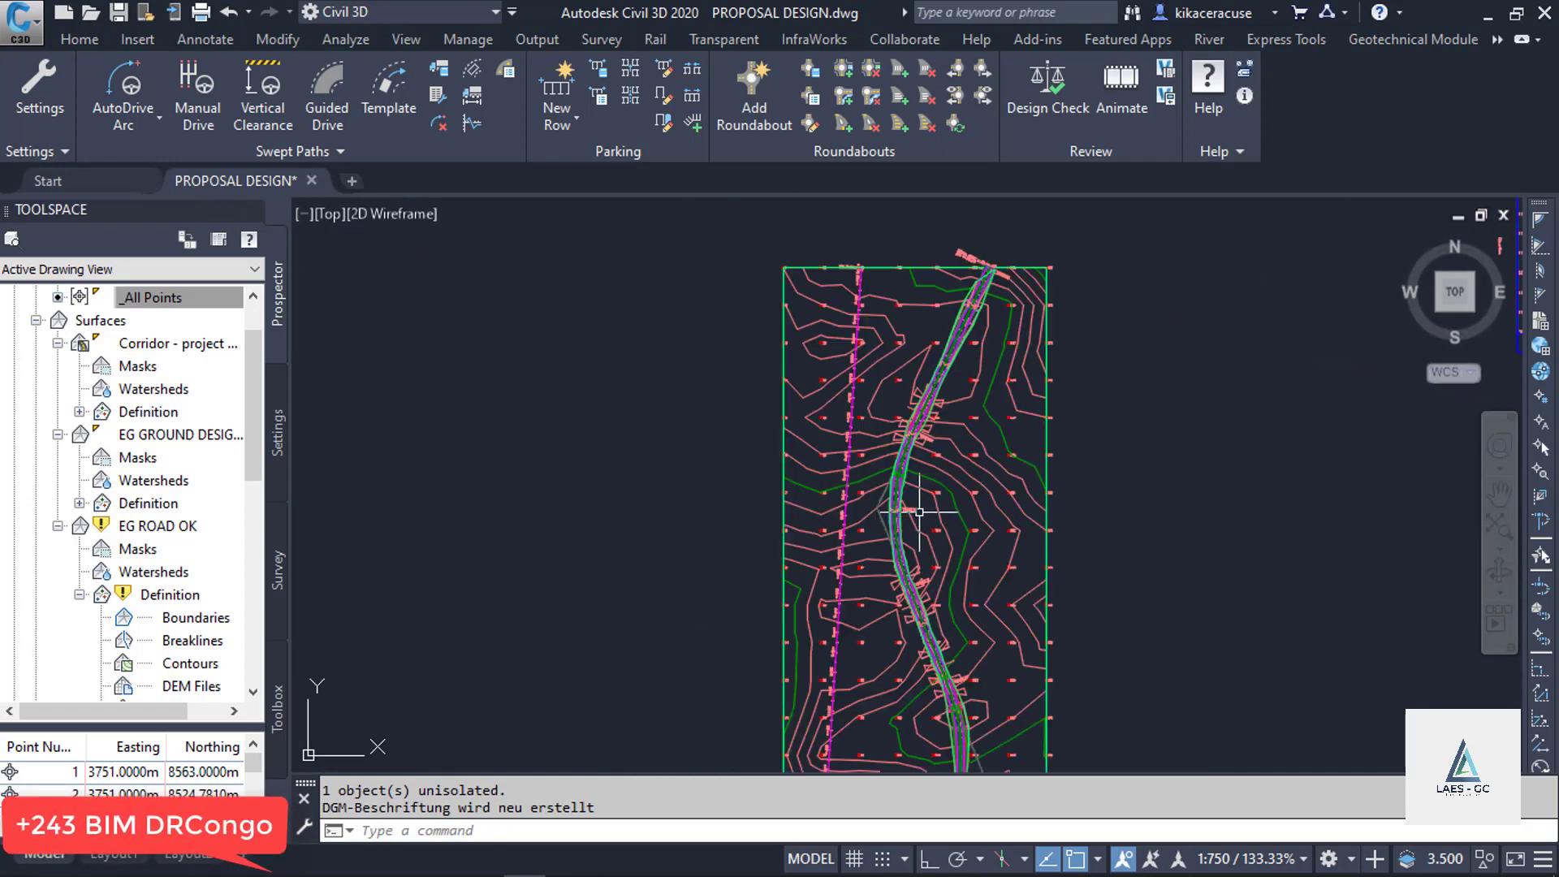
{"action": "scroll", "coordinate": [739, 517], "scroll_direction": "down", "scroll_amount": 1}
{"action": "scroll", "coordinate": [739, 518], "scroll_direction": "down", "scroll_amount": 4}
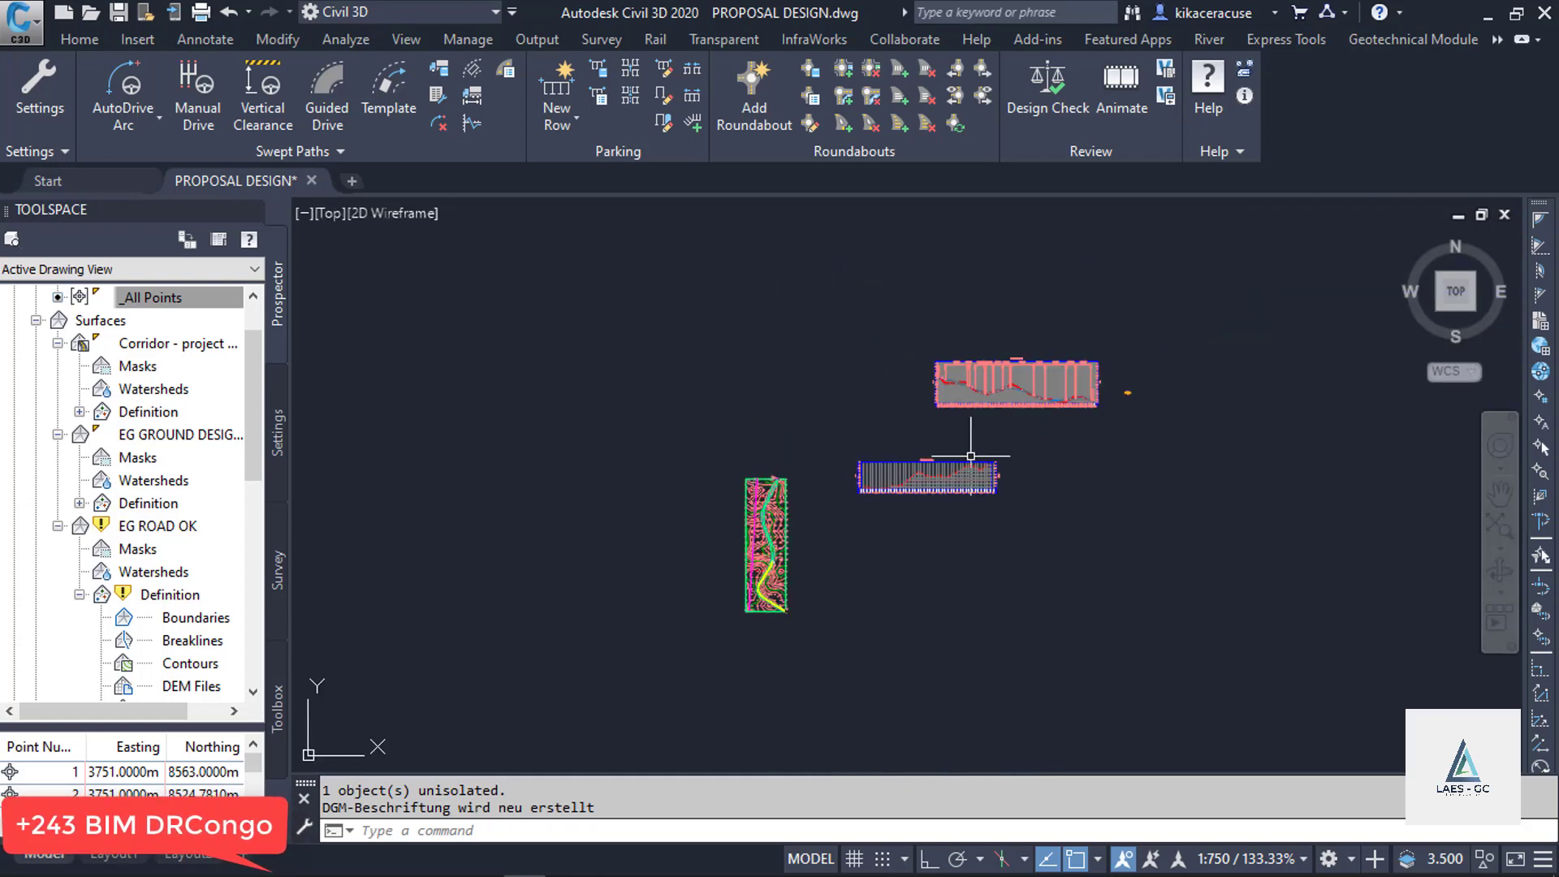
{"action": "scroll", "coordinate": [939, 456], "scroll_direction": "up", "scroll_amount": 4}
{"action": "scroll", "coordinate": [727, 568], "scroll_direction": "down", "scroll_amount": 3}
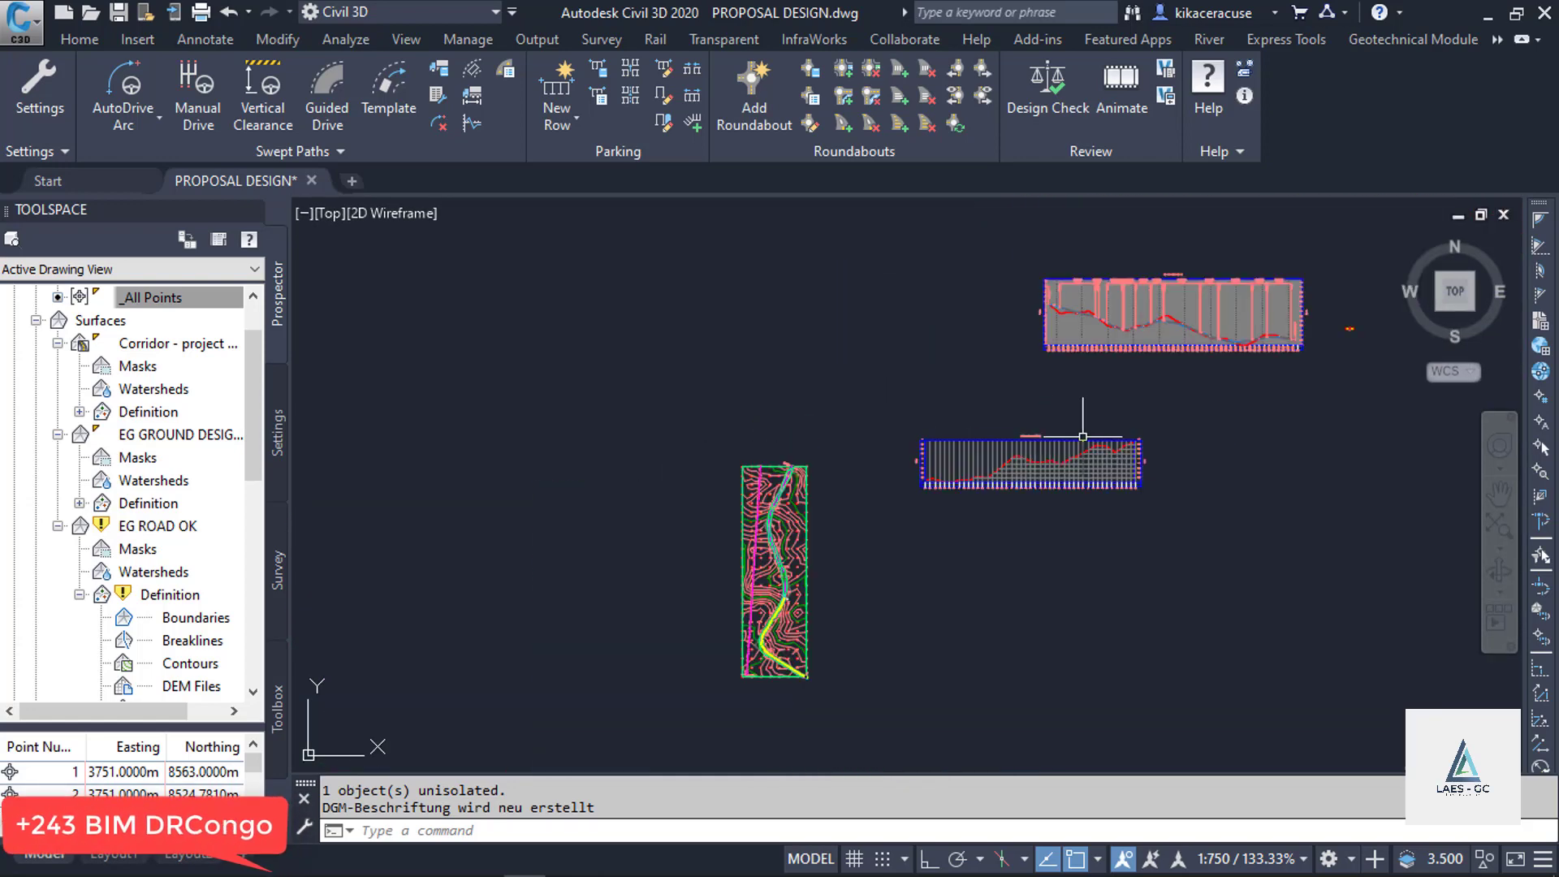
{"action": "scroll", "coordinate": [815, 572], "scroll_direction": "up", "scroll_amount": 4}
{"action": "scroll", "coordinate": [816, 572], "scroll_direction": "up", "scroll_amount": 5}
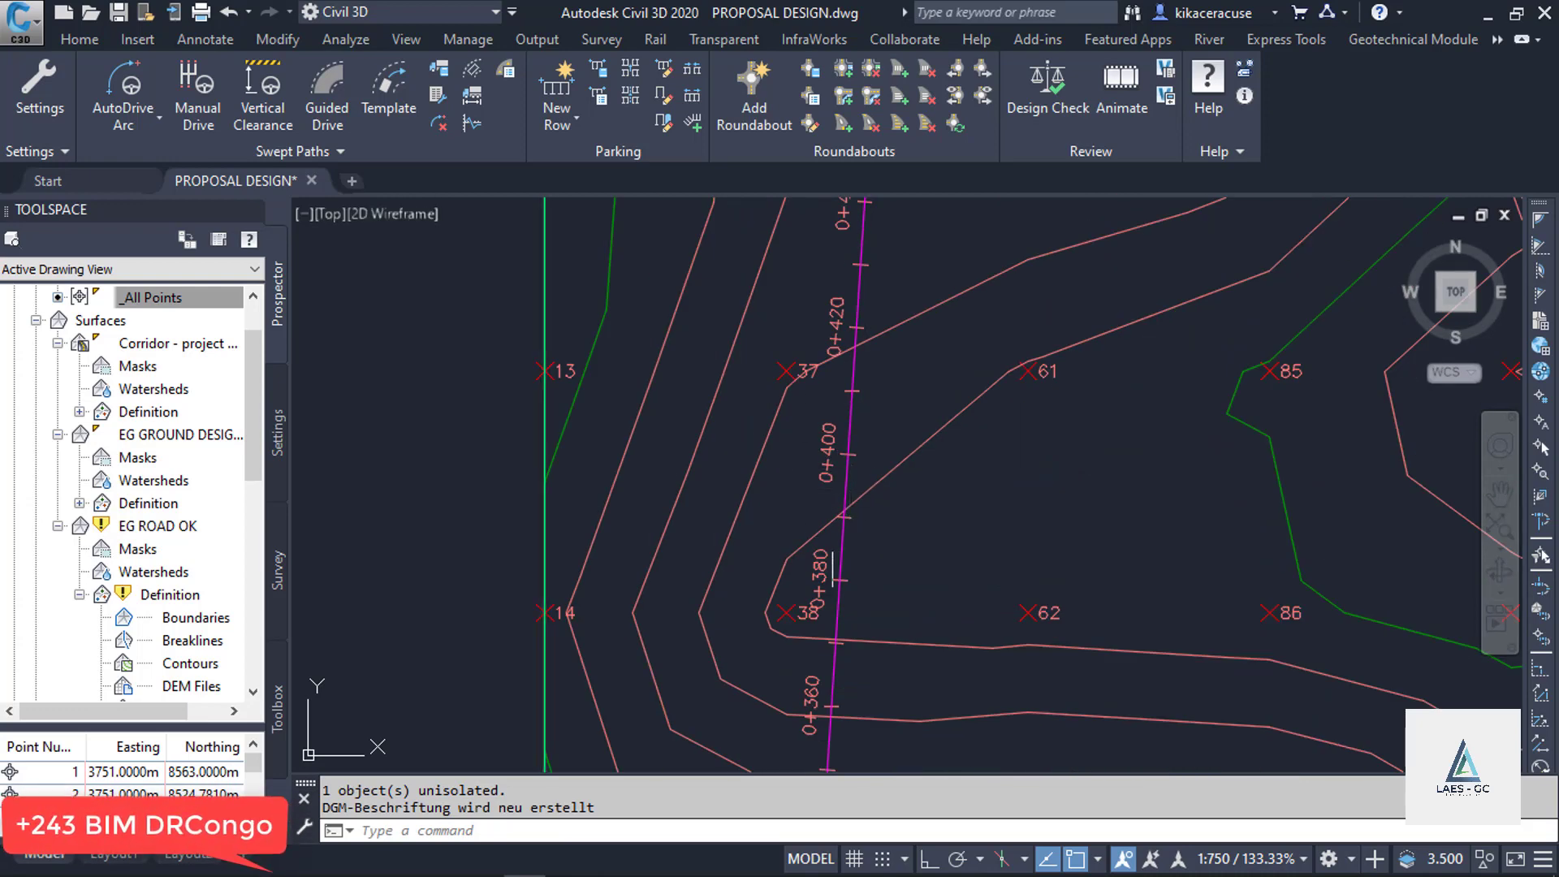
Step: Inspect the Roadway Design 2 profile view, its ground line and station axis against the plan alignment
{"action": "scroll", "coordinate": [828, 558], "scroll_direction": "down", "scroll_amount": 8}
{"action": "scroll", "coordinate": [947, 417], "scroll_direction": "down", "scroll_amount": 2}
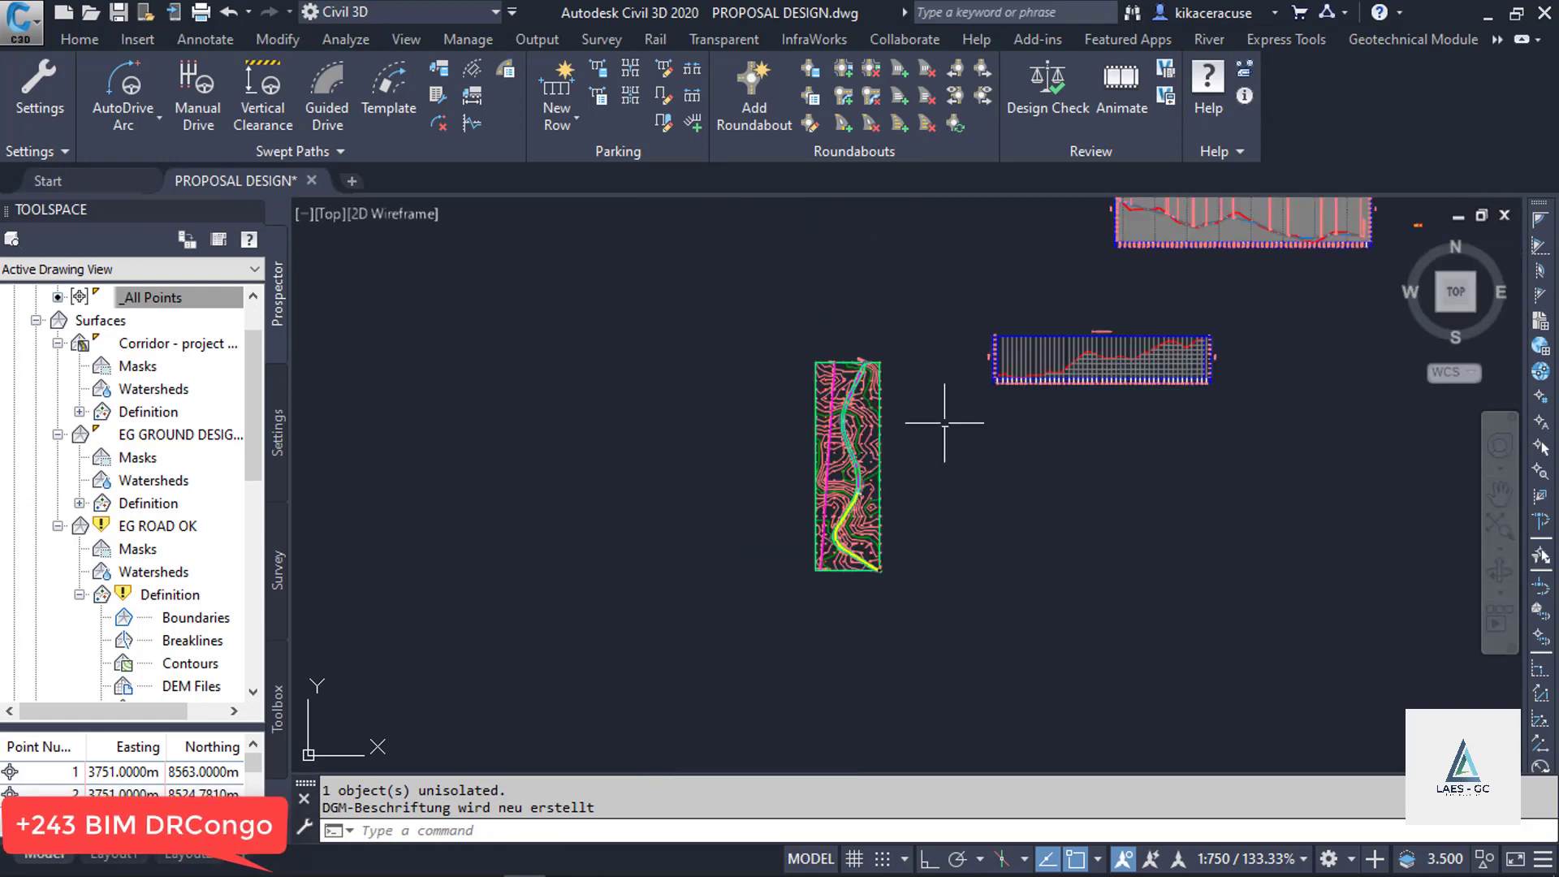
{"action": "scroll", "coordinate": [1064, 361], "scroll_direction": "up", "scroll_amount": 8}
{"action": "mouse_move", "coordinate": [1065, 365]}
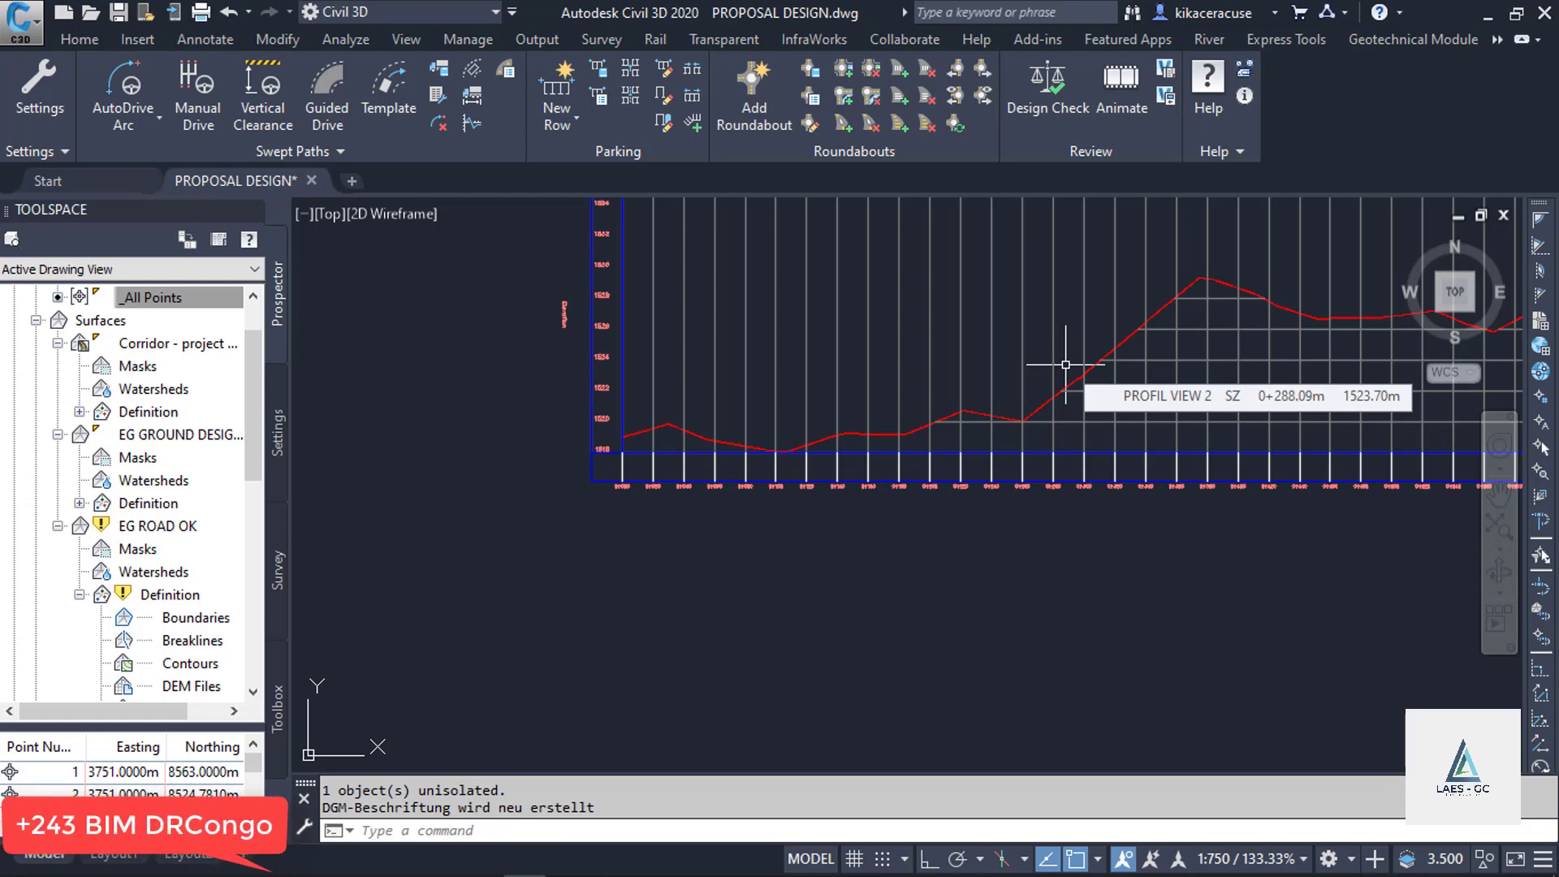
{"action": "scroll", "coordinate": [1065, 365], "scroll_direction": "down", "scroll_amount": 6}
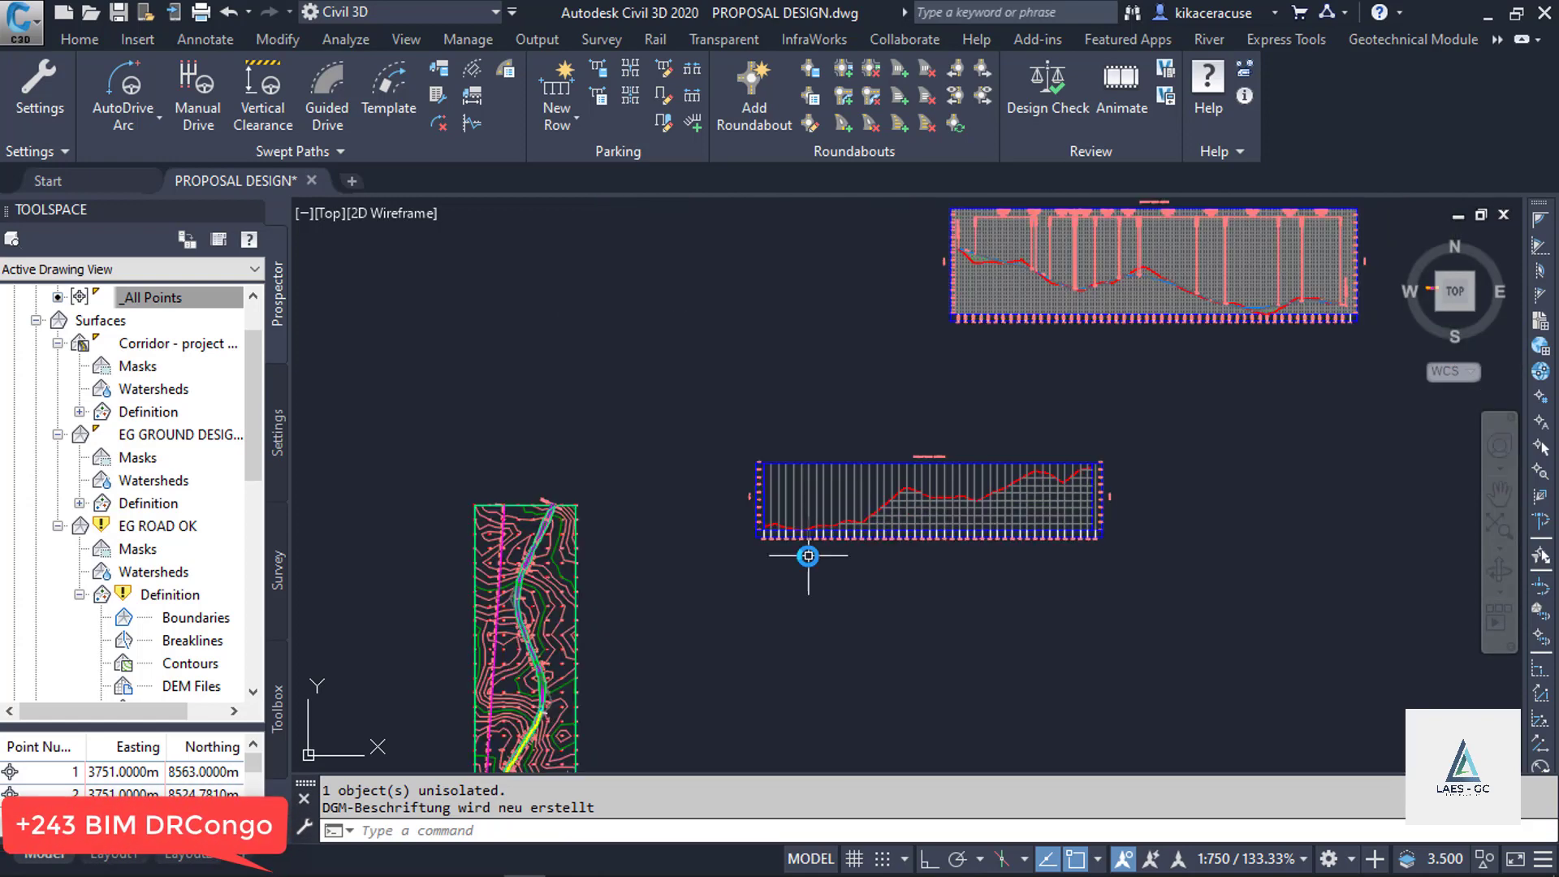
{"action": "scroll", "coordinate": [634, 593], "scroll_direction": "up", "scroll_amount": 2}
{"action": "scroll", "coordinate": [618, 602], "scroll_direction": "up", "scroll_amount": 2}
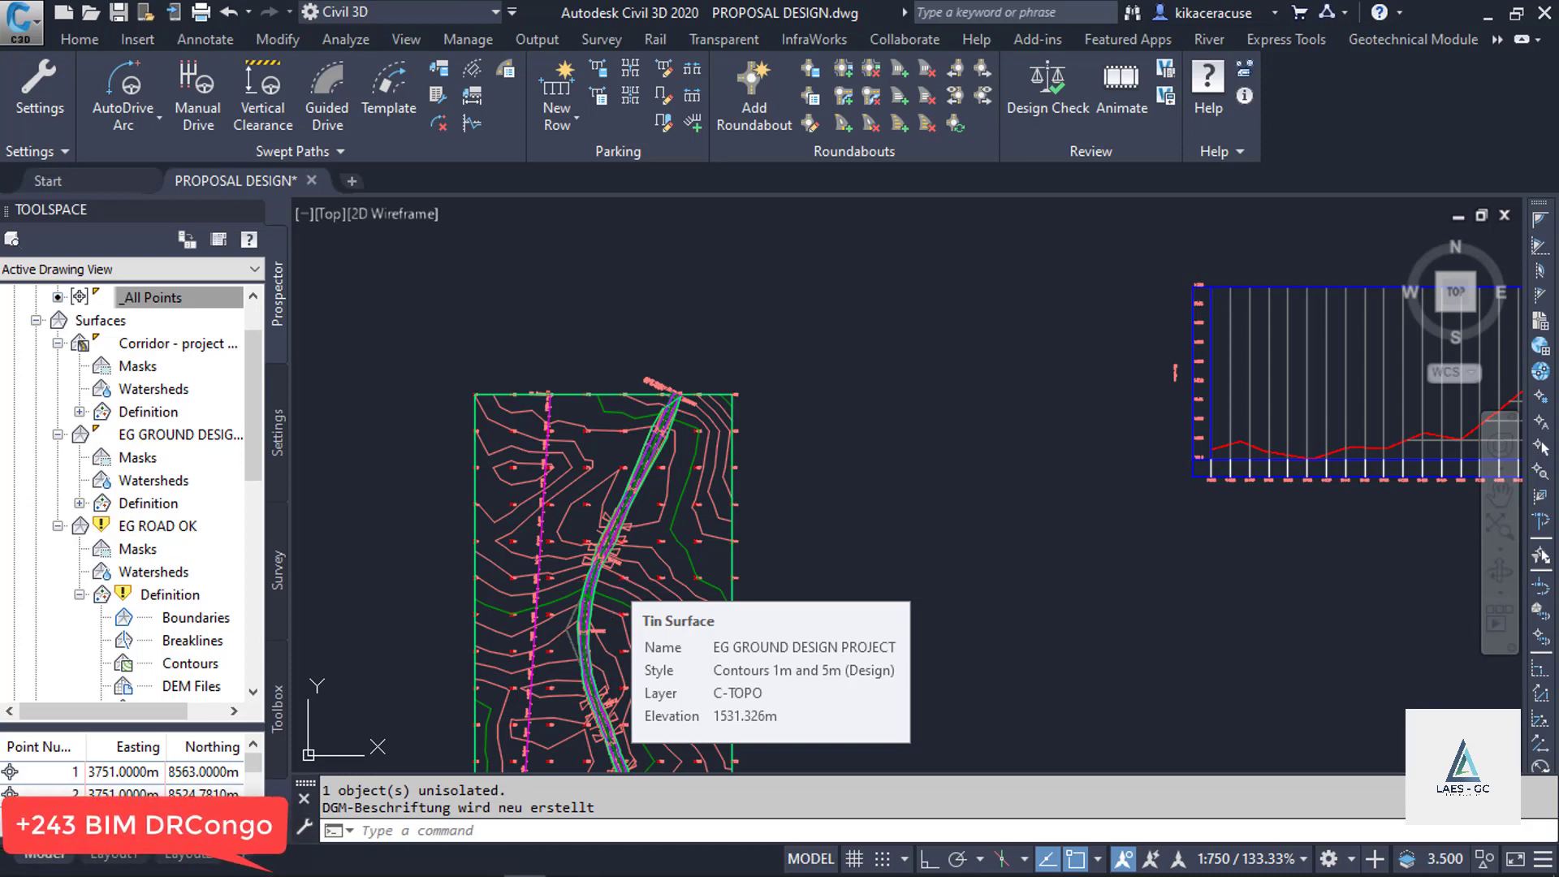
{"action": "scroll", "coordinate": [912, 425], "scroll_direction": "down", "scroll_amount": 4}
{"action": "scroll", "coordinate": [1092, 425], "scroll_direction": "up", "scroll_amount": 4}
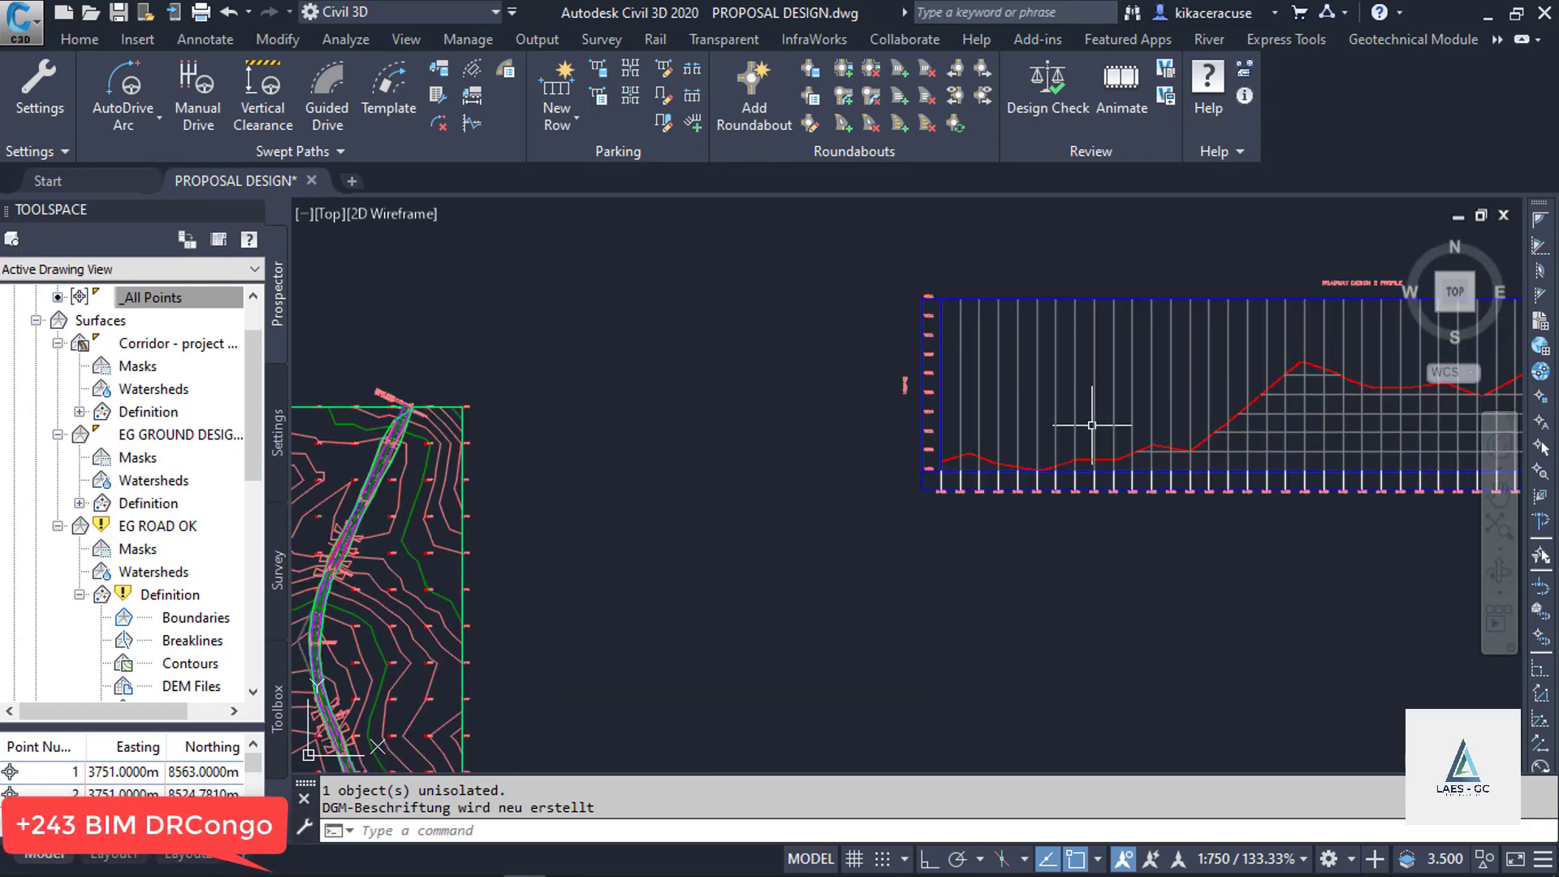
{"action": "scroll", "coordinate": [1003, 446], "scroll_direction": "up", "scroll_amount": 4}
{"action": "scroll", "coordinate": [812, 455], "scroll_direction": "down", "scroll_amount": 4}
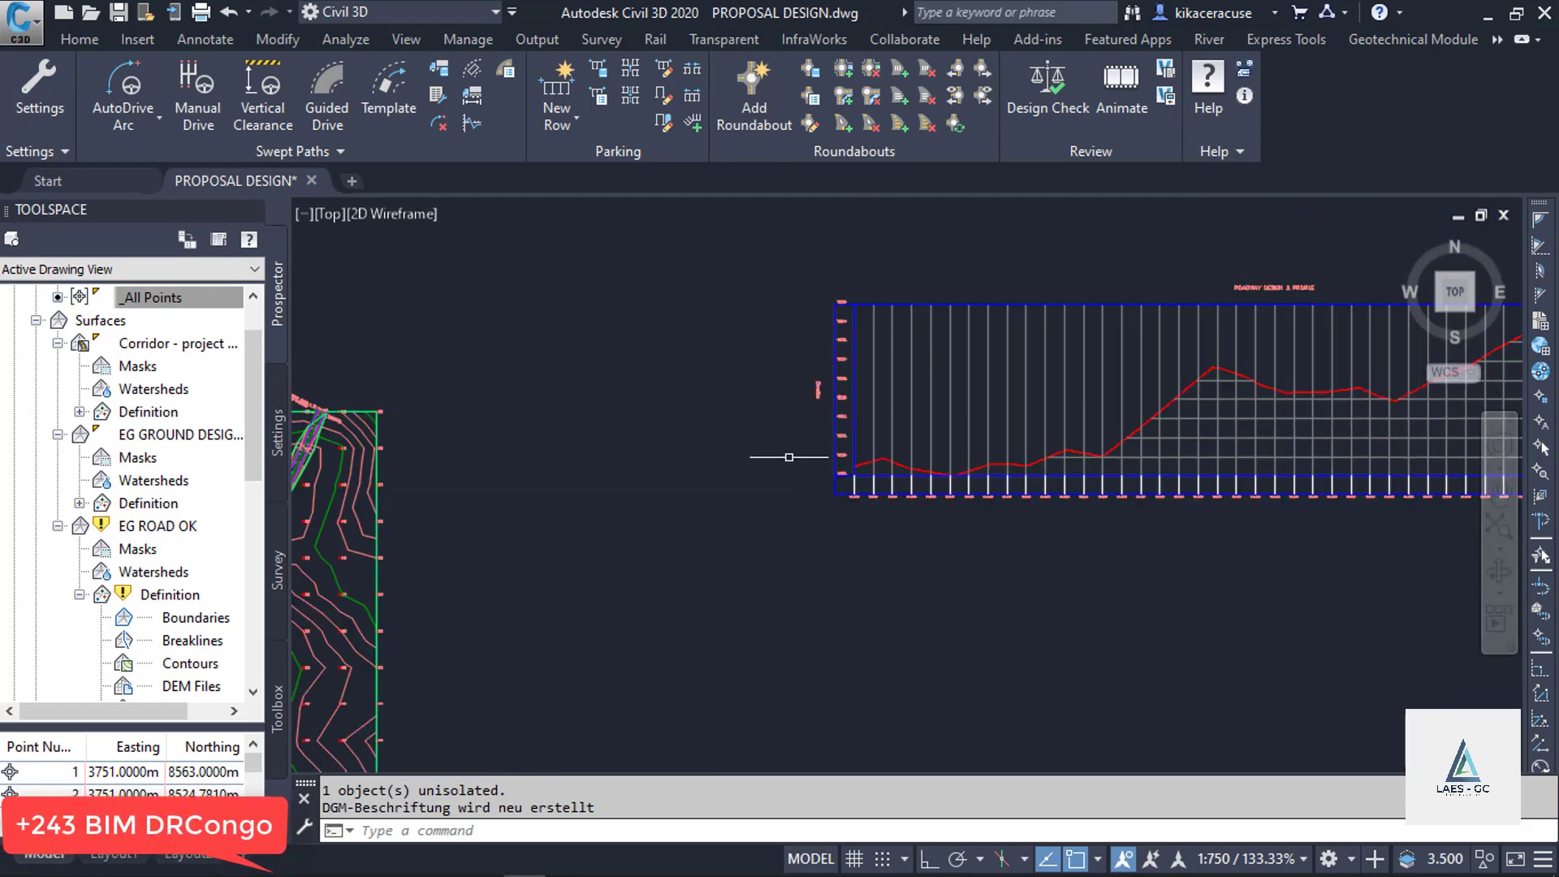
{"action": "scroll", "coordinate": [846, 453], "scroll_direction": "up", "scroll_amount": 3}
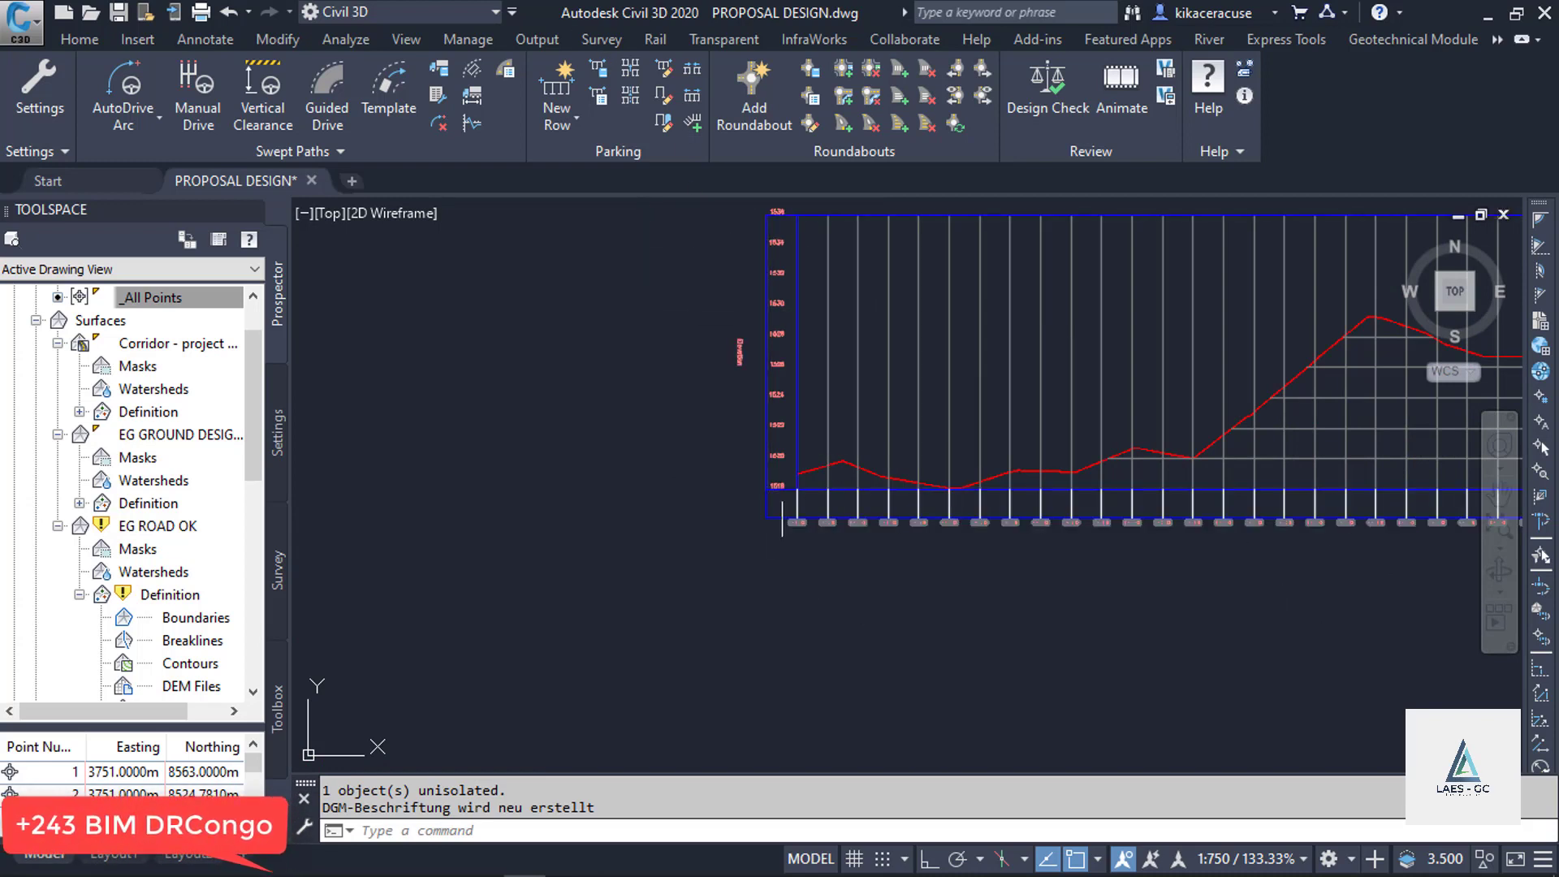
{"action": "scroll", "coordinate": [532, 652], "scroll_direction": "down", "scroll_amount": 4}
{"action": "scroll", "coordinate": [704, 606], "scroll_direction": "up", "scroll_amount": 4}
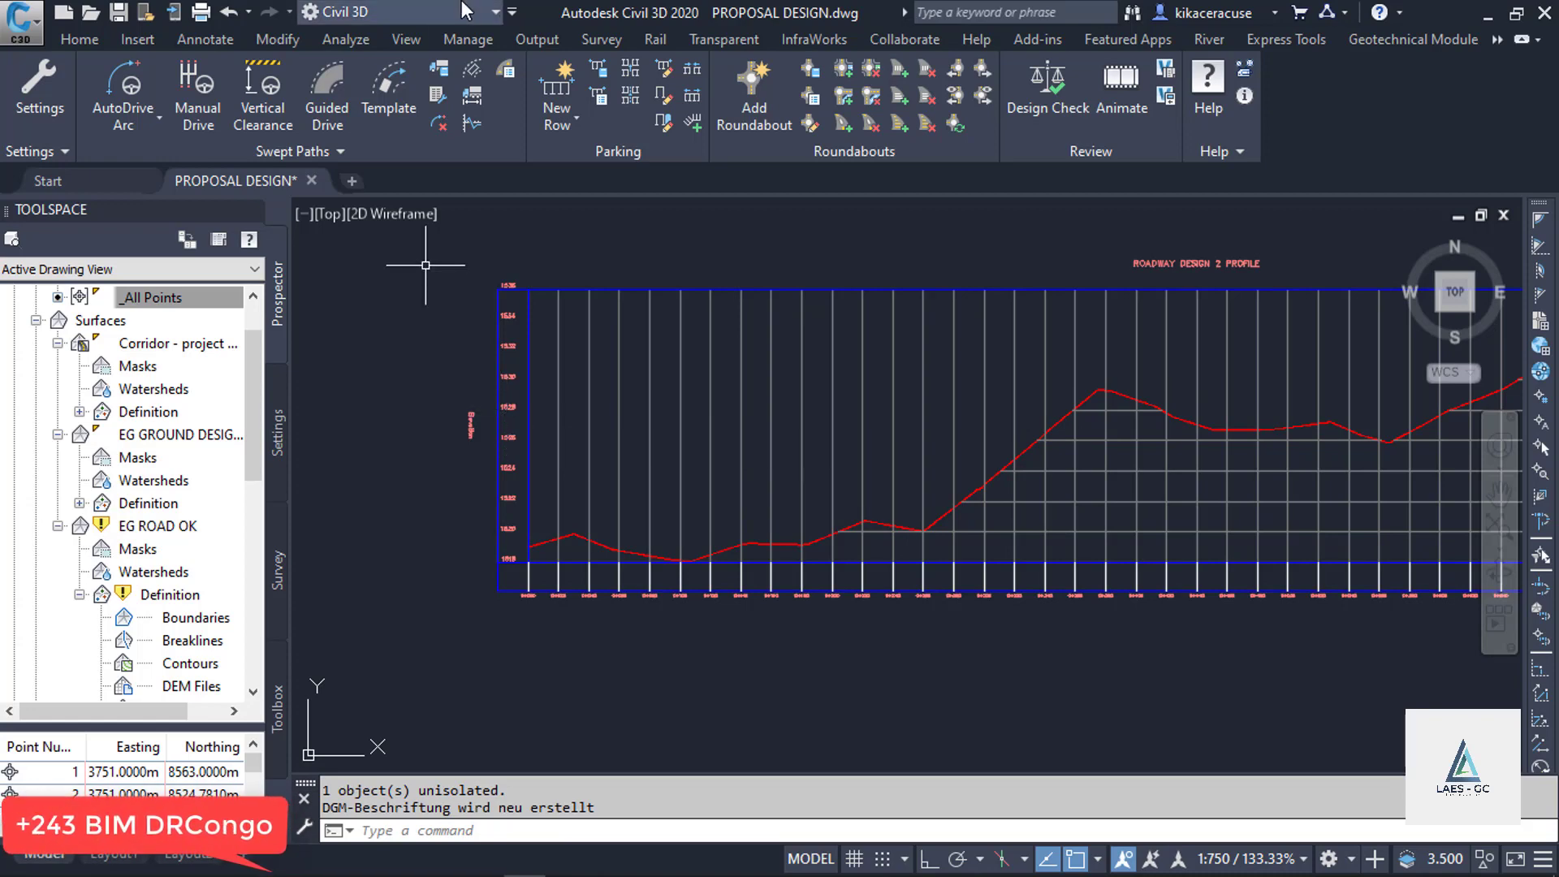
Step: Open the vehicle library and preview the diagrams of several Mercedes Actros trucks, including the 8x4 3236K tipper and Rigid 4x2 1836L
{"action": "left_click", "coordinate": [445, 72]}
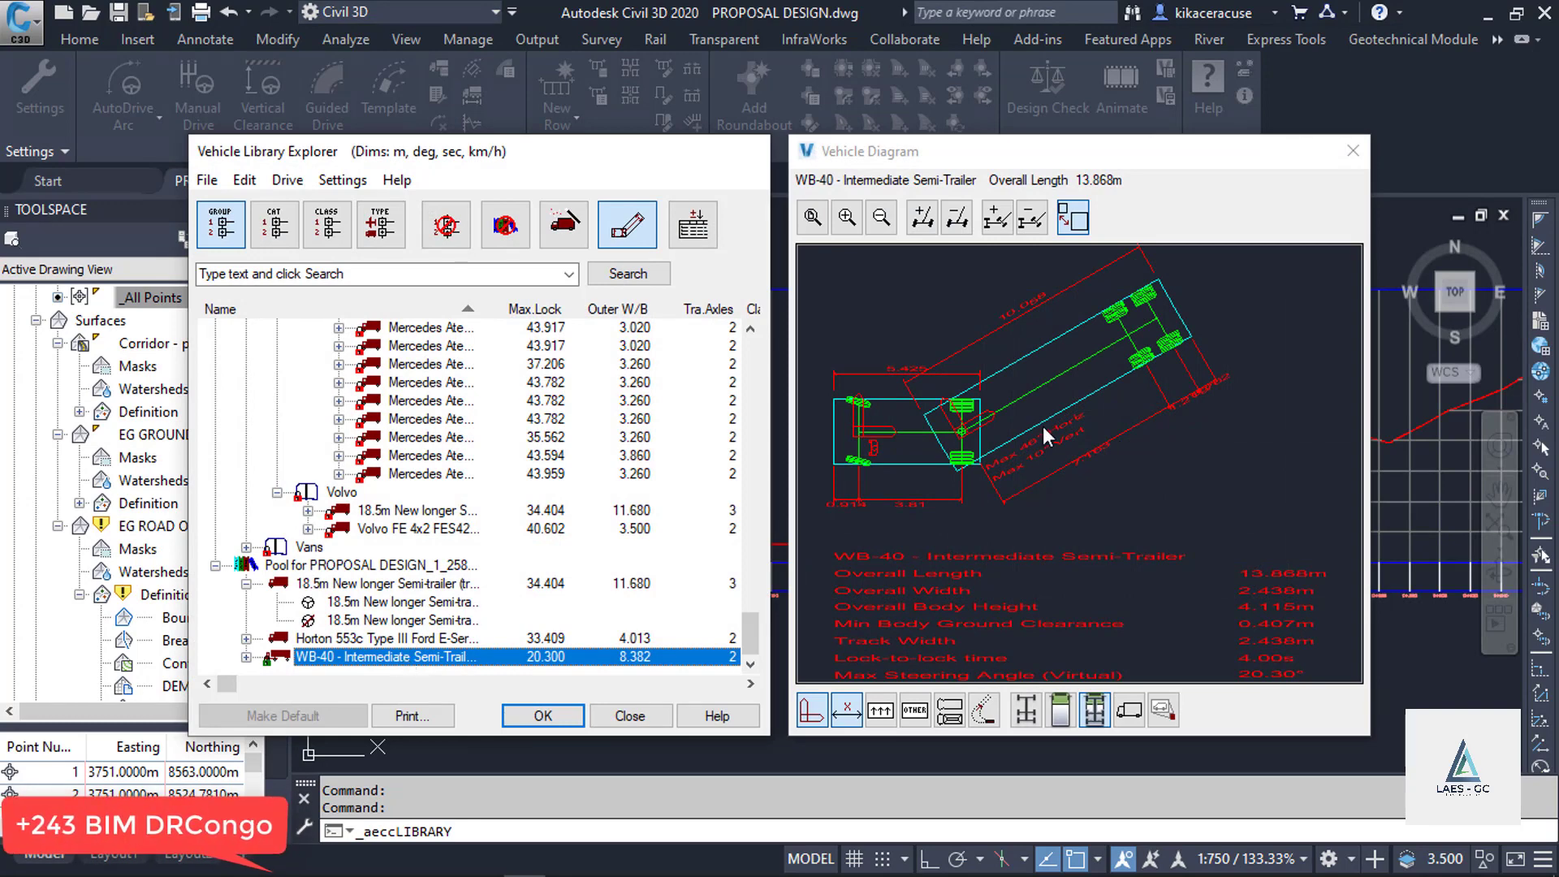
{"action": "scroll", "coordinate": [455, 464], "scroll_direction": "up", "scroll_amount": 3}
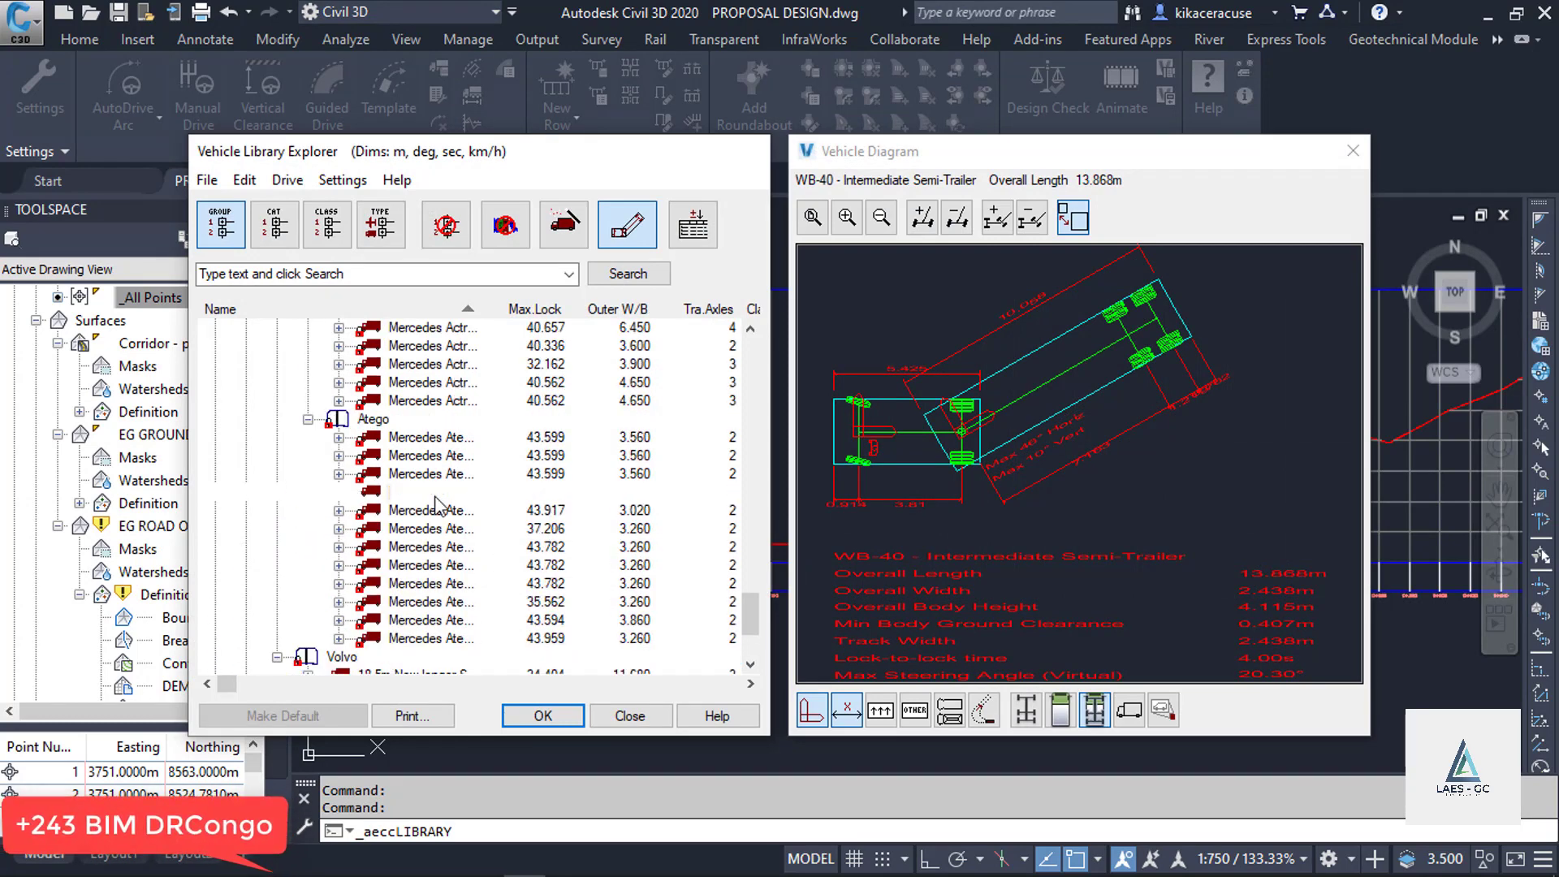
{"action": "left_click", "coordinate": [442, 492]}
{"action": "scroll", "coordinate": [442, 480], "scroll_direction": "up", "scroll_amount": 1}
{"action": "scroll", "coordinate": [443, 471], "scroll_direction": "up", "scroll_amount": 1}
{"action": "left_click", "coordinate": [463, 439]}
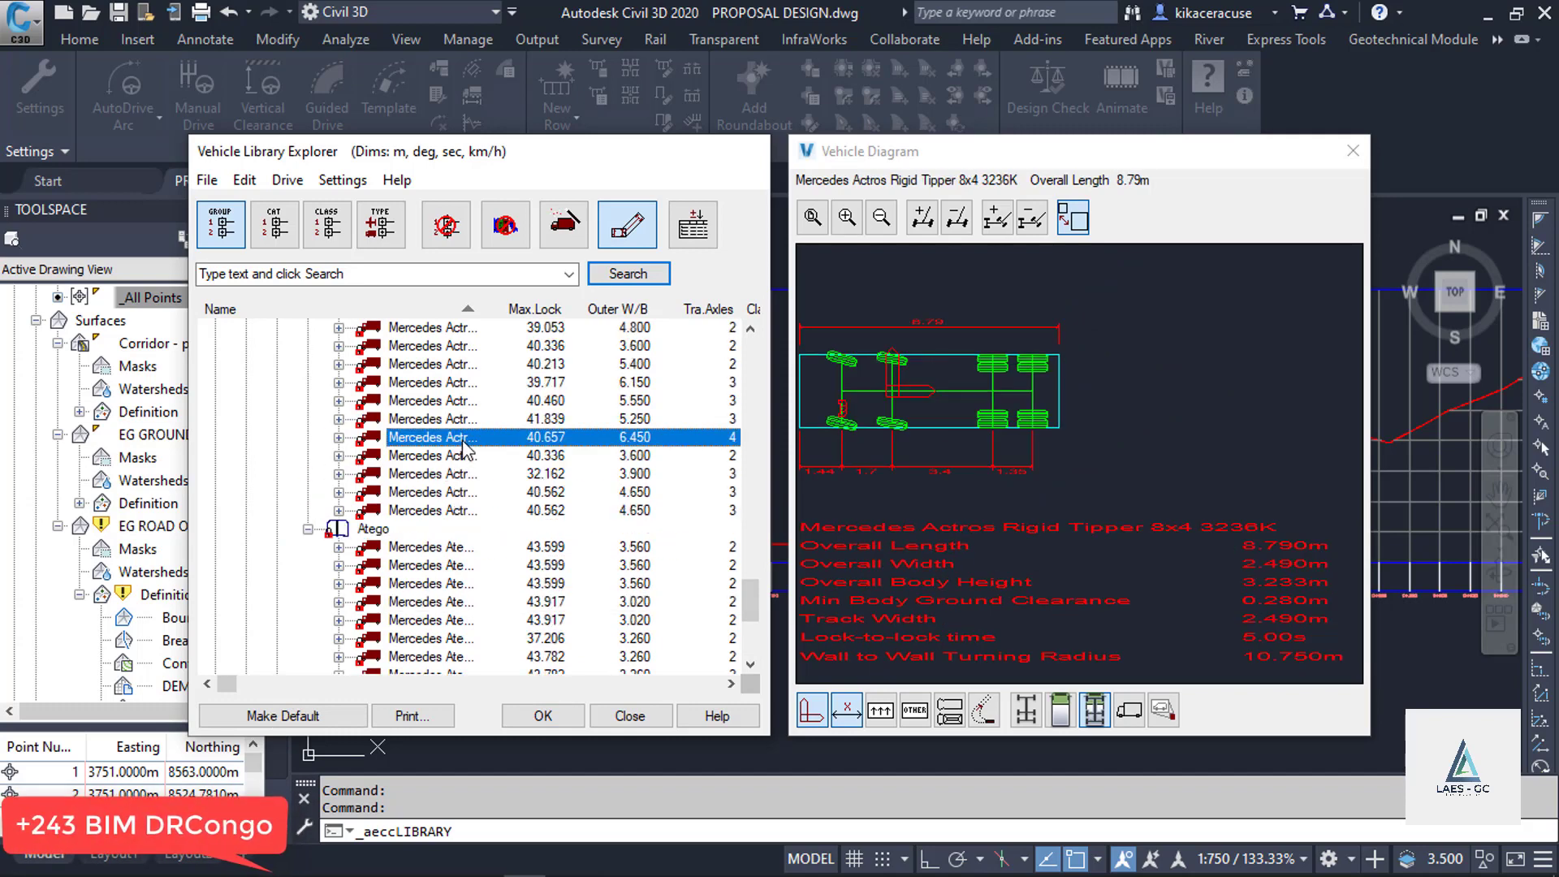
{"action": "left_click", "coordinate": [453, 401]}
{"action": "left_click", "coordinate": [446, 365]}
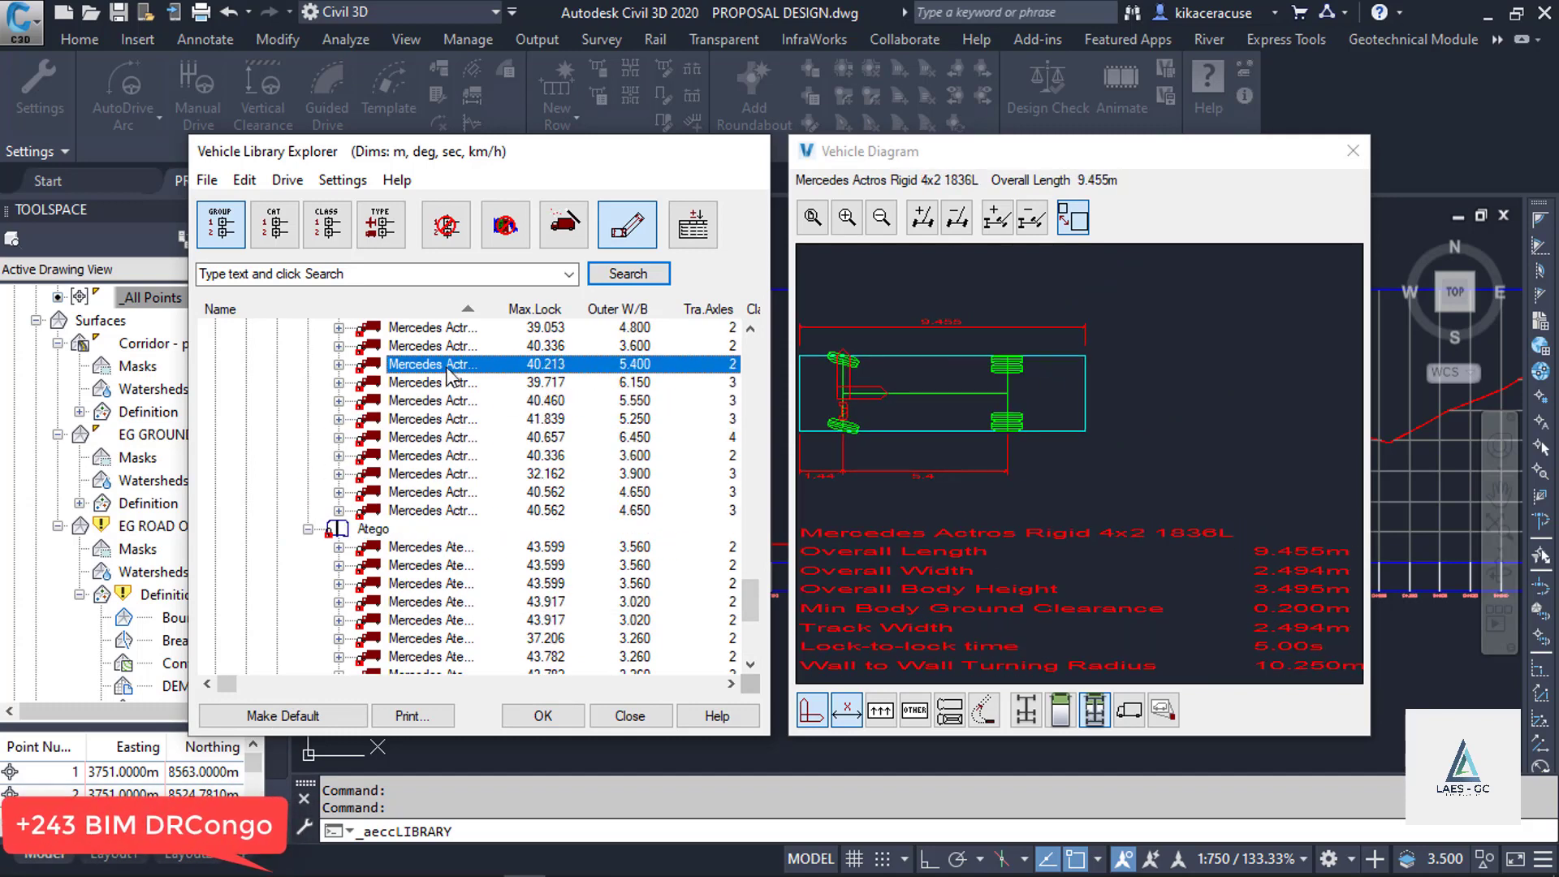
{"action": "left_click", "coordinate": [415, 346]}
{"action": "scroll", "coordinate": [452, 394], "scroll_direction": "up", "scroll_amount": 3}
{"action": "left_click", "coordinate": [383, 422]}
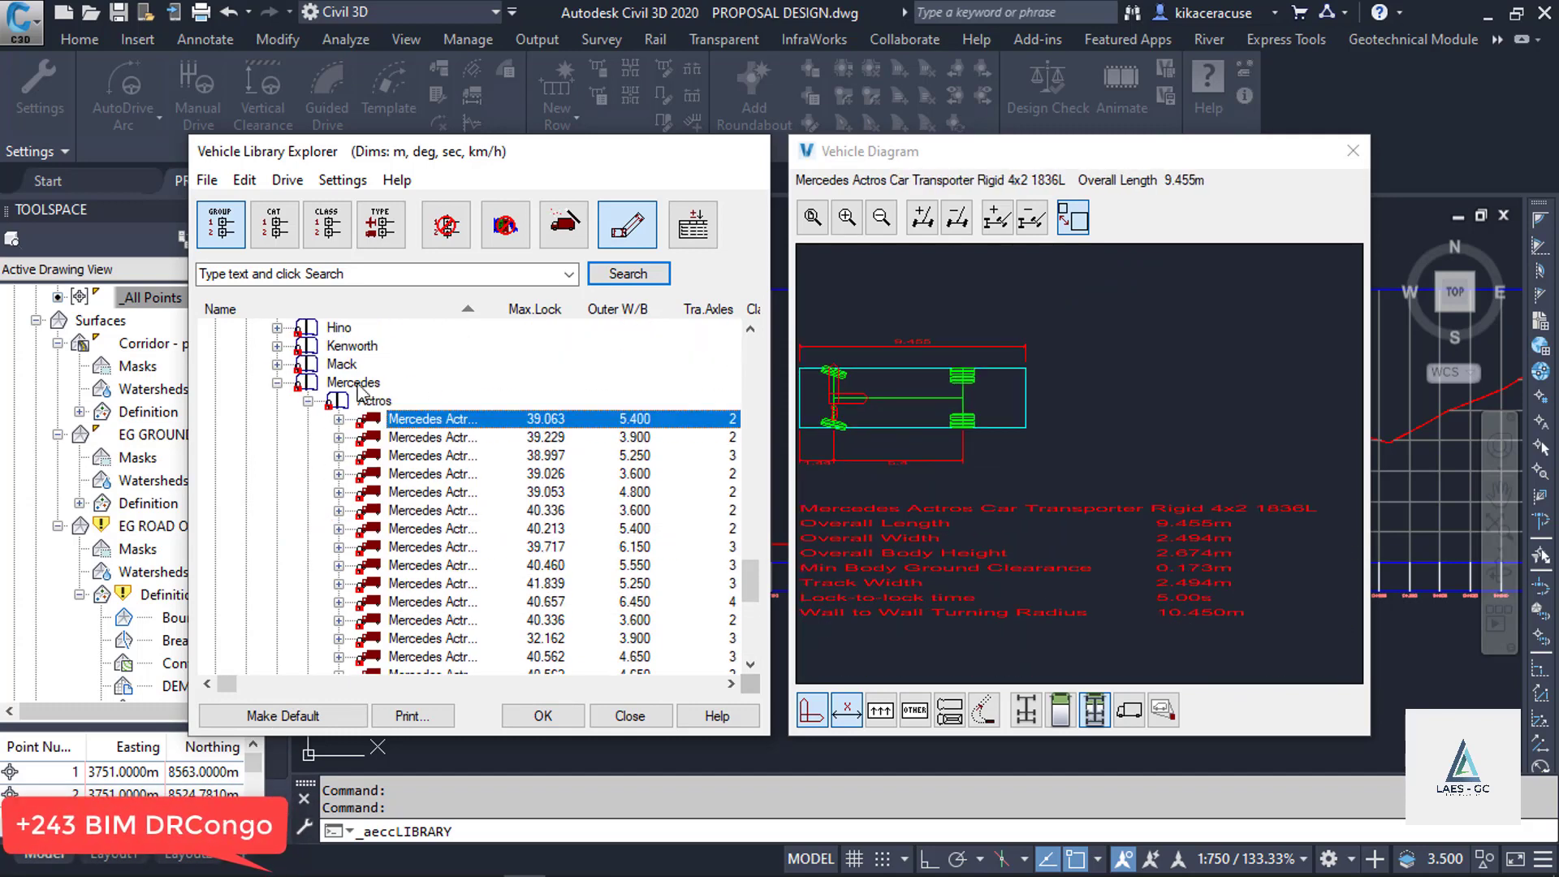
Step: Expand the Nissan taxi cabs and preview a Nissan Black Cab and the Black Cab LTI TX4
{"action": "scroll", "coordinate": [345, 376], "scroll_direction": "up", "scroll_amount": 2}
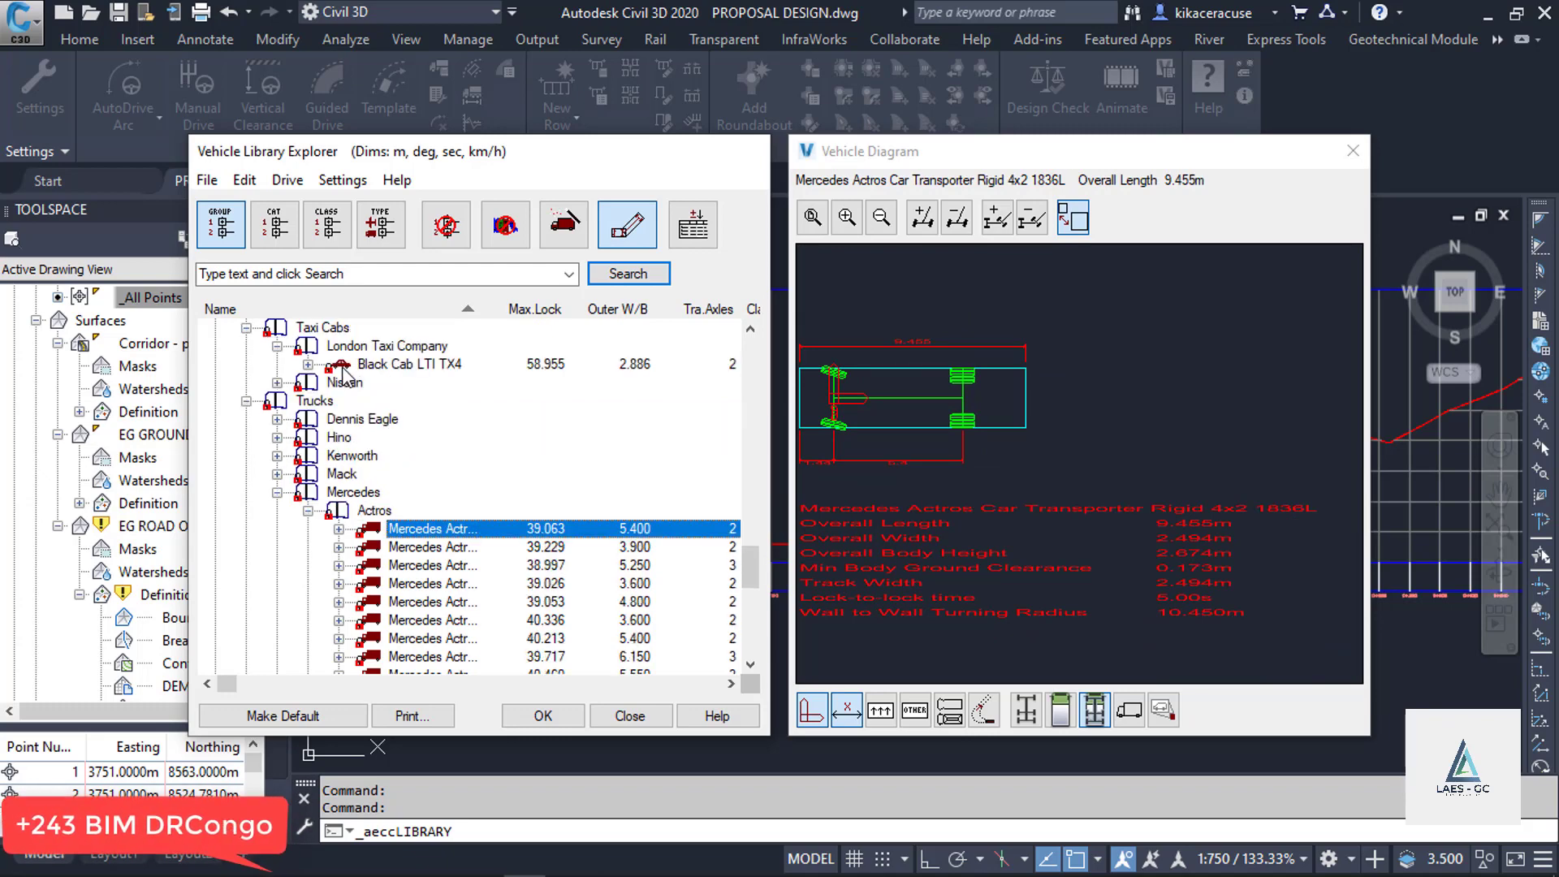
{"action": "left_click", "coordinate": [277, 383]}
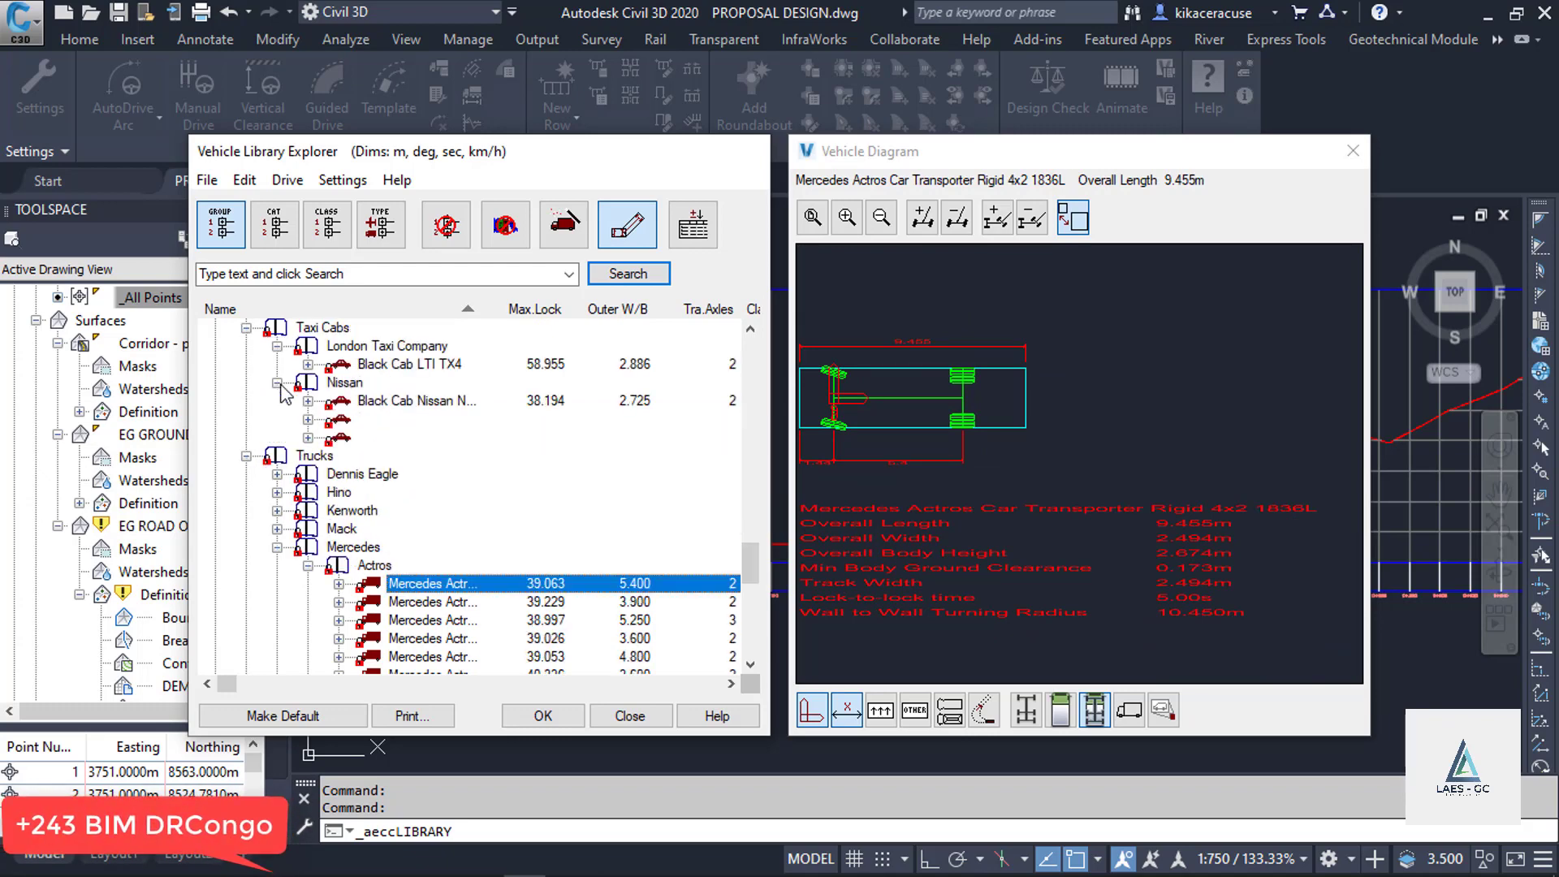
{"action": "left_click", "coordinate": [380, 402]}
{"action": "left_click", "coordinate": [393, 367]}
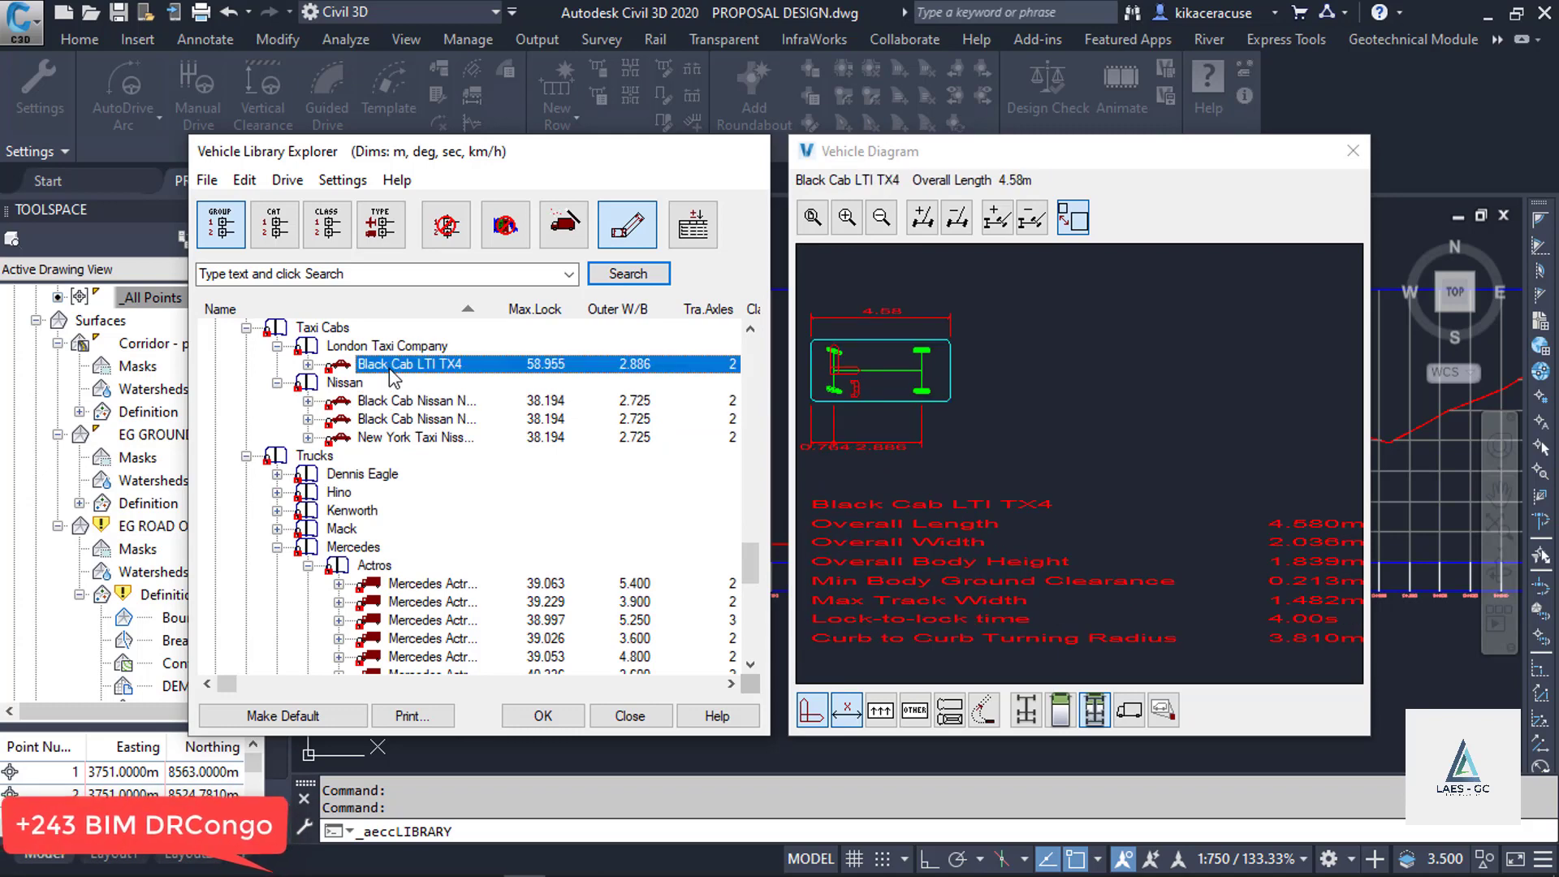
Step: Preview the WB-40 - Intermediate Semi-Trailer in the drawing's vehicle pool, keep it as the selected vehicle and accept the library
{"action": "scroll", "coordinate": [423, 387], "scroll_direction": "down", "scroll_amount": 10}
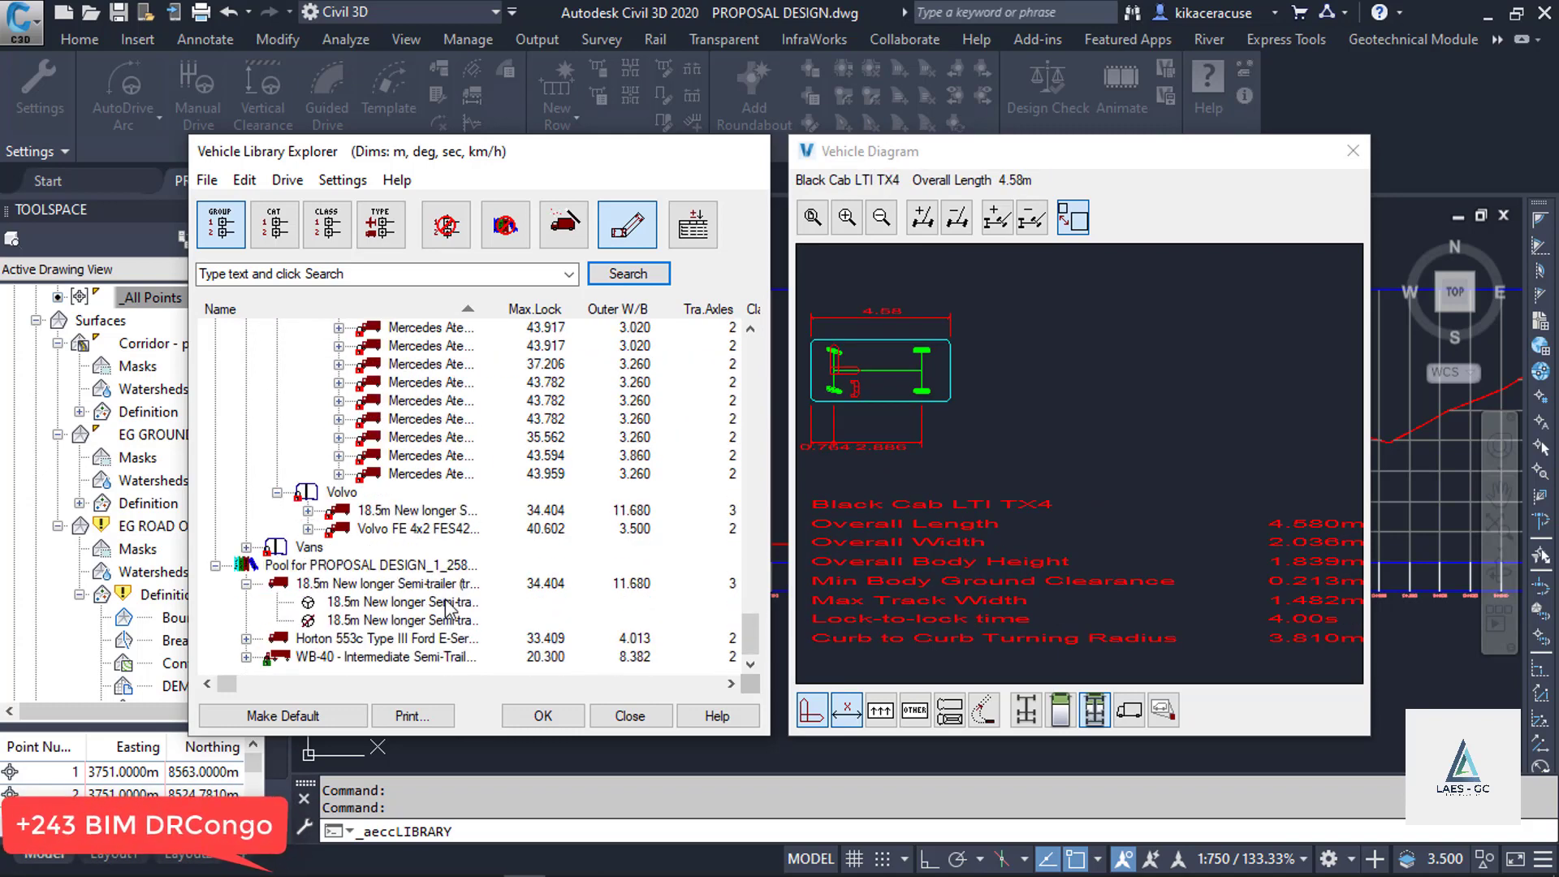
{"action": "left_click", "coordinate": [393, 658]}
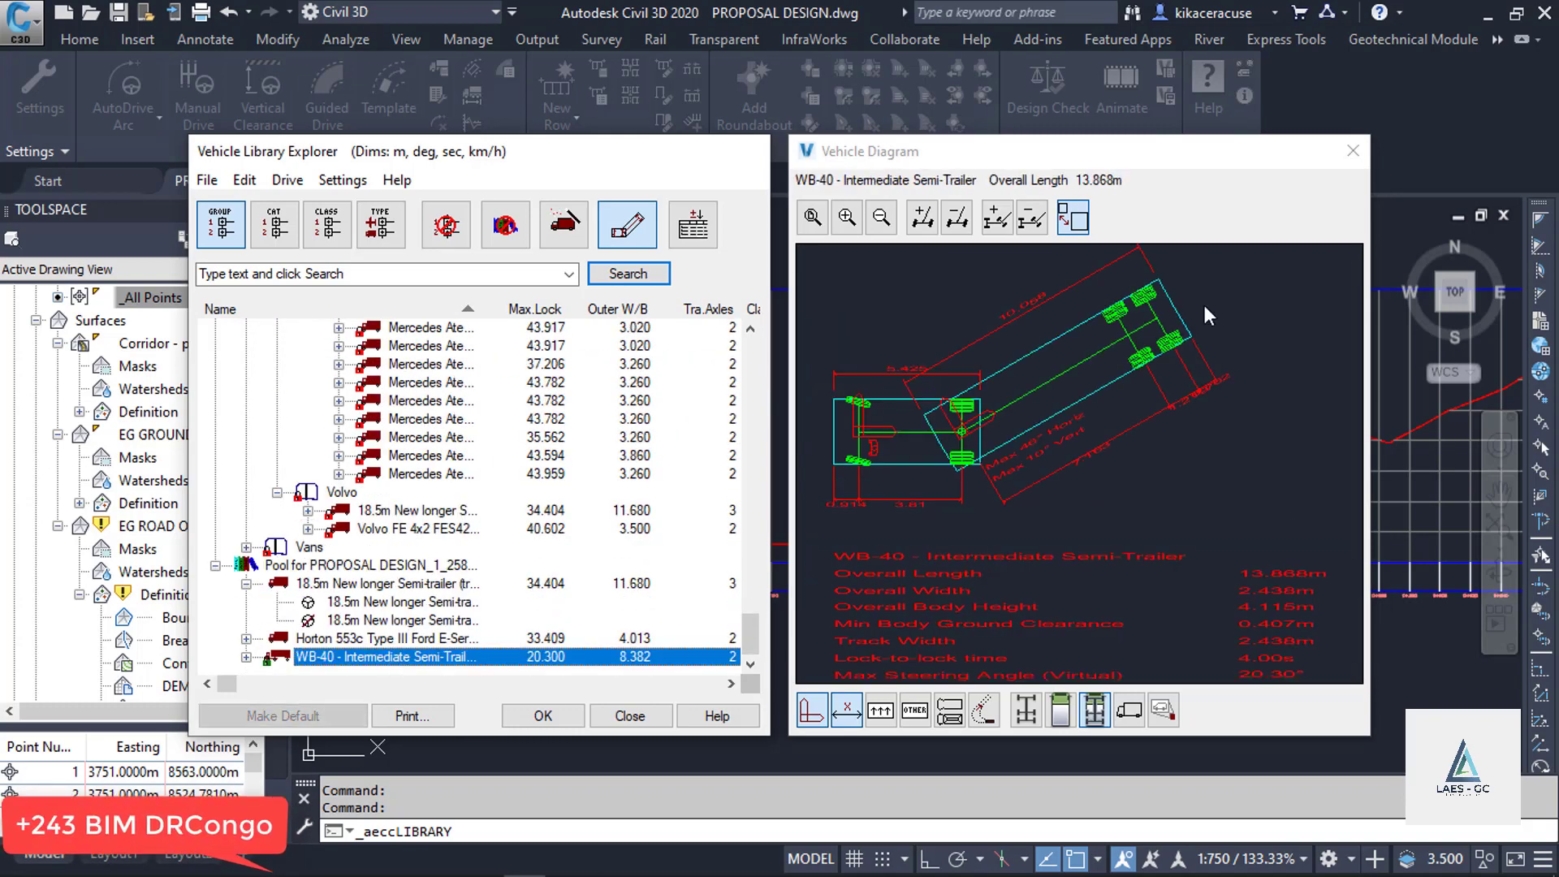
{"action": "left_click", "coordinate": [354, 641]}
{"action": "left_click", "coordinate": [353, 651]}
{"action": "left_click", "coordinate": [543, 717]}
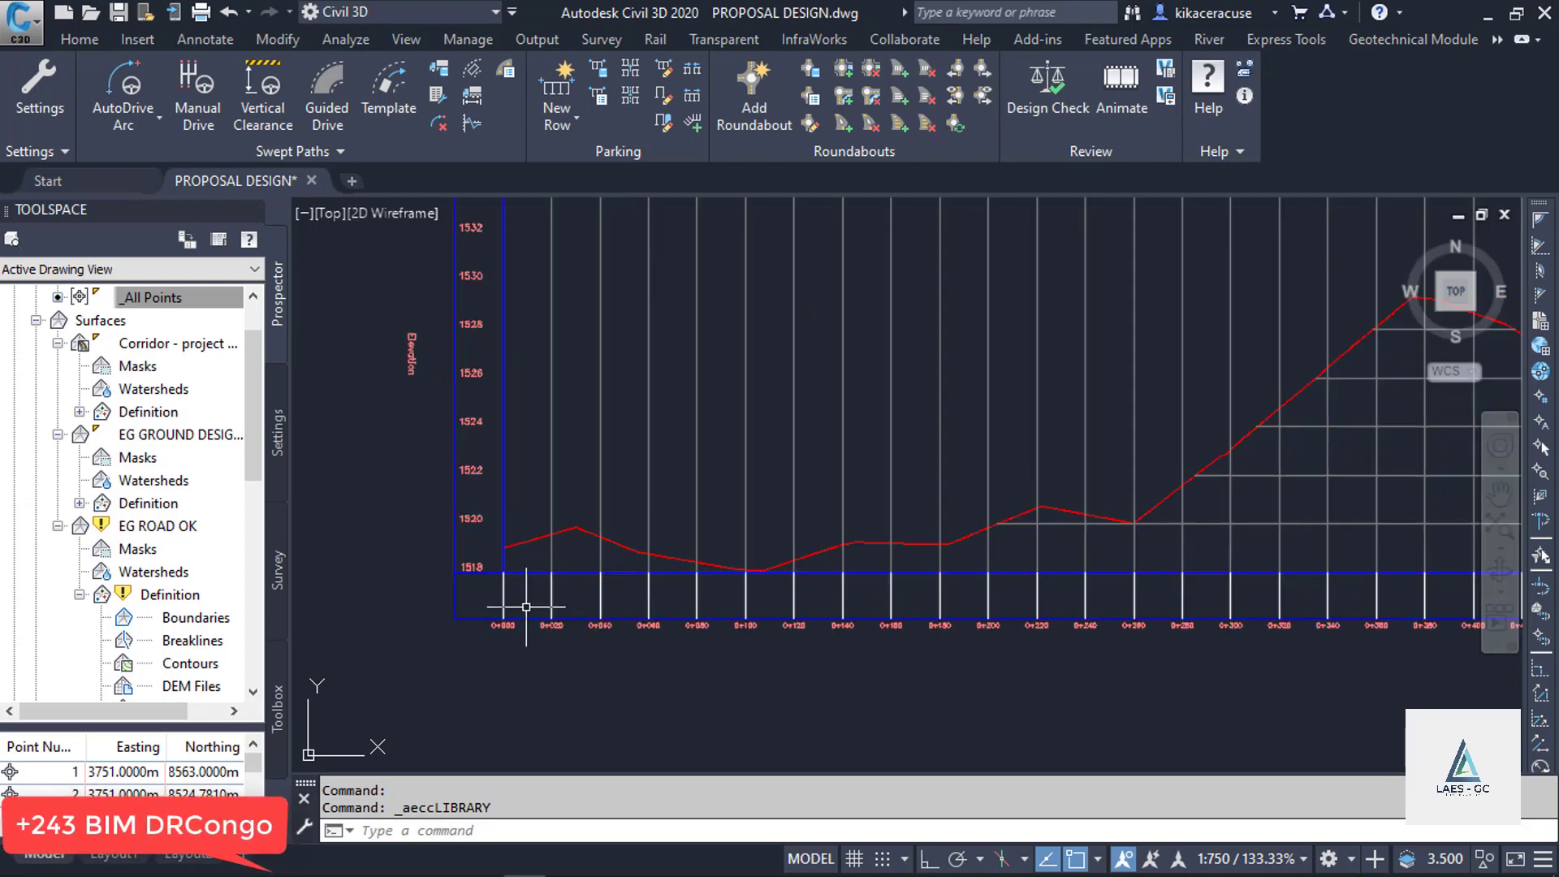
Step: Try to run a vertical clearance analysis of the default WB-40 - Intermediate Semi-Trailer on the Roadway Design 2 ground profile
{"action": "scroll", "coordinate": [526, 607], "scroll_direction": "down", "scroll_amount": 4}
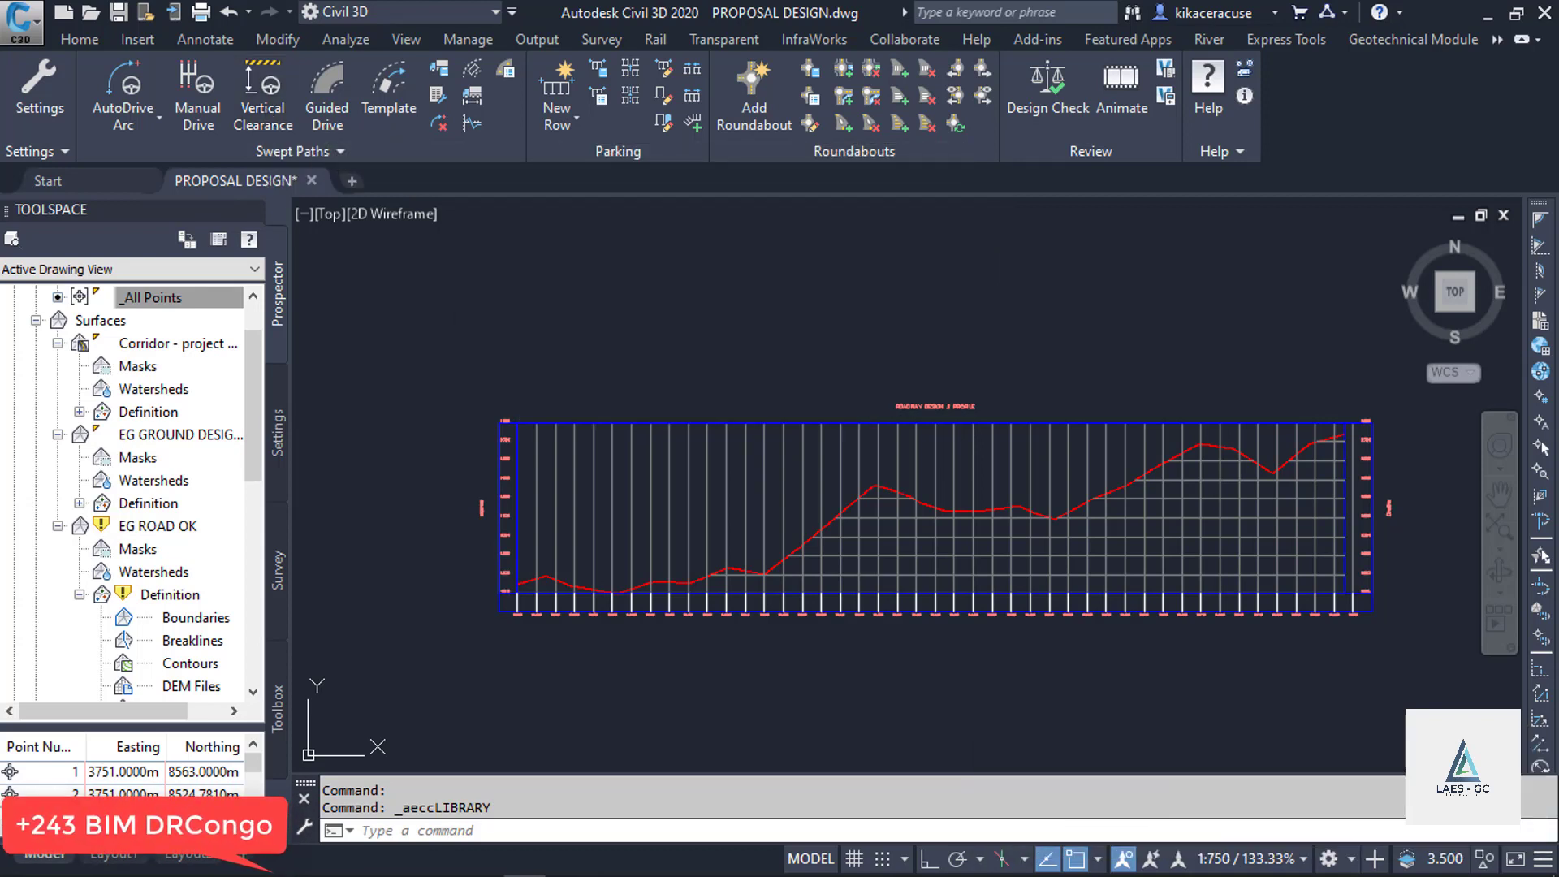
{"action": "left_click", "coordinate": [261, 120]}
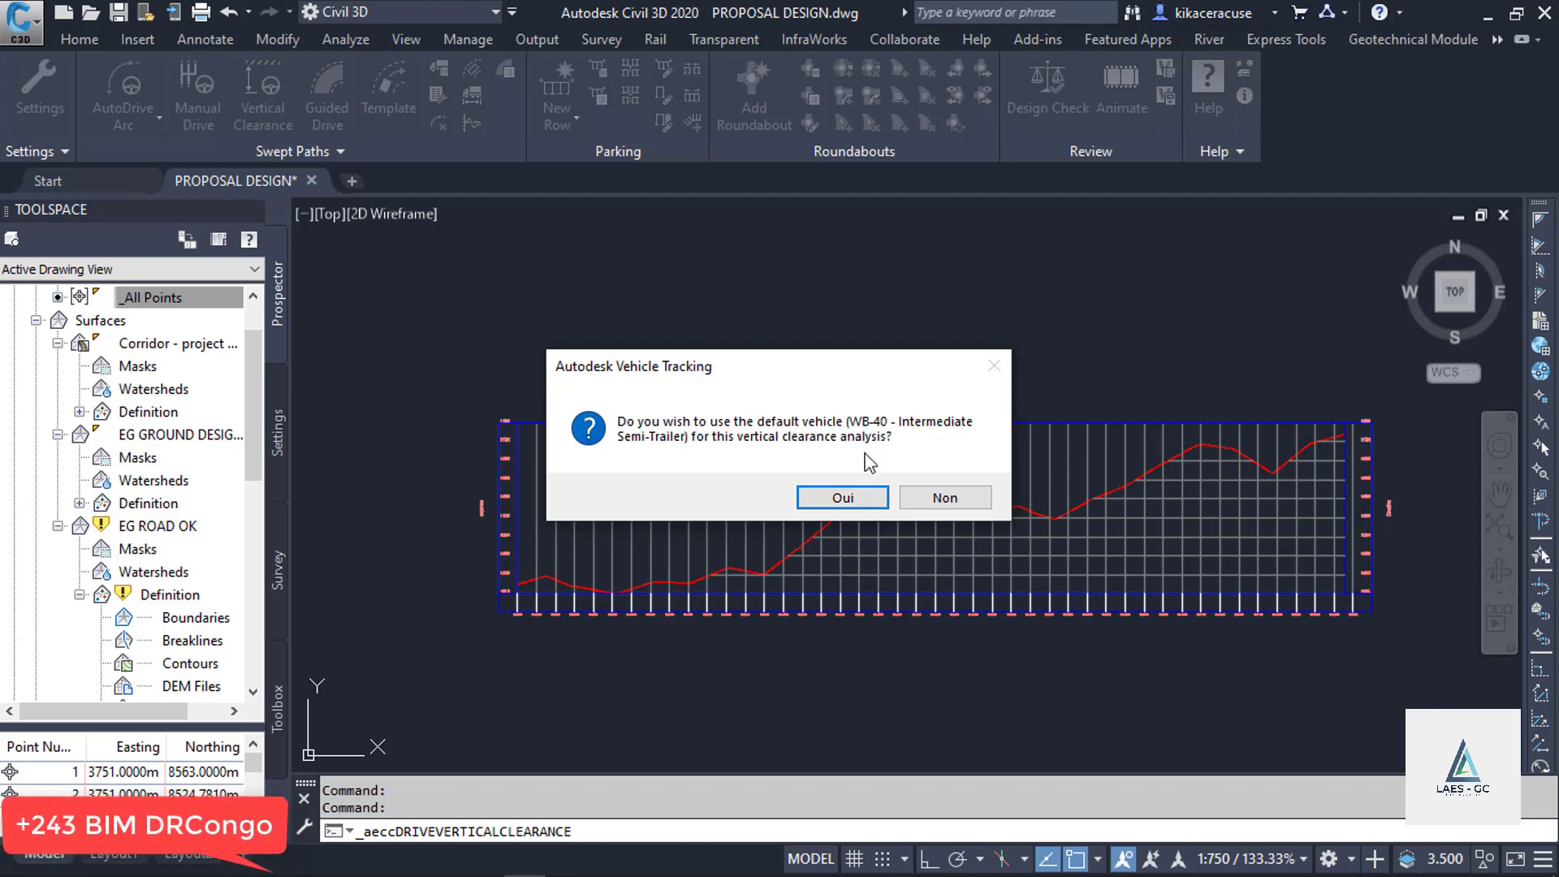
{"action": "left_click", "coordinate": [842, 499]}
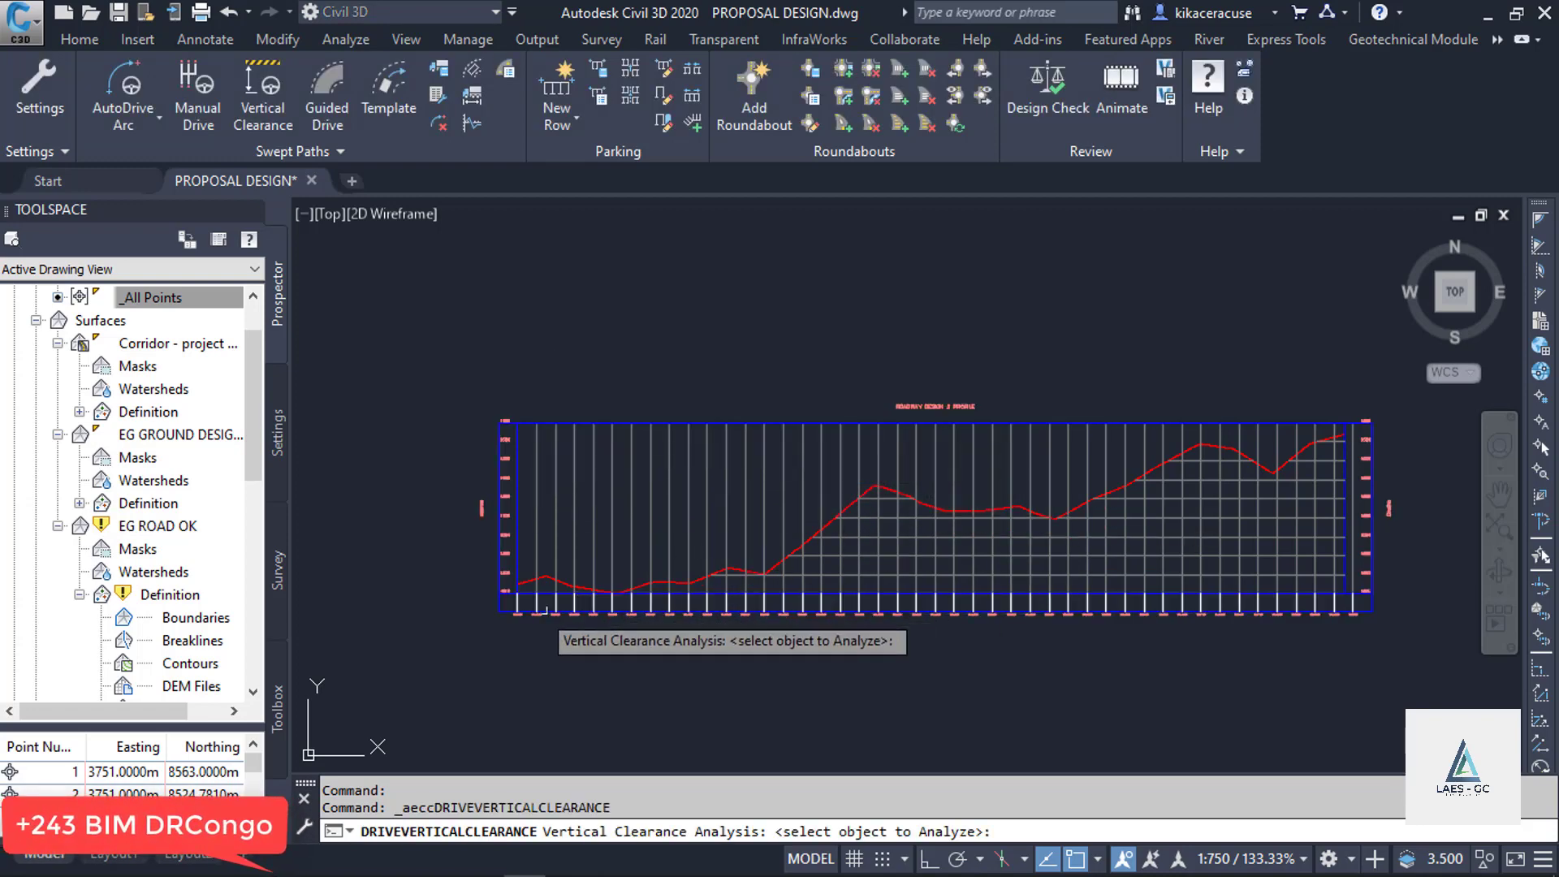
{"action": "scroll", "coordinate": [407, 622], "scroll_direction": "up", "scroll_amount": 3}
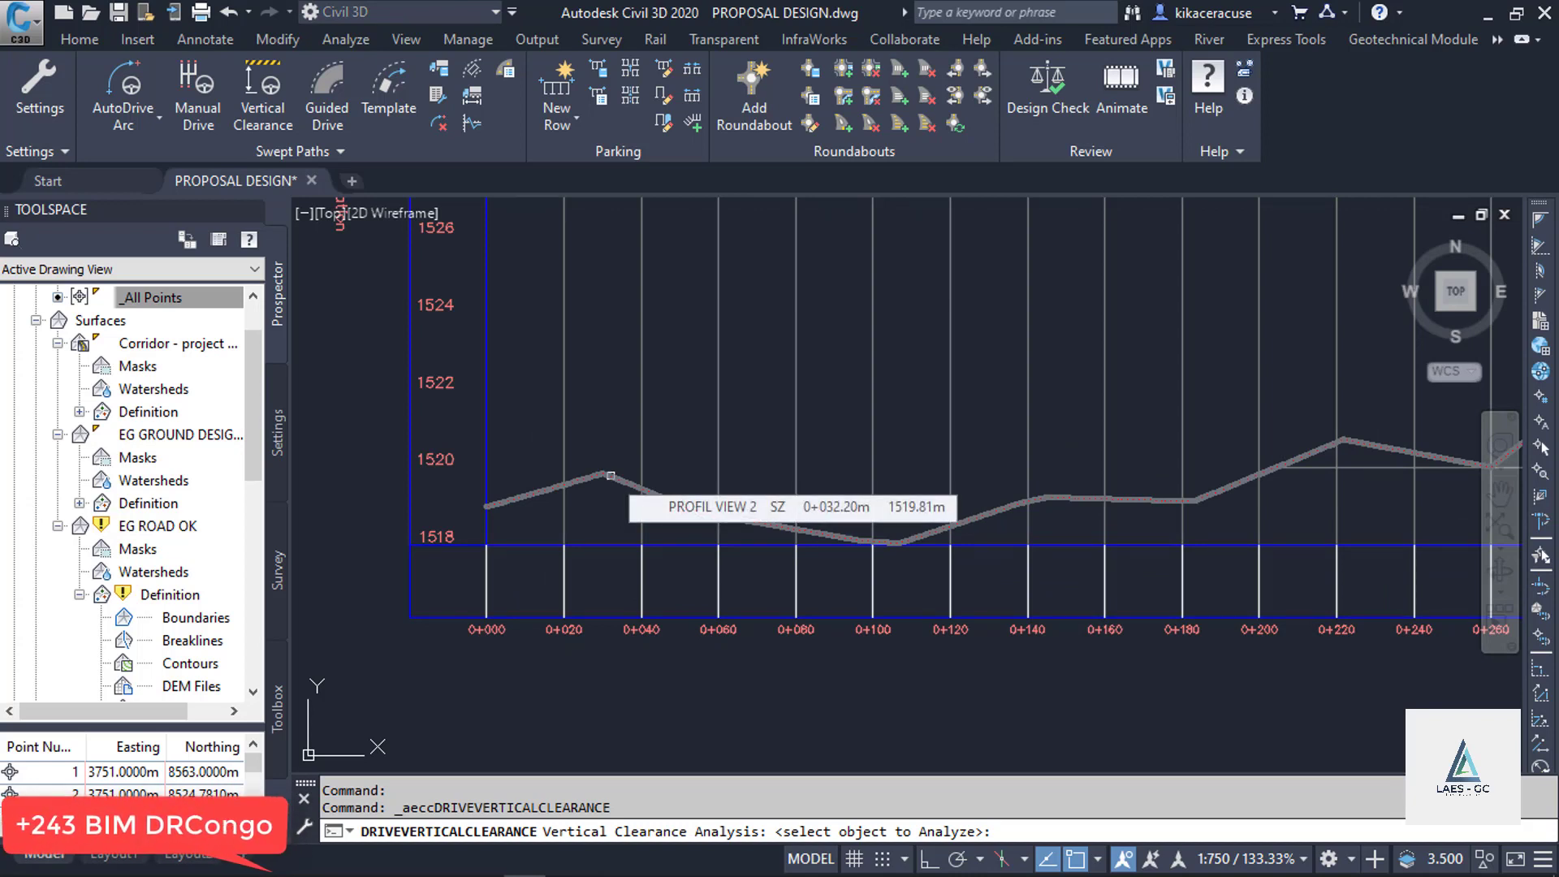
{"action": "left_click", "coordinate": [610, 476]}
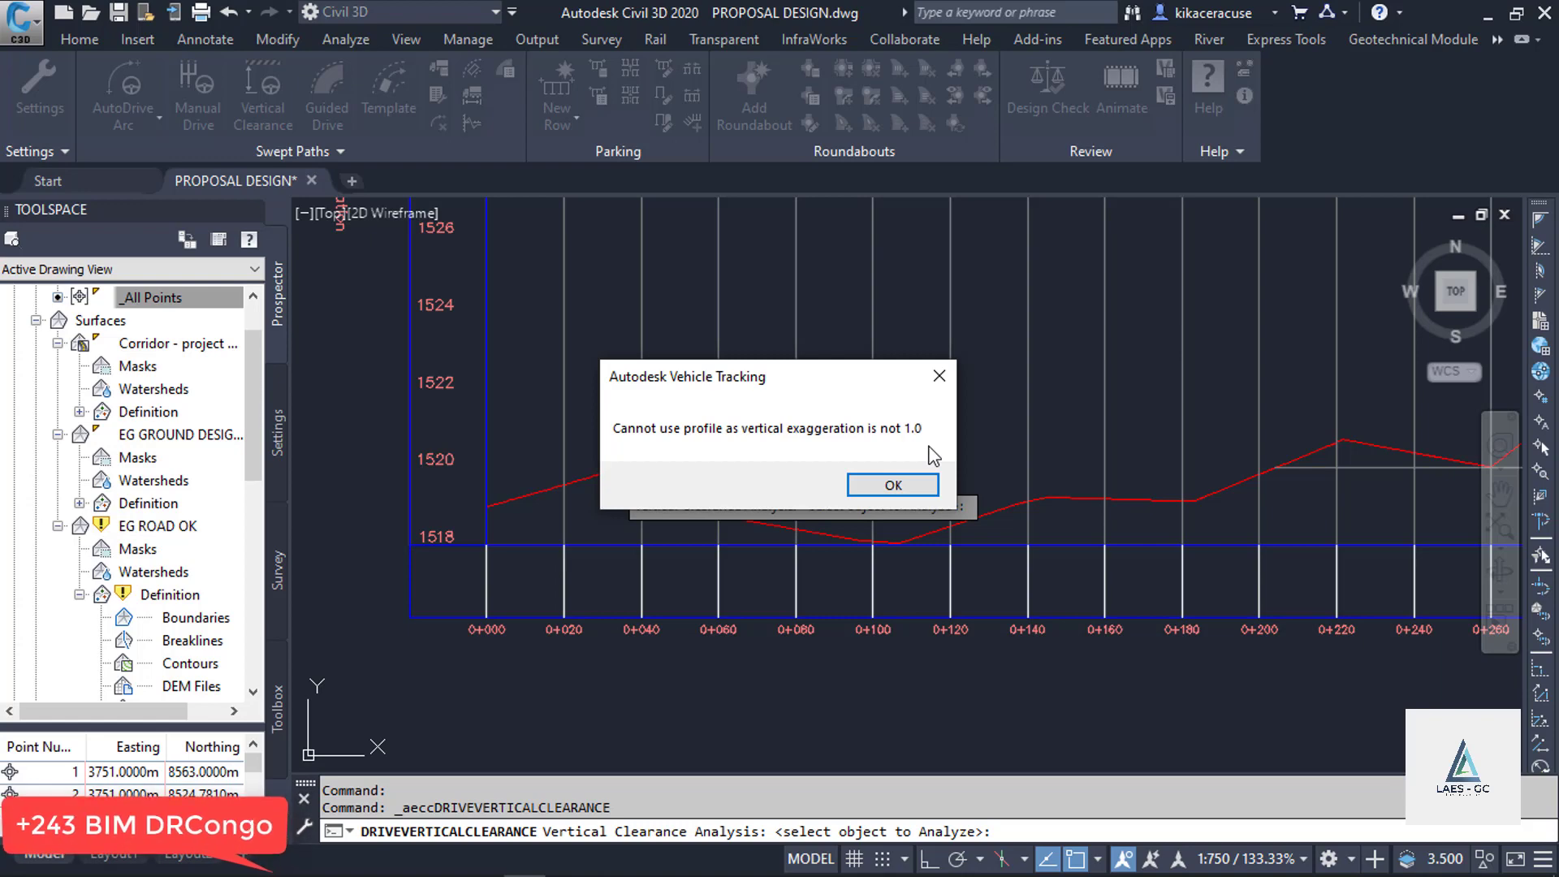
{"action": "left_click", "coordinate": [882, 497]}
Step: Edit the style of the Roadway Design 2 profile view and set its vertical exaggeration to 1
{"action": "scroll", "coordinate": [655, 642], "scroll_direction": "down", "scroll_amount": 2}
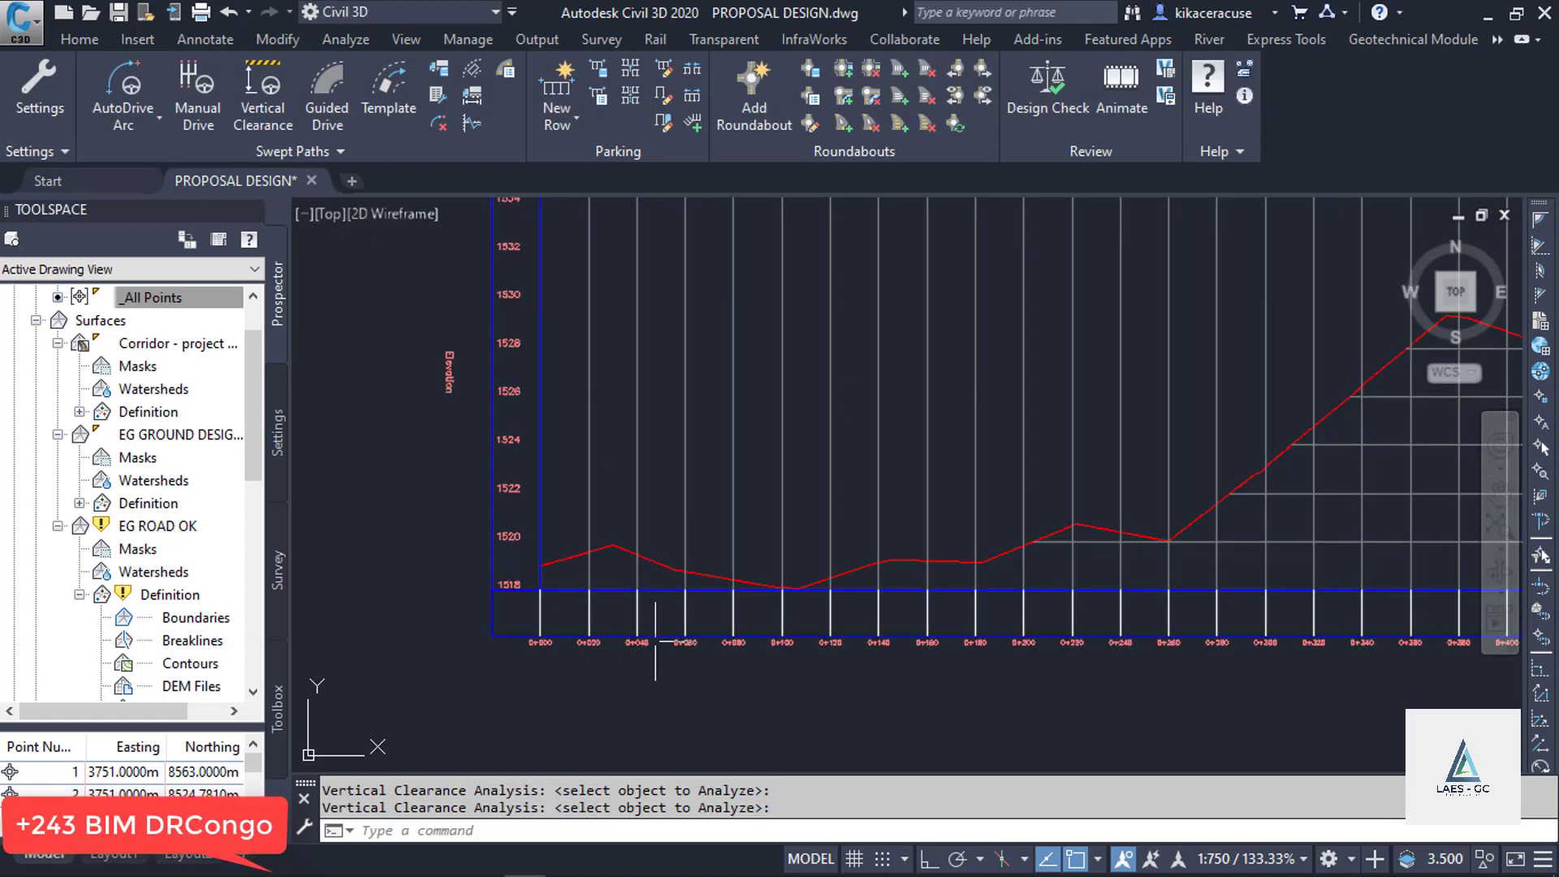
{"action": "left_click", "coordinate": [664, 636]}
{"action": "scroll", "coordinate": [665, 637], "scroll_direction": "down", "scroll_amount": 1}
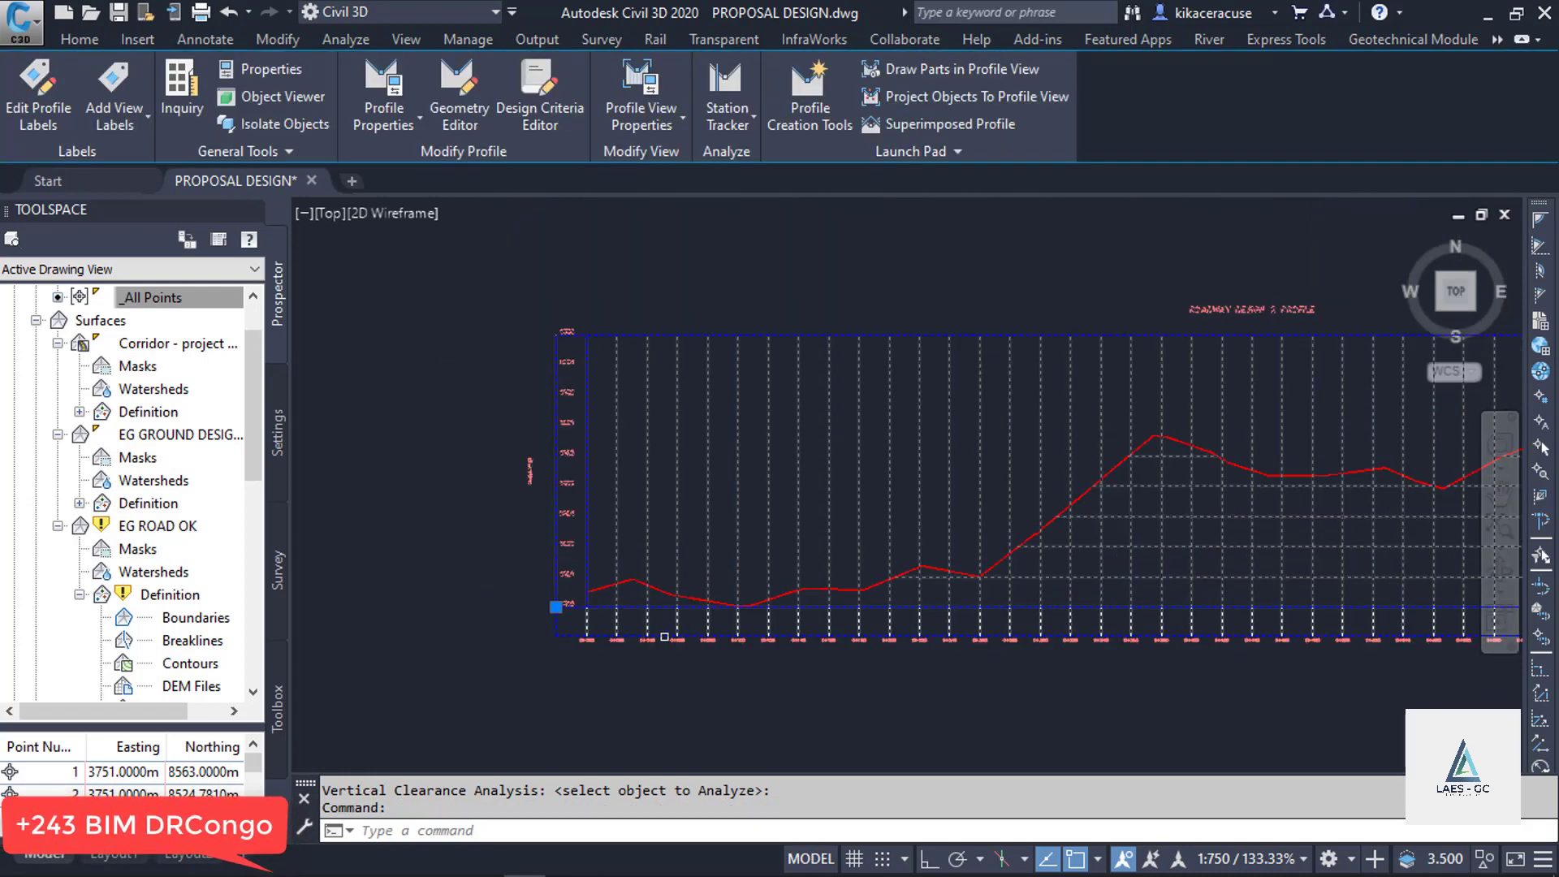
{"action": "scroll", "coordinate": [665, 637], "scroll_direction": "down", "scroll_amount": 3}
{"action": "scroll", "coordinate": [691, 632], "scroll_direction": "up", "scroll_amount": 3}
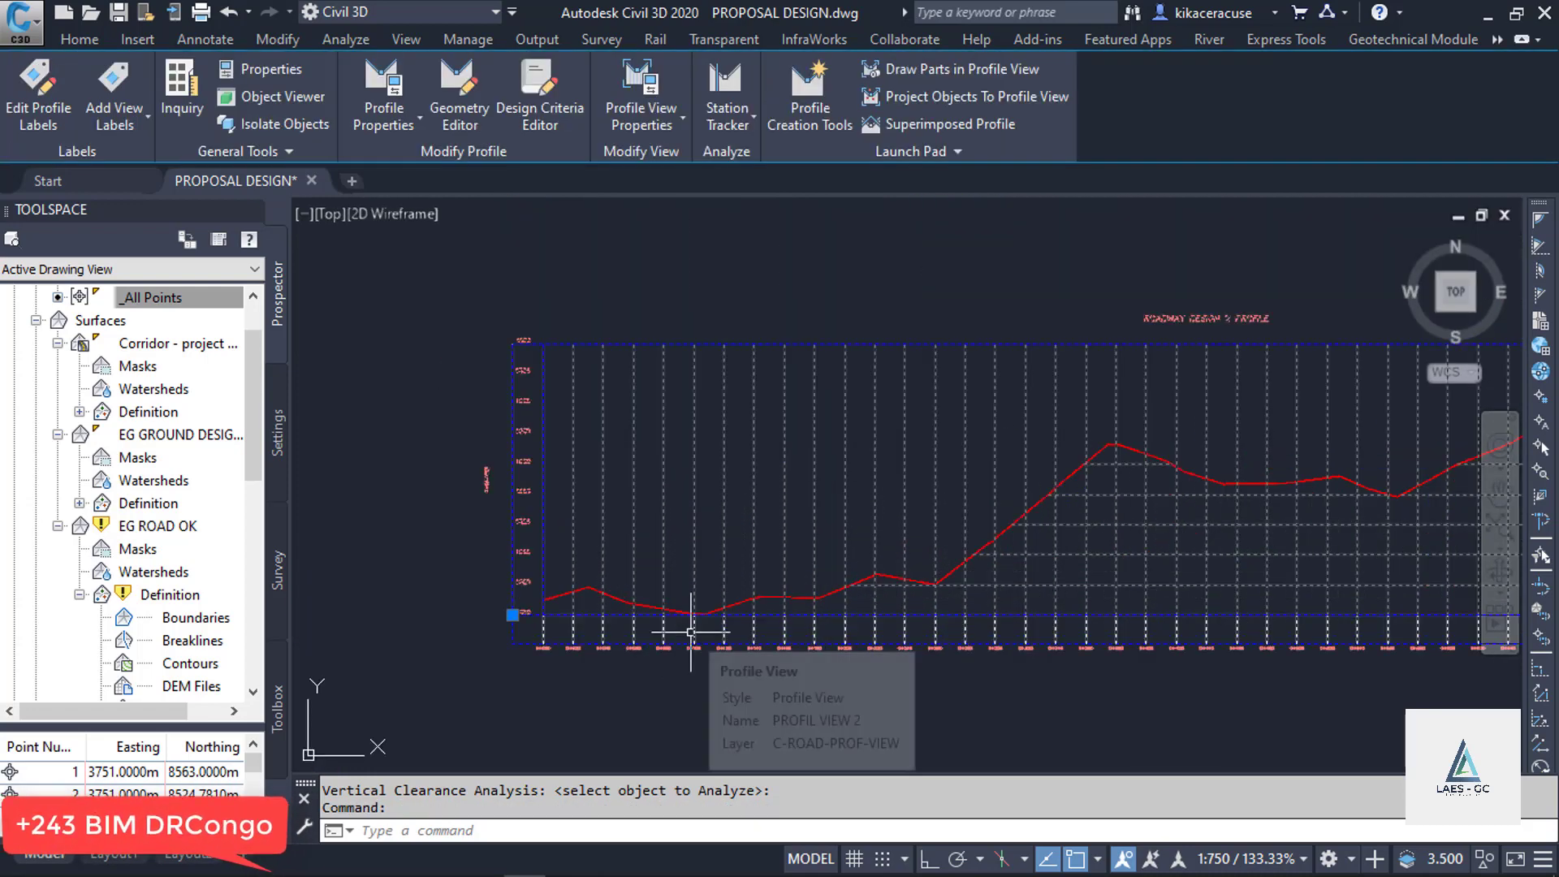
{"action": "right_click", "coordinate": [800, 471]}
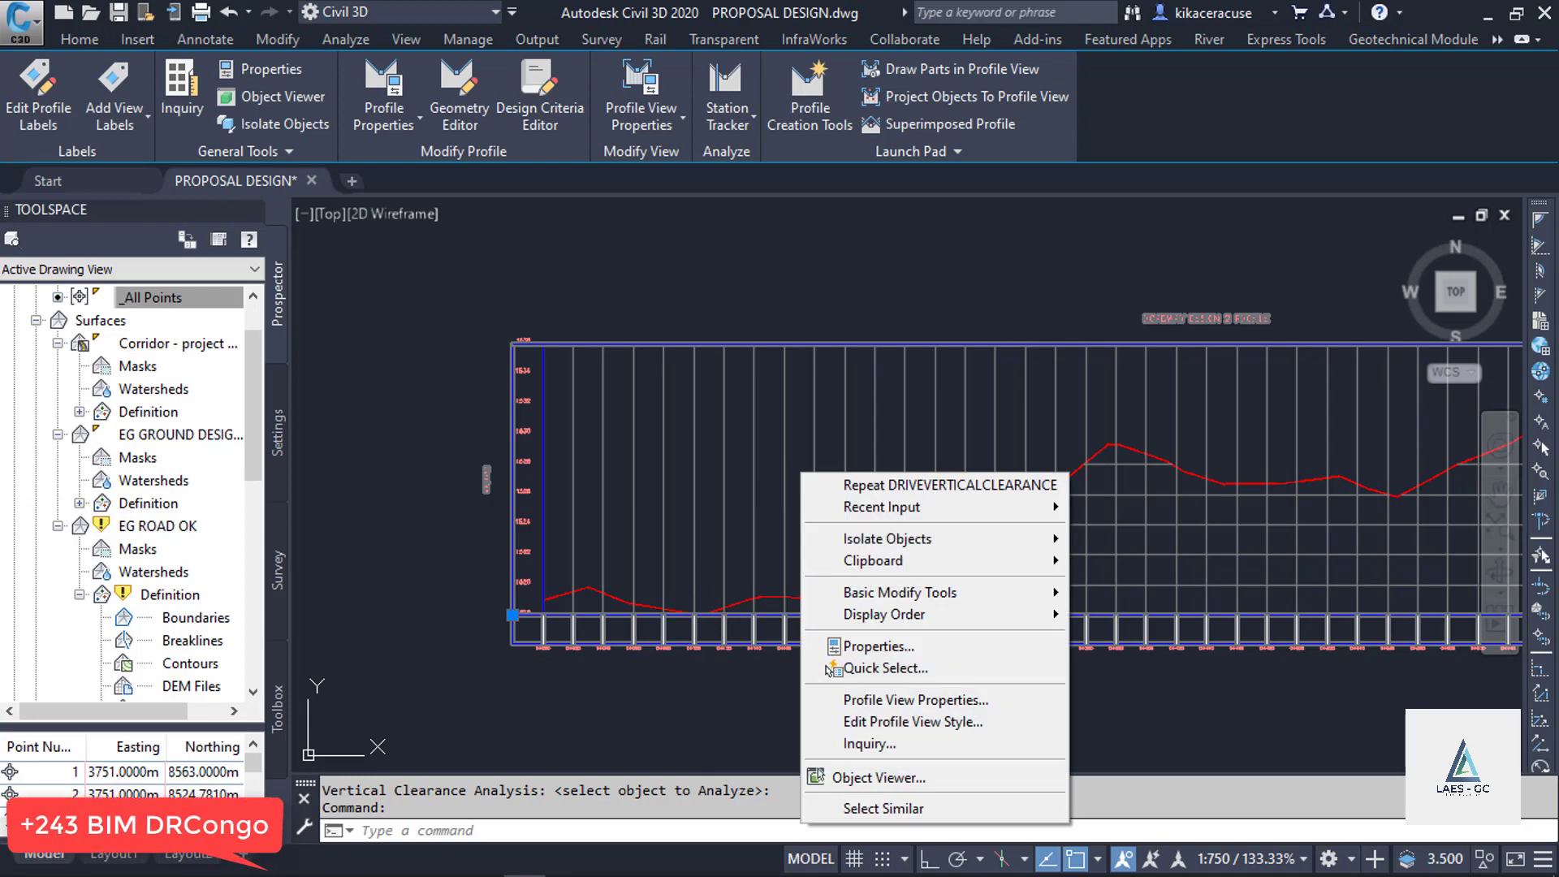
{"action": "left_click", "coordinate": [924, 722]}
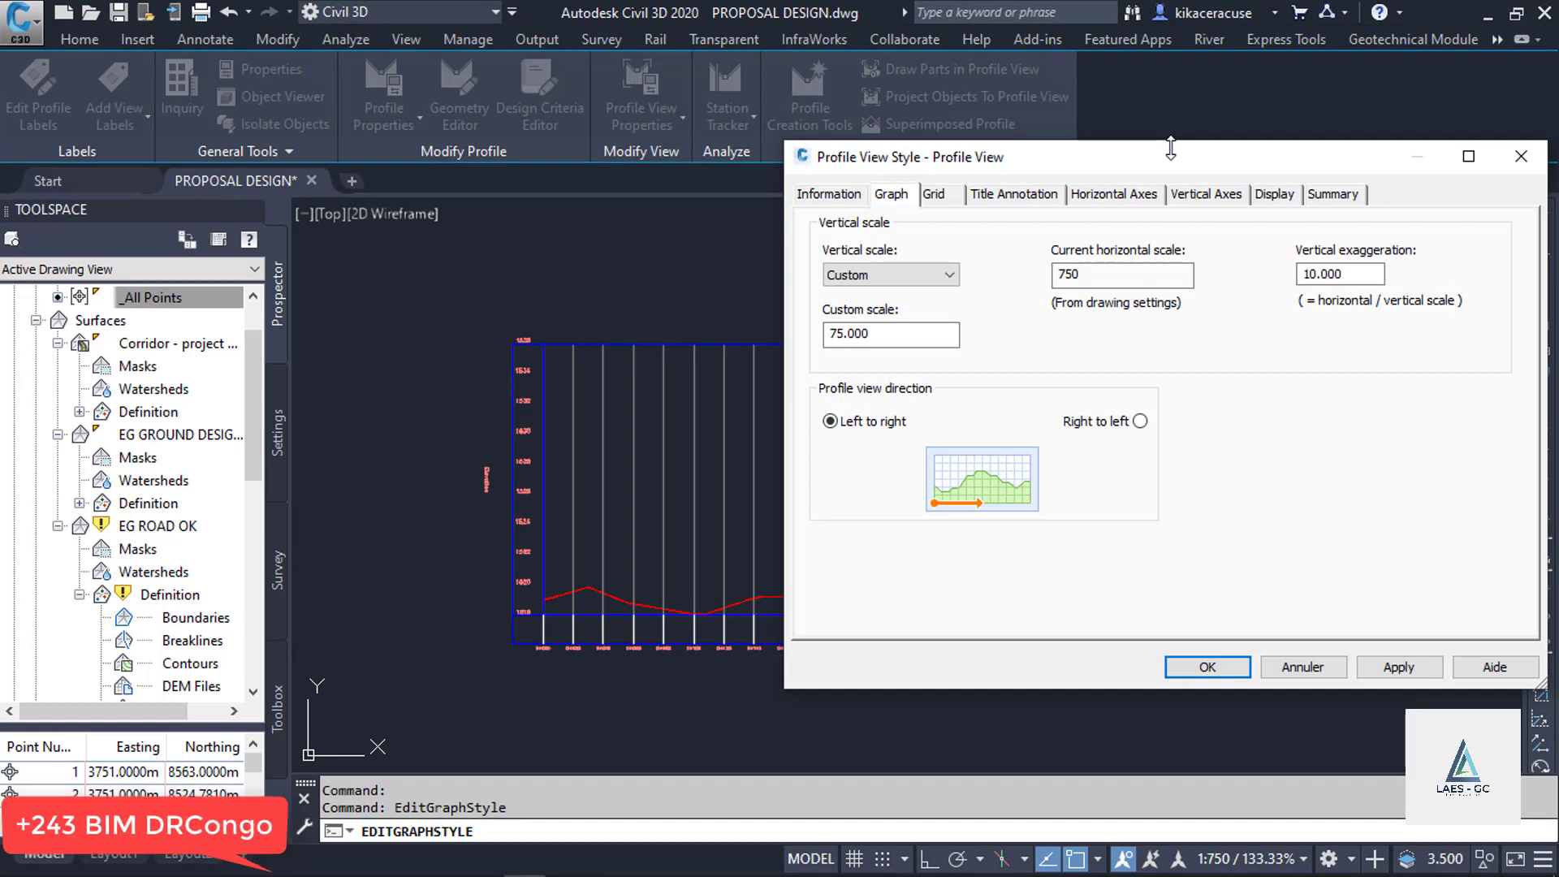
{"action": "left_click_drag", "start_coordinate": [1172, 155], "coordinate": [904, 232]}
{"action": "left_click", "coordinate": [1065, 351]}
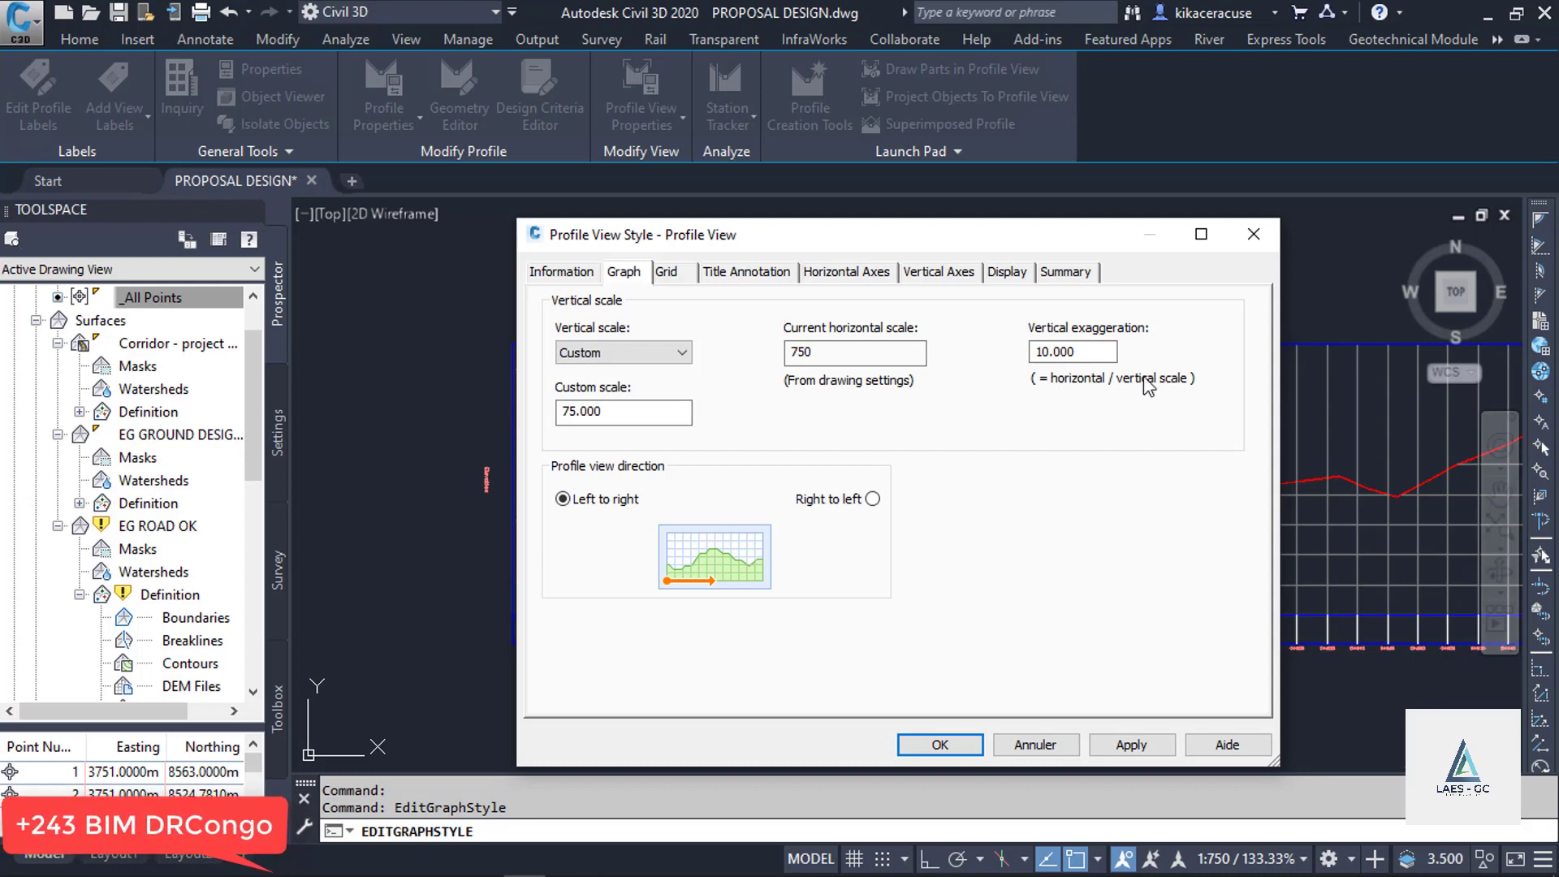
{"action": "left_click_drag", "start_coordinate": [1110, 352], "coordinate": [1031, 352]}
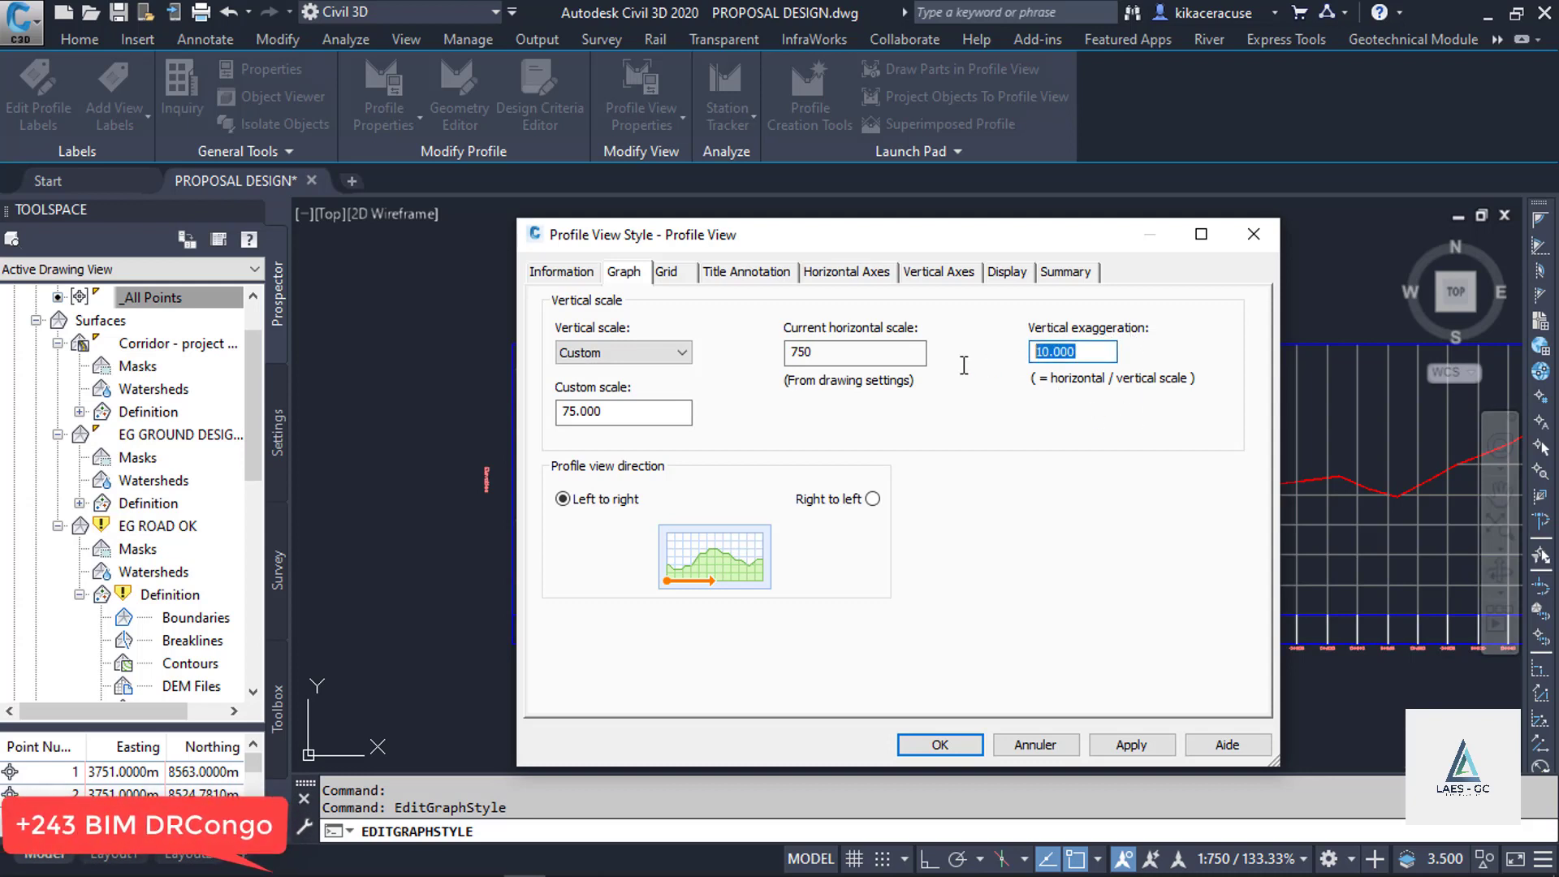
{"action": "key", "text": "BackSpace"}
{"action": "type", "text": "1"}
{"action": "left_click", "coordinate": [1130, 745]}
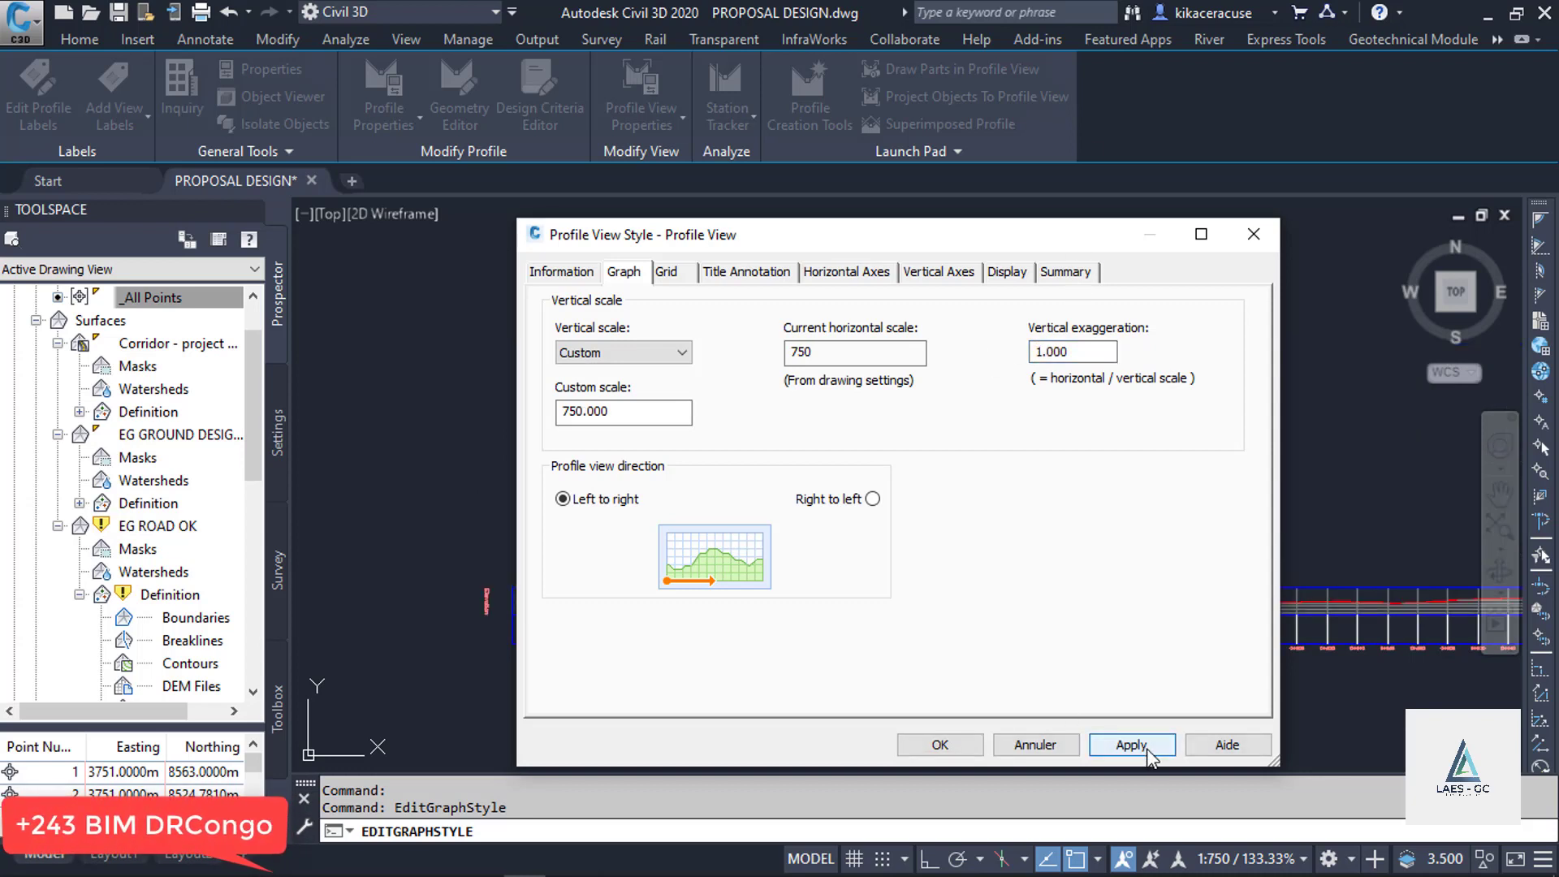
{"action": "left_click", "coordinate": [946, 746]}
Step: Run the vertical clearance analysis on the Roadway Design 2 ground line with the default WB-40 semi-trailer, accepting the default ground clearance
{"action": "scroll", "coordinate": [569, 642], "scroll_direction": "up", "scroll_amount": 6}
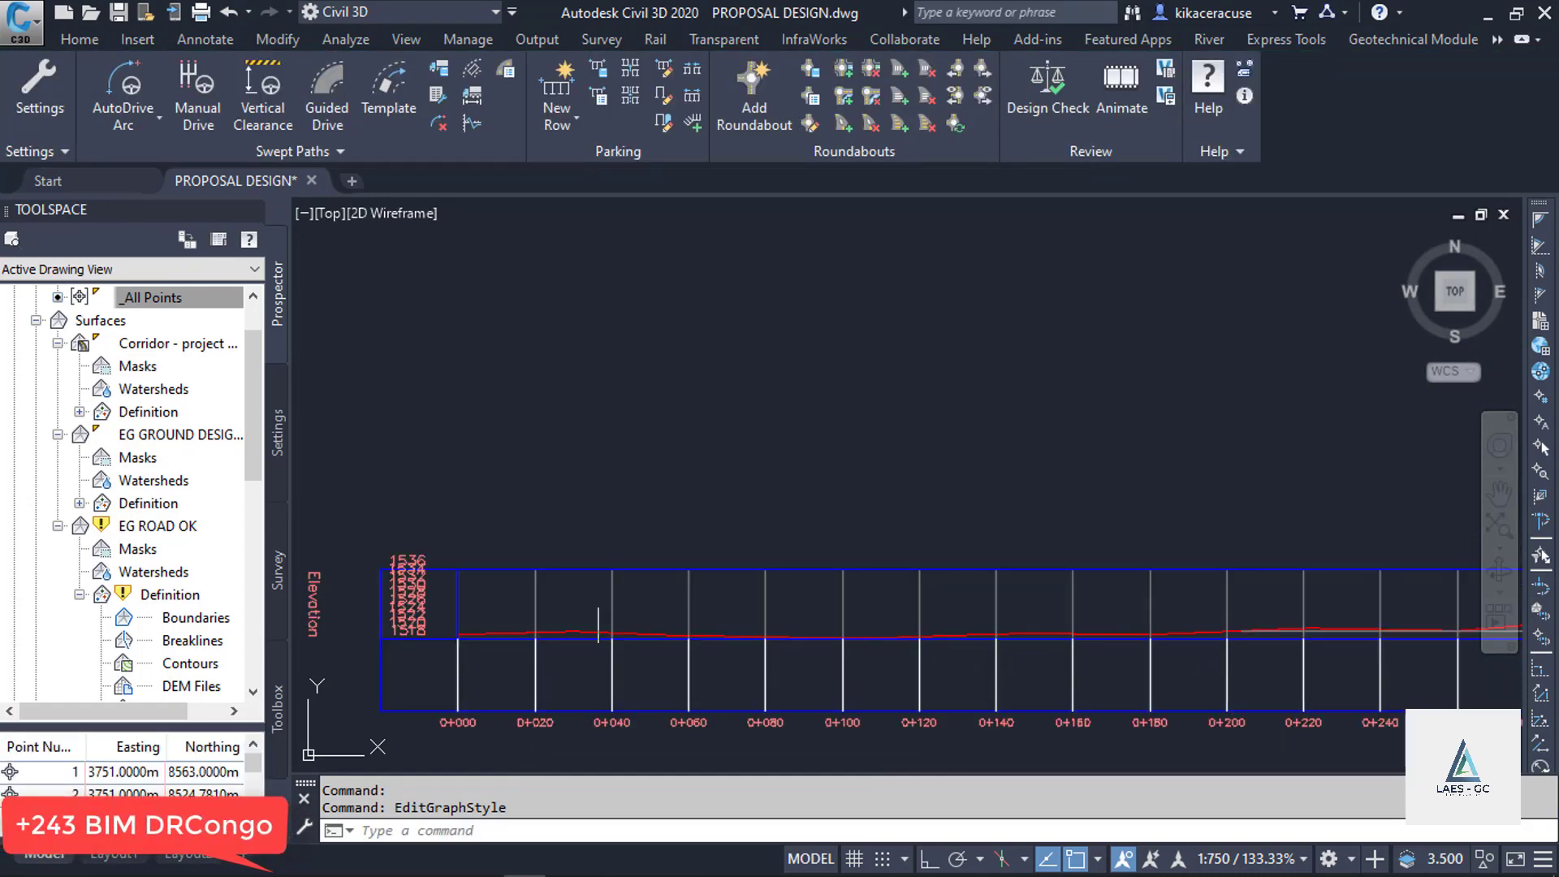
{"action": "scroll", "coordinate": [650, 642], "scroll_direction": "down", "scroll_amount": 6}
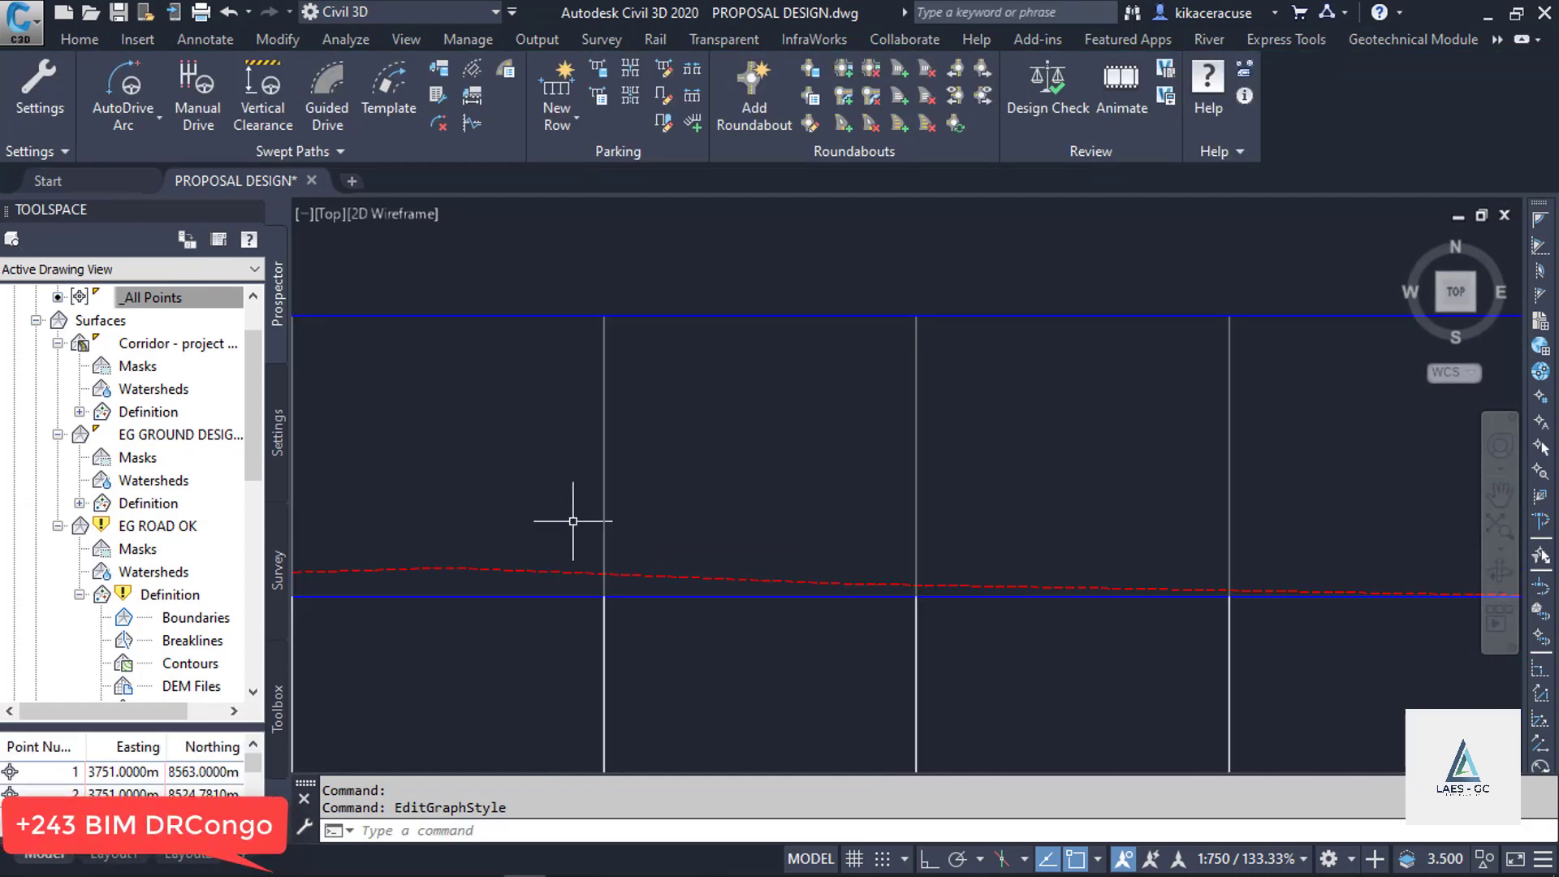
{"action": "scroll", "coordinate": [1246, 519], "scroll_direction": "up", "scroll_amount": 4}
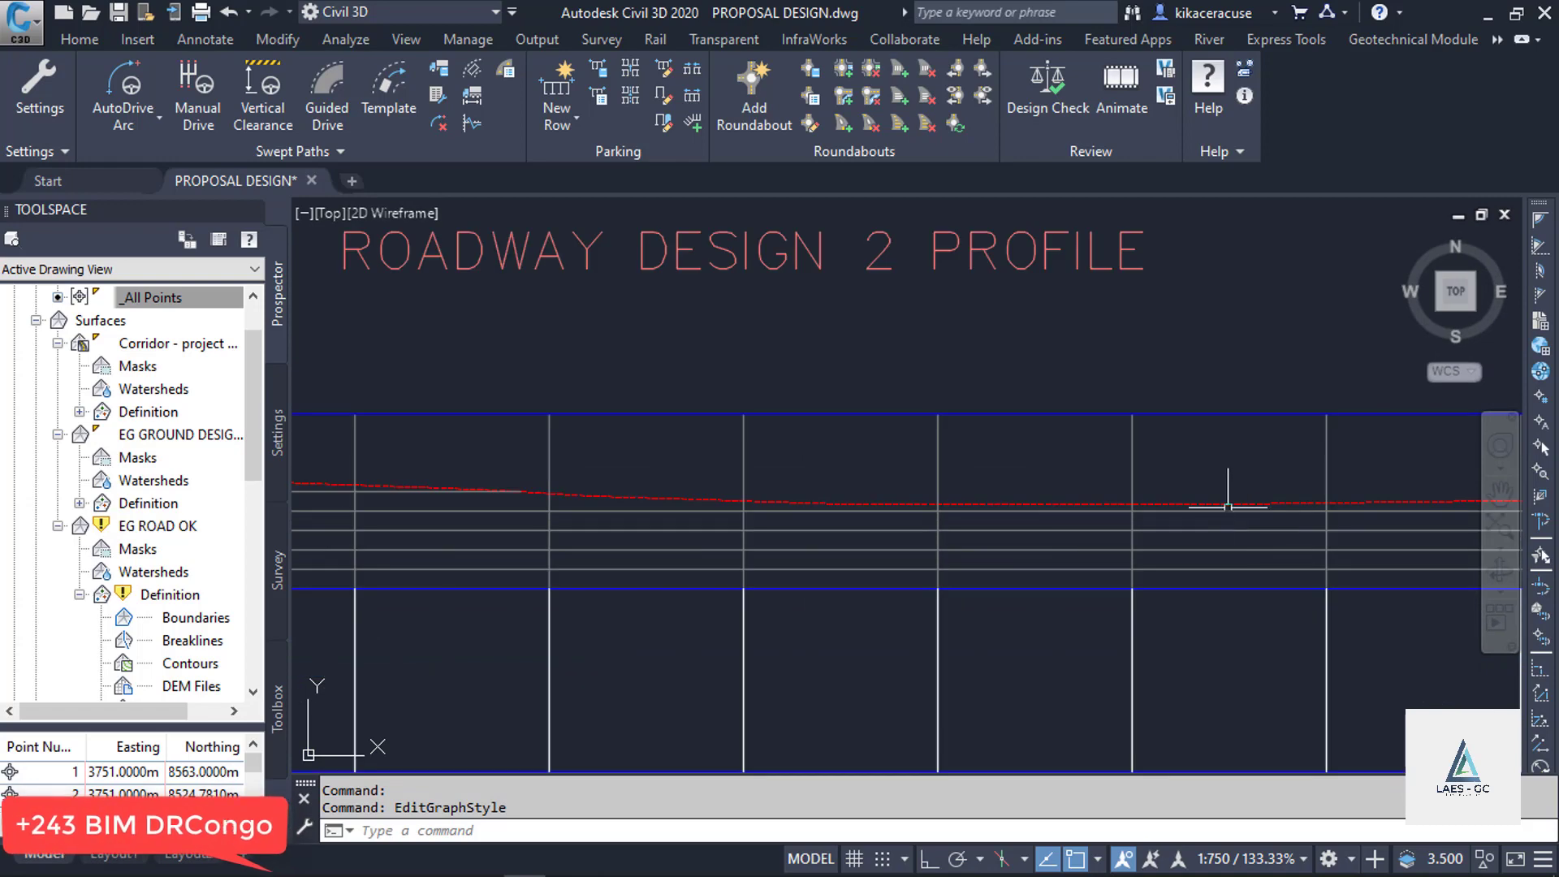
{"action": "scroll", "coordinate": [1010, 436], "scroll_direction": "down", "scroll_amount": 2}
{"action": "scroll", "coordinate": [598, 452], "scroll_direction": "up", "scroll_amount": 5}
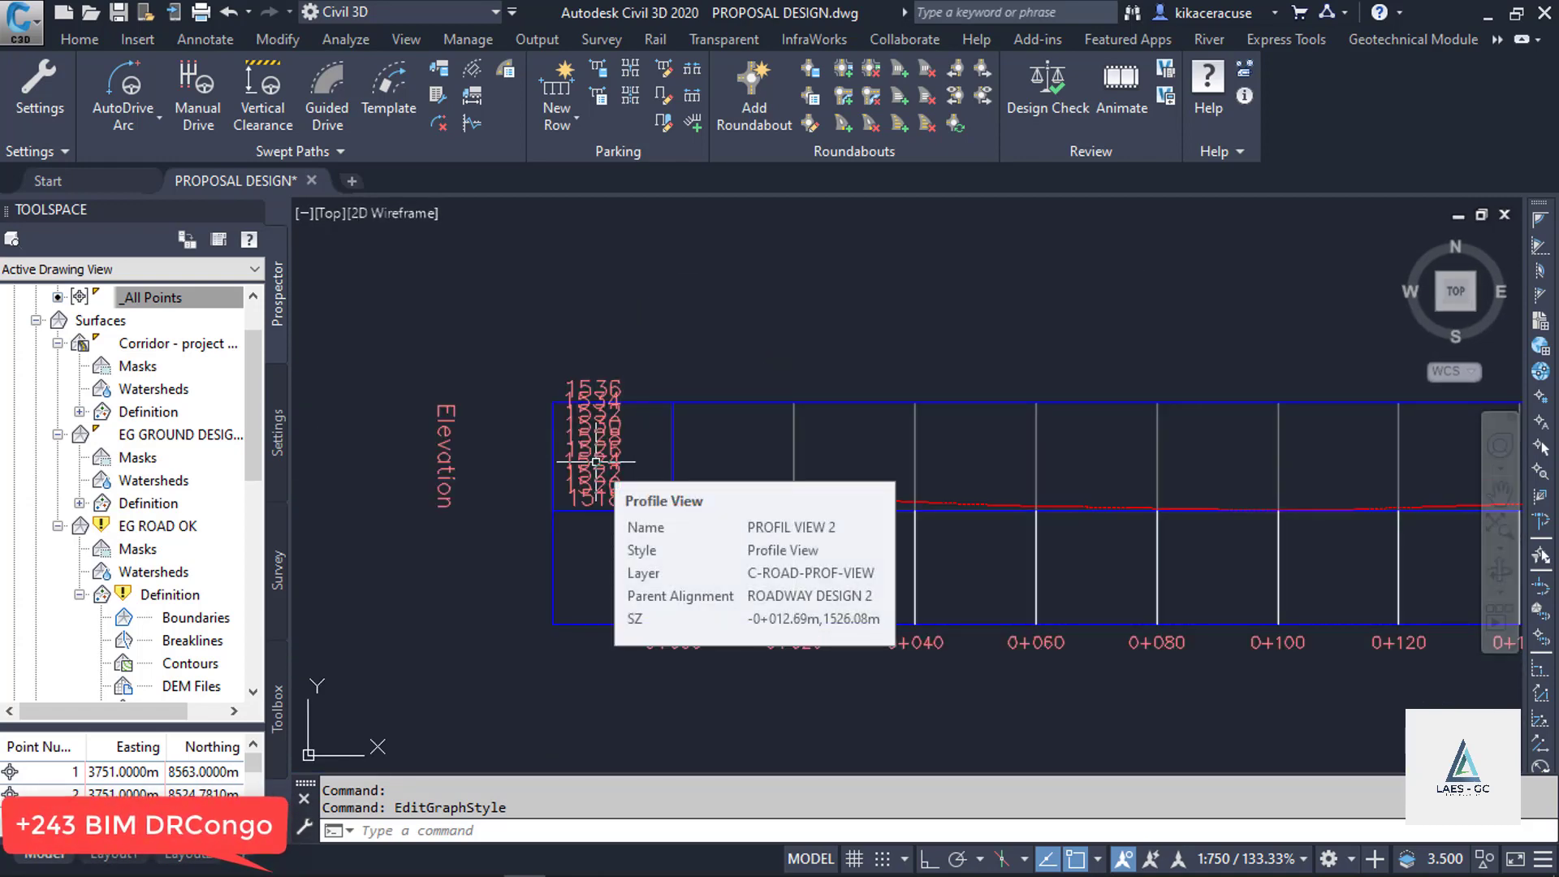
{"action": "left_click", "coordinate": [597, 462]}
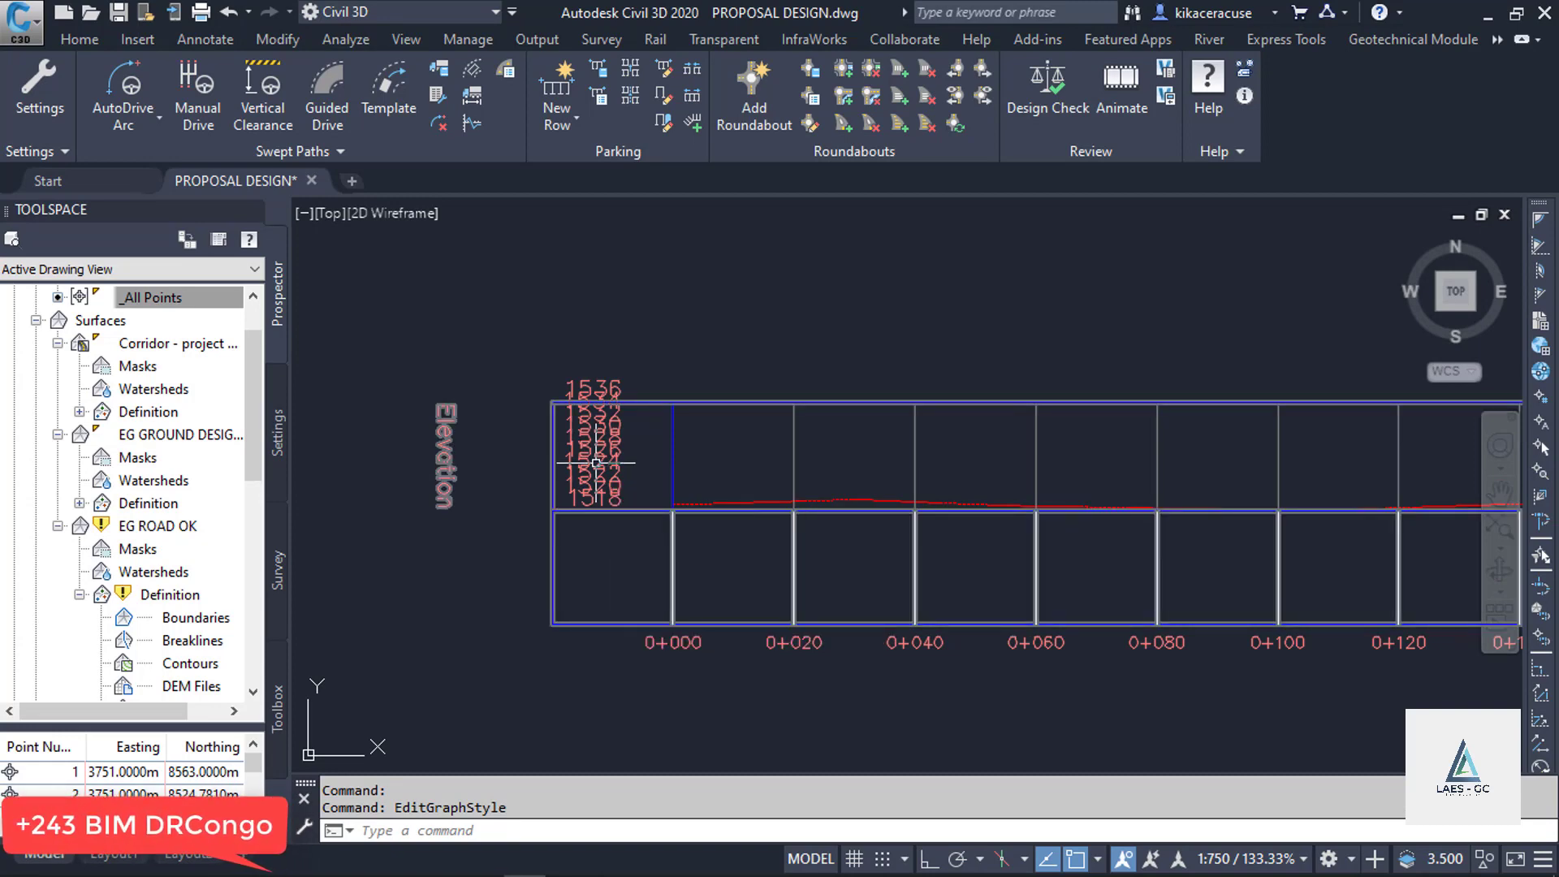
{"action": "key", "text": "Escape"}
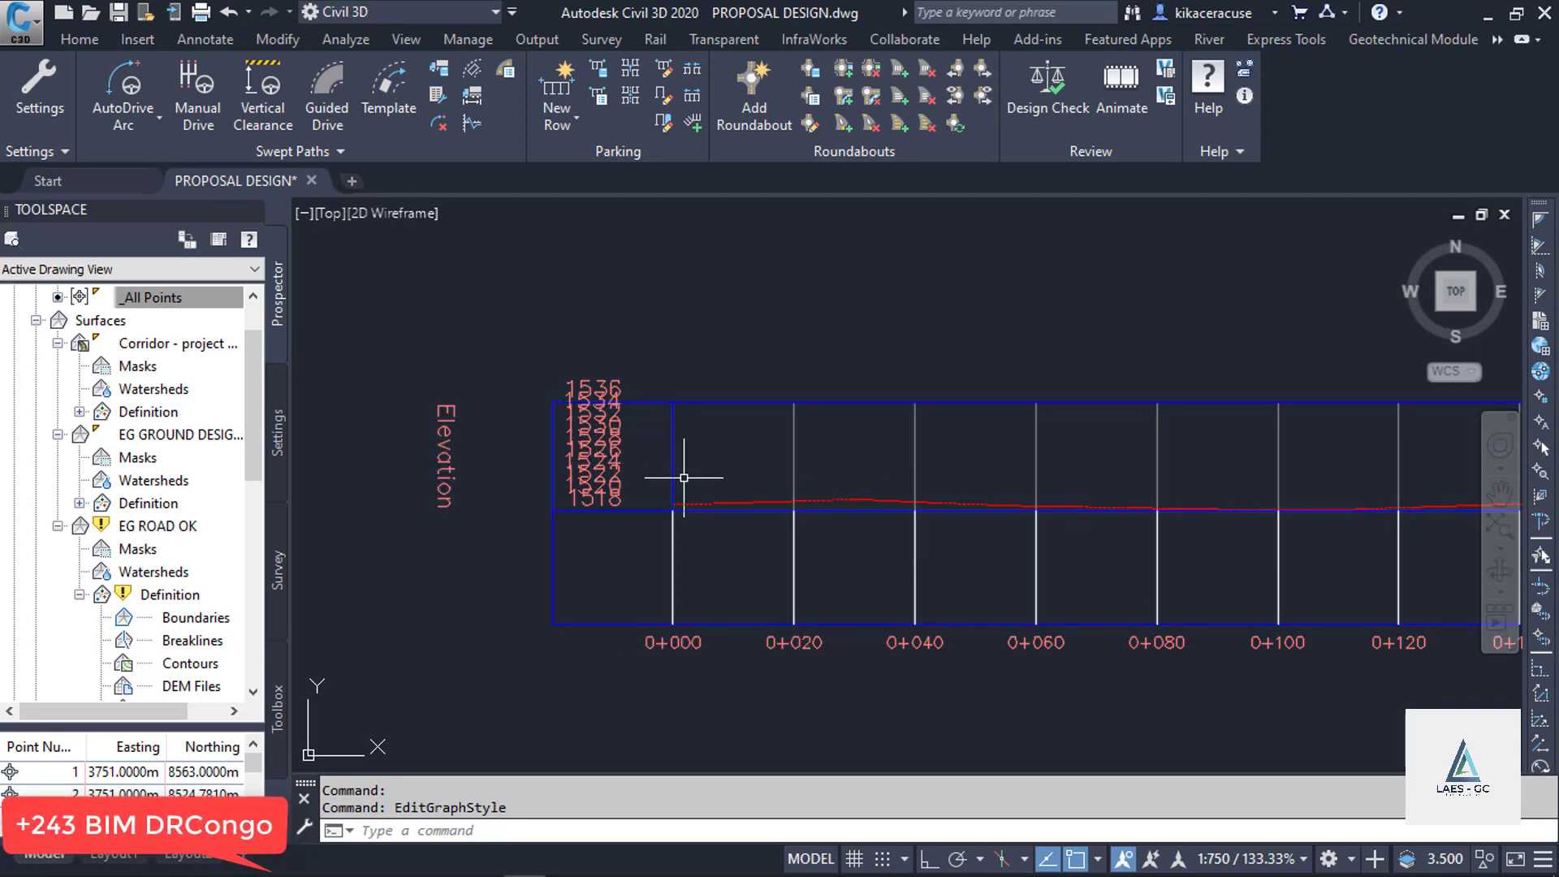
{"action": "left_click", "coordinate": [269, 121]}
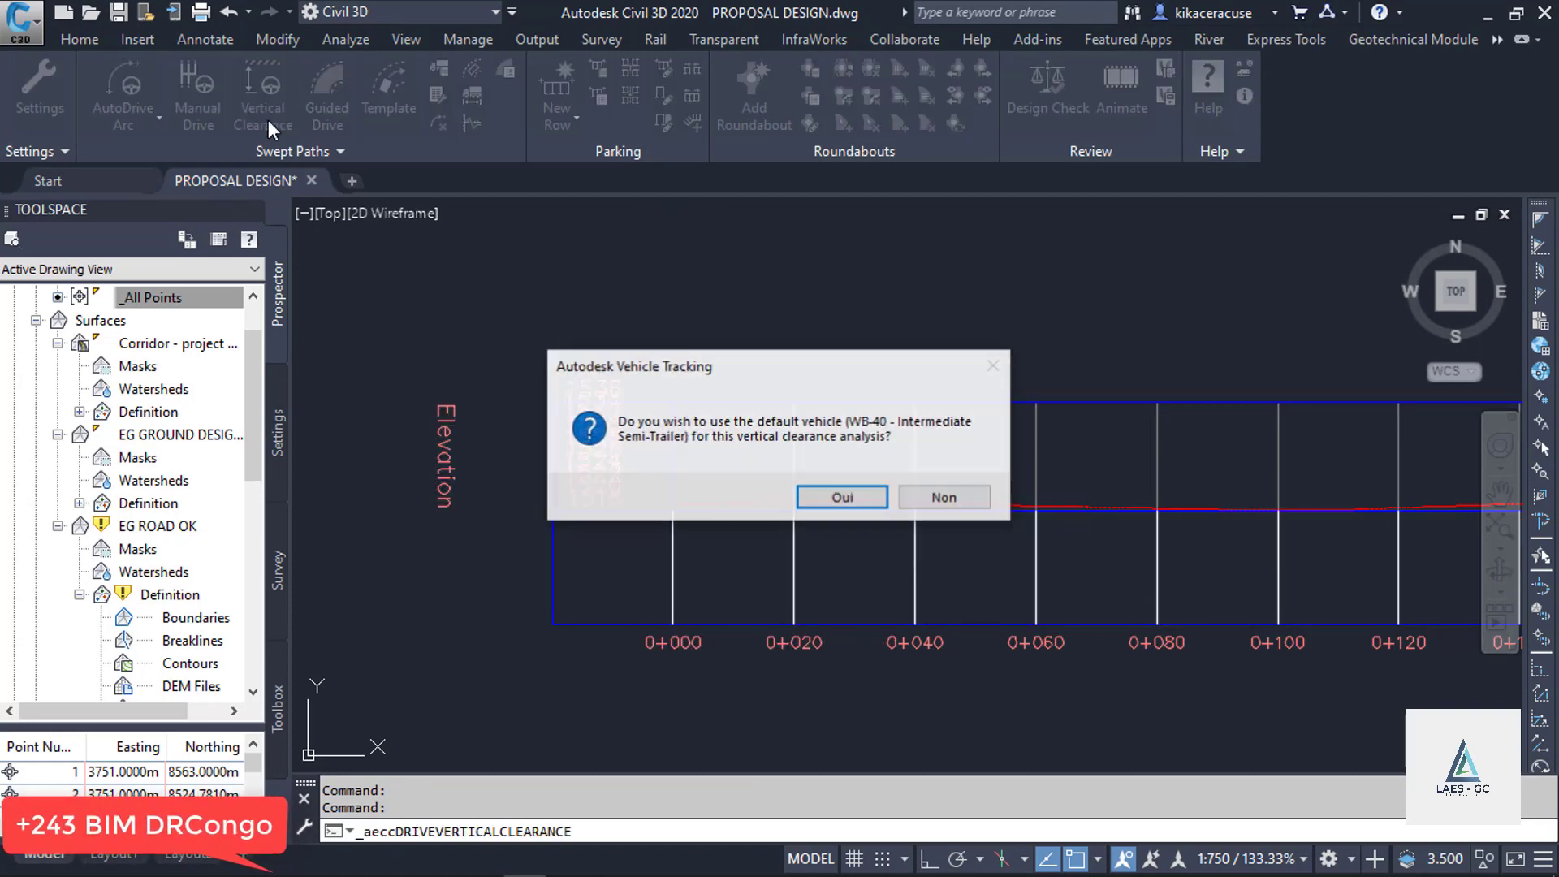
{"action": "left_click", "coordinate": [827, 499]}
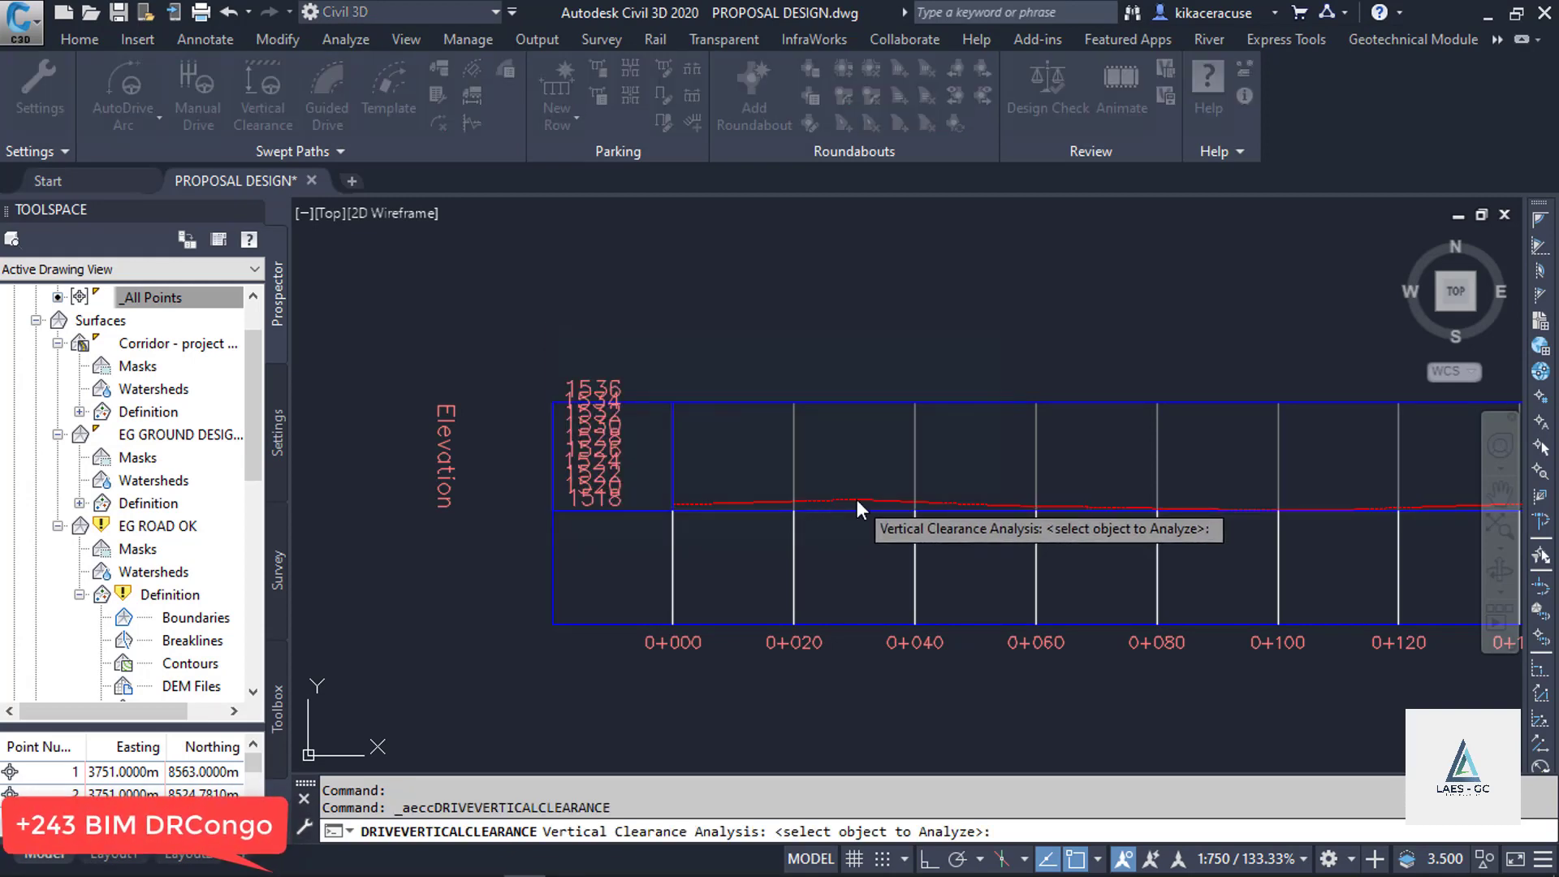
{"action": "left_click", "coordinate": [858, 501]}
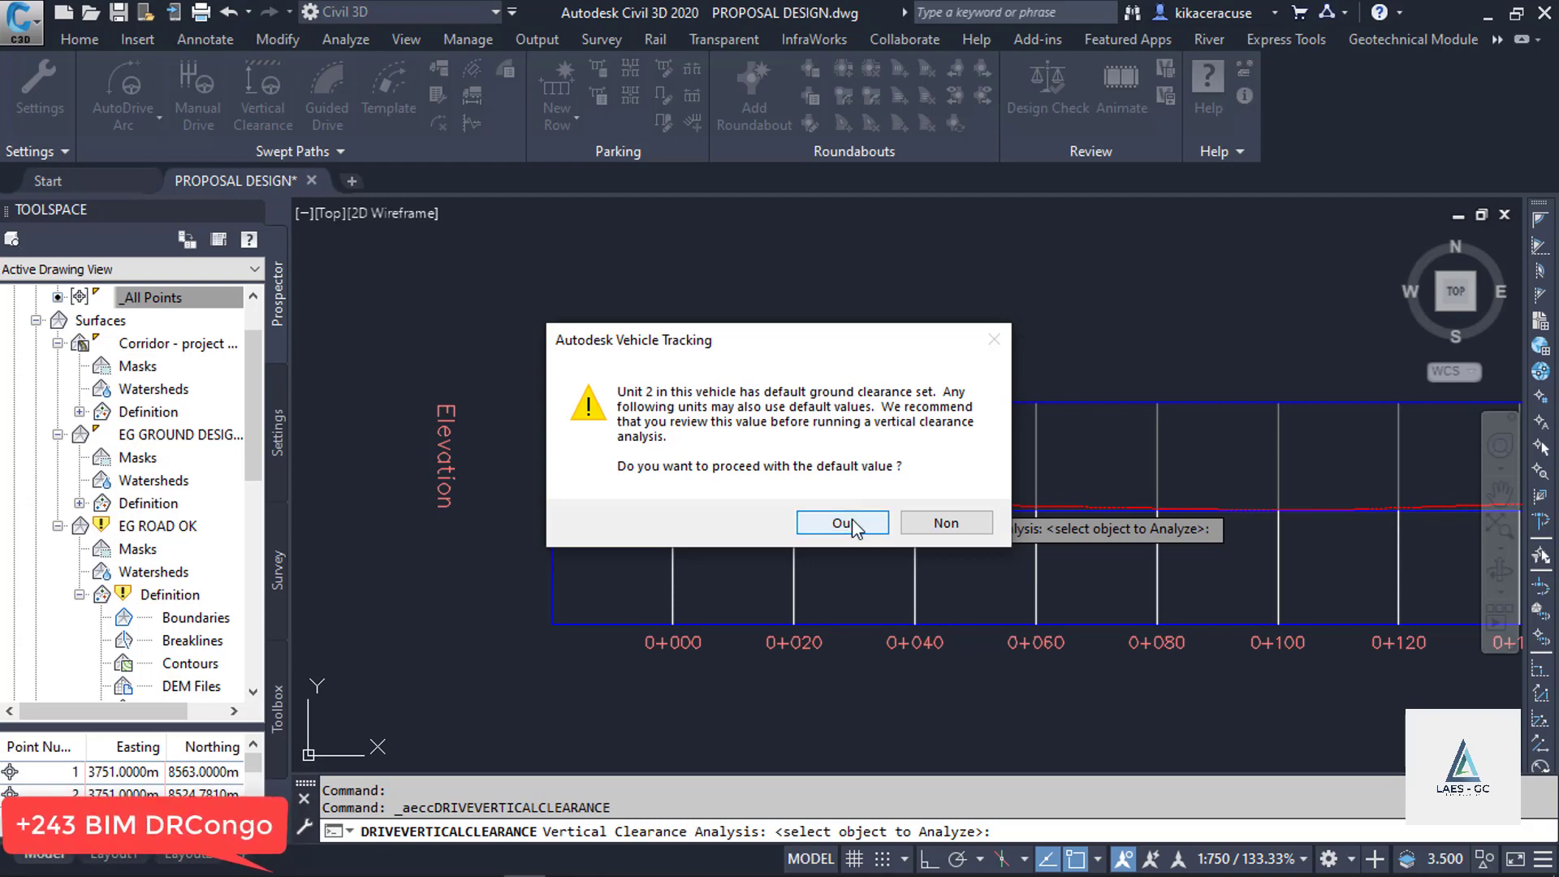
{"action": "left_click", "coordinate": [852, 523]}
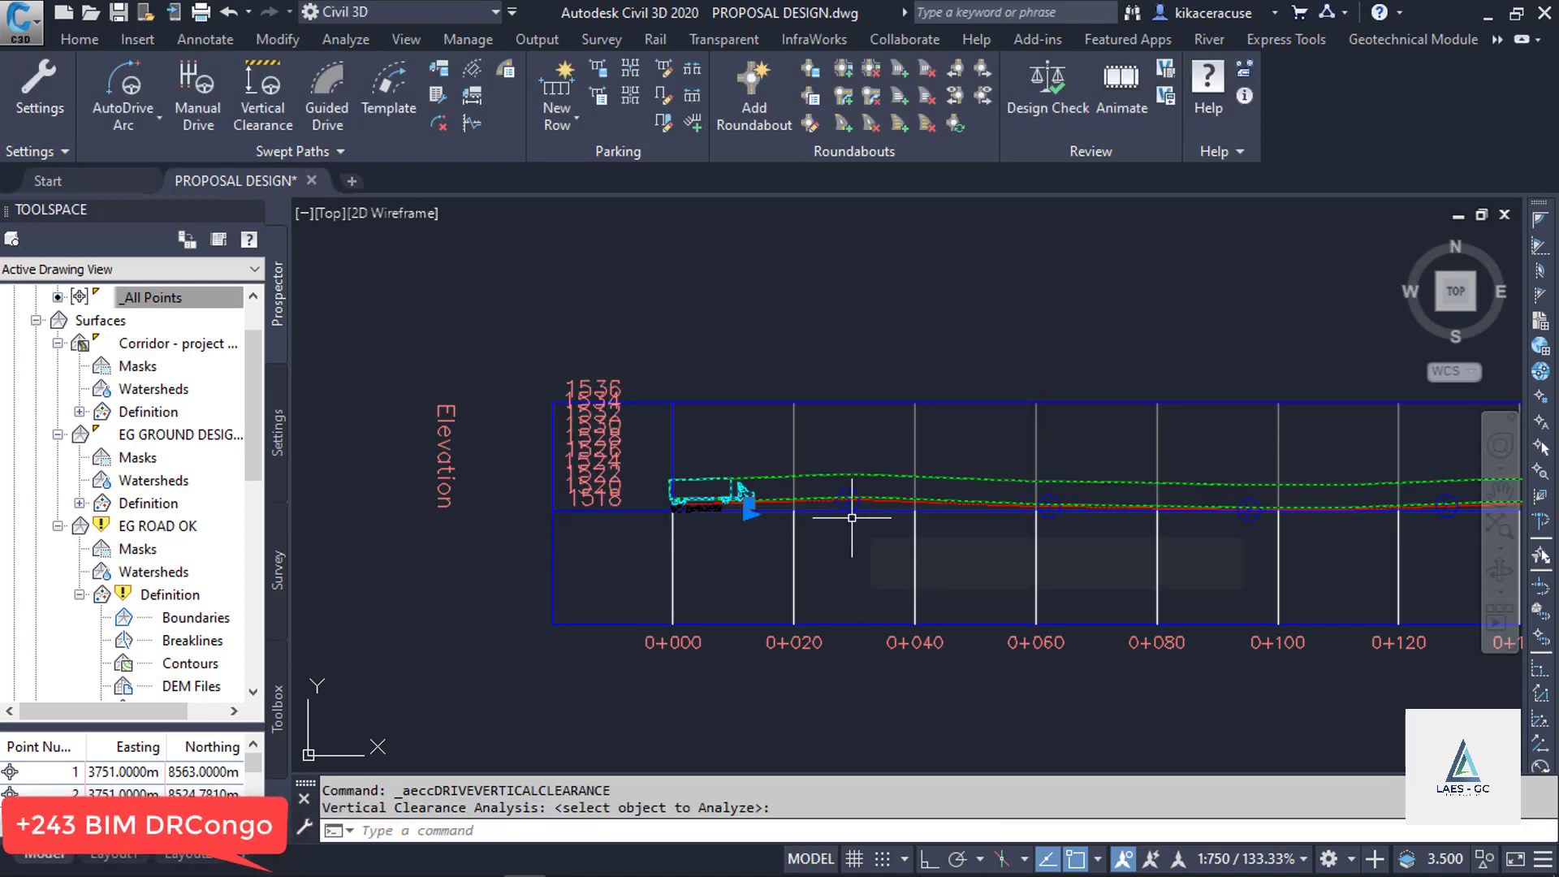
Step: Inspect the vertical clearance envelope and the semi-trailer's side view at both ends of the Roadway Design 2 profile
{"action": "scroll", "coordinate": [691, 479], "scroll_direction": "up", "scroll_amount": 5}
{"action": "scroll", "coordinate": [510, 423], "scroll_direction": "down", "scroll_amount": 3}
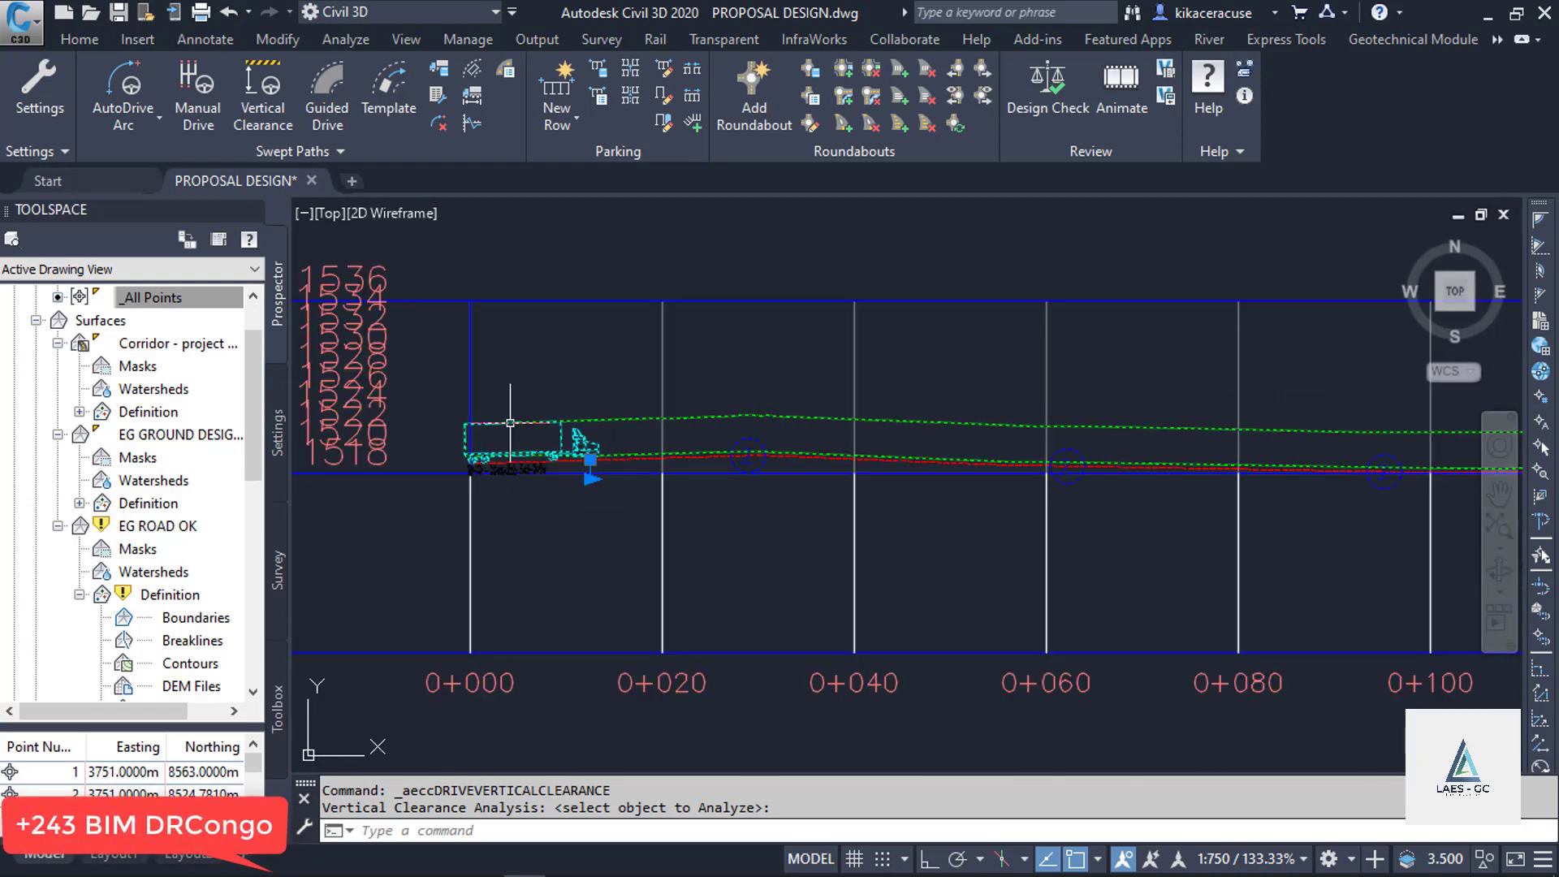
{"action": "scroll", "coordinate": [510, 422], "scroll_direction": "down", "scroll_amount": 6}
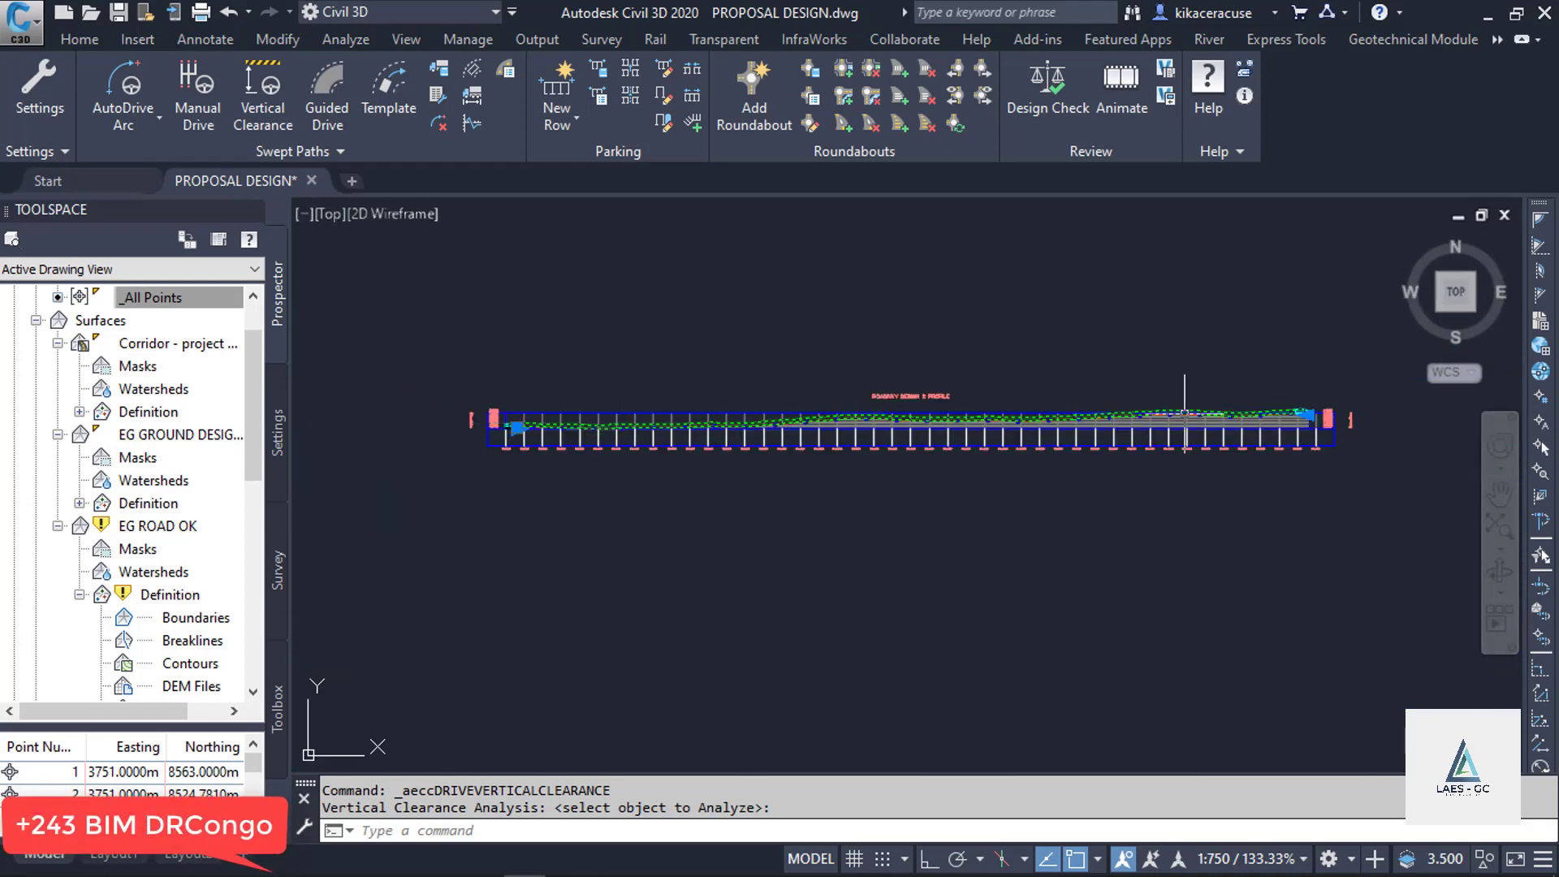
{"action": "scroll", "coordinate": [1320, 416], "scroll_direction": "up", "scroll_amount": 6}
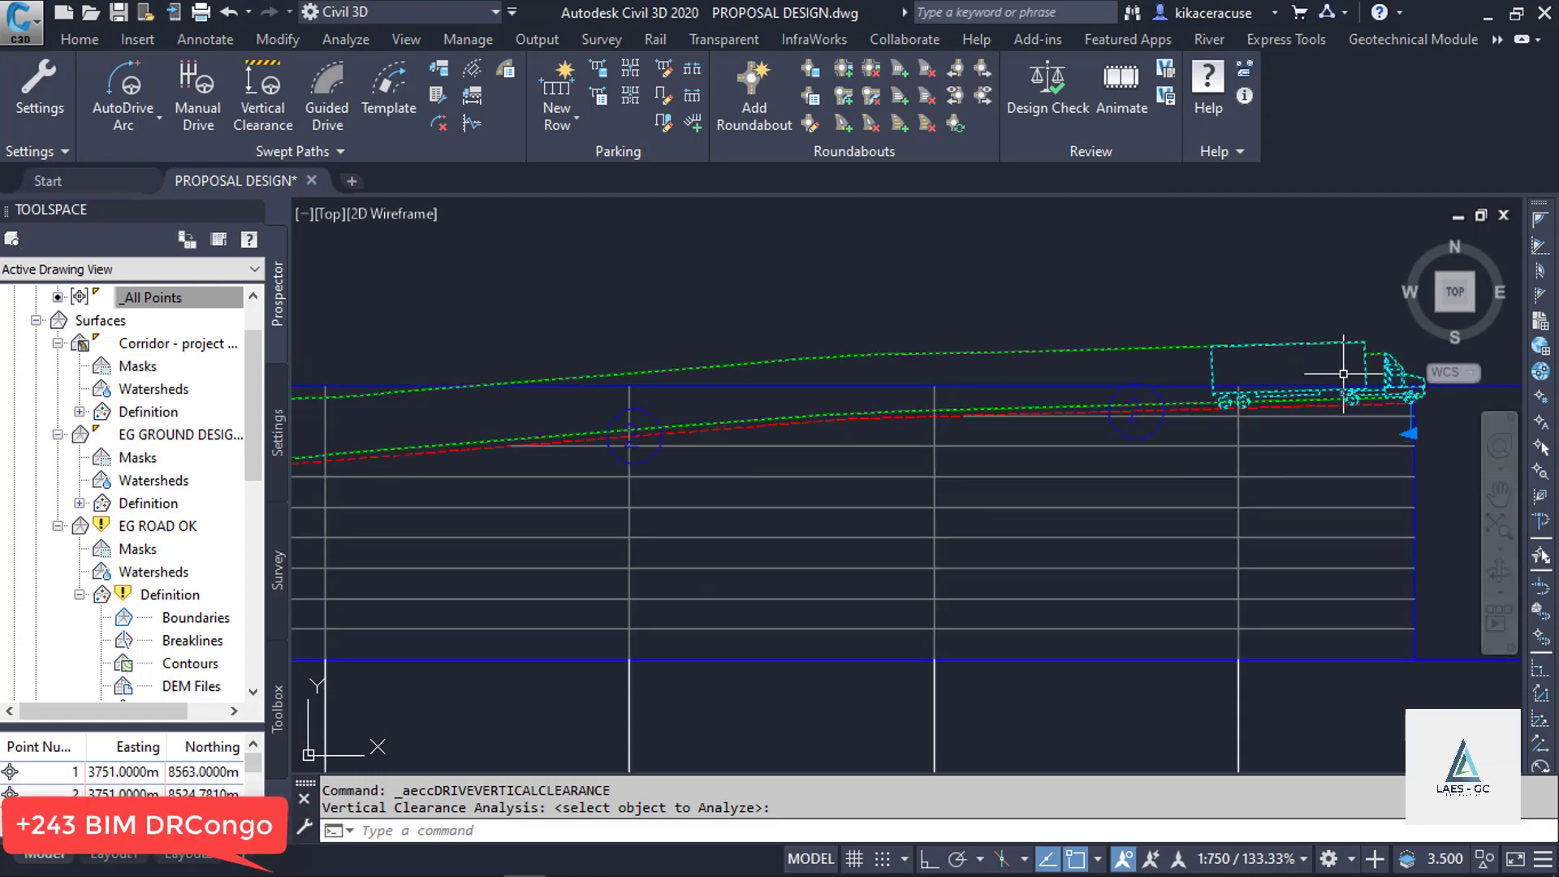
{"action": "scroll", "coordinate": [1344, 374], "scroll_direction": "down", "scroll_amount": 4}
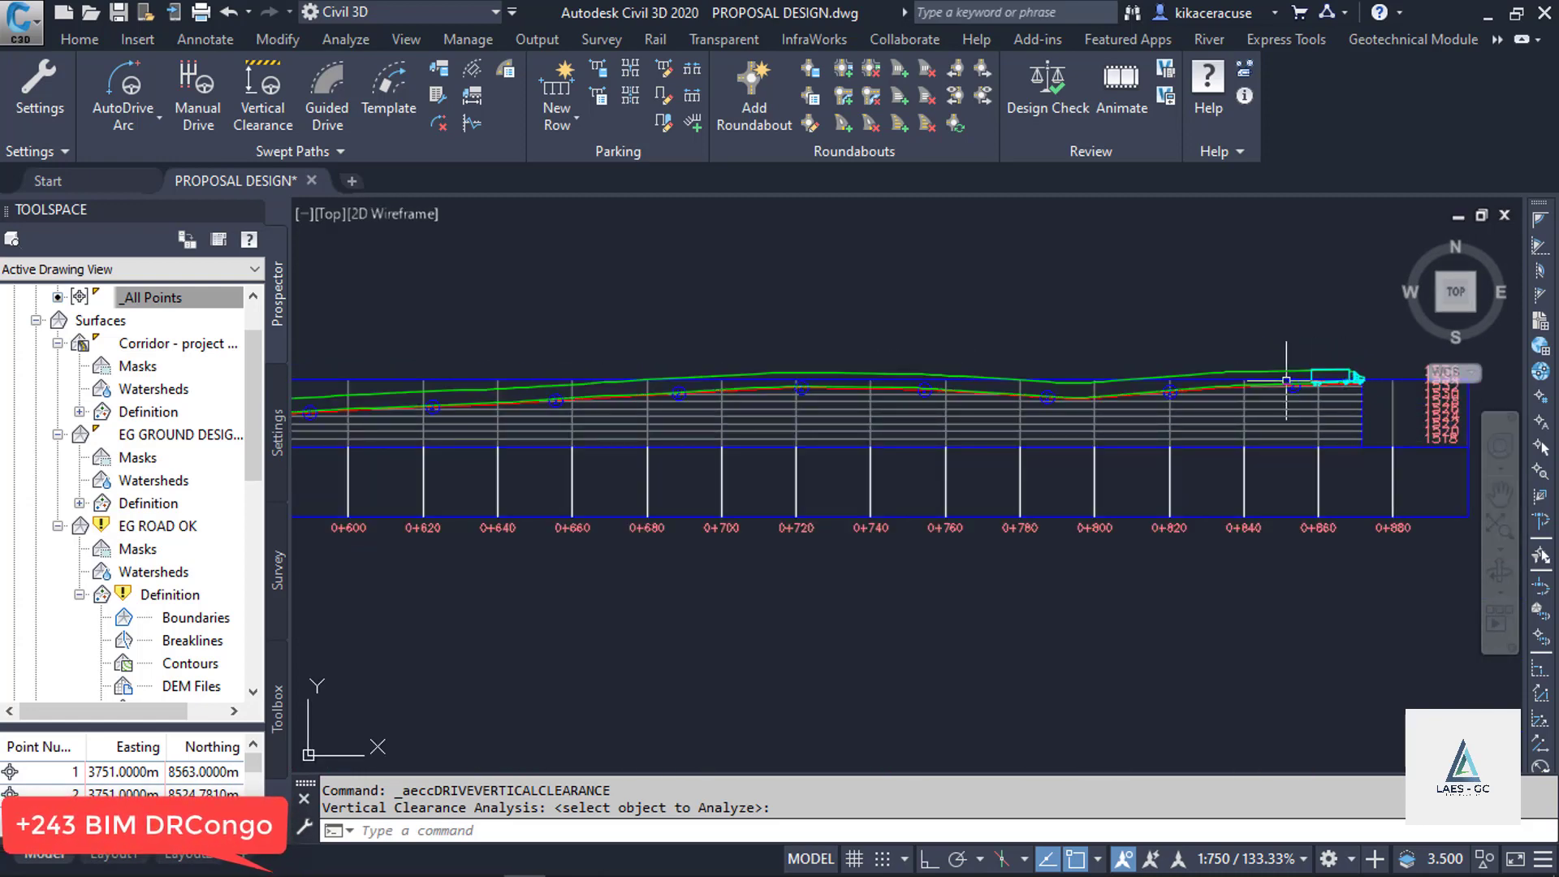
{"action": "key", "text": "Escape"}
{"action": "scroll", "coordinate": [1149, 403], "scroll_direction": "down", "scroll_amount": 2}
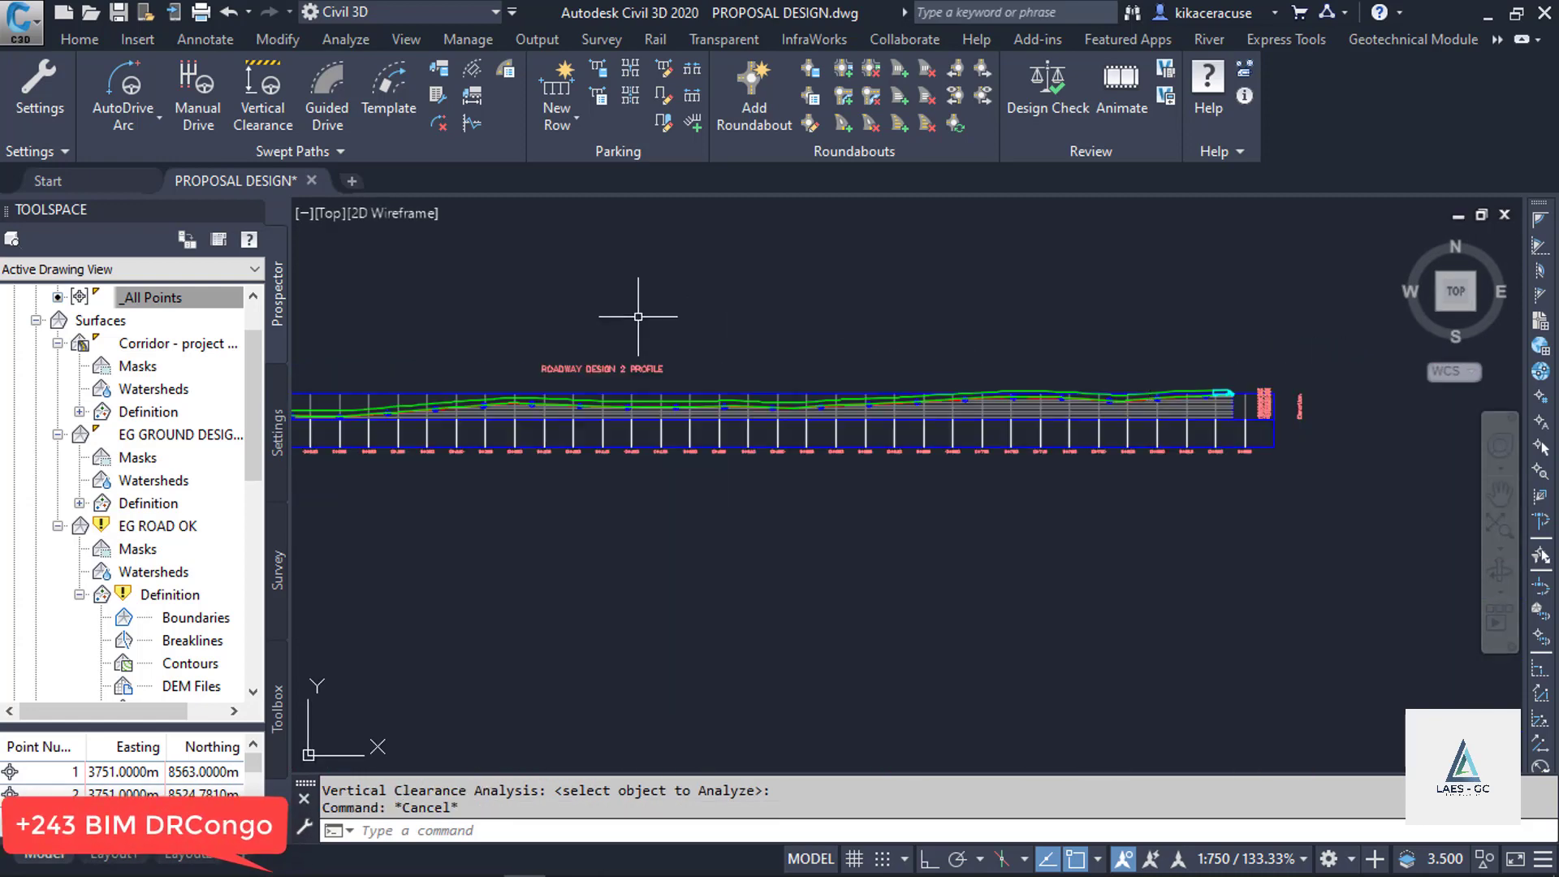
{"action": "scroll", "coordinate": [504, 390], "scroll_direction": "up", "scroll_amount": 5}
{"action": "scroll", "coordinate": [734, 390], "scroll_direction": "down", "scroll_amount": 5}
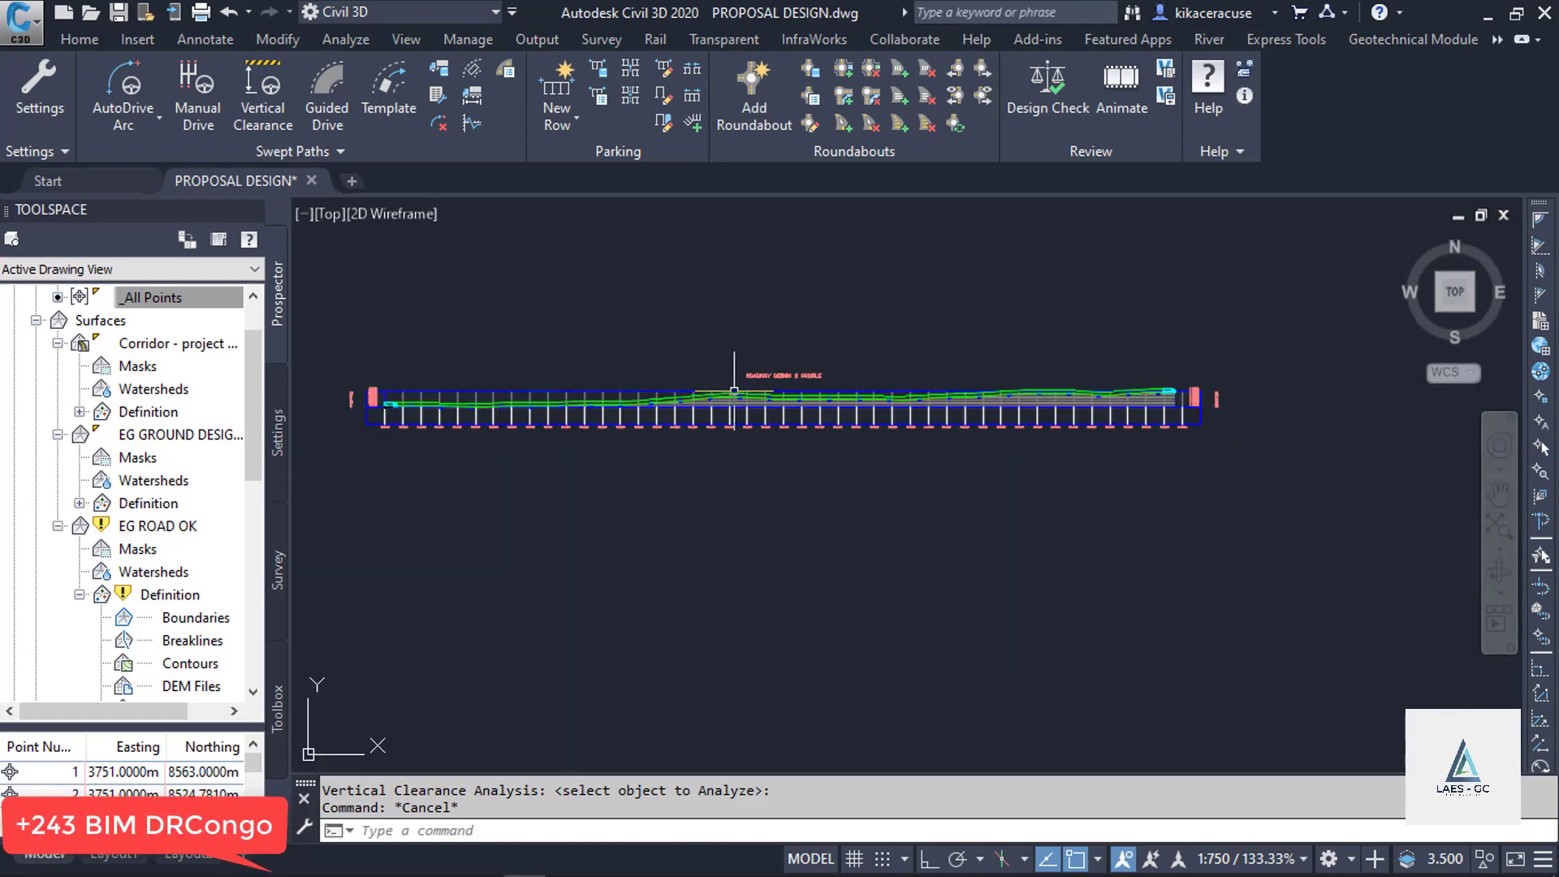
{"action": "scroll", "coordinate": [1153, 358], "scroll_direction": "up", "scroll_amount": 2}
{"action": "scroll", "coordinate": [1313, 455], "scroll_direction": "down", "scroll_amount": 3}
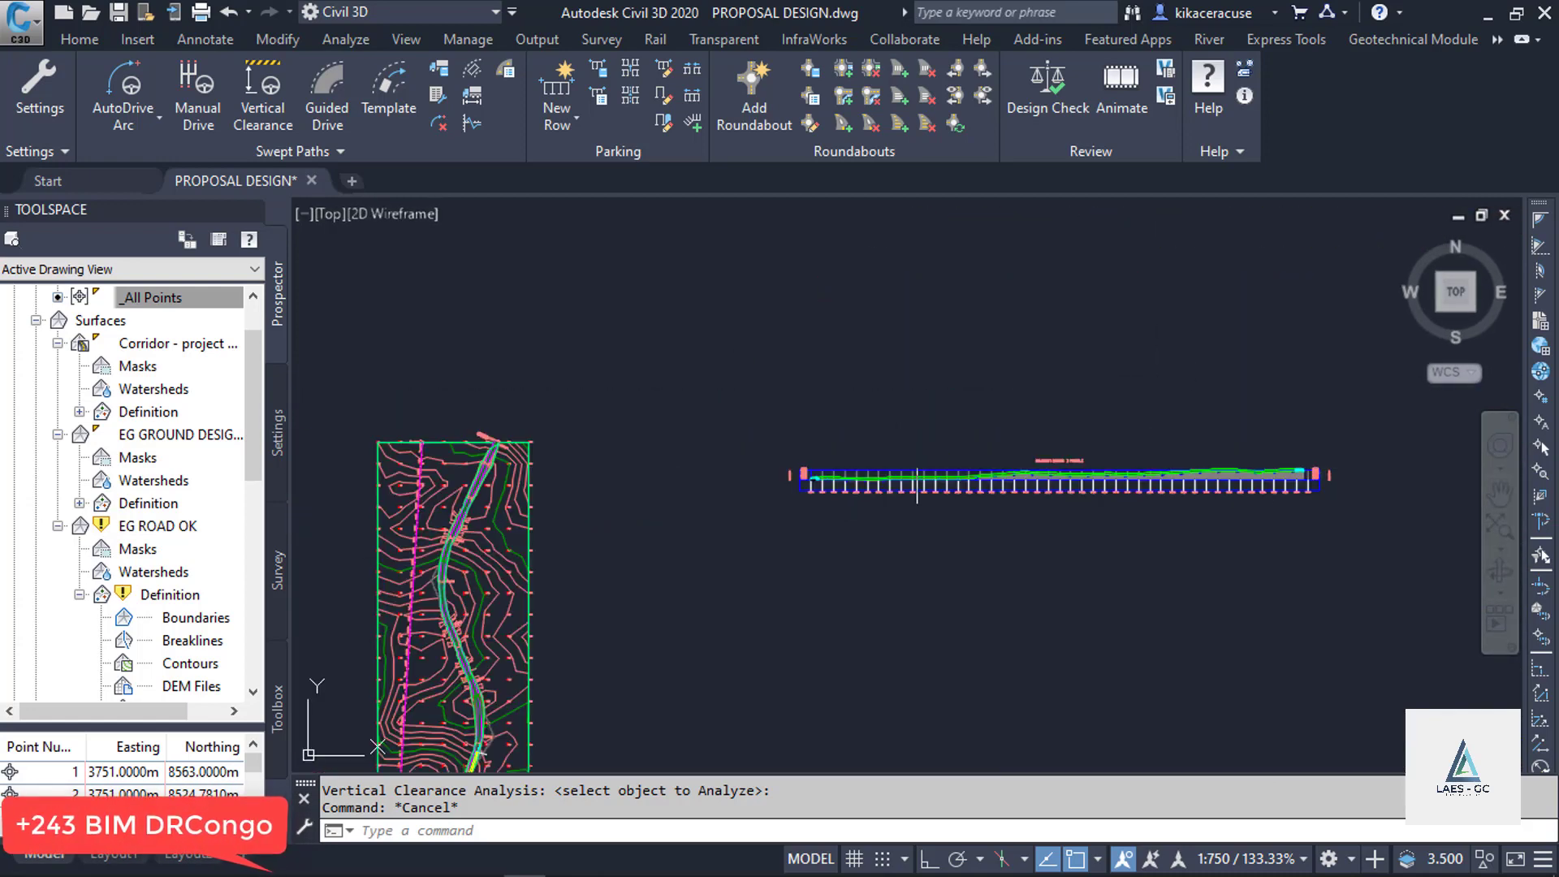
{"action": "scroll", "coordinate": [804, 479], "scroll_direction": "up", "scroll_amount": 4}
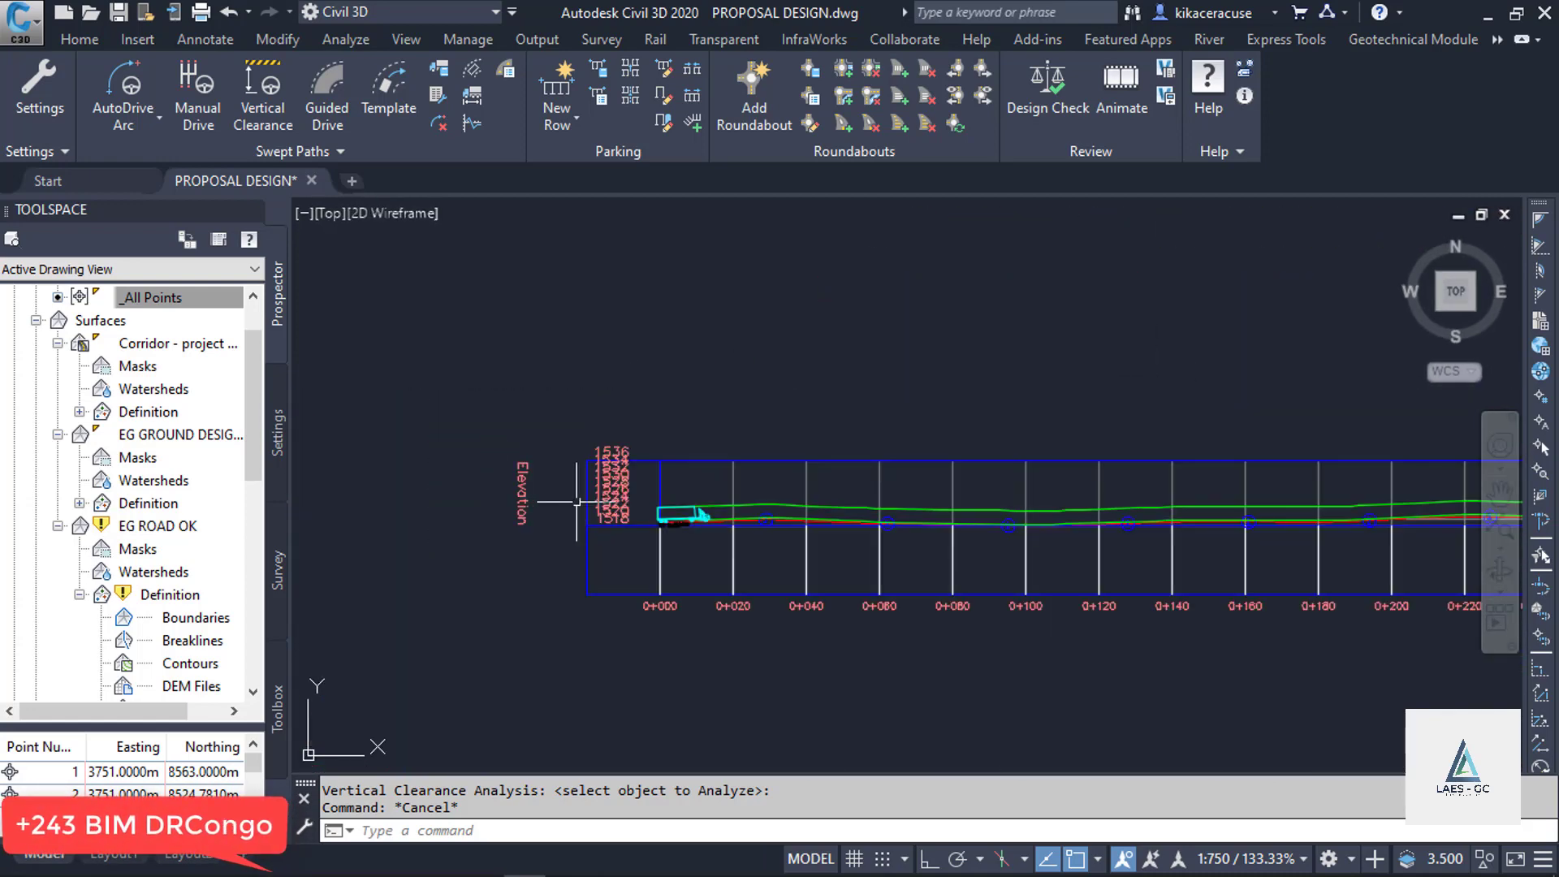
{"action": "scroll", "coordinate": [577, 501], "scroll_direction": "up", "scroll_amount": 3}
{"action": "scroll", "coordinate": [568, 524], "scroll_direction": "up", "scroll_amount": 4}
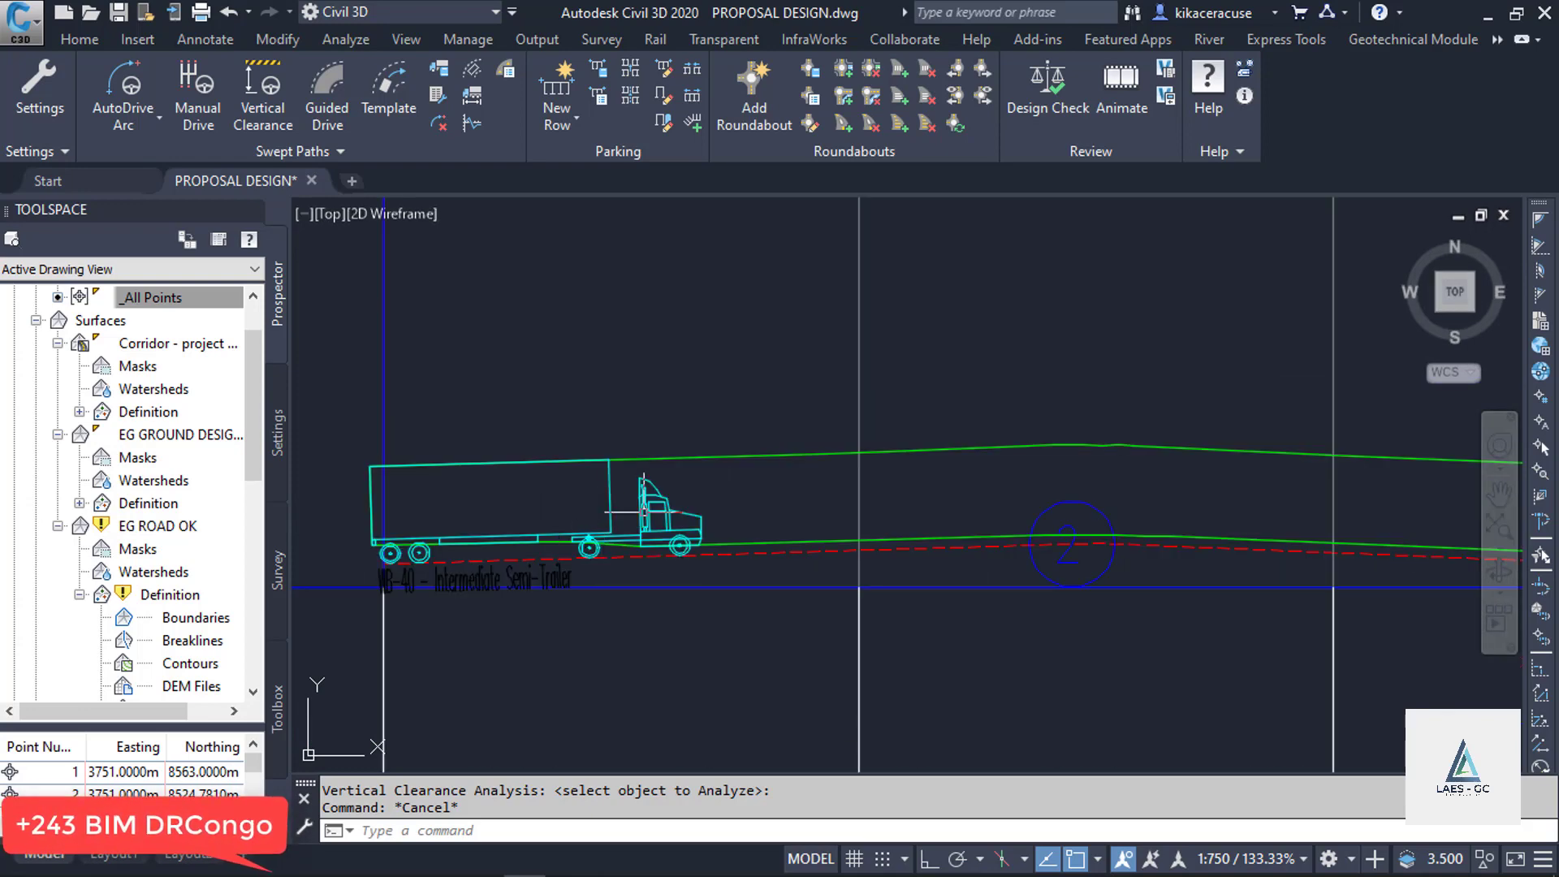
Step: Start placing an outline on the semi-trailer's path, adding chassis outlines and symbols to the body outline and annotation
{"action": "scroll", "coordinate": [566, 532], "scroll_direction": "down", "scroll_amount": 6}
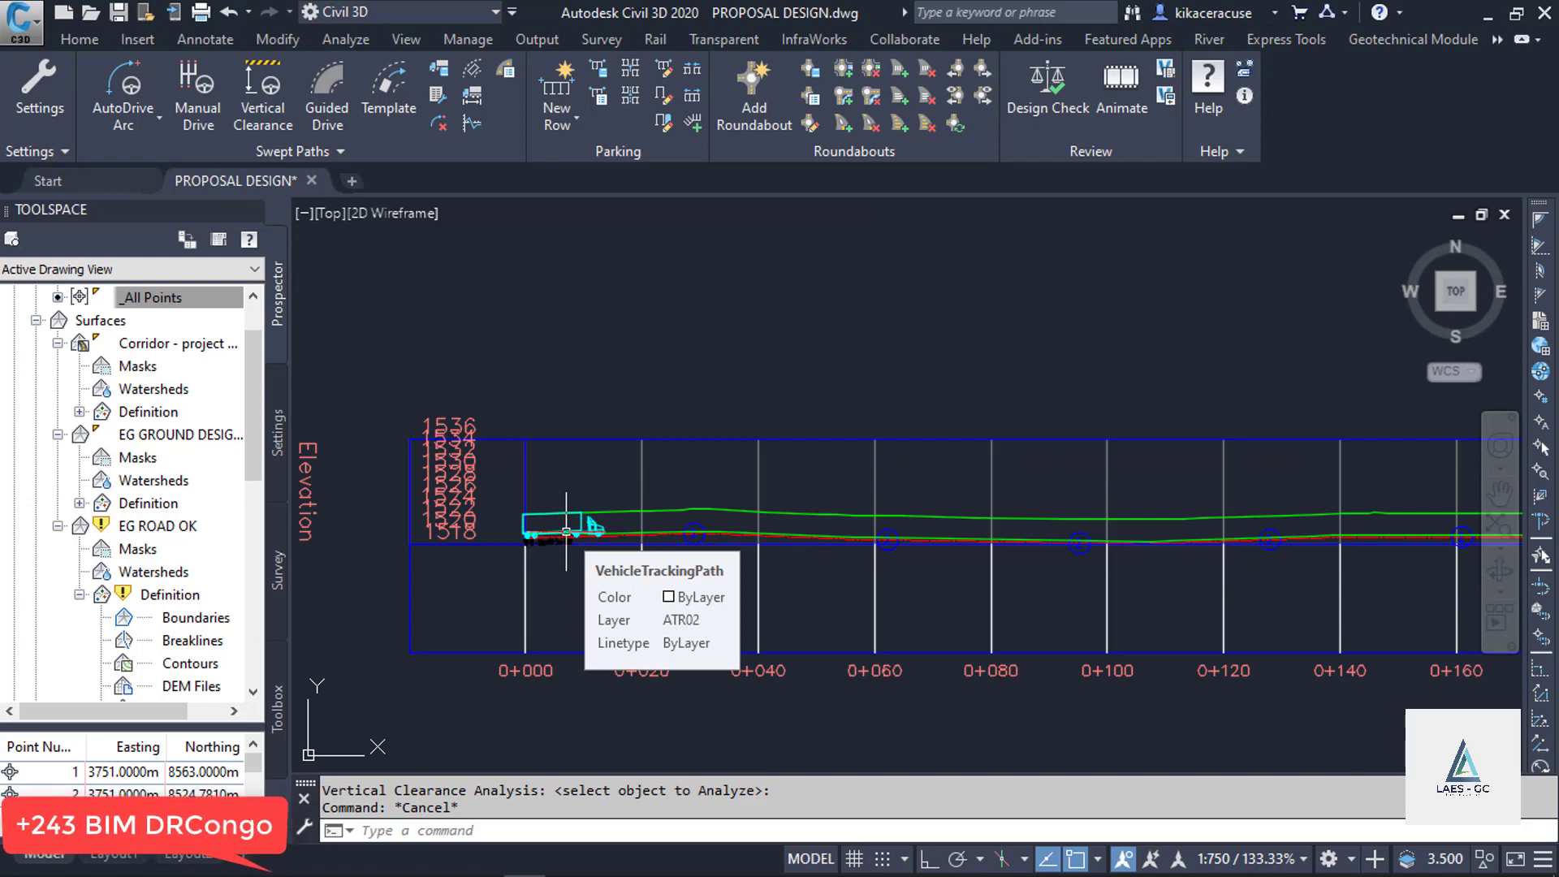
{"action": "scroll", "coordinate": [566, 528], "scroll_direction": "up", "scroll_amount": 4}
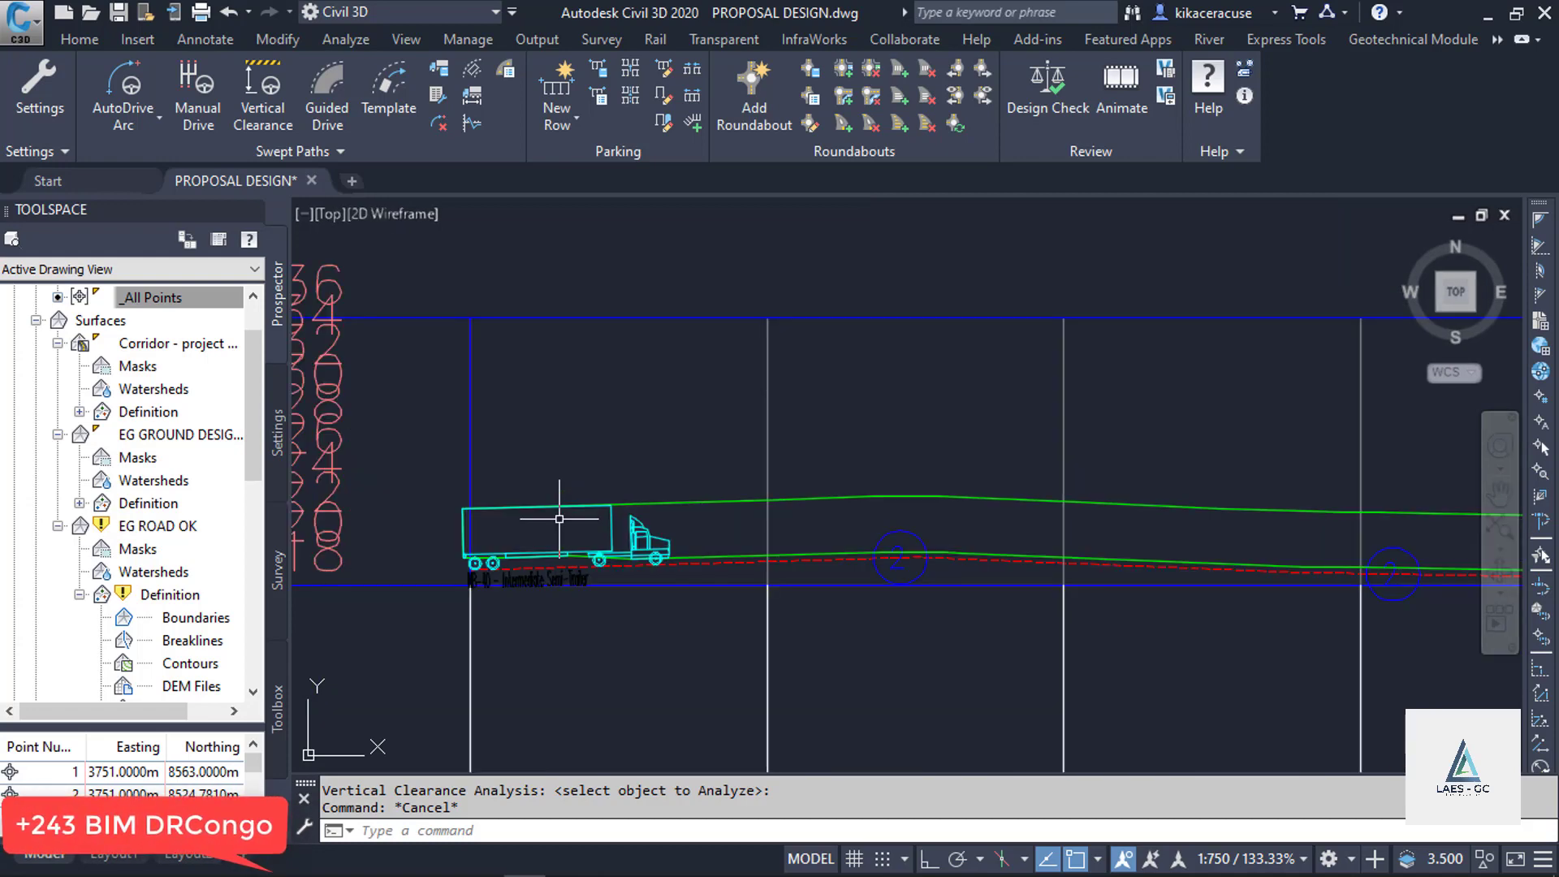
{"action": "scroll", "coordinate": [524, 536], "scroll_direction": "down", "scroll_amount": 3}
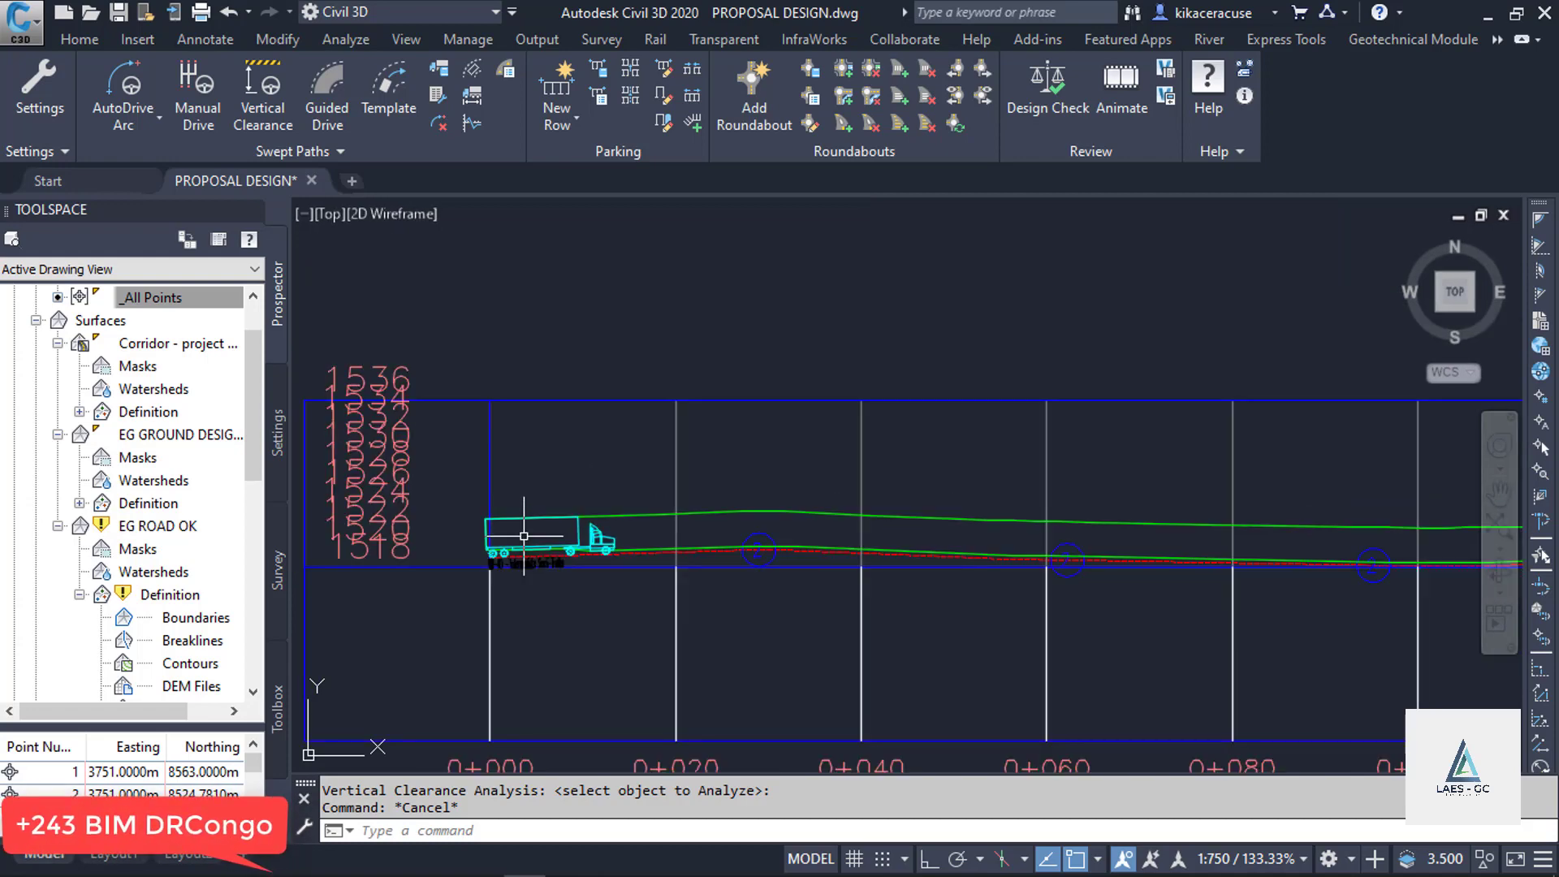
{"action": "left_click", "coordinate": [524, 536]}
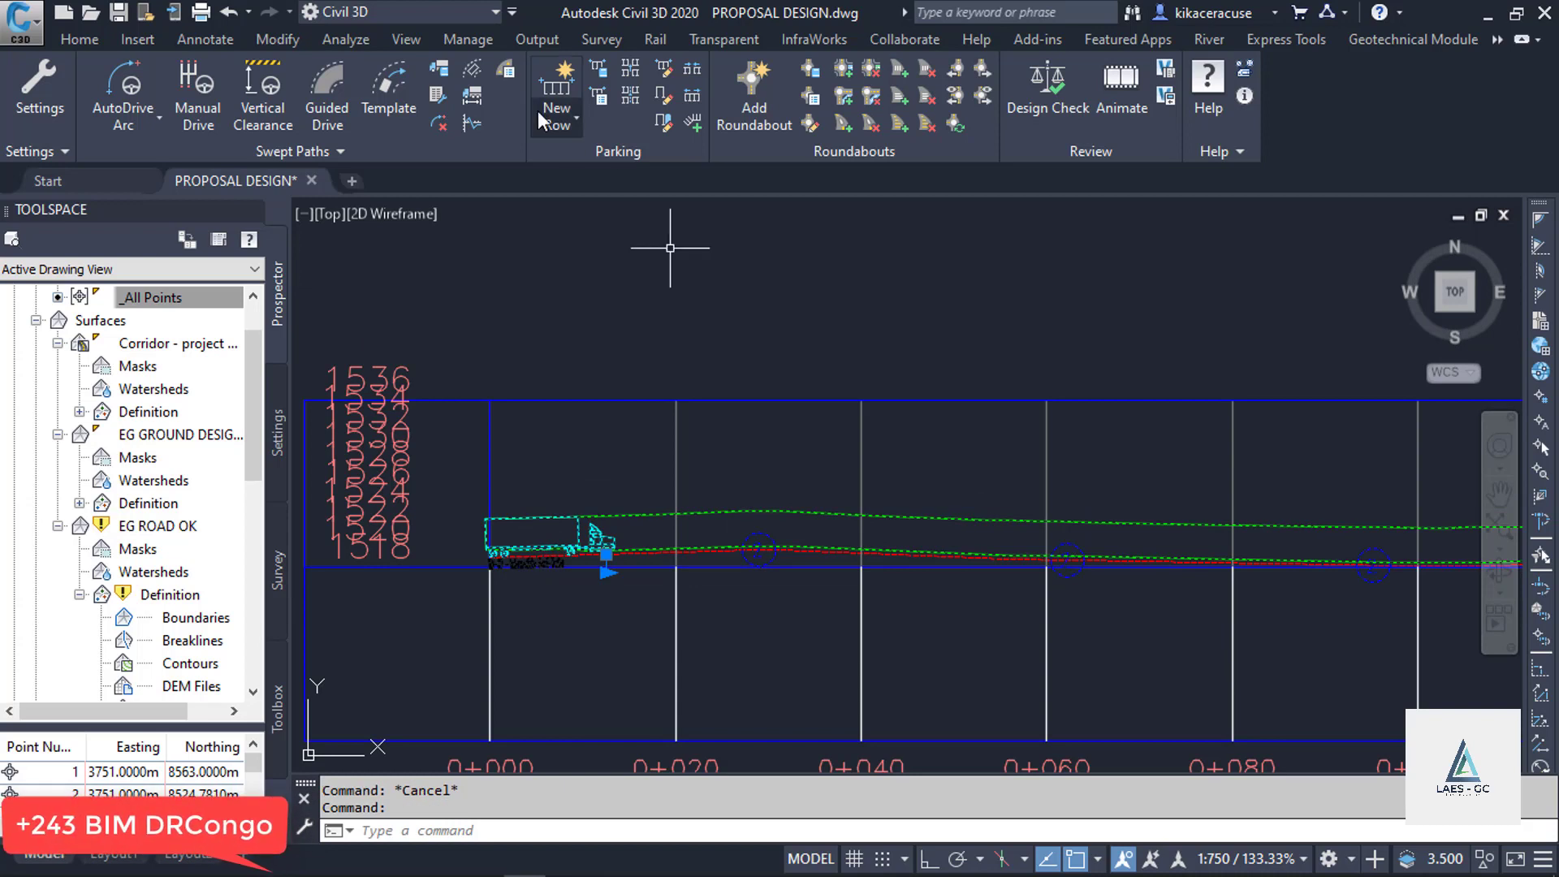
{"action": "left_click", "coordinate": [472, 73]}
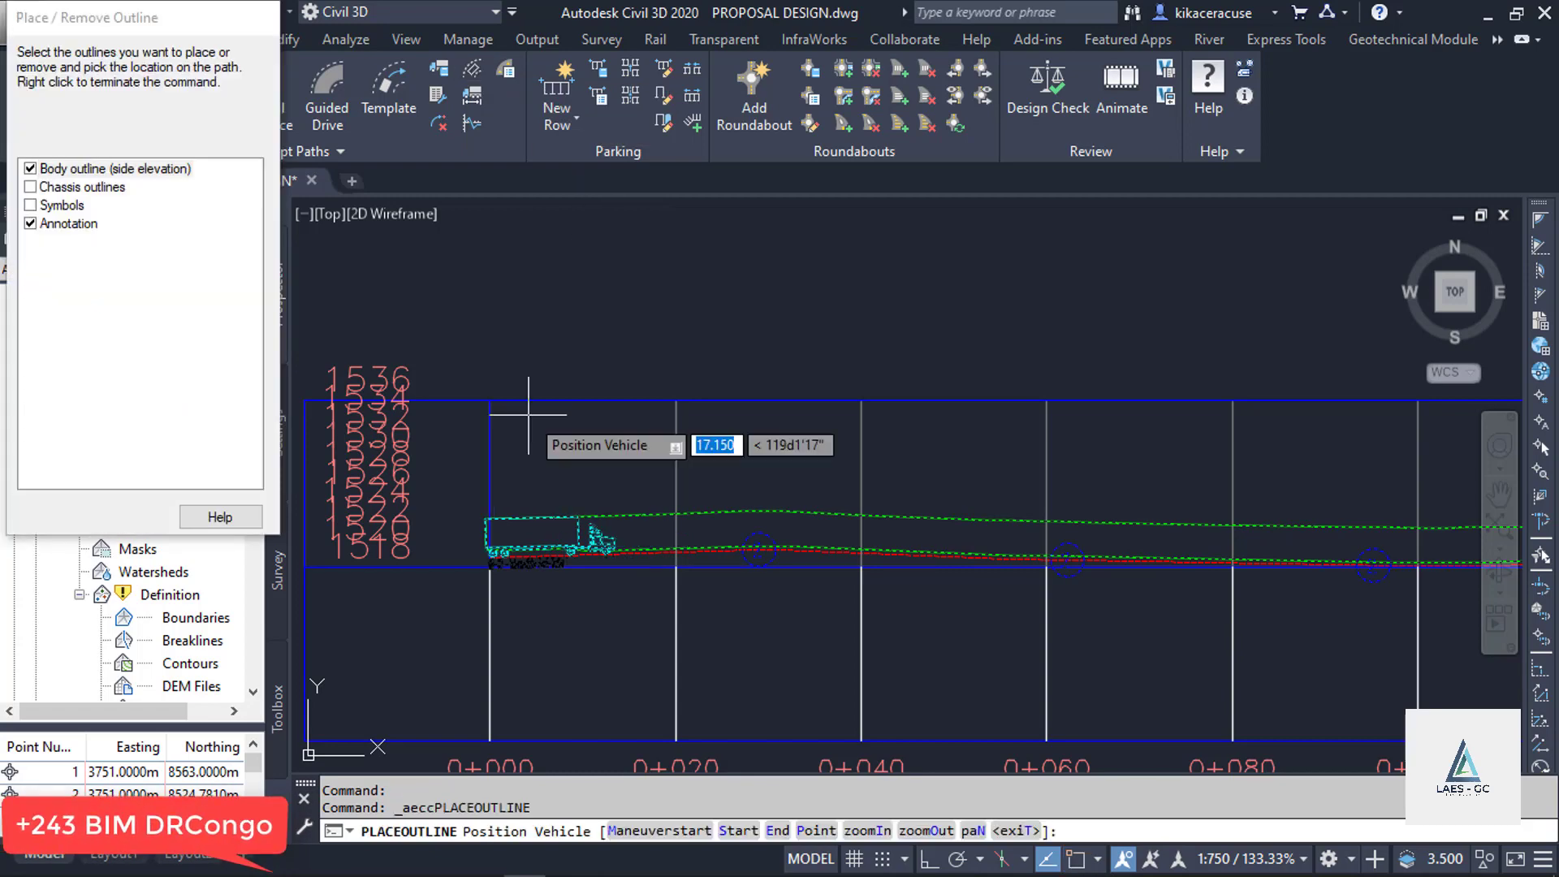
{"action": "scroll", "coordinate": [532, 430], "scroll_direction": "down", "scroll_amount": 3}
{"action": "scroll", "coordinate": [558, 557], "scroll_direction": "up", "scroll_amount": 2}
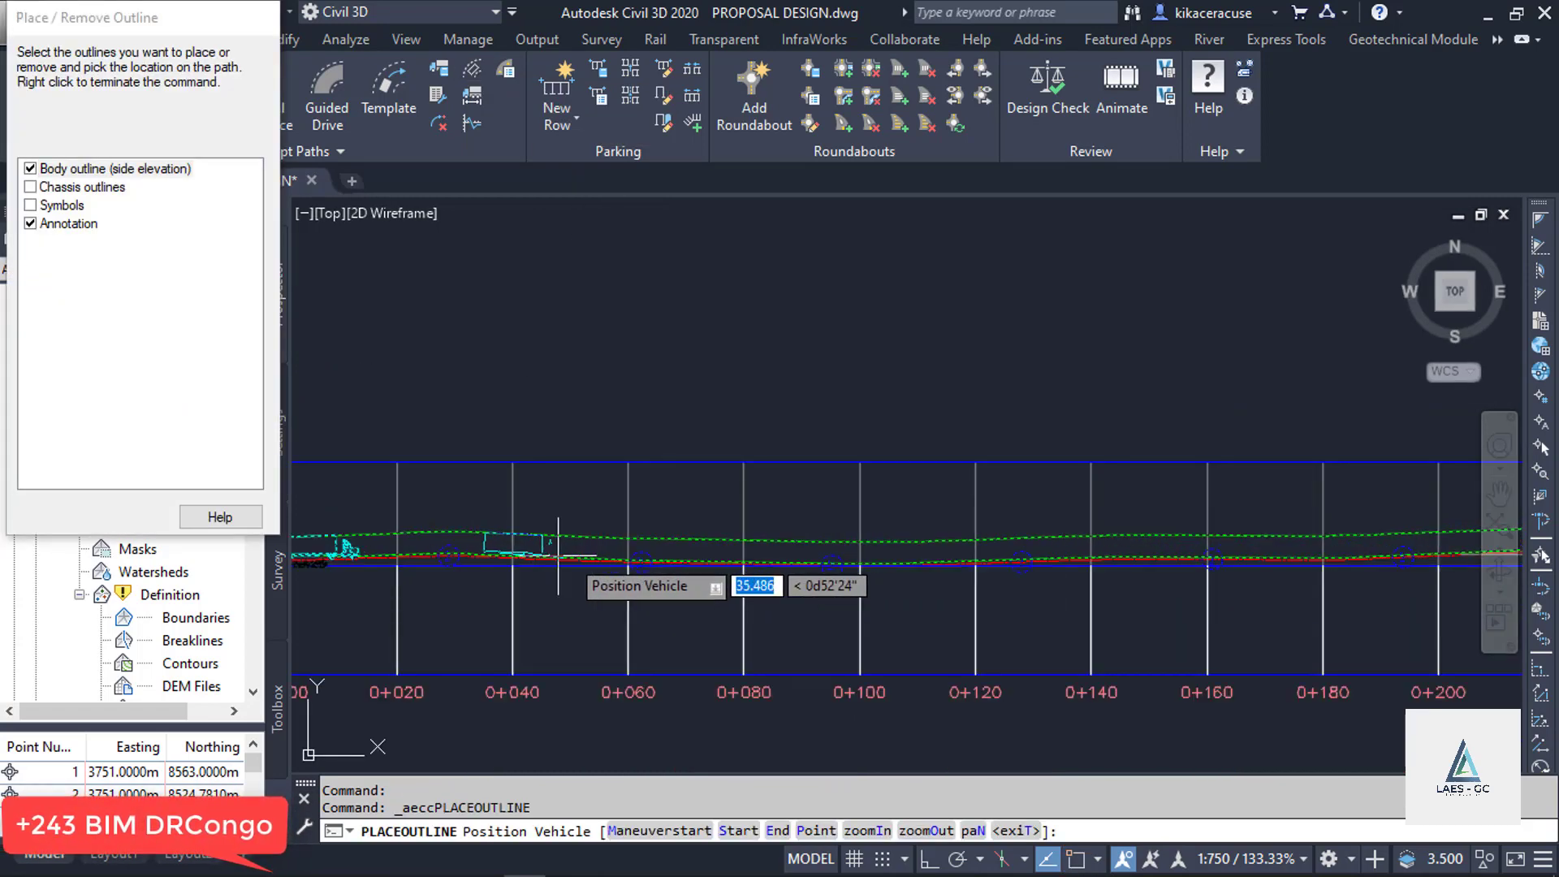
{"action": "scroll", "coordinate": [558, 556], "scroll_direction": "up", "scroll_amount": 6}
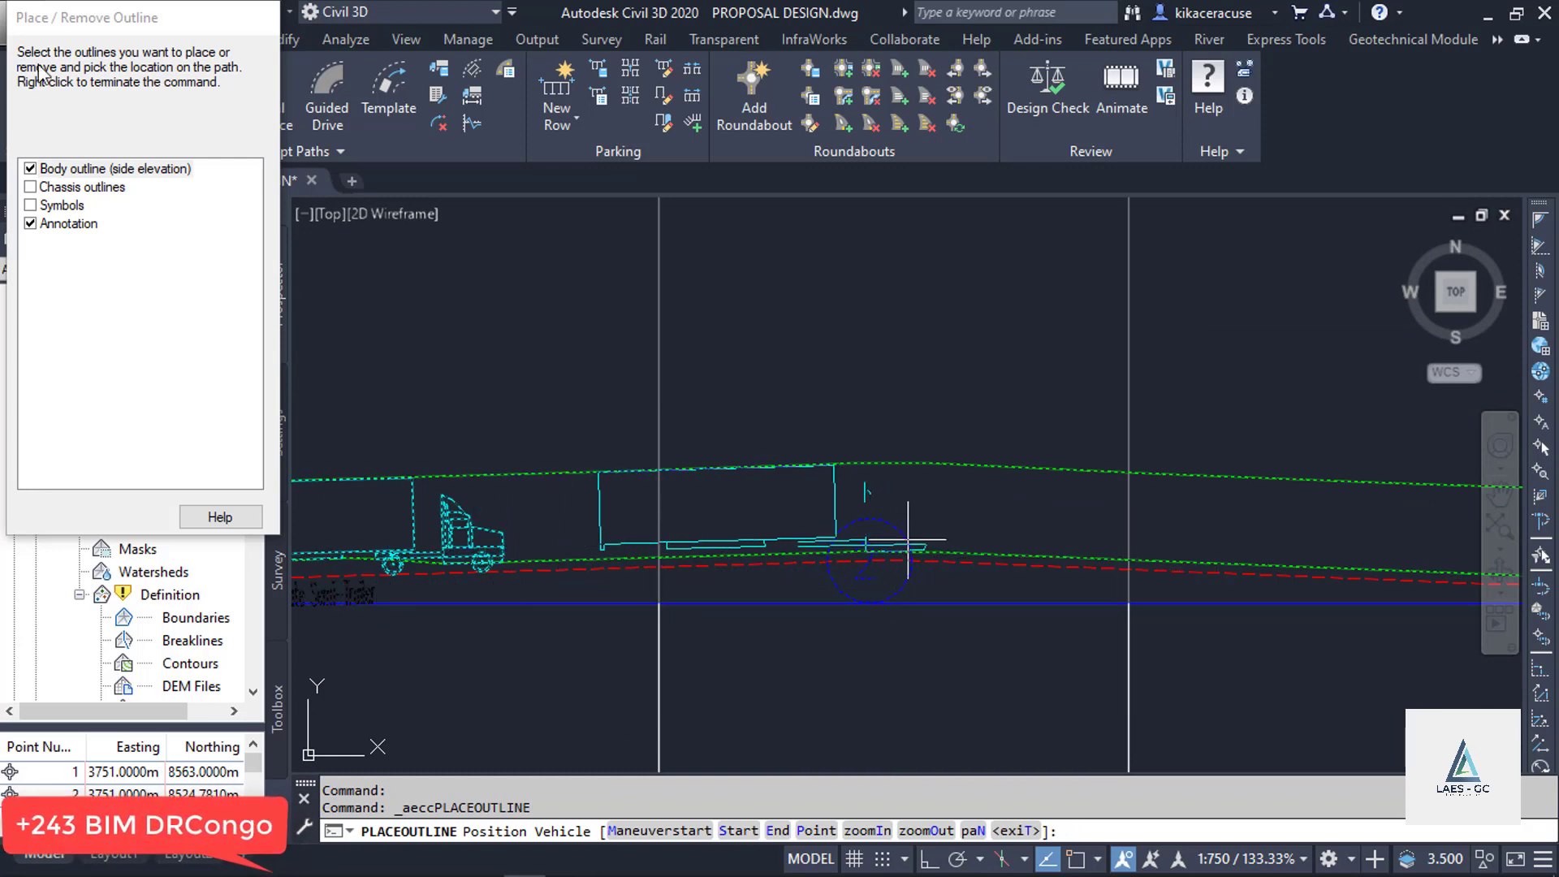
{"action": "left_click", "coordinate": [30, 187]}
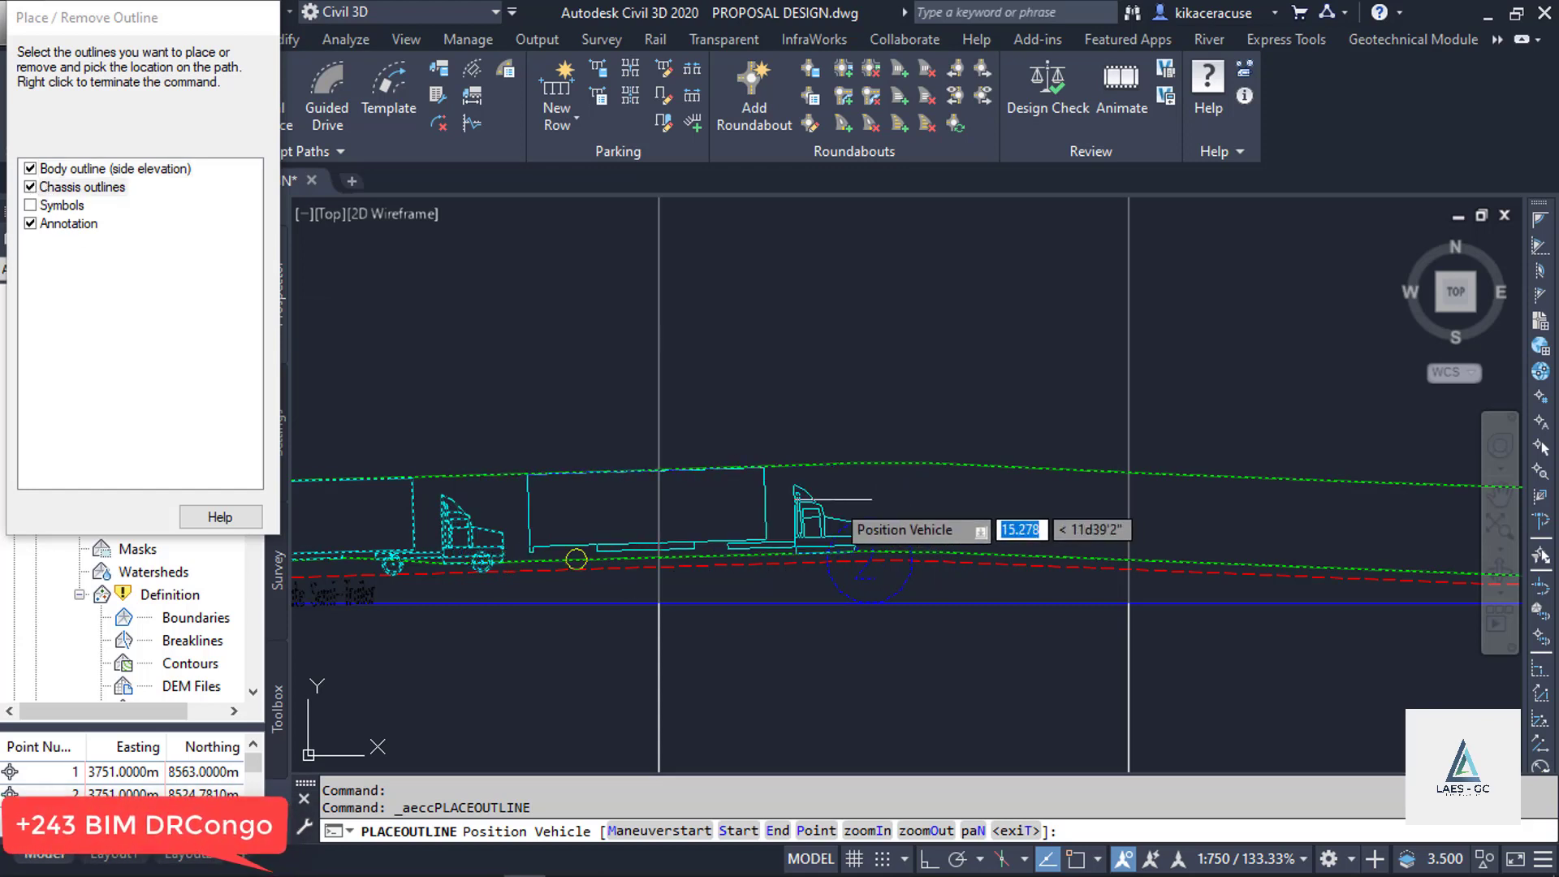
{"action": "left_click", "coordinate": [30, 205]}
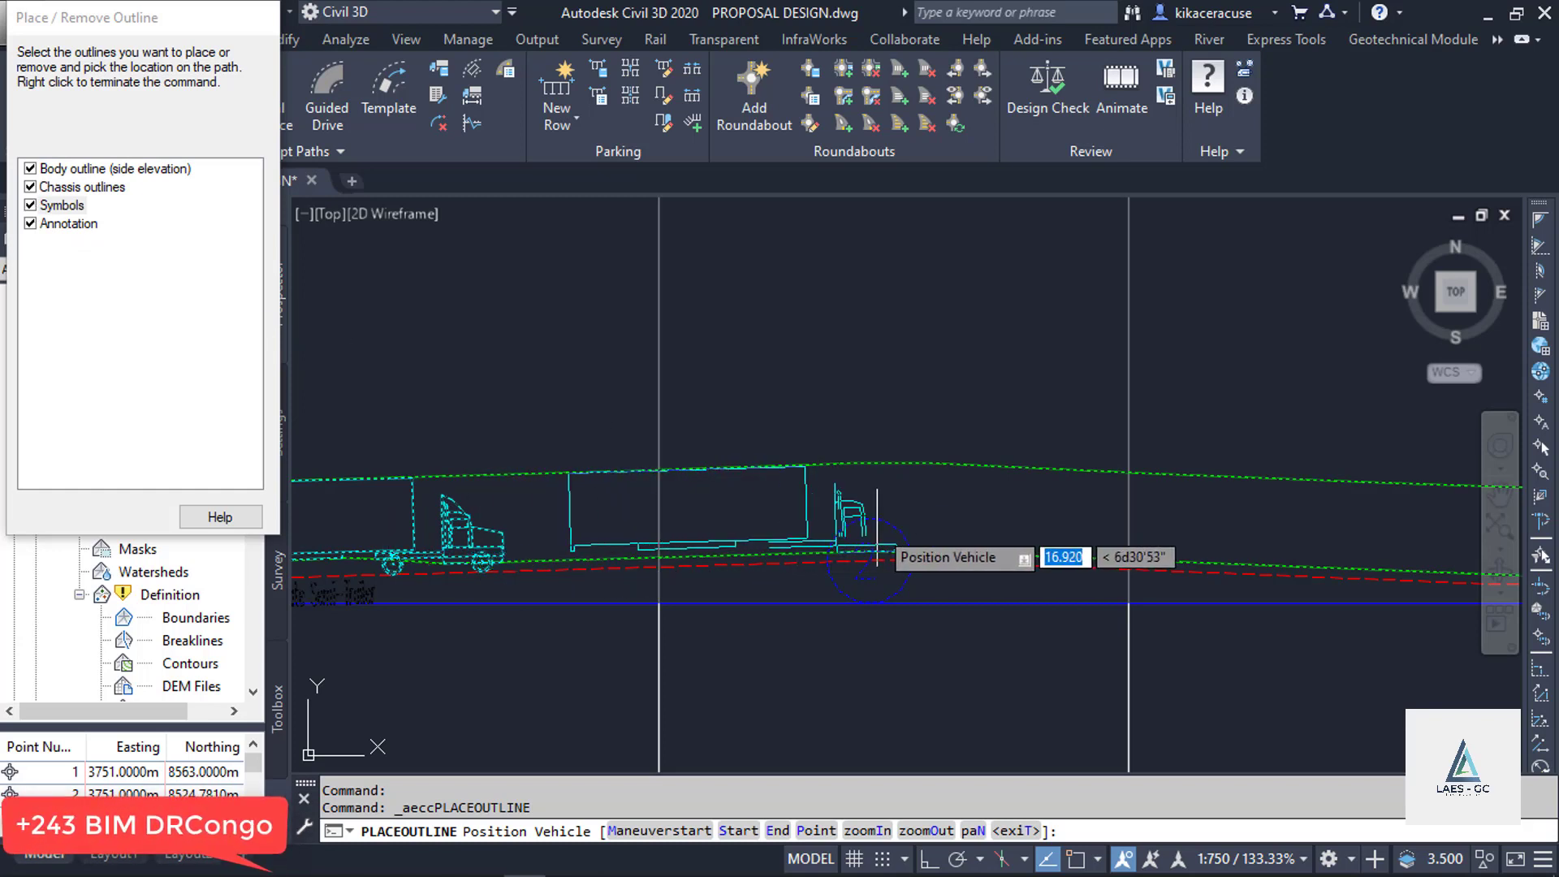
Step: Examine the semi-trailer's previewed position along the whole Roadway Design 2 profile, checking it against the ground line at dips and crests
{"action": "scroll", "coordinate": [731, 536], "scroll_direction": "down", "scroll_amount": 2}
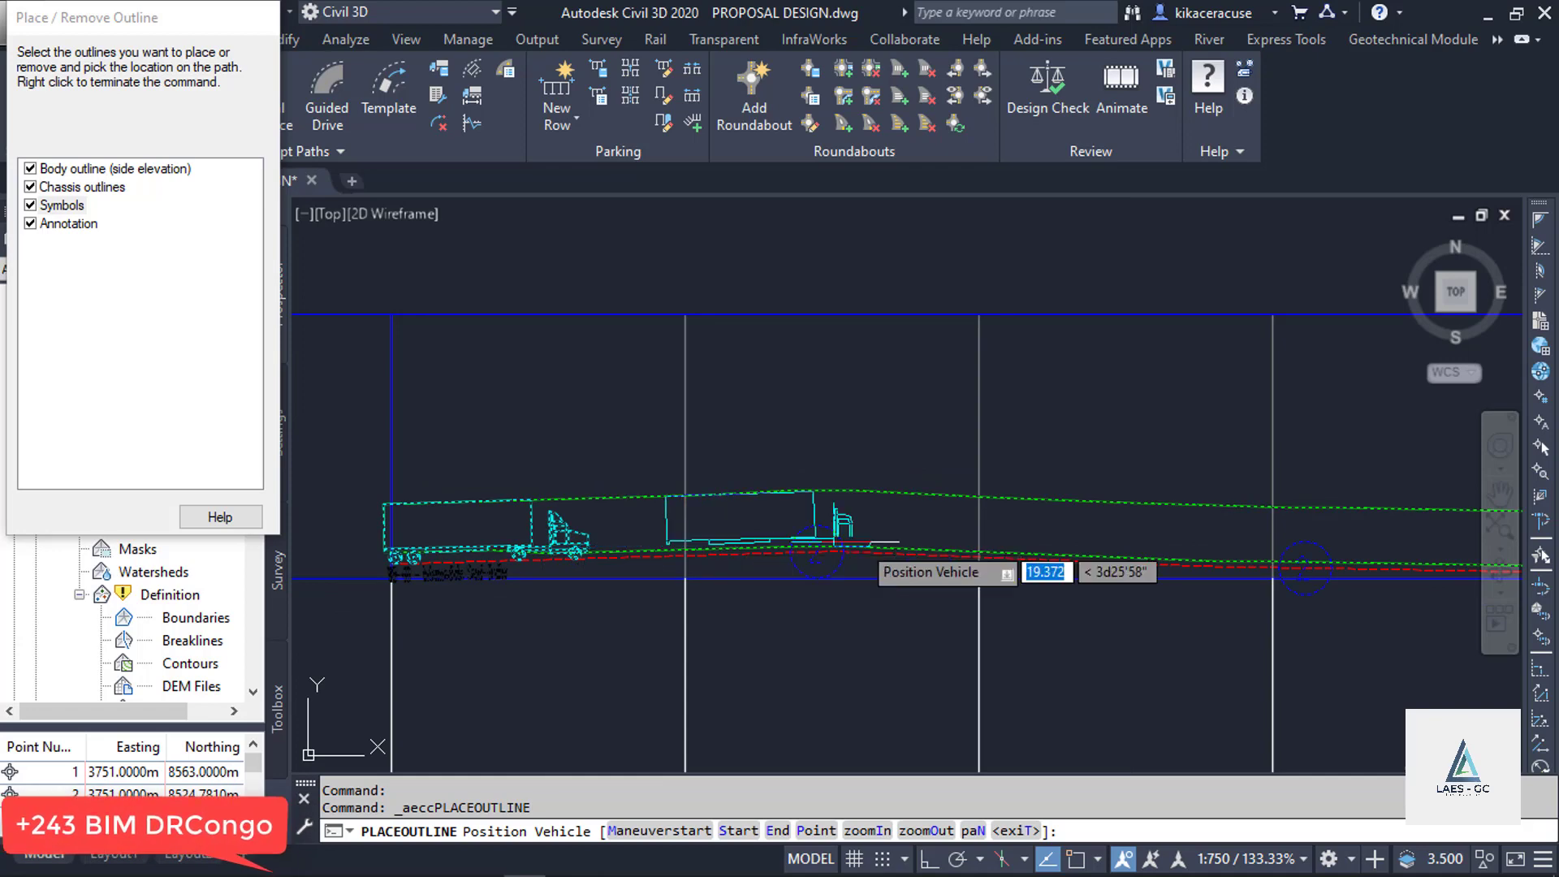
{"action": "scroll", "coordinate": [666, 589], "scroll_direction": "down", "scroll_amount": 3}
{"action": "scroll", "coordinate": [917, 607], "scroll_direction": "up", "scroll_amount": 2}
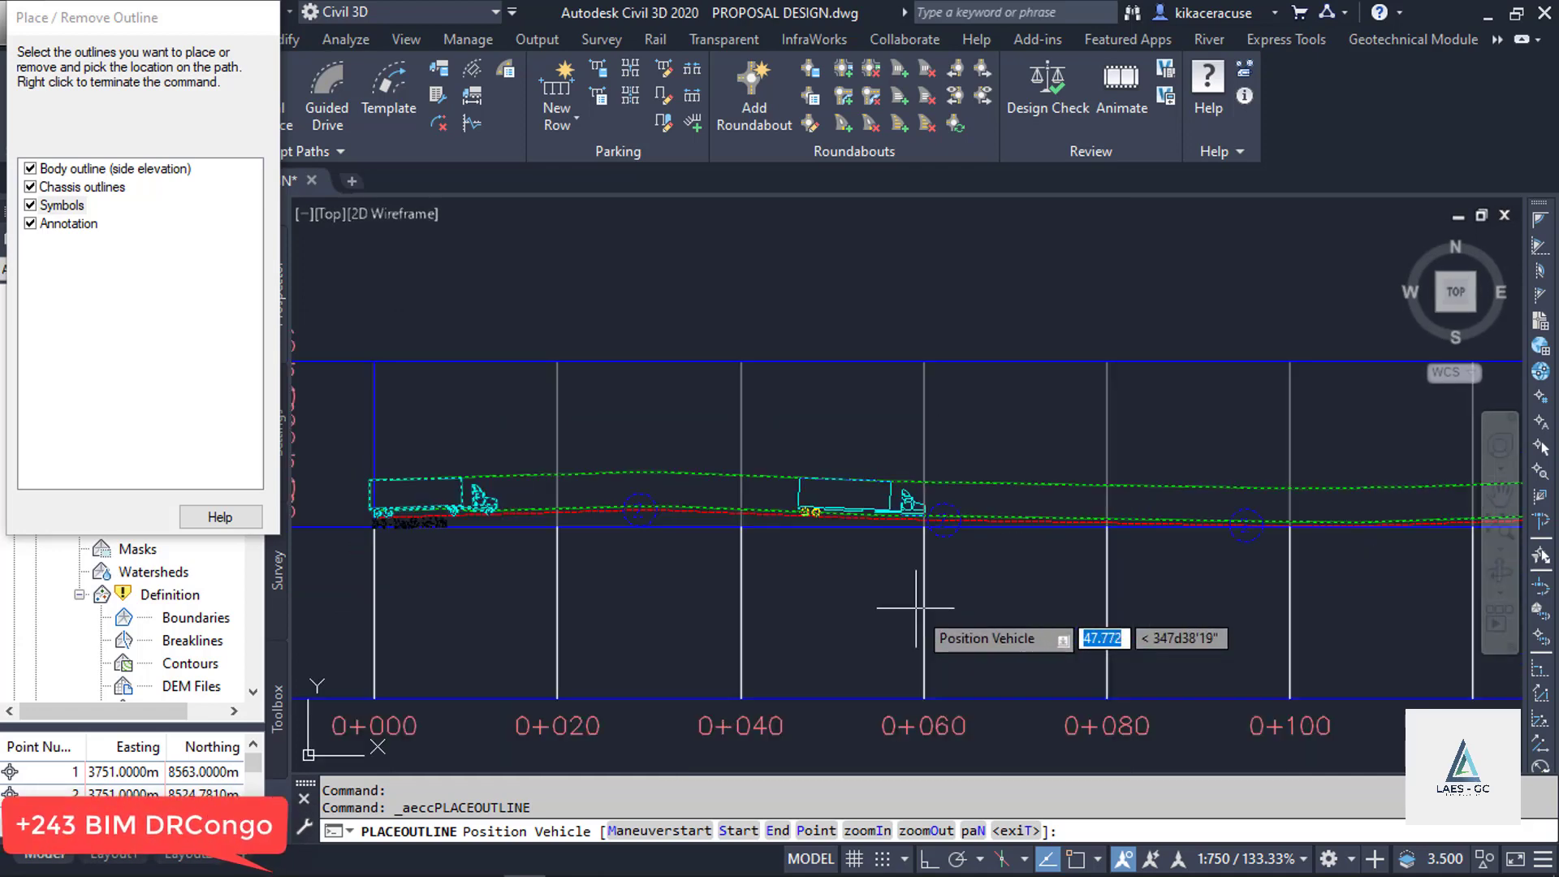
{"action": "scroll", "coordinate": [793, 609], "scroll_direction": "down", "scroll_amount": 2}
{"action": "scroll", "coordinate": [812, 609], "scroll_direction": "up", "scroll_amount": 2}
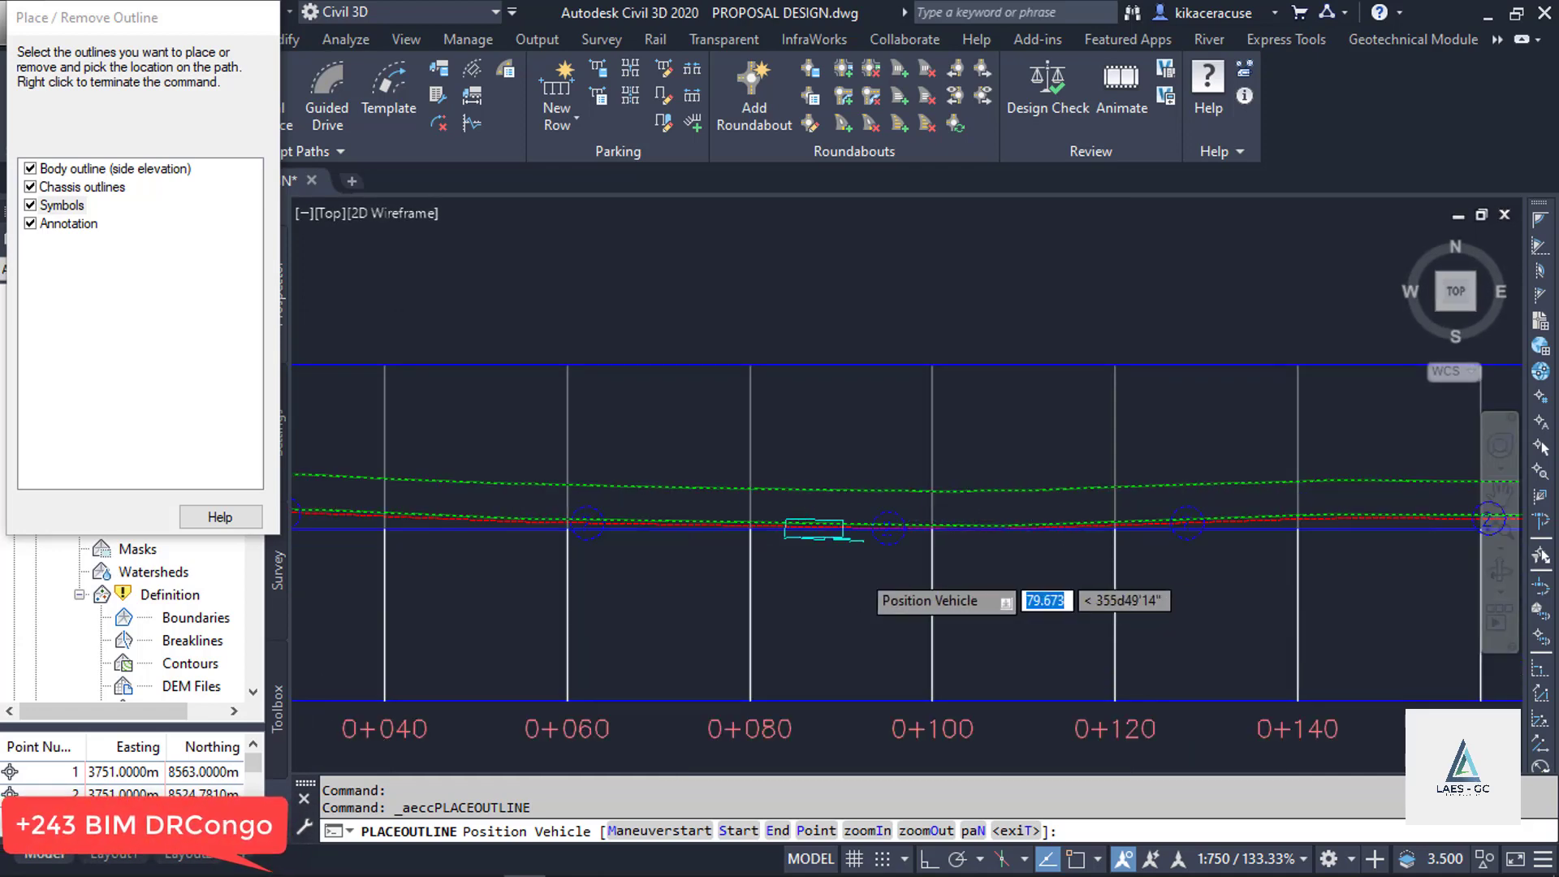
{"action": "scroll", "coordinate": [986, 574], "scroll_direction": "down", "scroll_amount": 2}
{"action": "scroll", "coordinate": [992, 575], "scroll_direction": "up", "scroll_amount": 2}
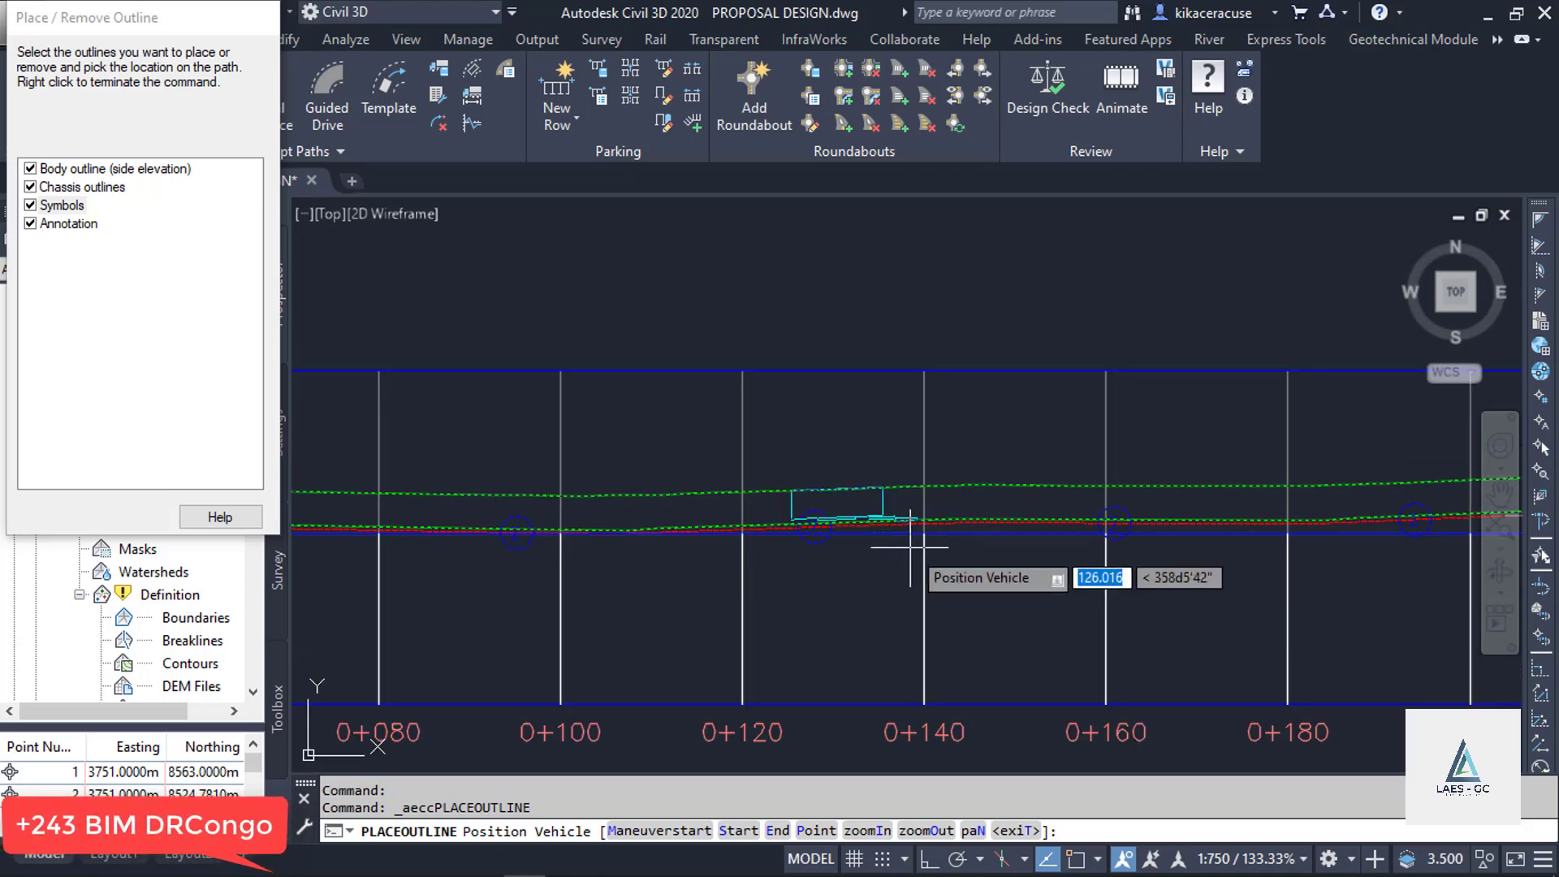
{"action": "scroll", "coordinate": [975, 560], "scroll_direction": "down", "scroll_amount": 2}
{"action": "scroll", "coordinate": [997, 553], "scroll_direction": "up", "scroll_amount": 4}
{"action": "scroll", "coordinate": [998, 552], "scroll_direction": "down", "scroll_amount": 2}
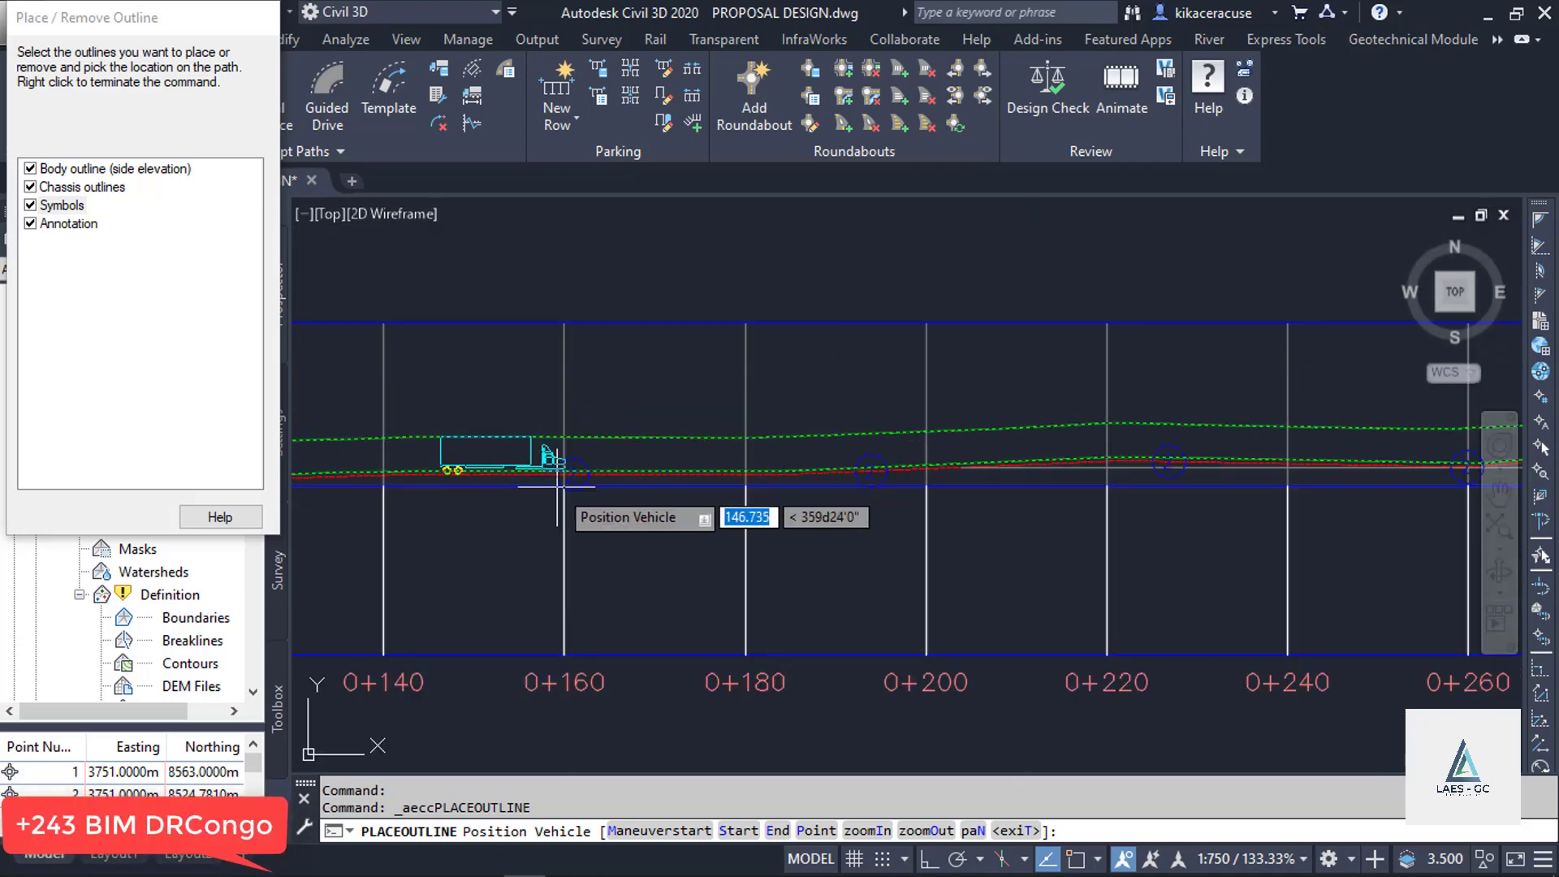
{"action": "scroll", "coordinate": [731, 456], "scroll_direction": "up", "scroll_amount": 5}
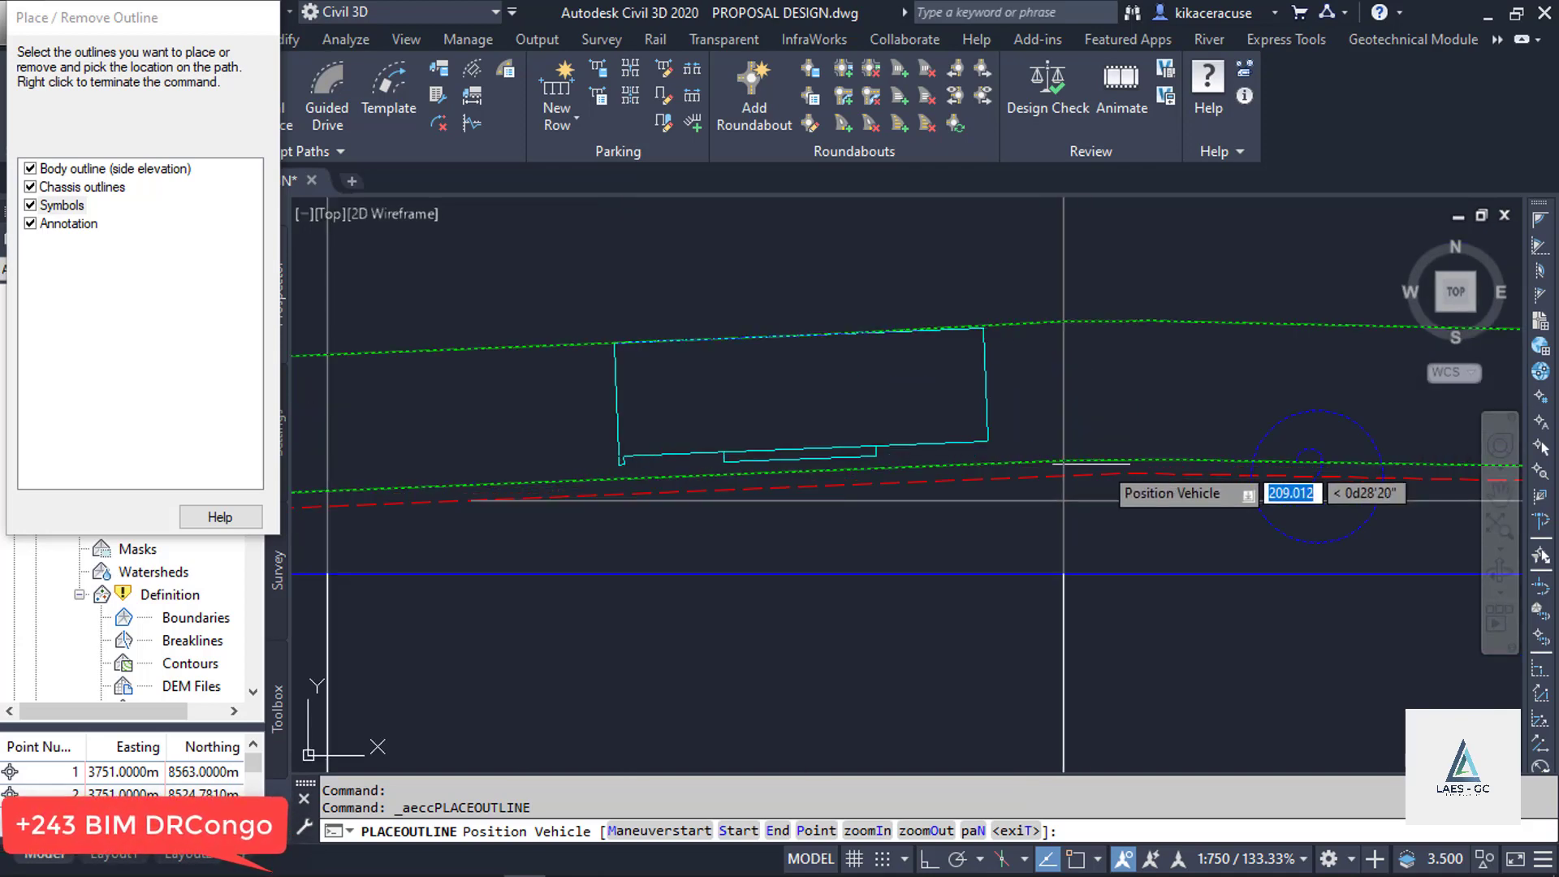
{"action": "scroll", "coordinate": [487, 487], "scroll_direction": "down", "scroll_amount": 3}
{"action": "scroll", "coordinate": [715, 560], "scroll_direction": "up", "scroll_amount": 5}
{"action": "scroll", "coordinate": [710, 538], "scroll_direction": "down", "scroll_amount": 2}
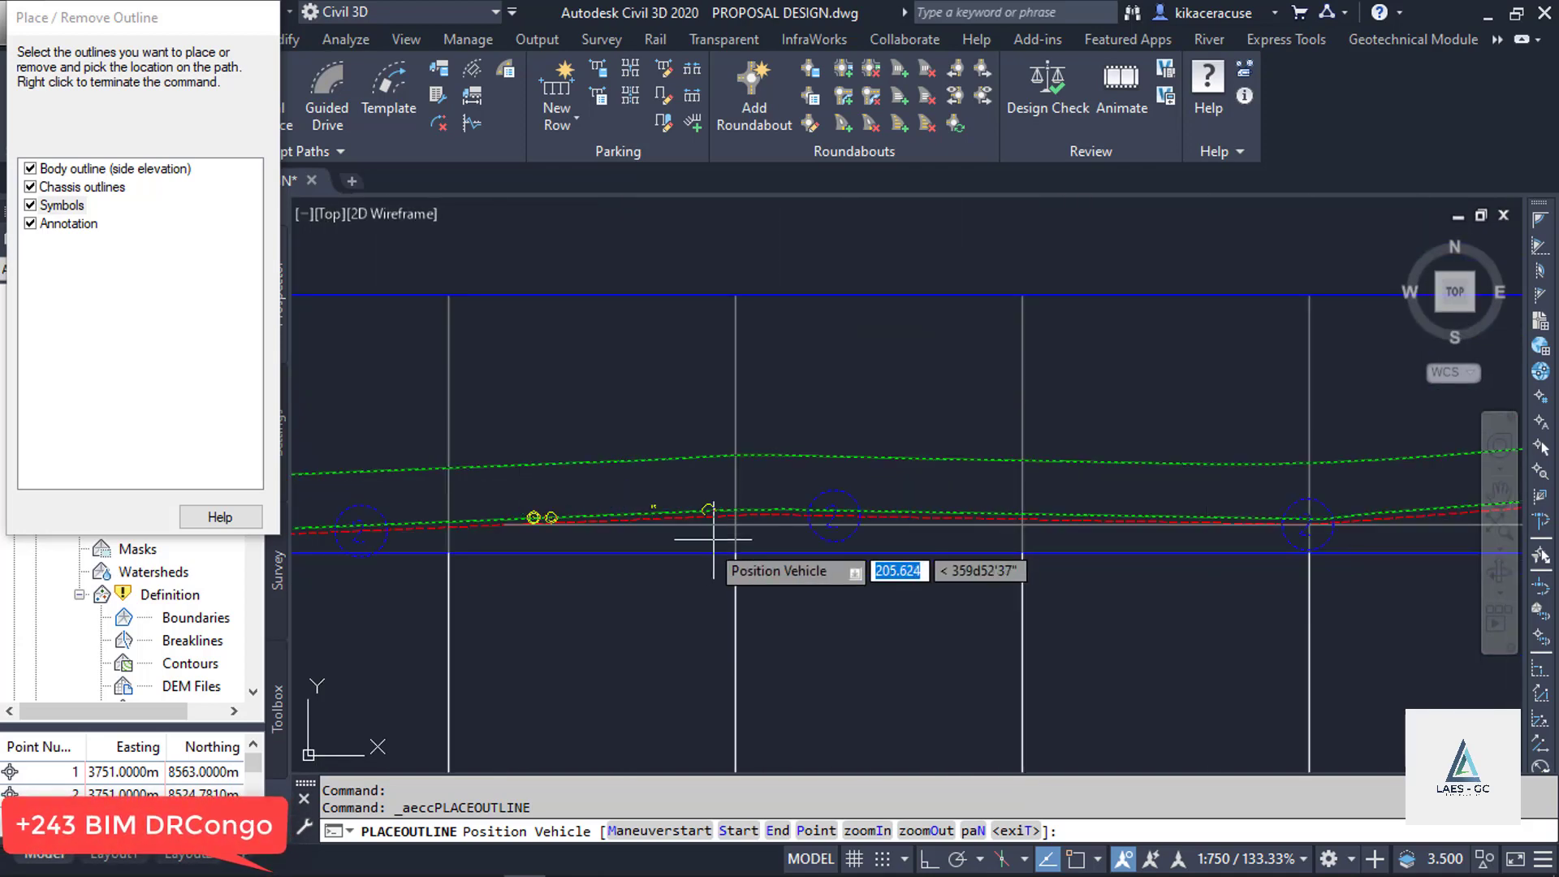
{"action": "scroll", "coordinate": [905, 532], "scroll_direction": "up", "scroll_amount": 2}
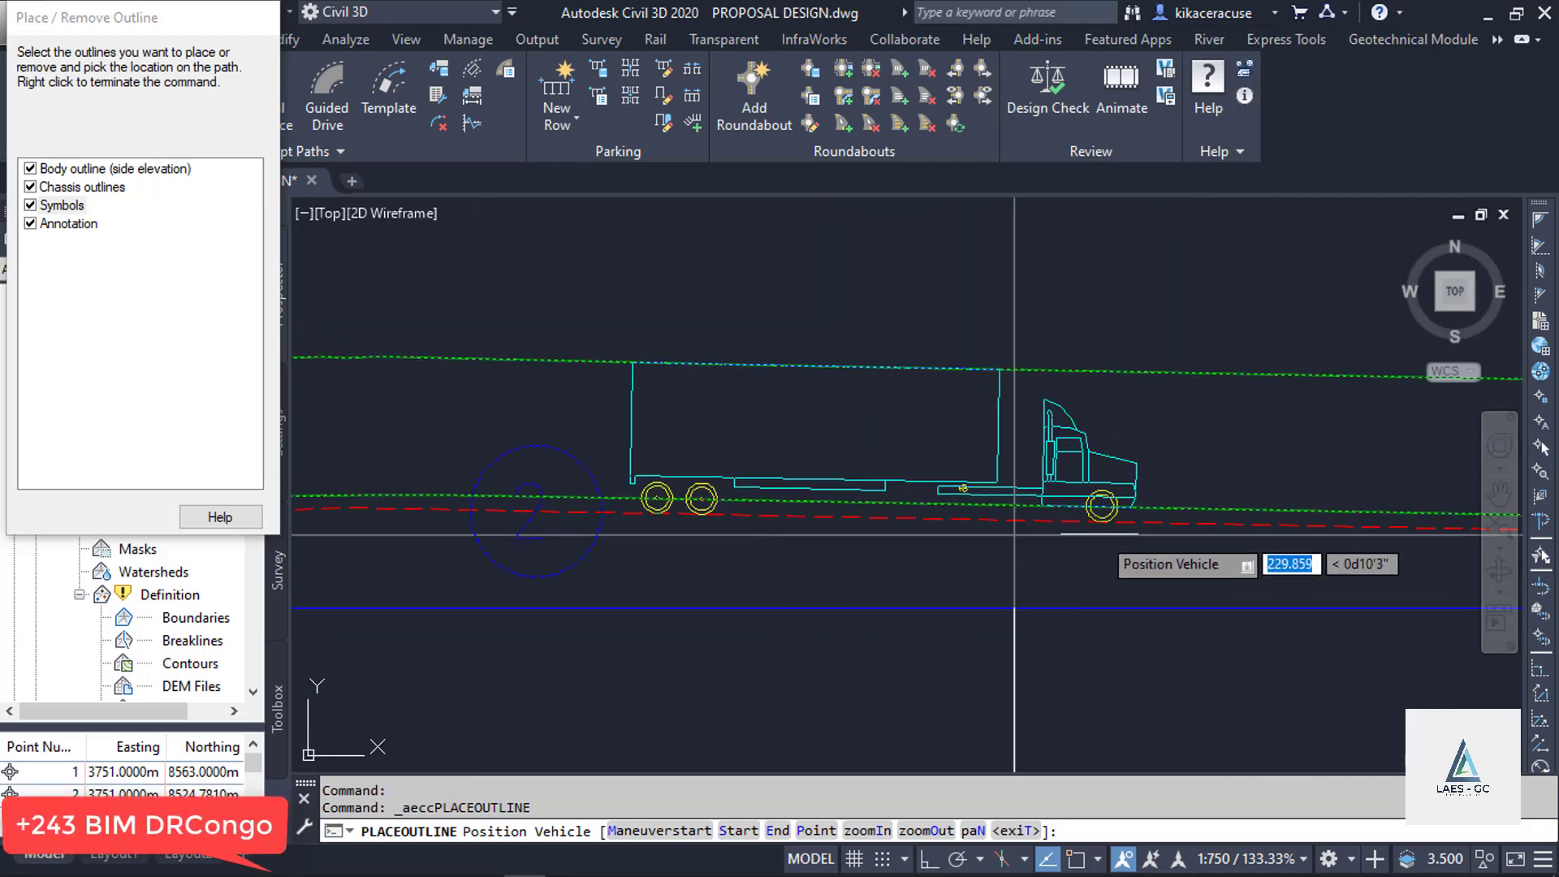
{"action": "scroll", "coordinate": [1089, 519], "scroll_direction": "down", "scroll_amount": 5}
{"action": "scroll", "coordinate": [1118, 557], "scroll_direction": "down", "scroll_amount": 5}
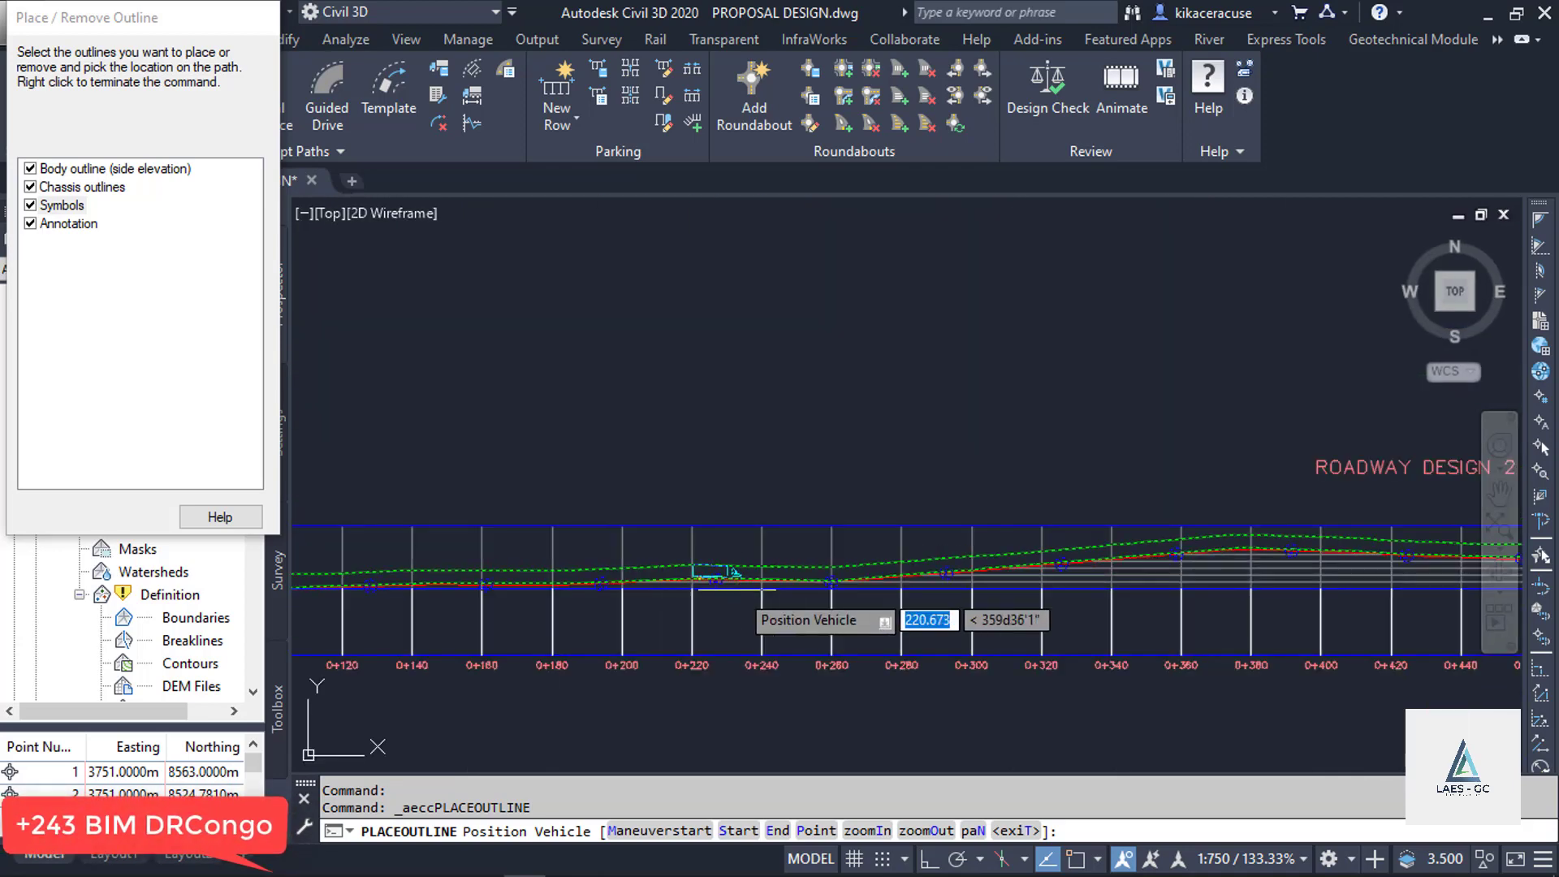
{"action": "scroll", "coordinate": [1210, 666], "scroll_direction": "up", "scroll_amount": 6}
{"action": "scroll", "coordinate": [1056, 625], "scroll_direction": "down", "scroll_amount": 5}
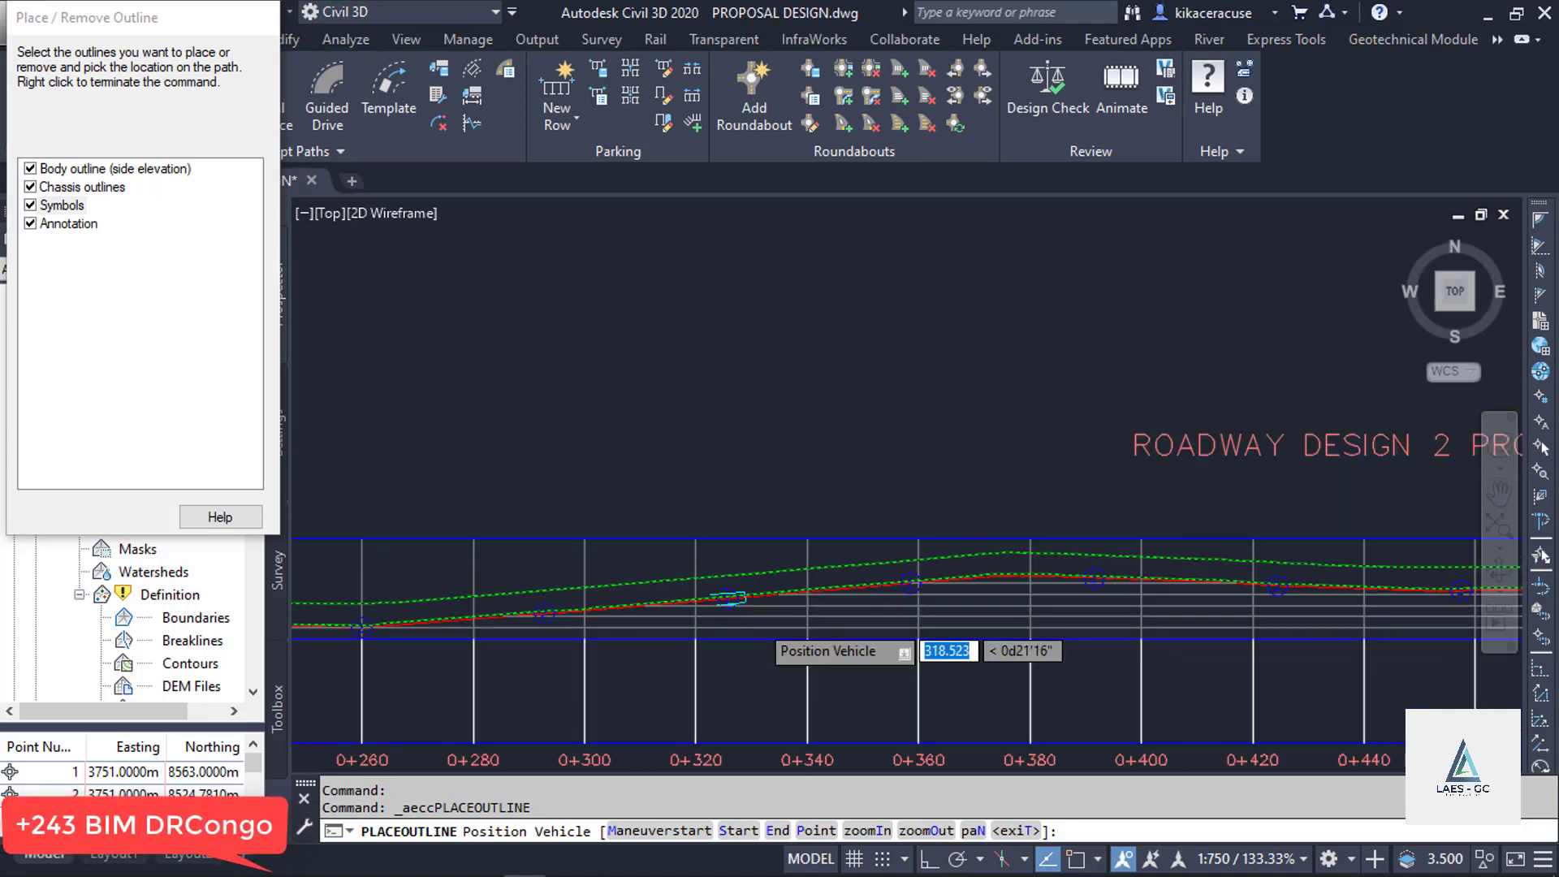
{"action": "scroll", "coordinate": [963, 597], "scroll_direction": "up", "scroll_amount": 3}
{"action": "scroll", "coordinate": [883, 614], "scroll_direction": "down", "scroll_amount": 3}
{"action": "scroll", "coordinate": [883, 615], "scroll_direction": "down", "scroll_amount": 2}
{"action": "scroll", "coordinate": [1278, 685], "scroll_direction": "up", "scroll_amount": 4}
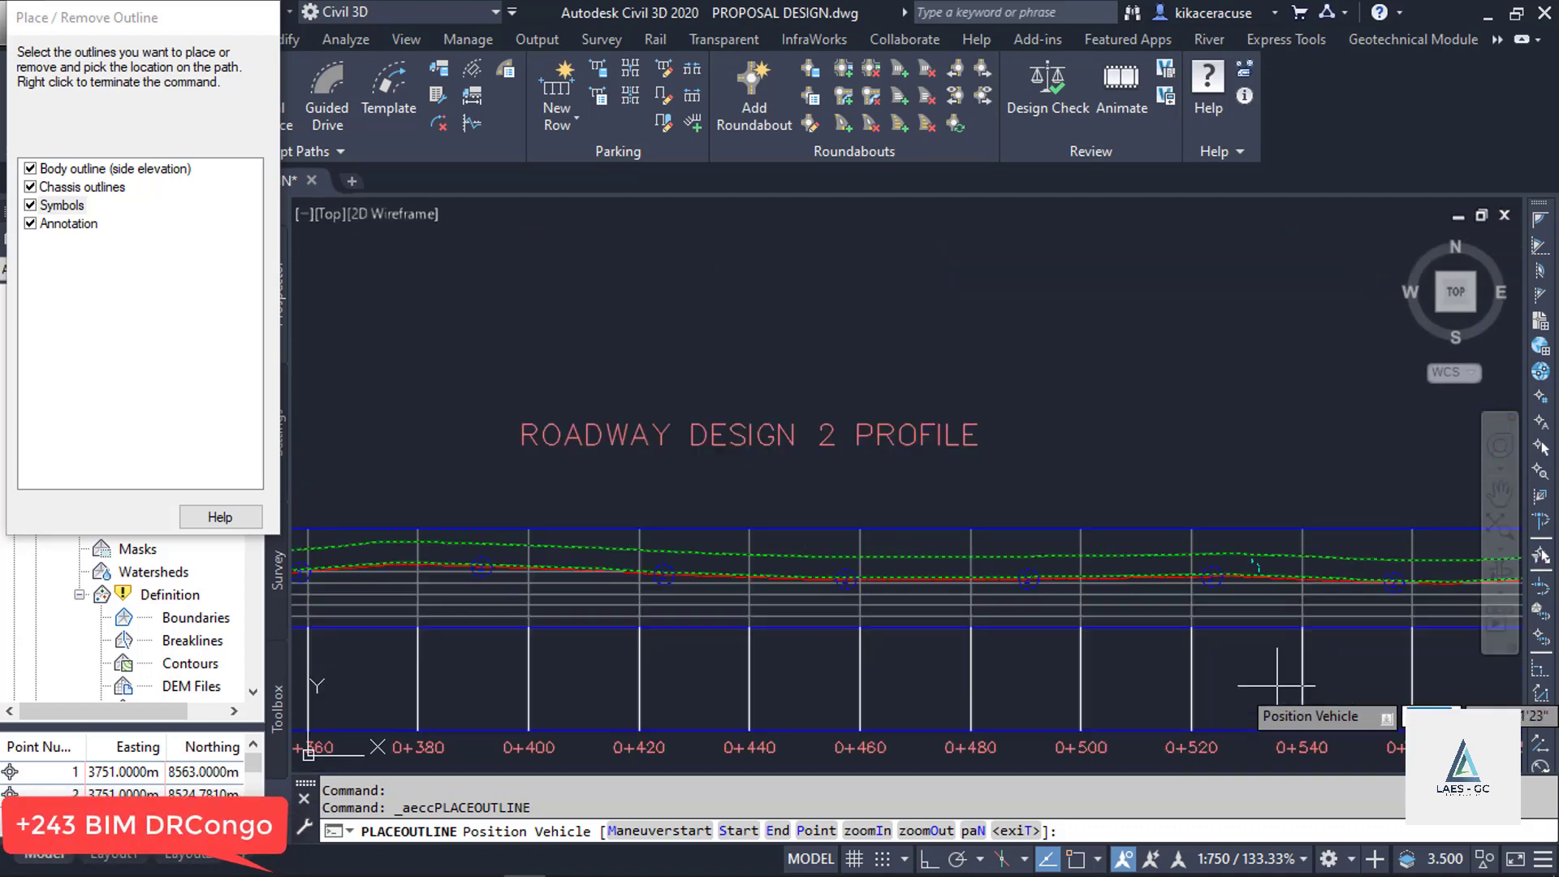
{"action": "scroll", "coordinate": [923, 630], "scroll_direction": "down", "scroll_amount": 9}
{"action": "scroll", "coordinate": [1236, 664], "scroll_direction": "up", "scroll_amount": 6}
{"action": "scroll", "coordinate": [1236, 663], "scroll_direction": "up", "scroll_amount": 3}
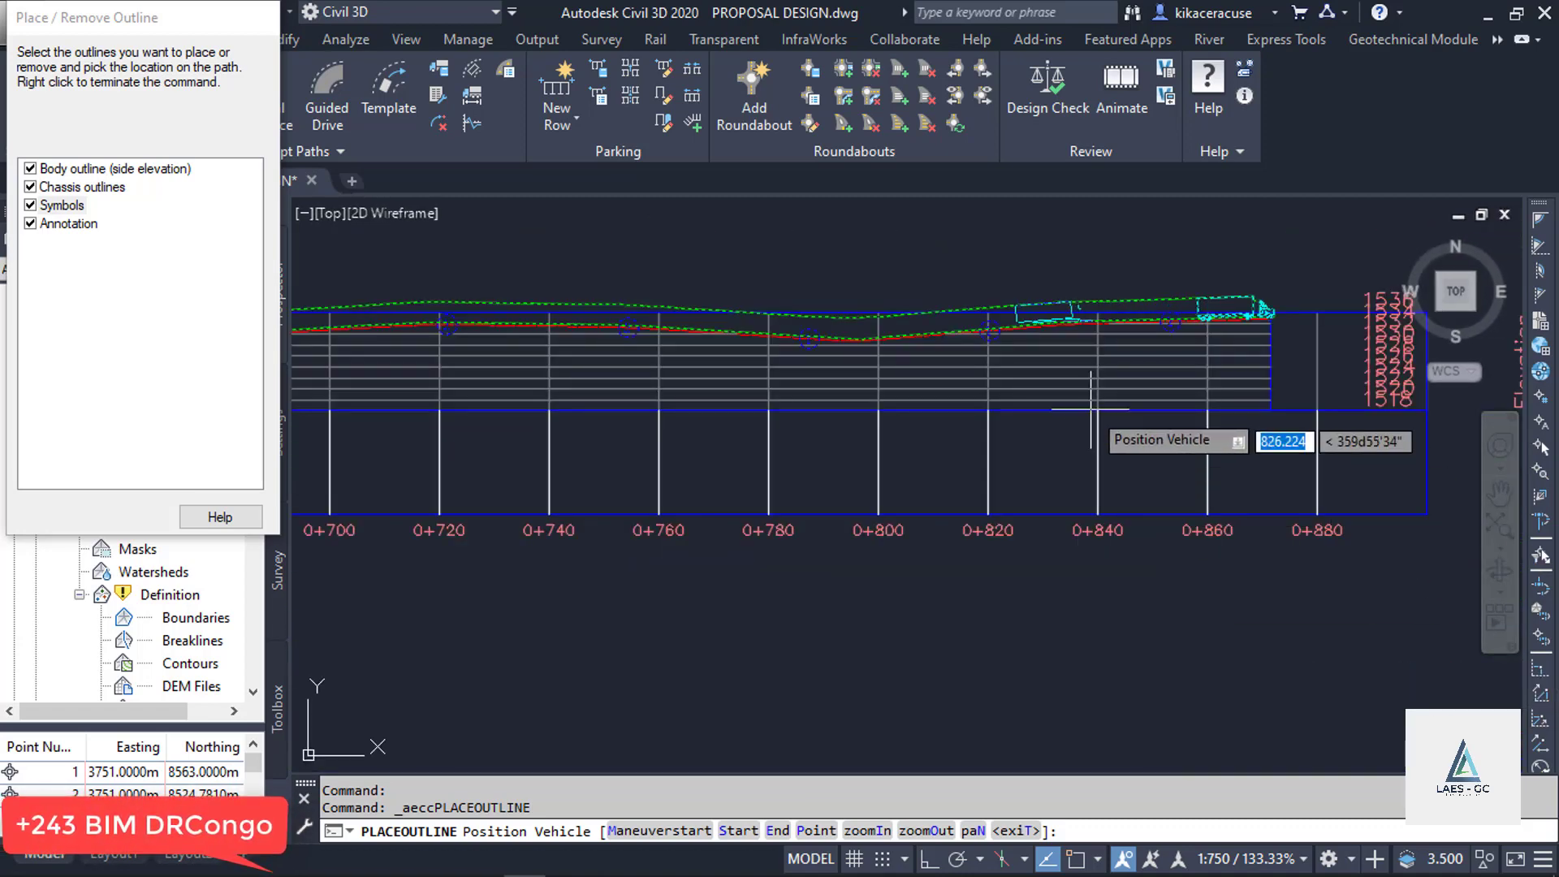
{"action": "scroll", "coordinate": [1357, 414], "scroll_direction": "down", "scroll_amount": 5}
{"action": "scroll", "coordinate": [845, 457], "scroll_direction": "up", "scroll_amount": 6}
{"action": "scroll", "coordinate": [893, 453], "scroll_direction": "up", "scroll_amount": 2}
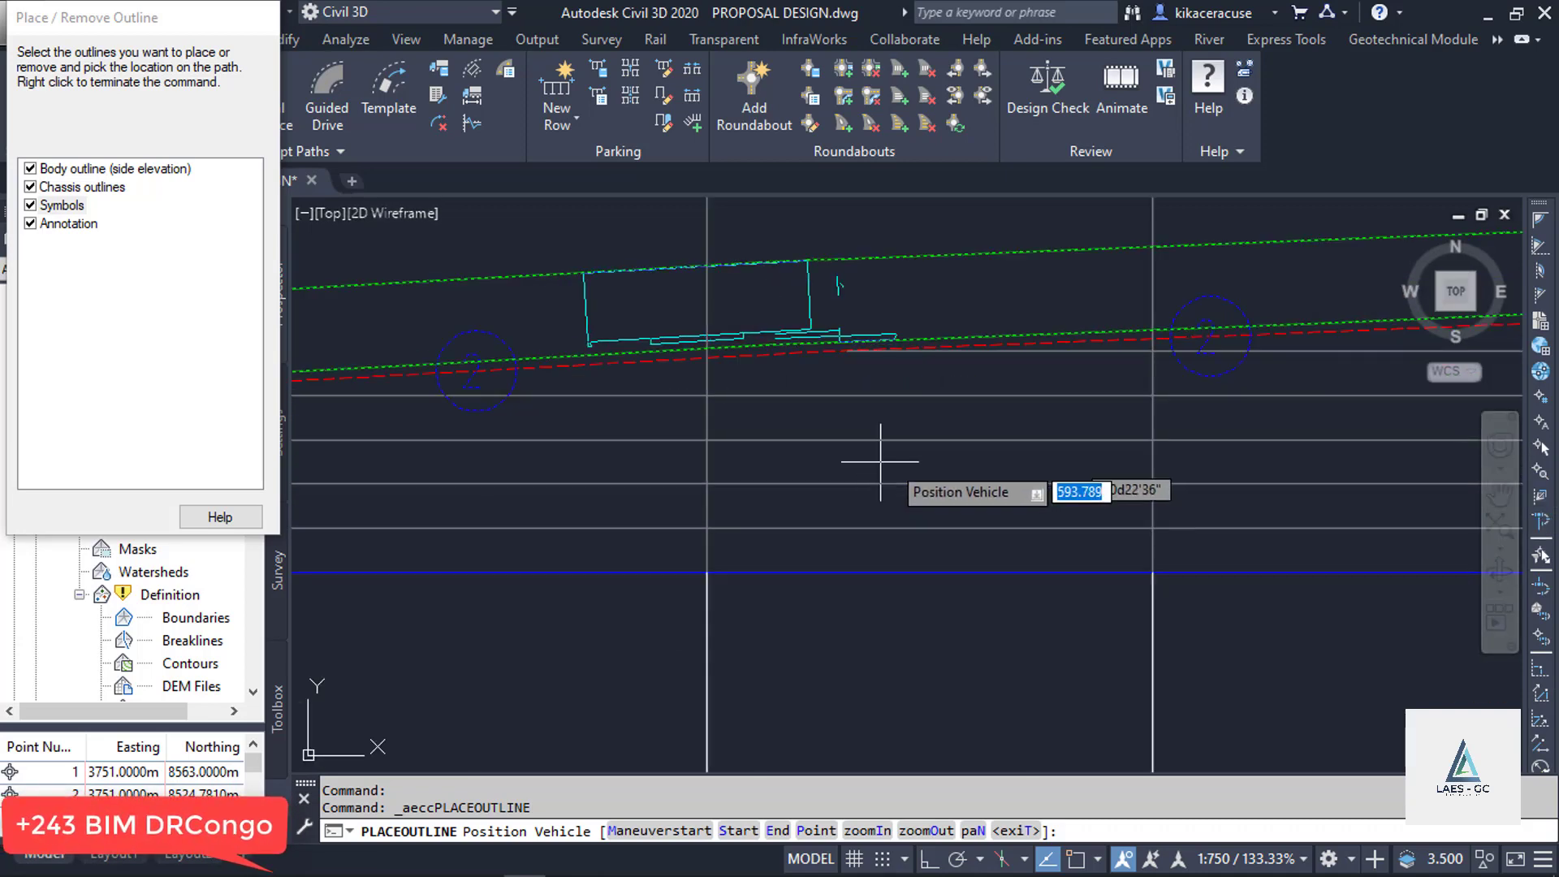
{"action": "scroll", "coordinate": [1137, 488], "scroll_direction": "down", "scroll_amount": 5}
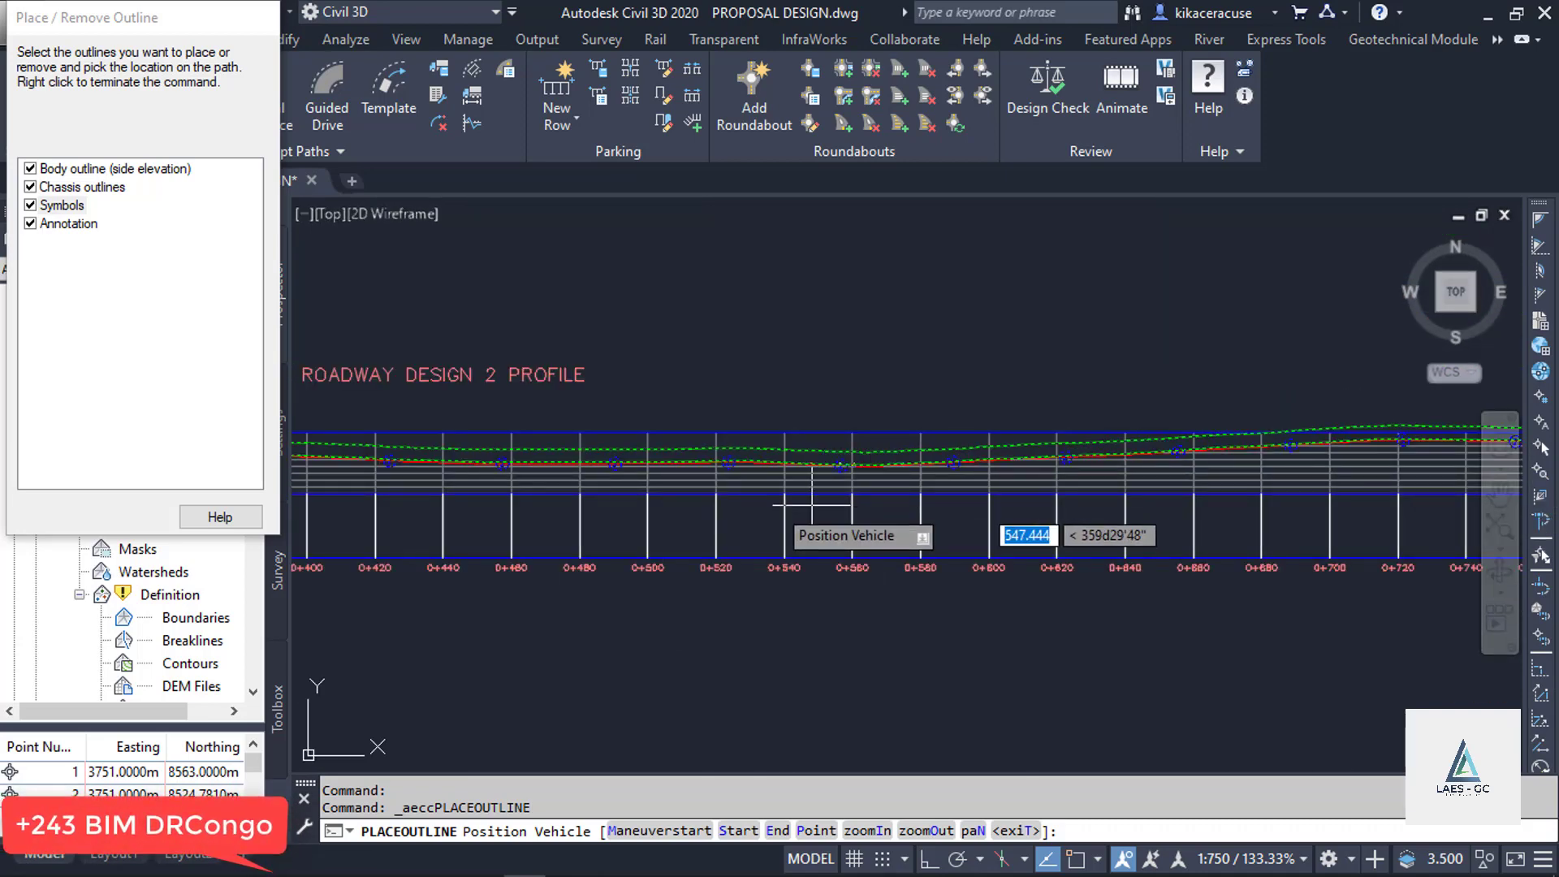
{"action": "scroll", "coordinate": [995, 438], "scroll_direction": "down", "scroll_amount": 3}
{"action": "scroll", "coordinate": [1308, 483], "scroll_direction": "up", "scroll_amount": 3}
{"action": "scroll", "coordinate": [998, 485], "scroll_direction": "up", "scroll_amount": 4}
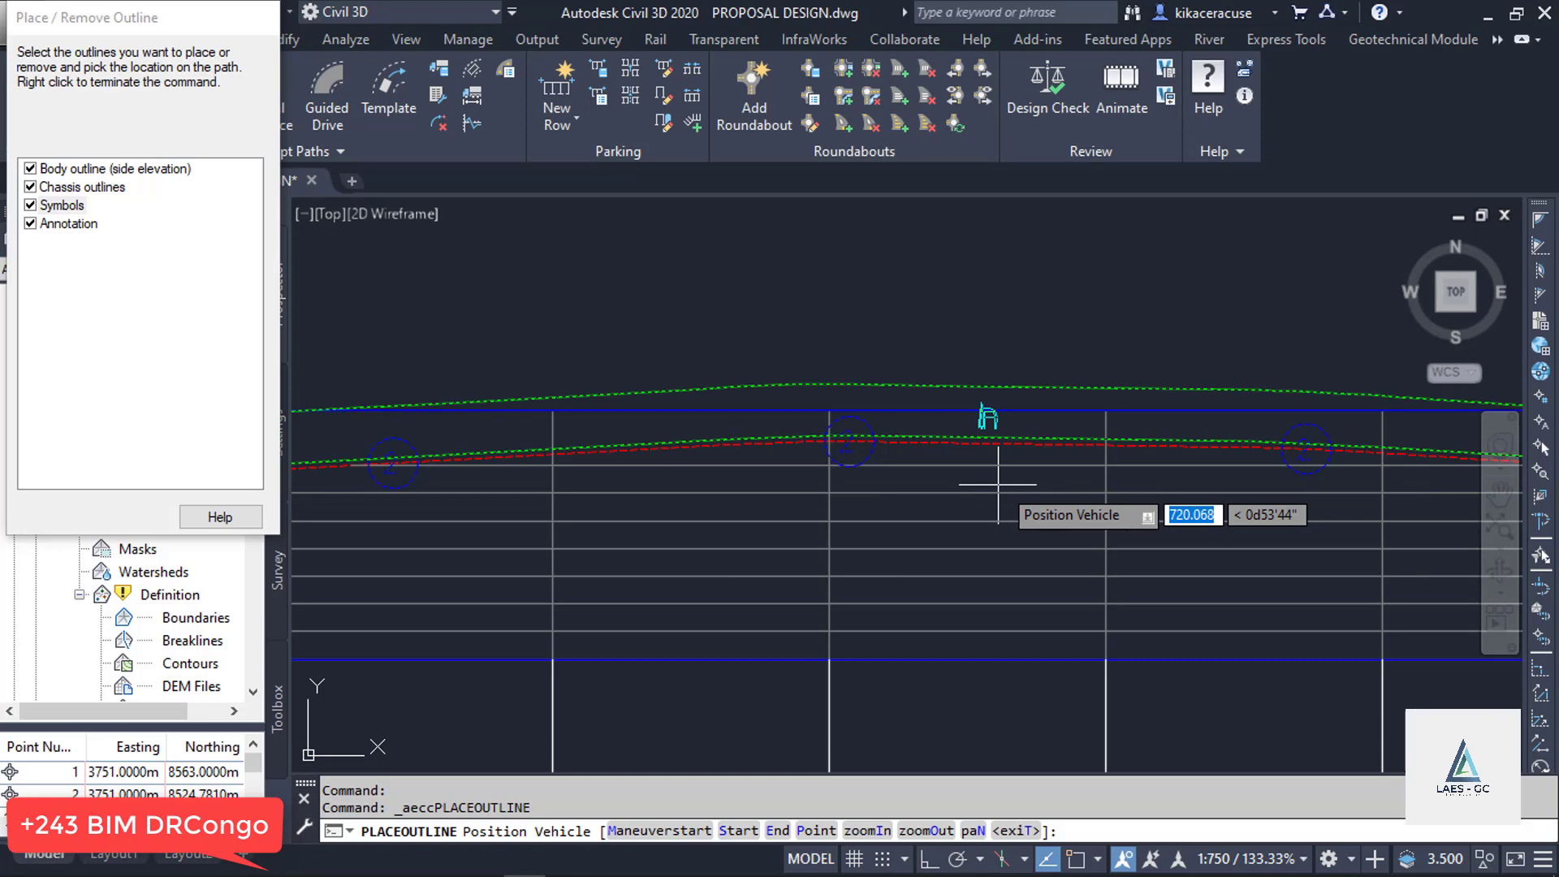
Step: Place the semi-trailer outline on the crest near station 0+720 and end the outline placement
{"action": "left_click", "coordinate": [893, 450]}
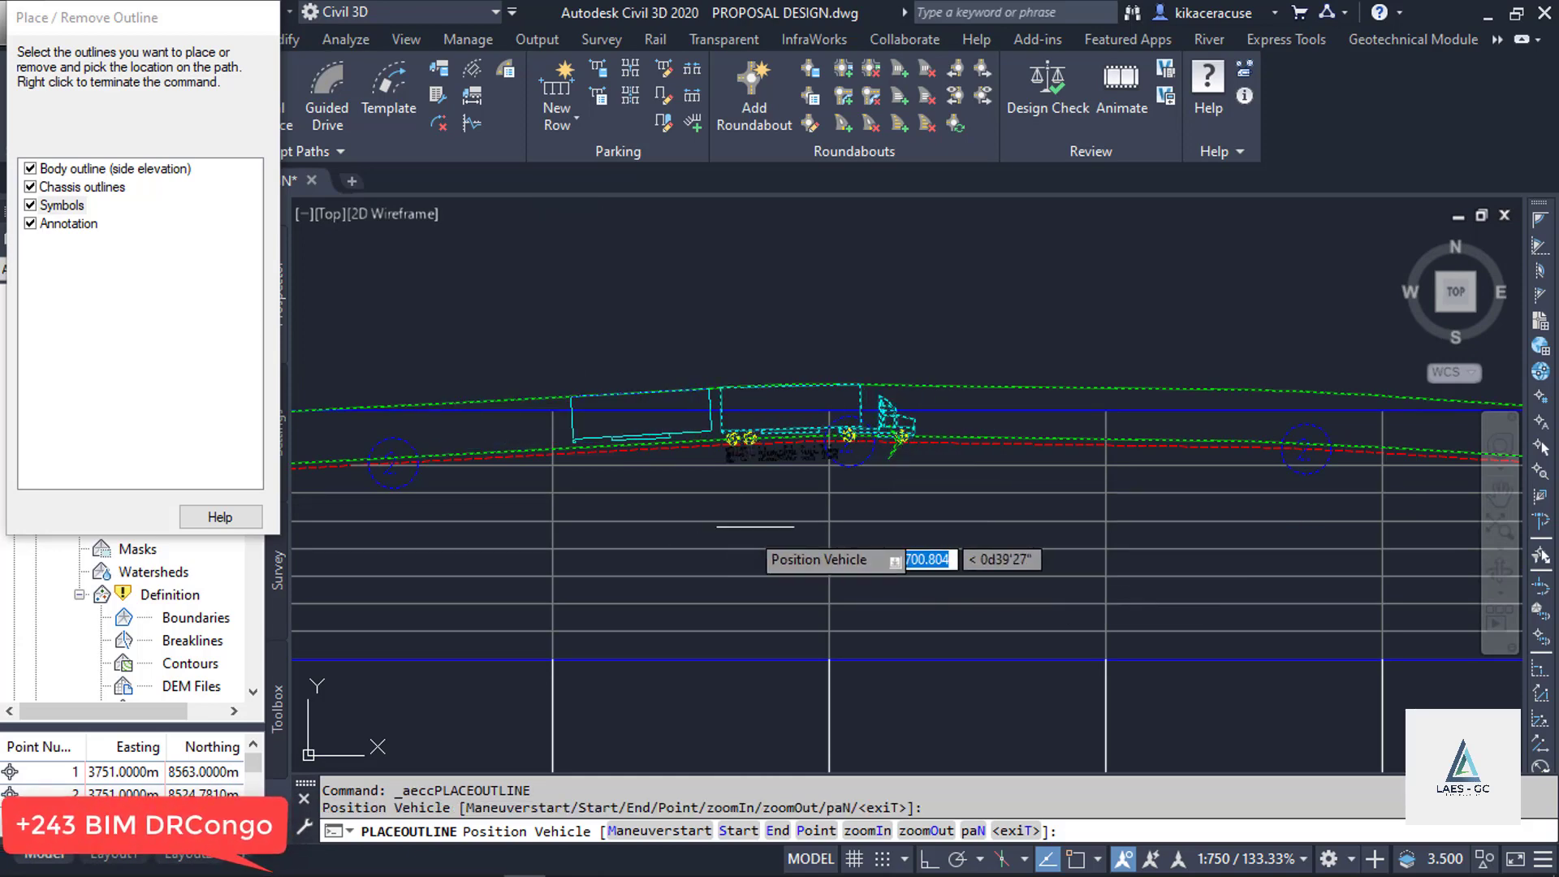
{"action": "key", "text": "Escape"}
{"action": "scroll", "coordinate": [888, 459], "scroll_direction": "down", "scroll_amount": 5}
{"action": "scroll", "coordinate": [888, 459], "scroll_direction": "down", "scroll_amount": 4}
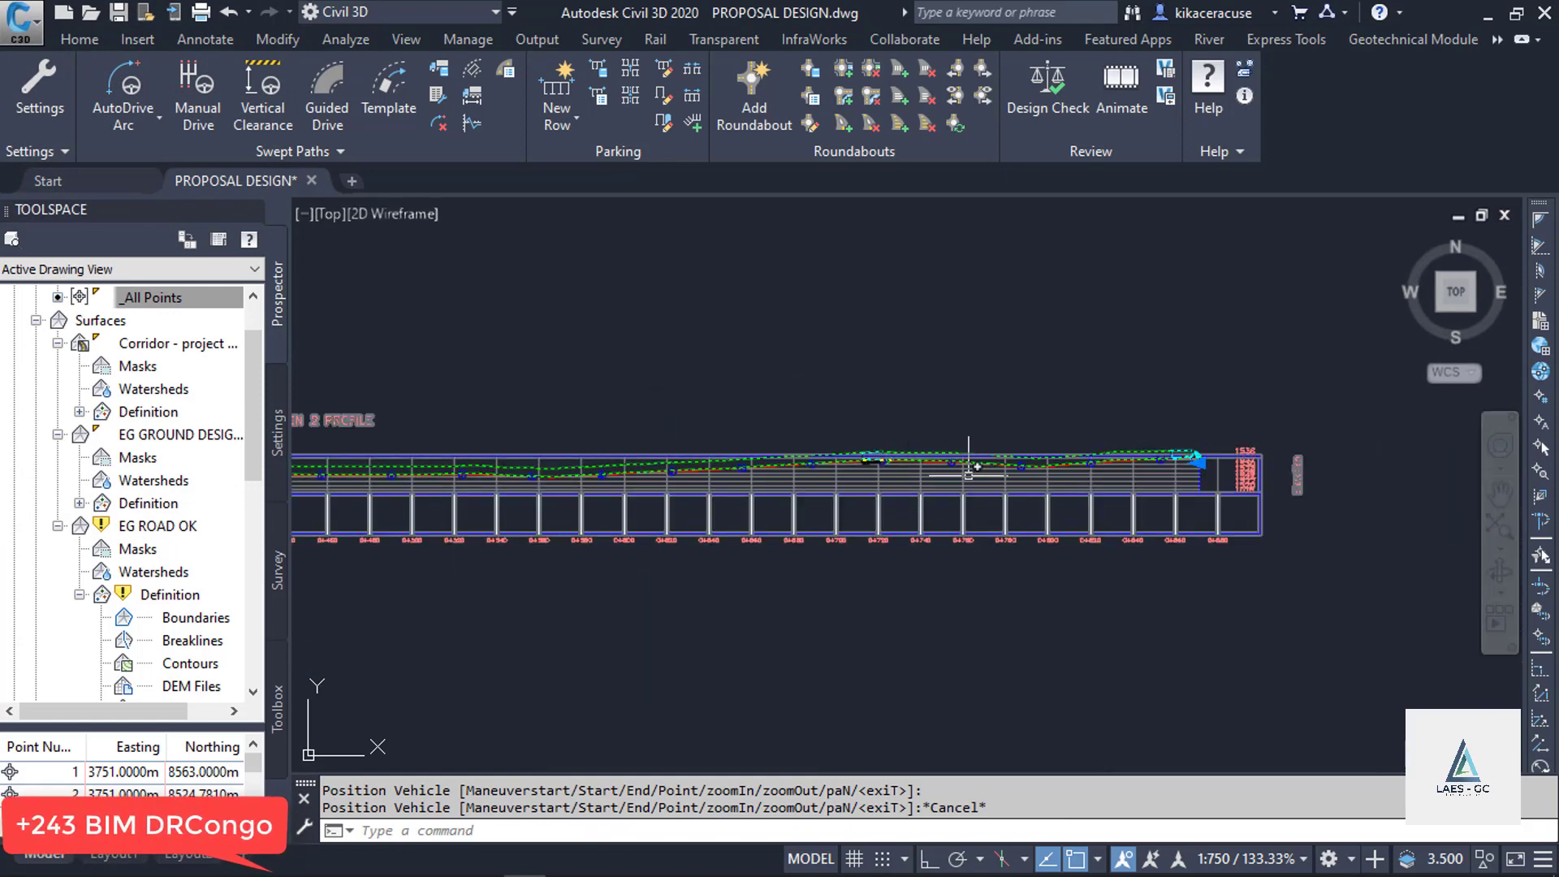
Step: Animate the WB-40 semi-trailer along its path from the profile start, raising the playback speed to x16, and close the animation
{"action": "scroll", "coordinate": [372, 470], "scroll_direction": "up", "scroll_amount": 5}
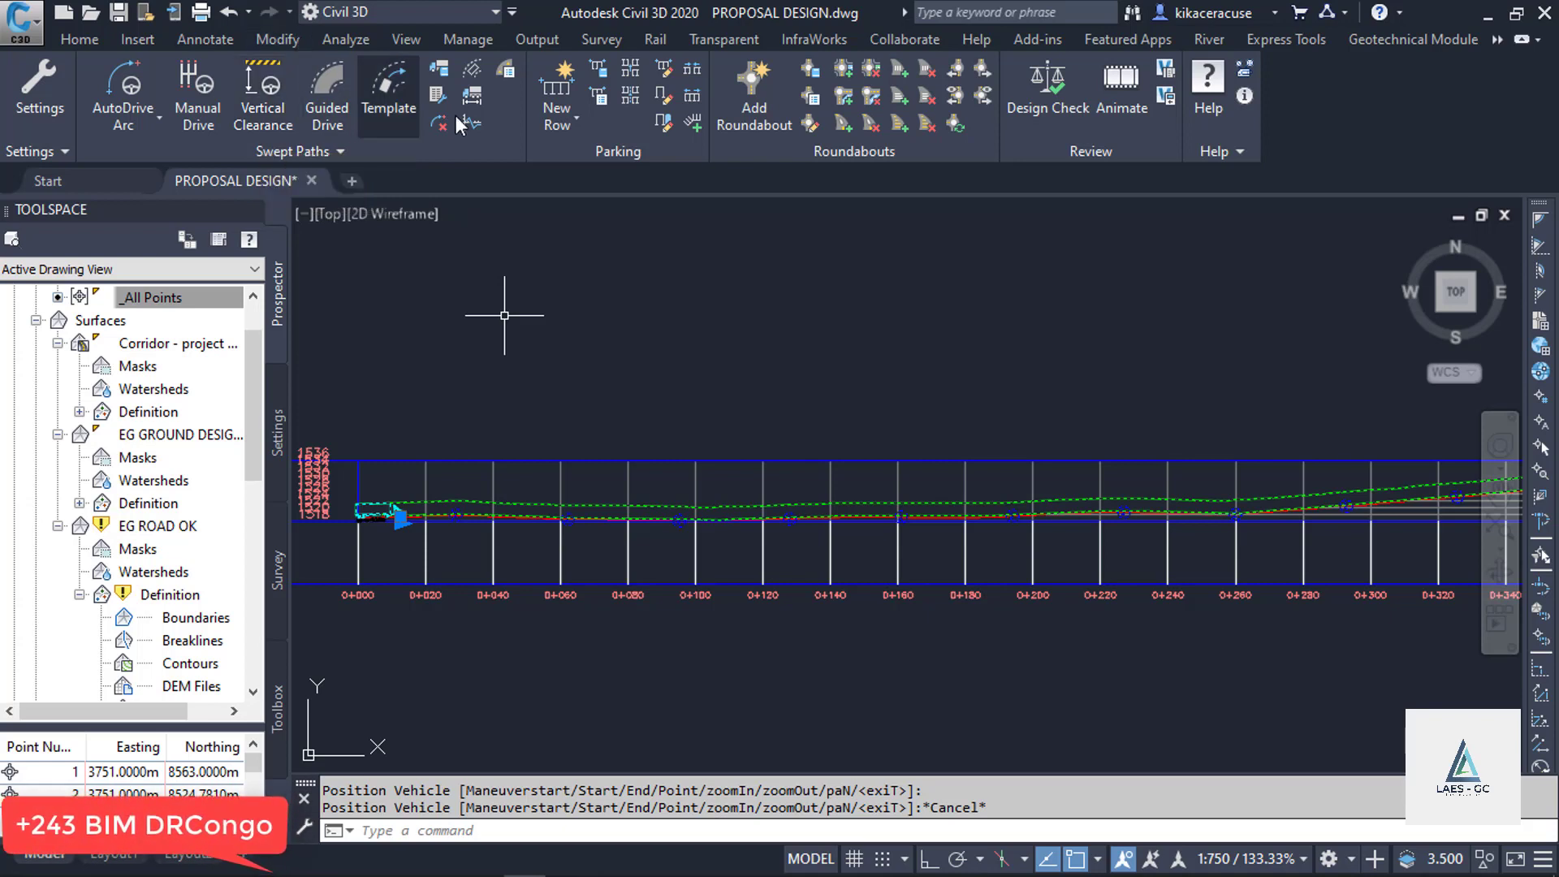
{"action": "left_click", "coordinate": [1133, 94]}
{"action": "left_click_drag", "start_coordinate": [276, 166], "coordinate": [629, 10]}
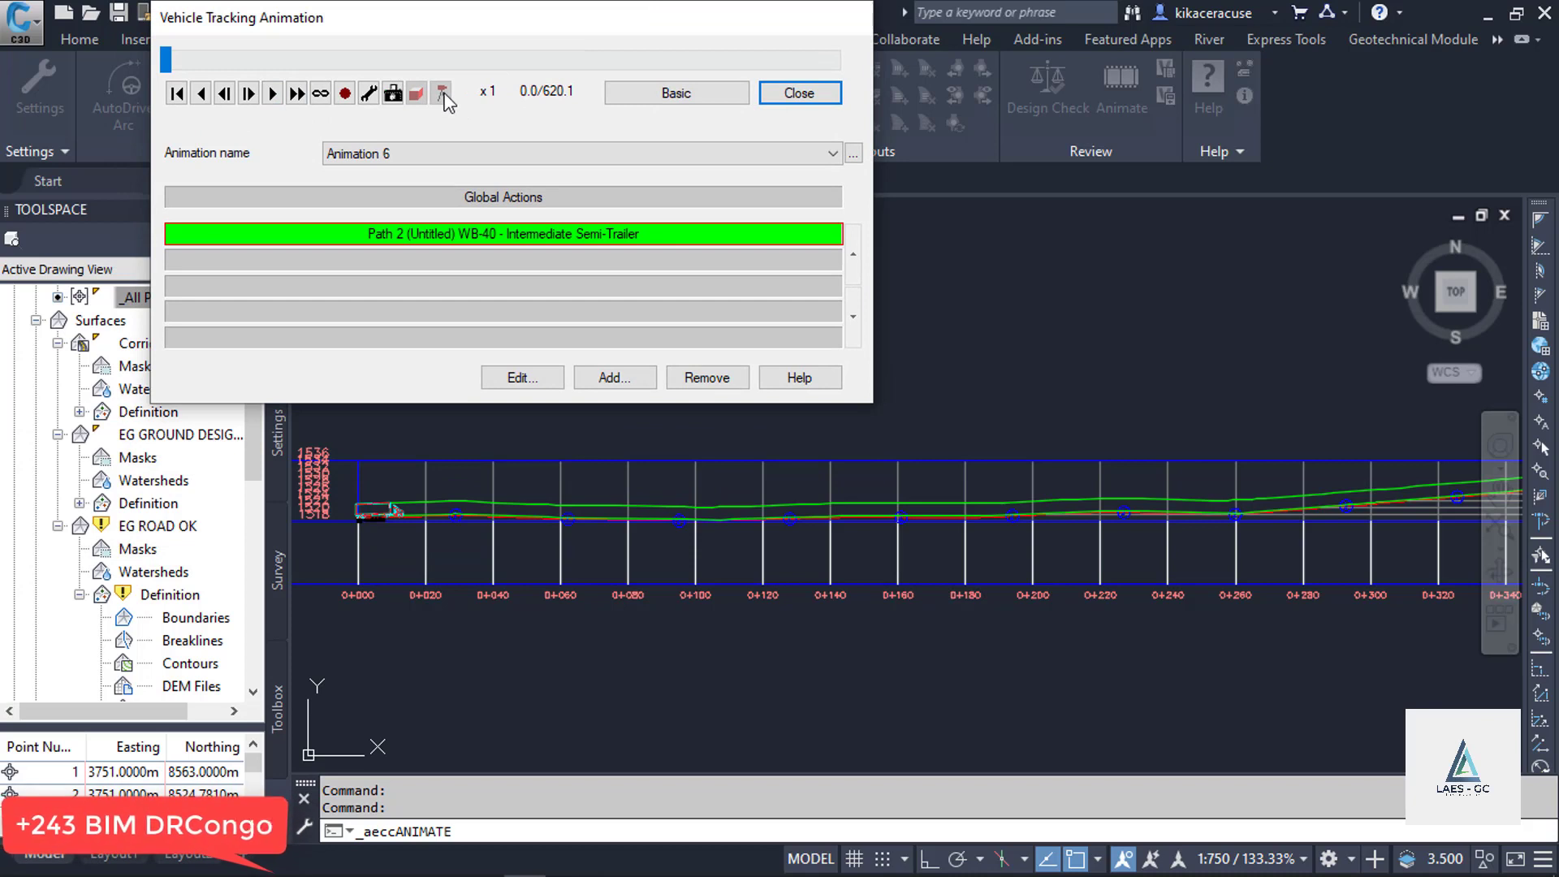
{"action": "left_click_drag", "start_coordinate": [509, 32], "coordinate": [422, 17]}
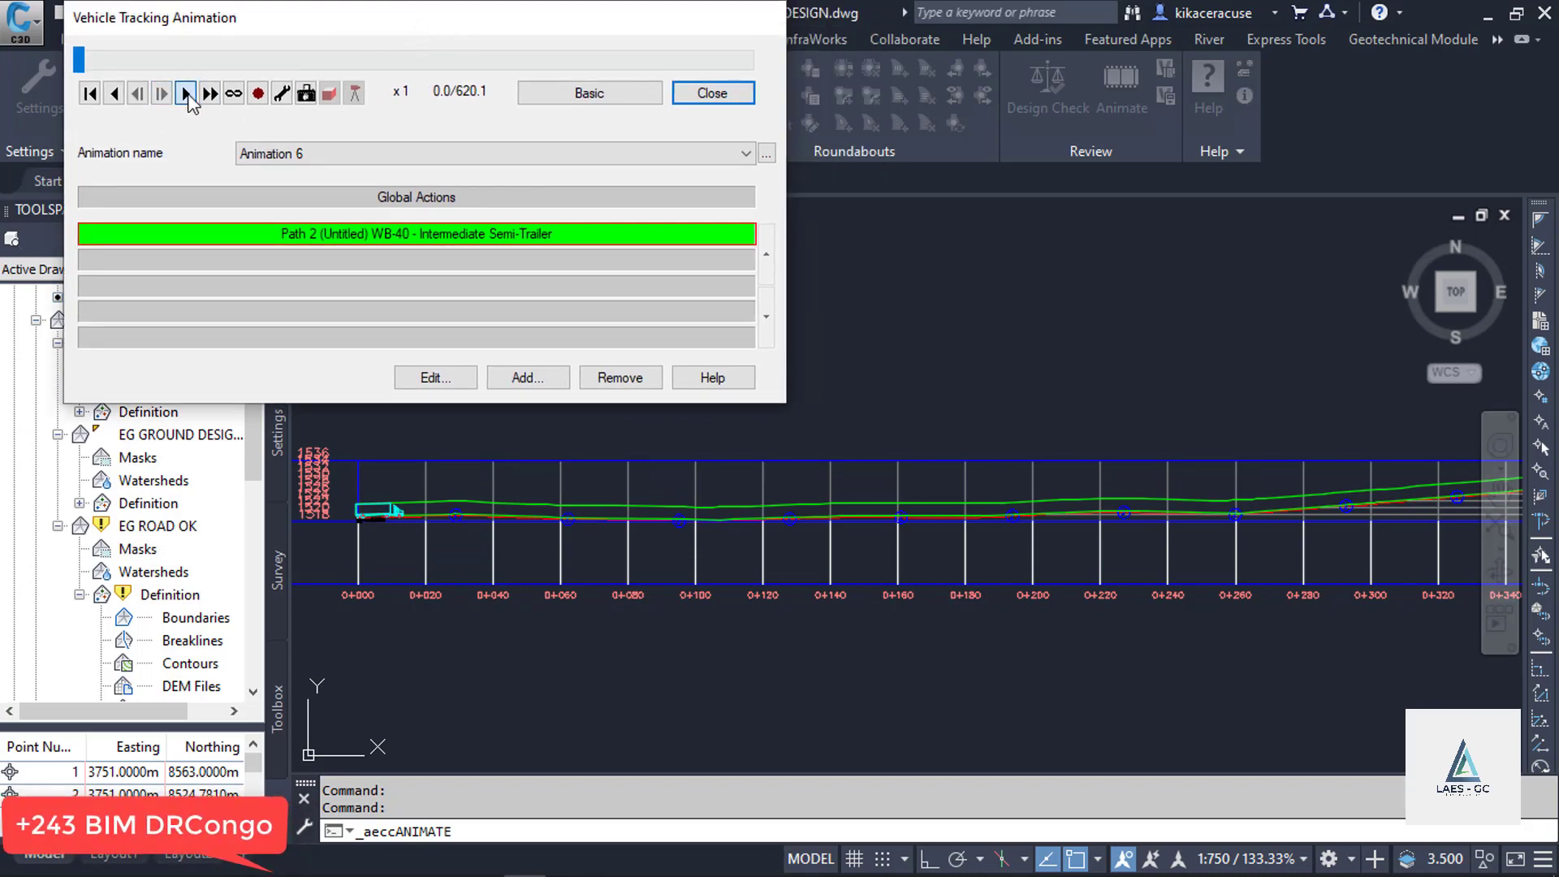
{"action": "left_click", "coordinate": [186, 94]}
{"action": "left_click", "coordinate": [210, 94]}
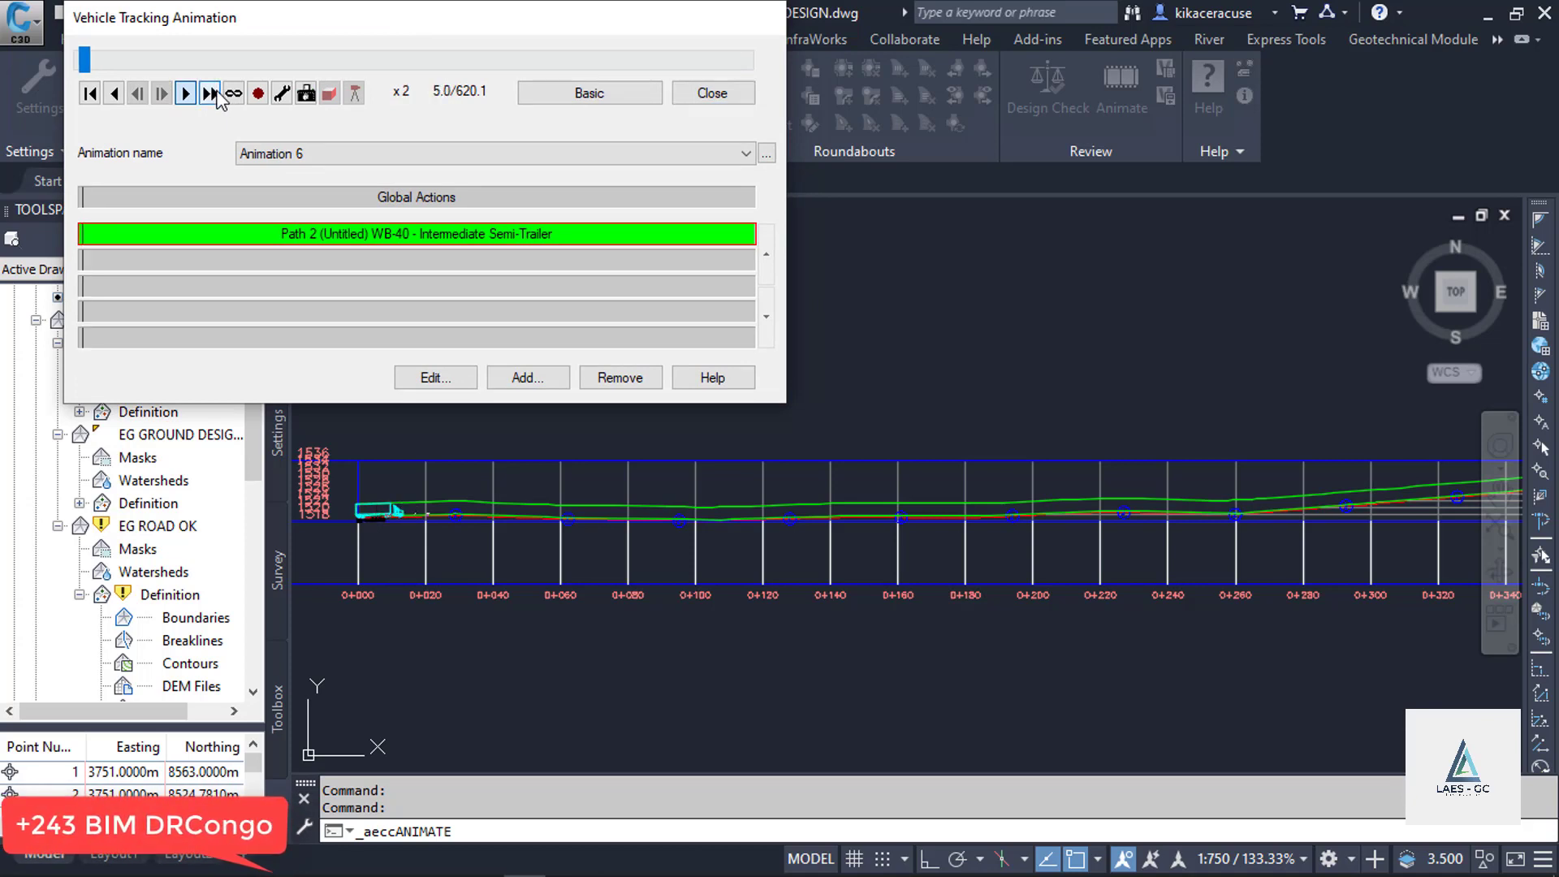
{"action": "left_click", "coordinate": [211, 93]}
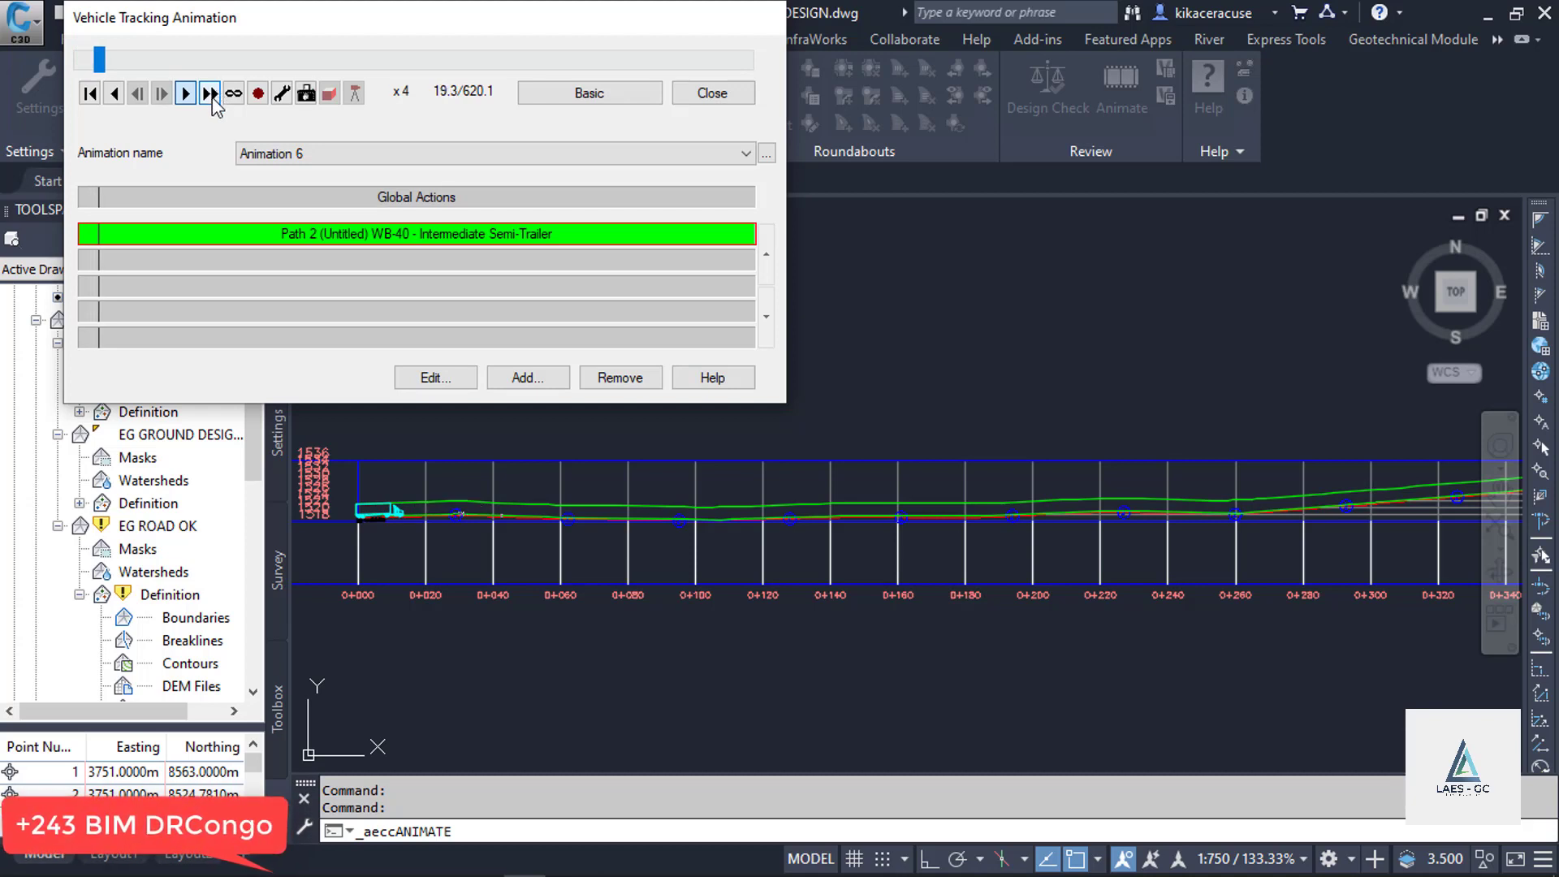
{"action": "left_click", "coordinate": [211, 93]}
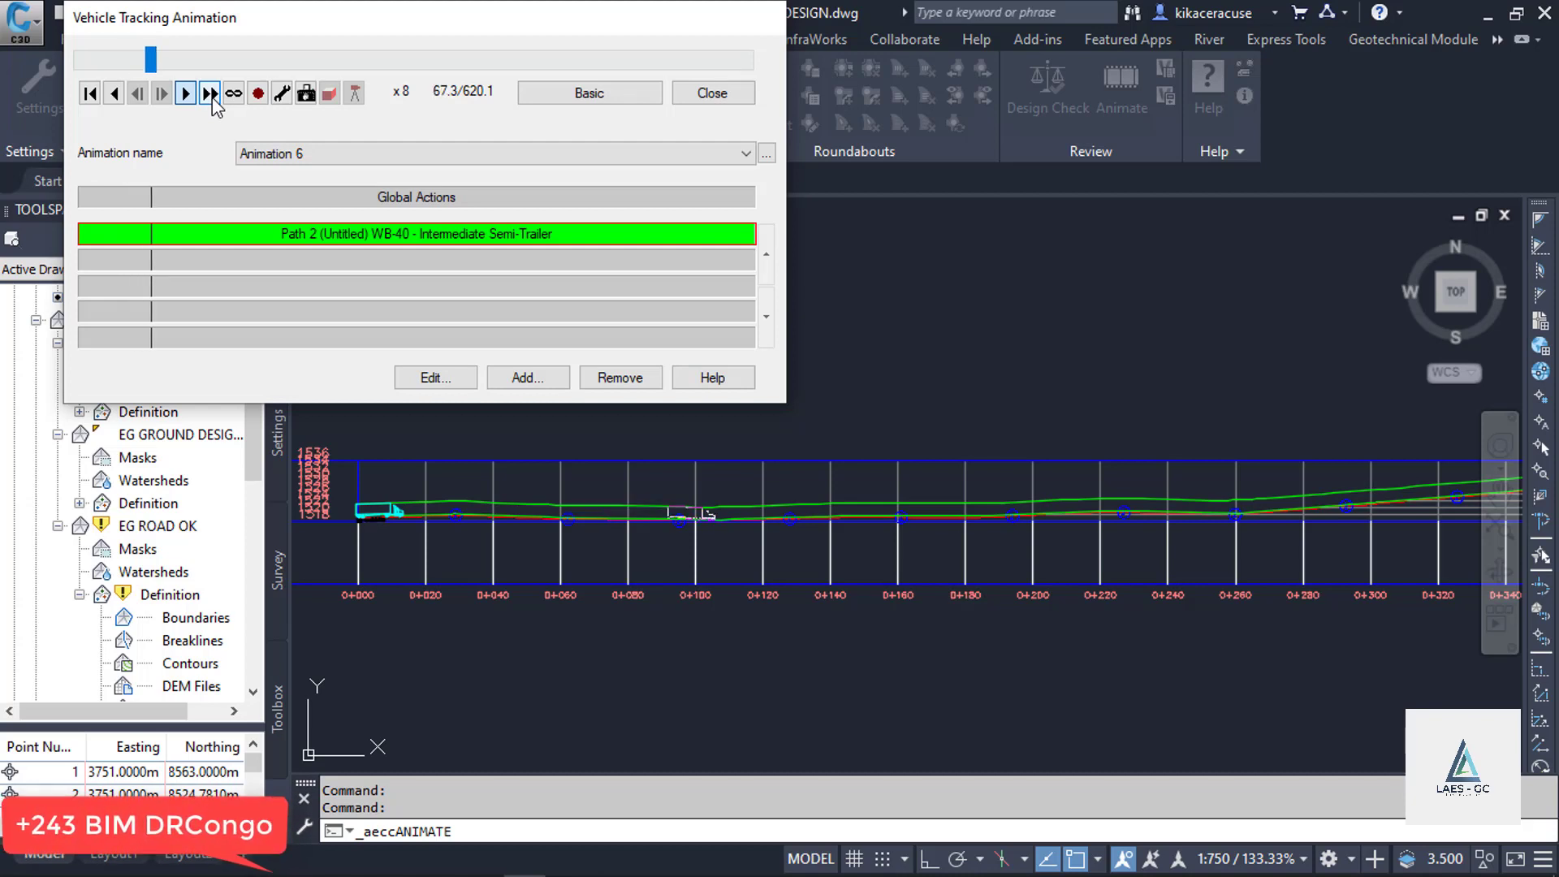
{"action": "left_click", "coordinate": [209, 93]}
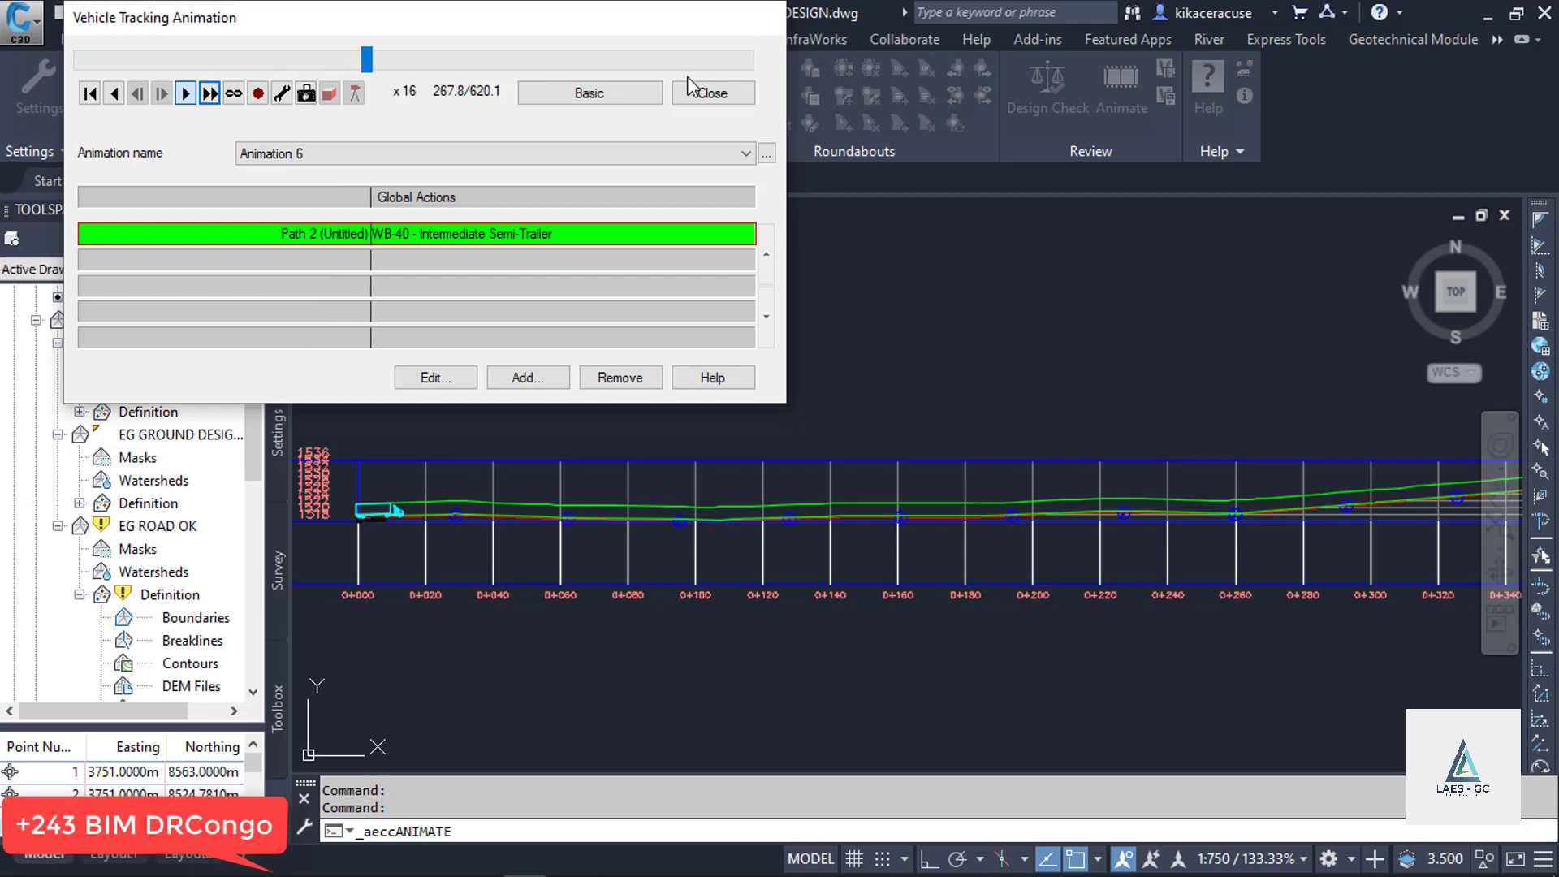
{"action": "left_click", "coordinate": [712, 93]}
Step: Review the semi-trailer outline placed on the crest near station 0+720 of the Roadway Design 2 profile
{"action": "scroll", "coordinate": [607, 460], "scroll_direction": "down", "scroll_amount": 6}
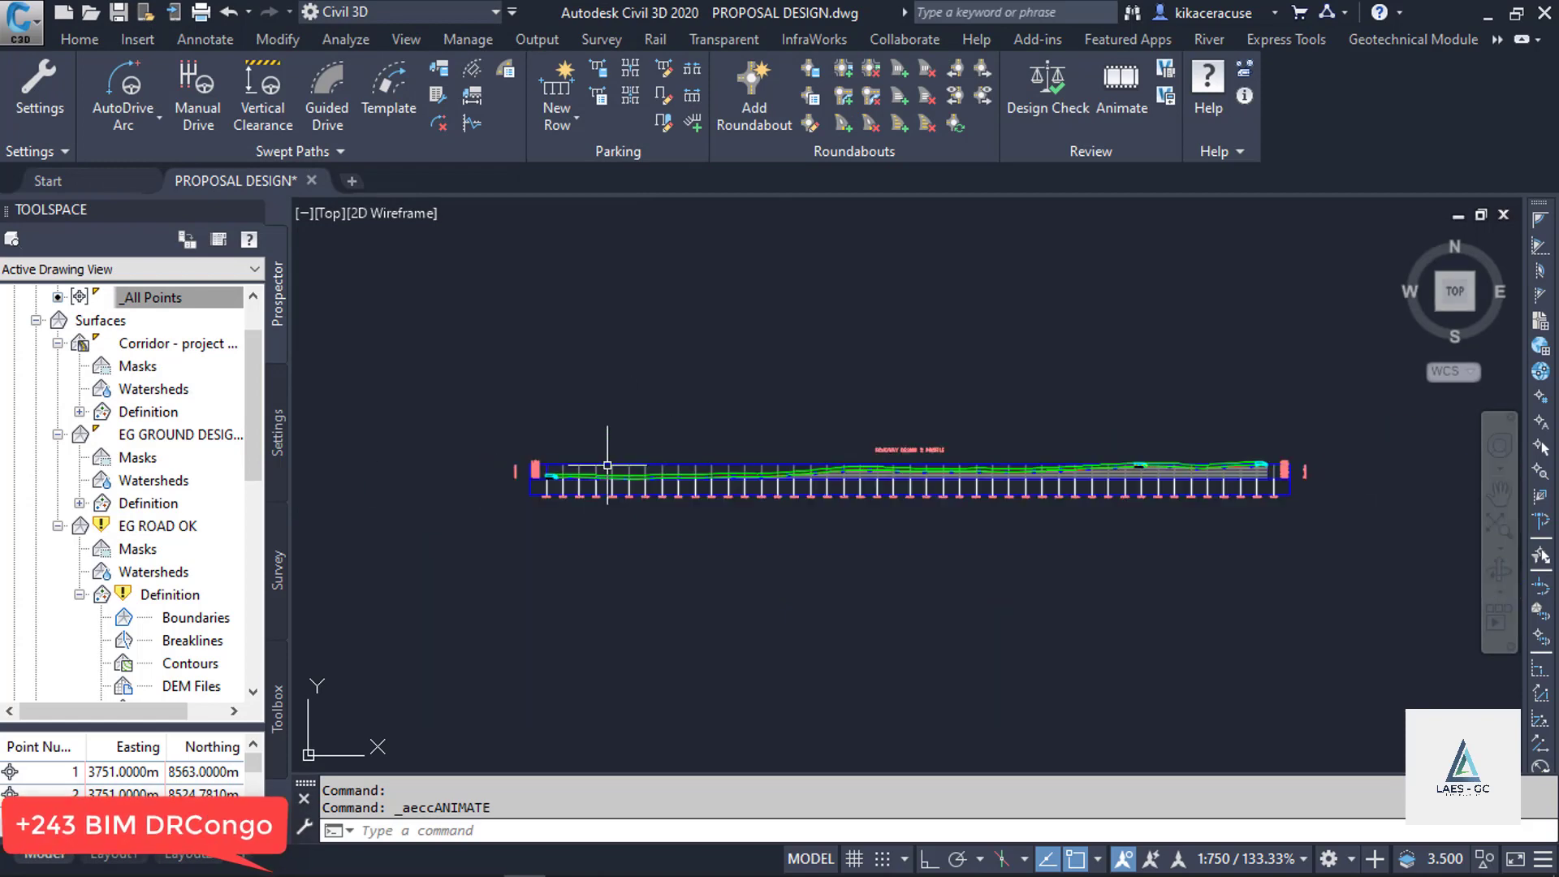
{"action": "scroll", "coordinate": [1108, 457], "scroll_direction": "up", "scroll_amount": 4}
{"action": "scroll", "coordinate": [1107, 457], "scroll_direction": "up", "scroll_amount": 5}
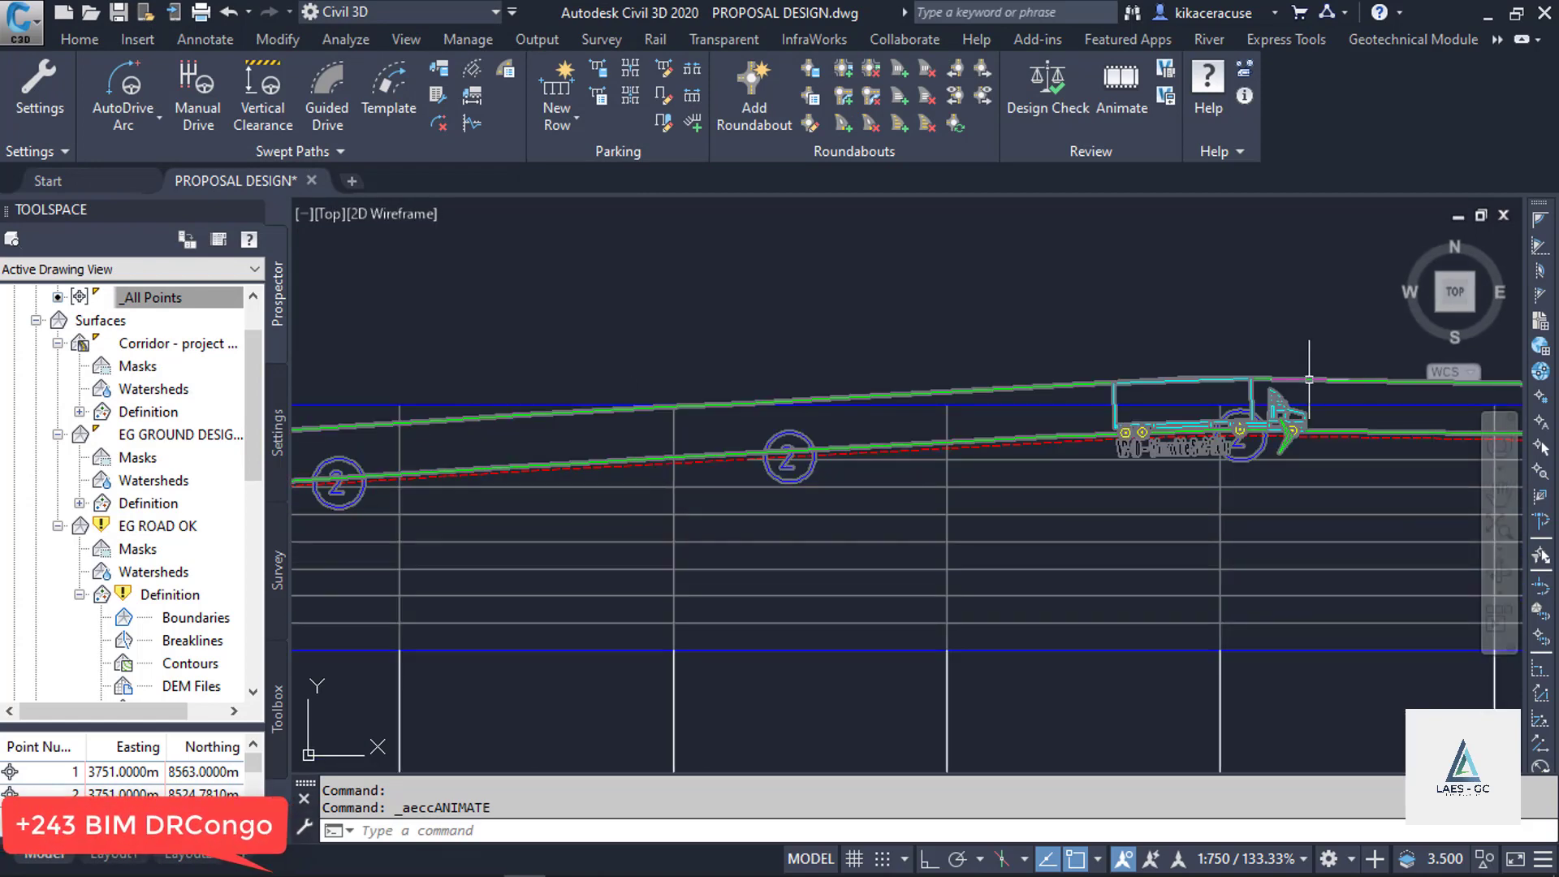
Step: Delete the WB-40 semi-trailer's vertical clearance path from the Roadway Design 2 profile
{"action": "left_click", "coordinate": [1310, 379]}
{"action": "key", "text": "Delete"}
{"action": "scroll", "coordinate": [1205, 495], "scroll_direction": "down", "scroll_amount": 3}
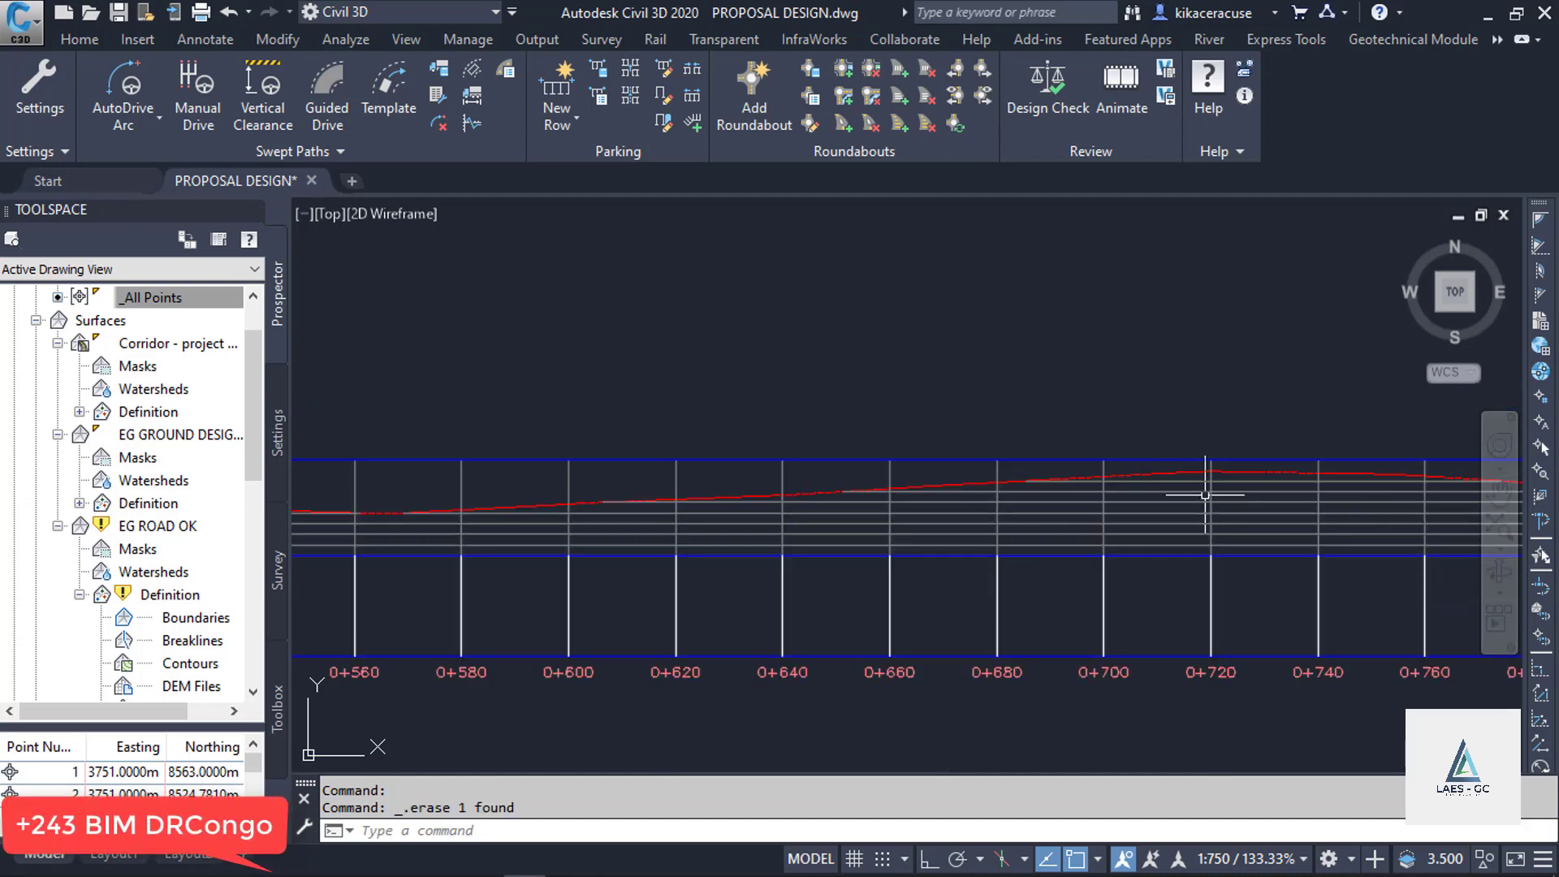
{"action": "scroll", "coordinate": [1299, 511], "scroll_direction": "down", "scroll_amount": 4}
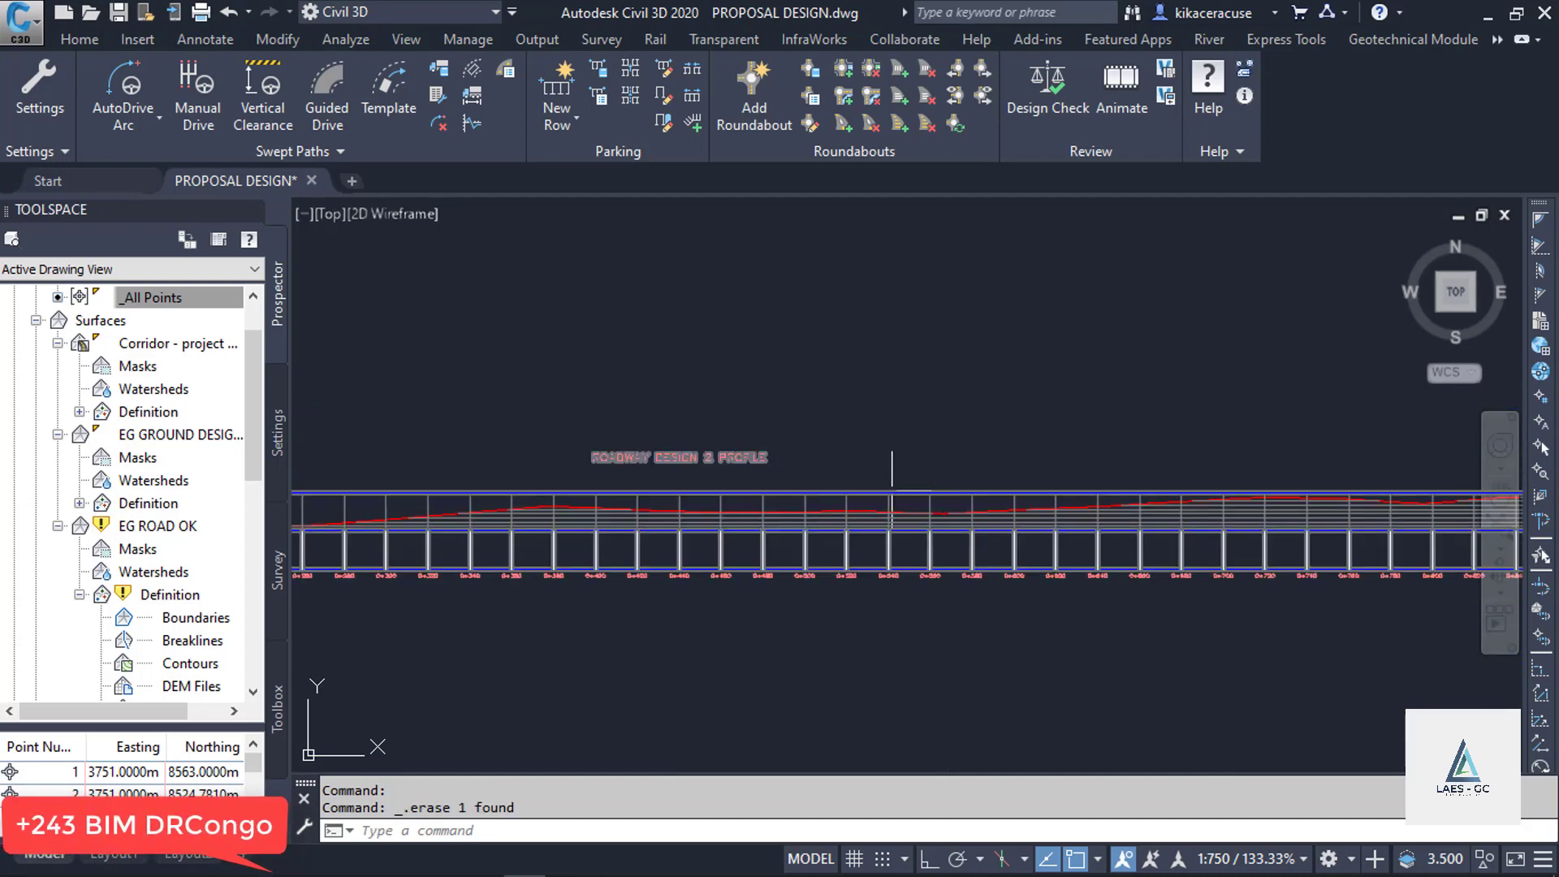
{"action": "left_click", "coordinate": [1291, 498]}
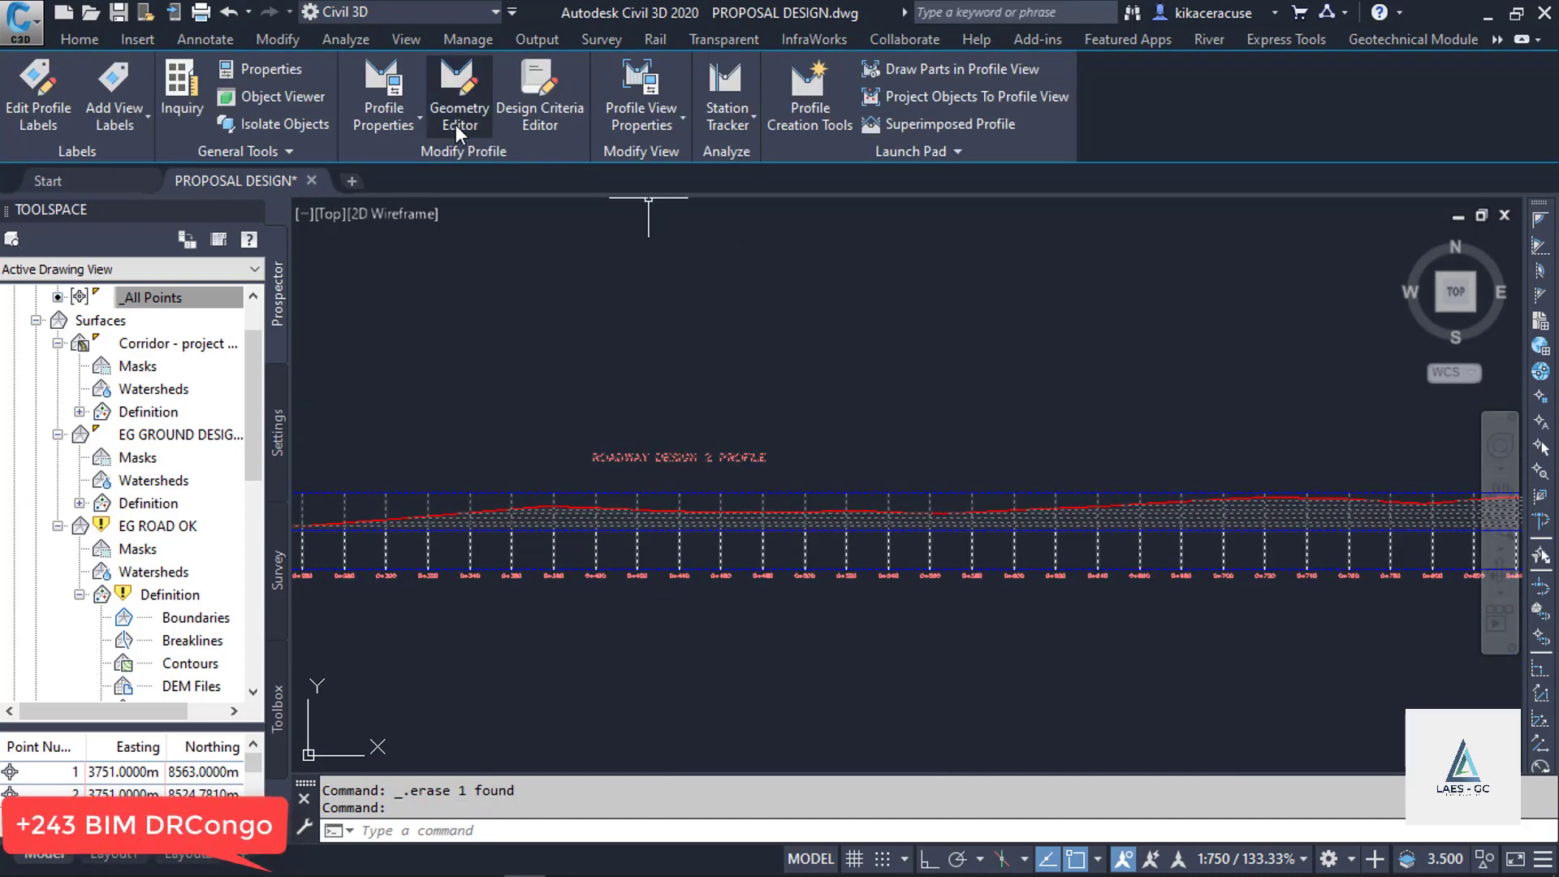
{"action": "left_click", "coordinate": [416, 128]}
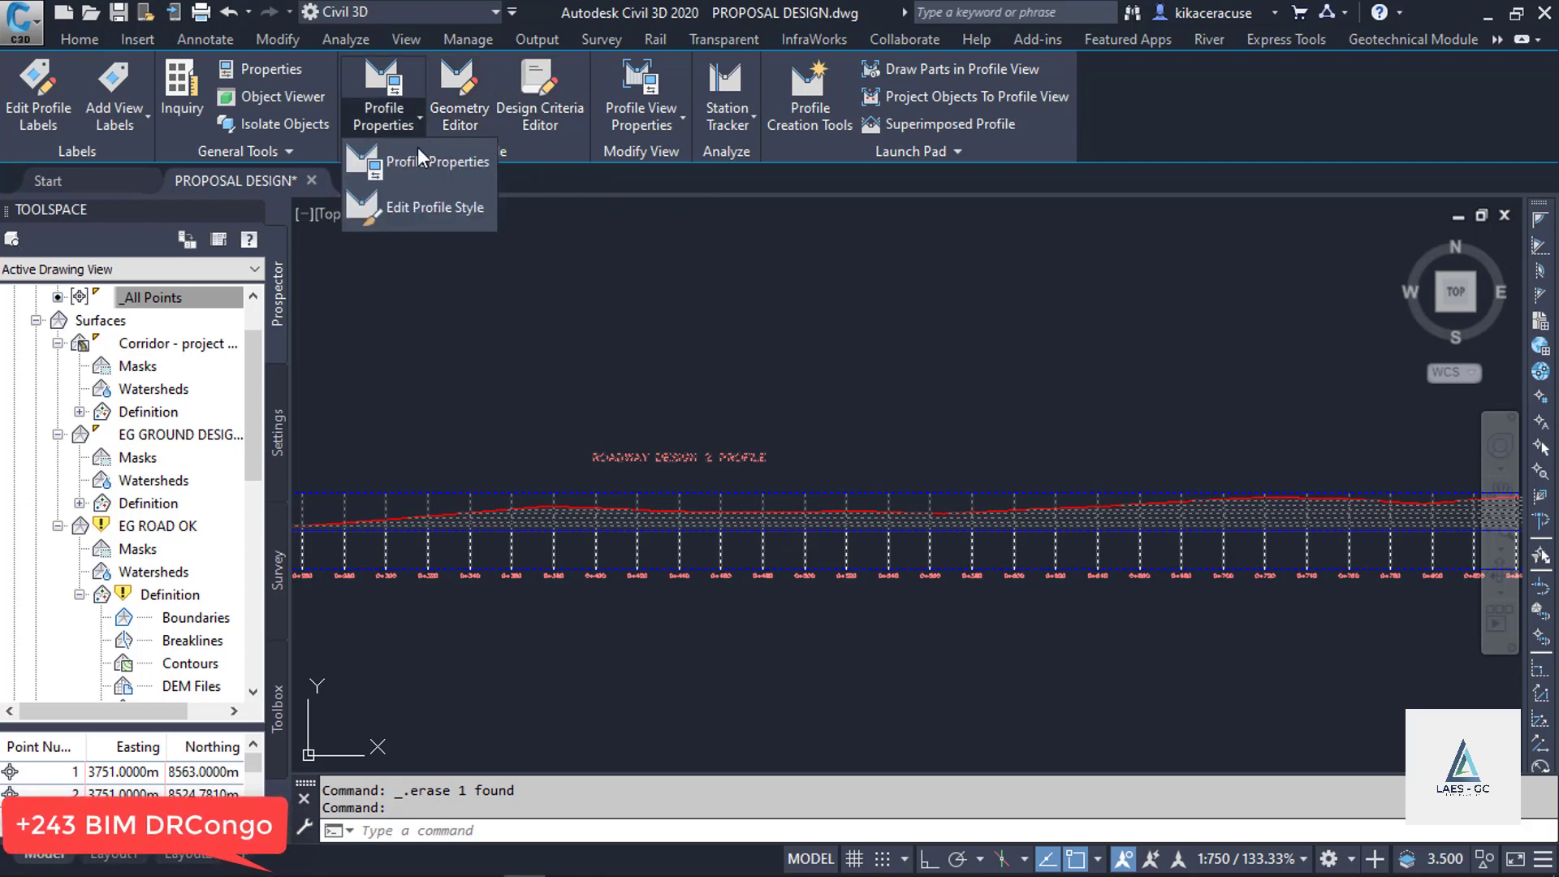
{"action": "left_click", "coordinate": [423, 162]}
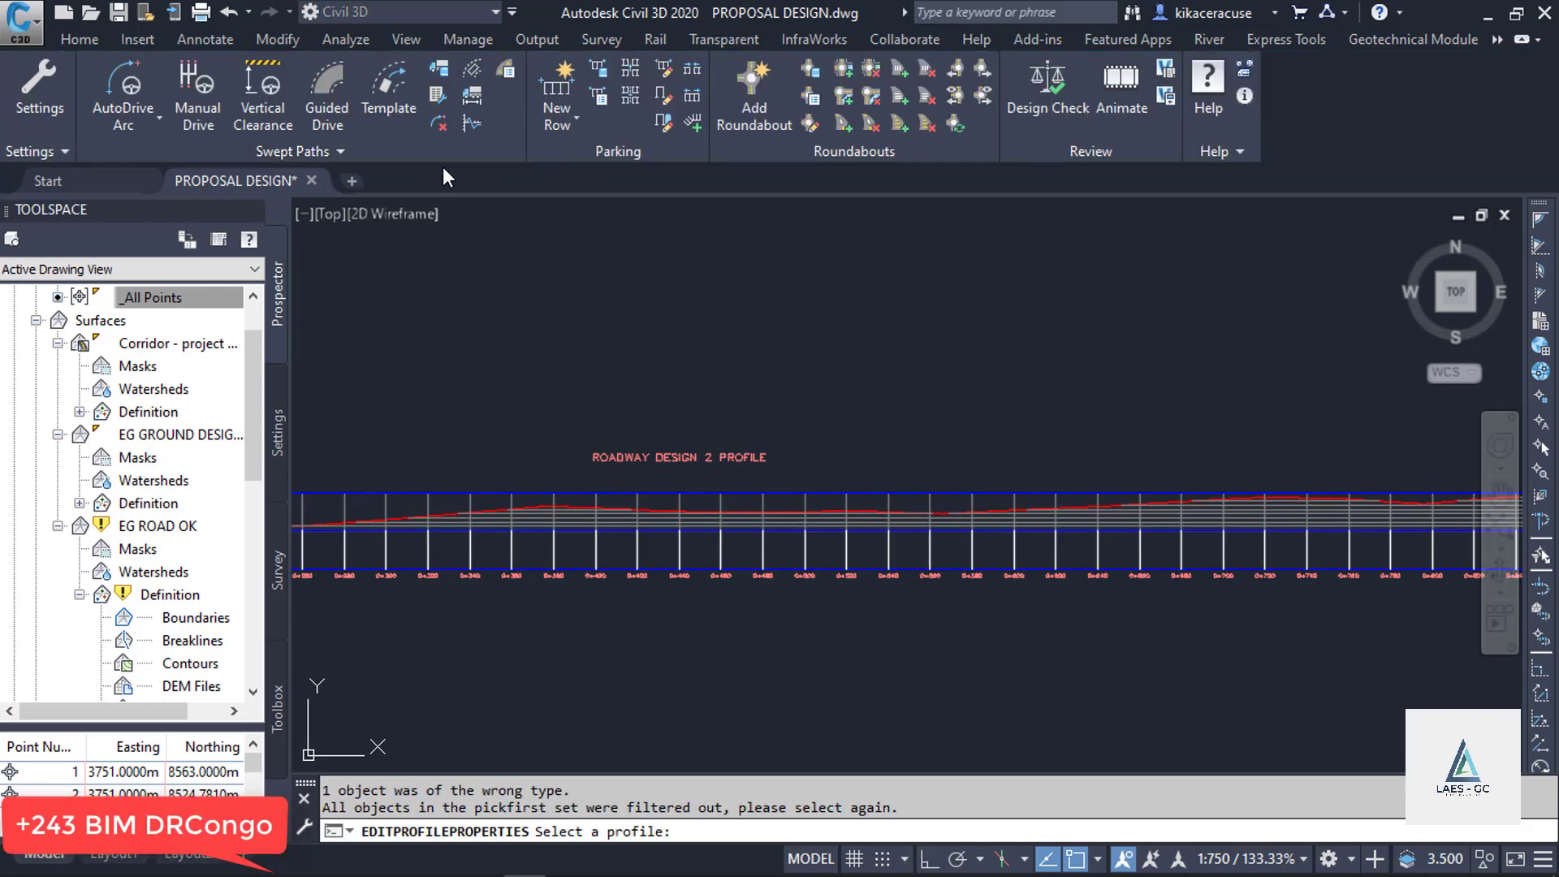
{"action": "key", "text": "Escape"}
Step: In the properties of PROFIL VIEW 2, turn off drawing of the EG GROUND profile and turn on Layout (2), and apply the changes
{"action": "left_click", "coordinate": [813, 489]}
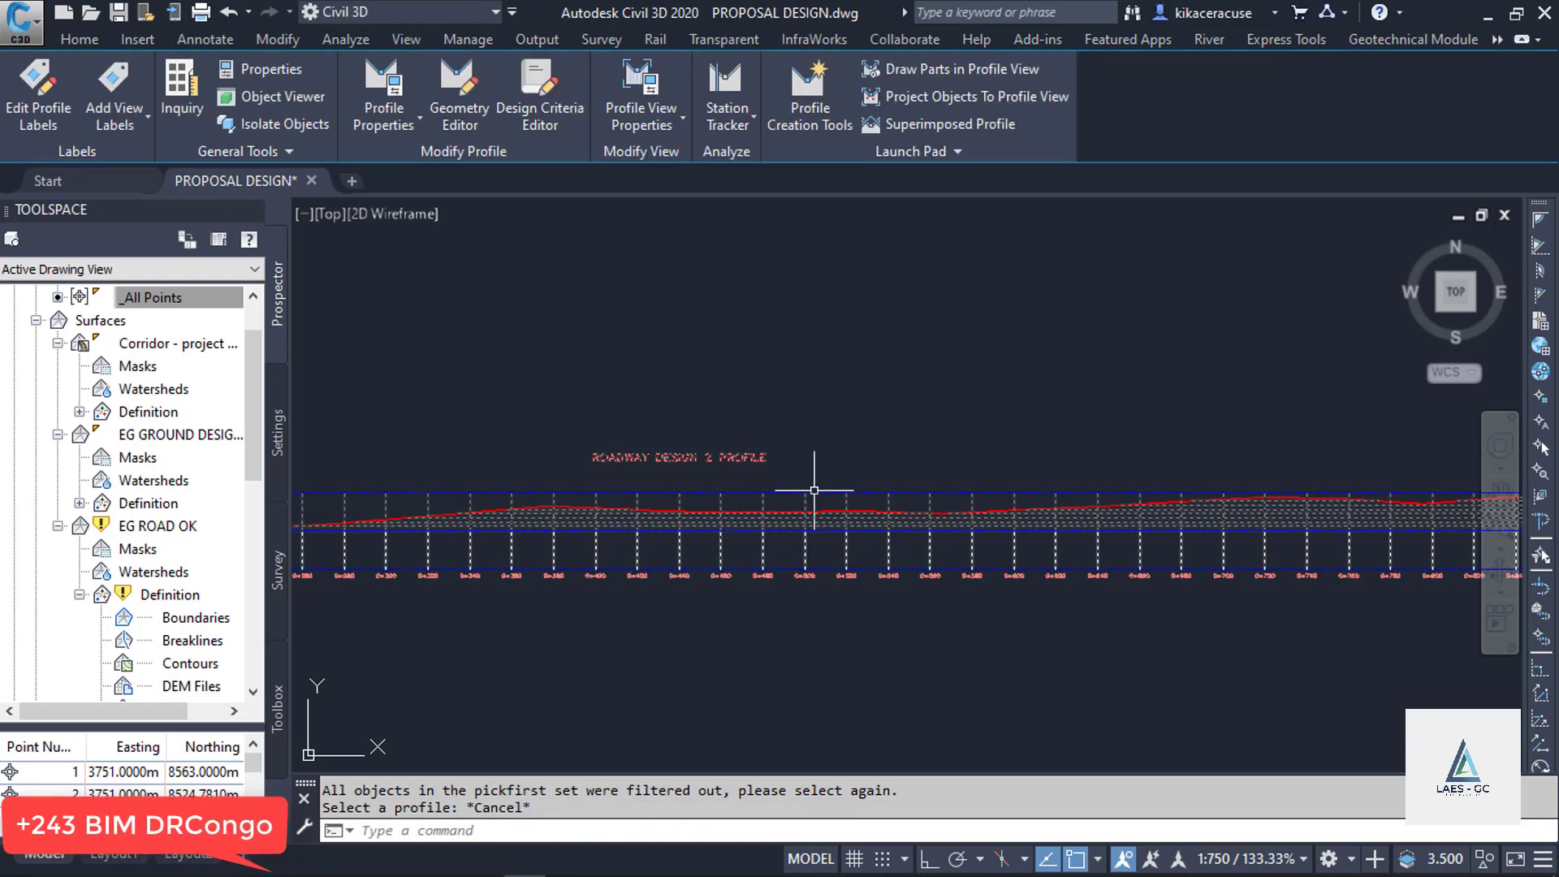
{"action": "left_click", "coordinate": [669, 121]}
{"action": "left_click", "coordinate": [666, 174]}
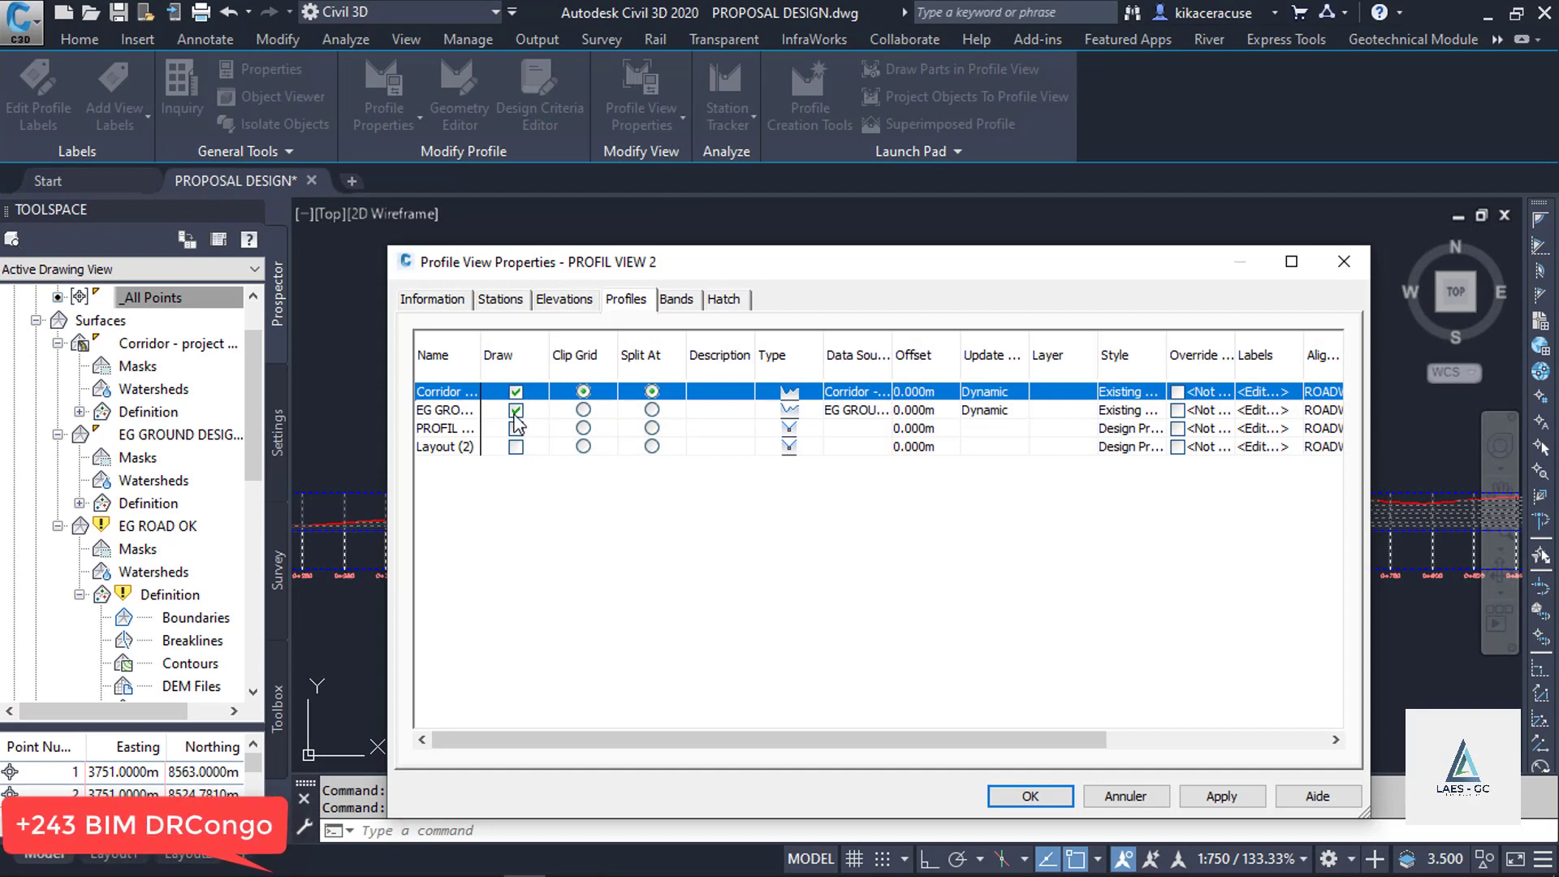
{"action": "left_click", "coordinate": [516, 411]}
{"action": "left_click", "coordinate": [516, 447]}
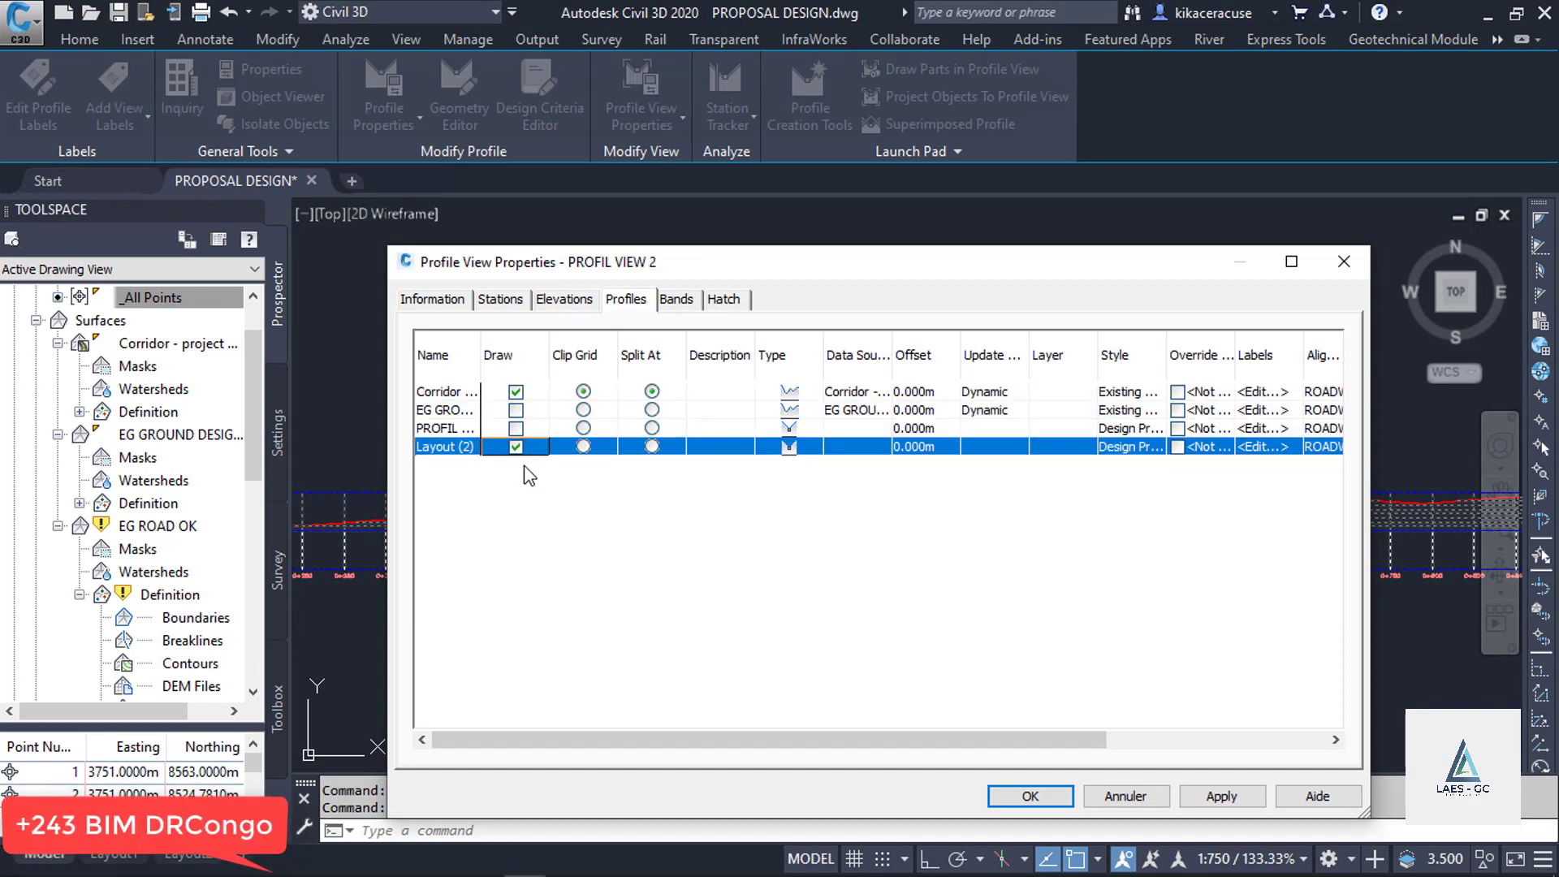
{"action": "left_click", "coordinate": [1228, 797]}
{"action": "left_click_drag", "start_coordinate": [903, 267], "coordinate": [1002, 244]}
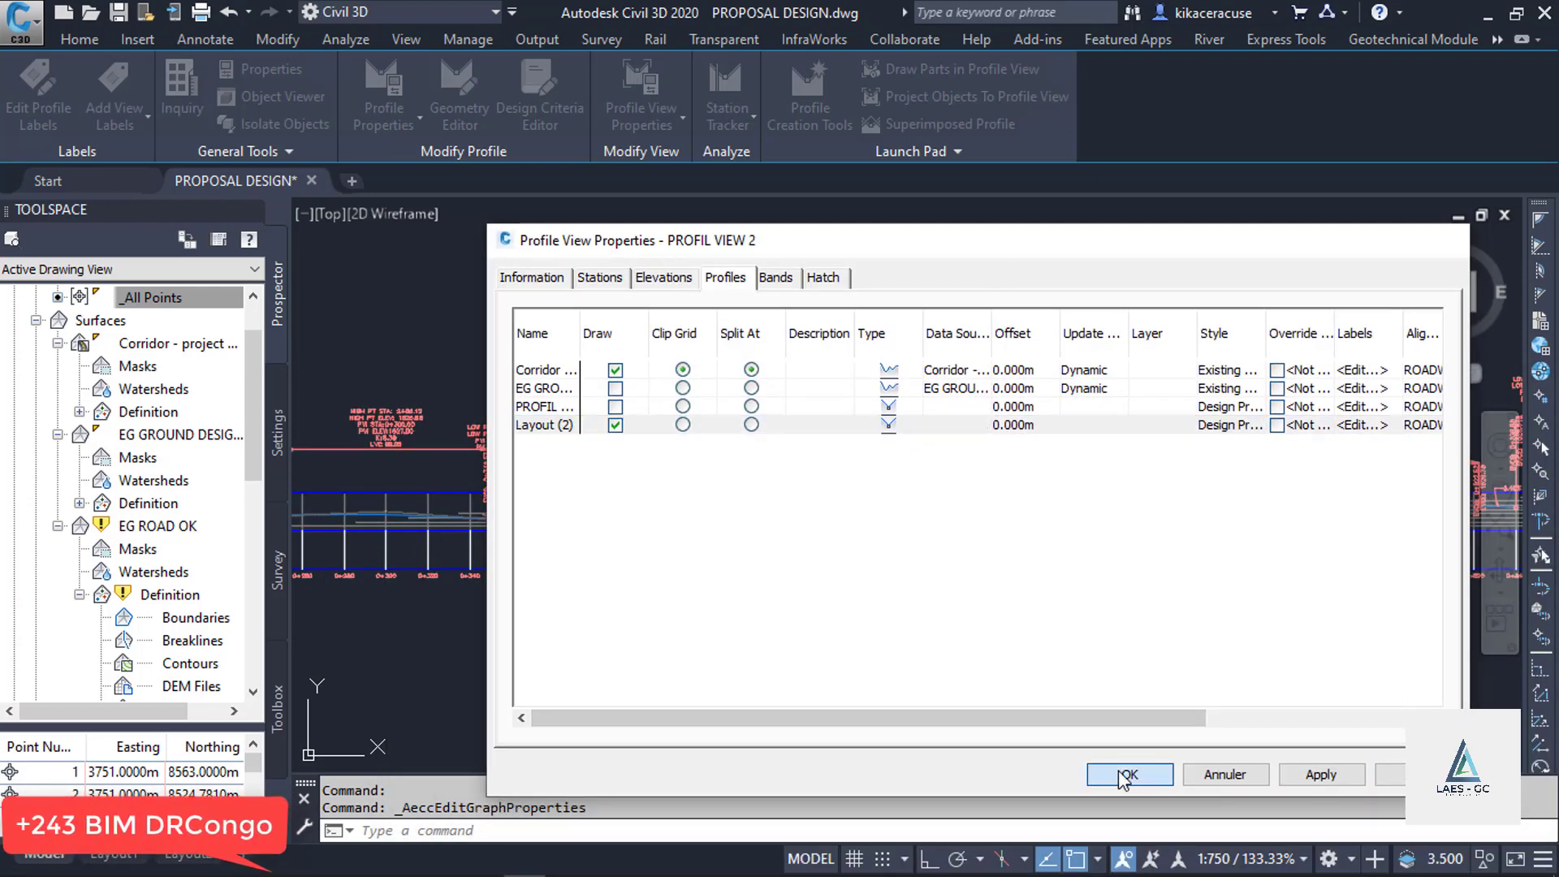
{"action": "left_click", "coordinate": [1131, 774]}
{"action": "scroll", "coordinate": [593, 463], "scroll_direction": "up", "scroll_amount": 8}
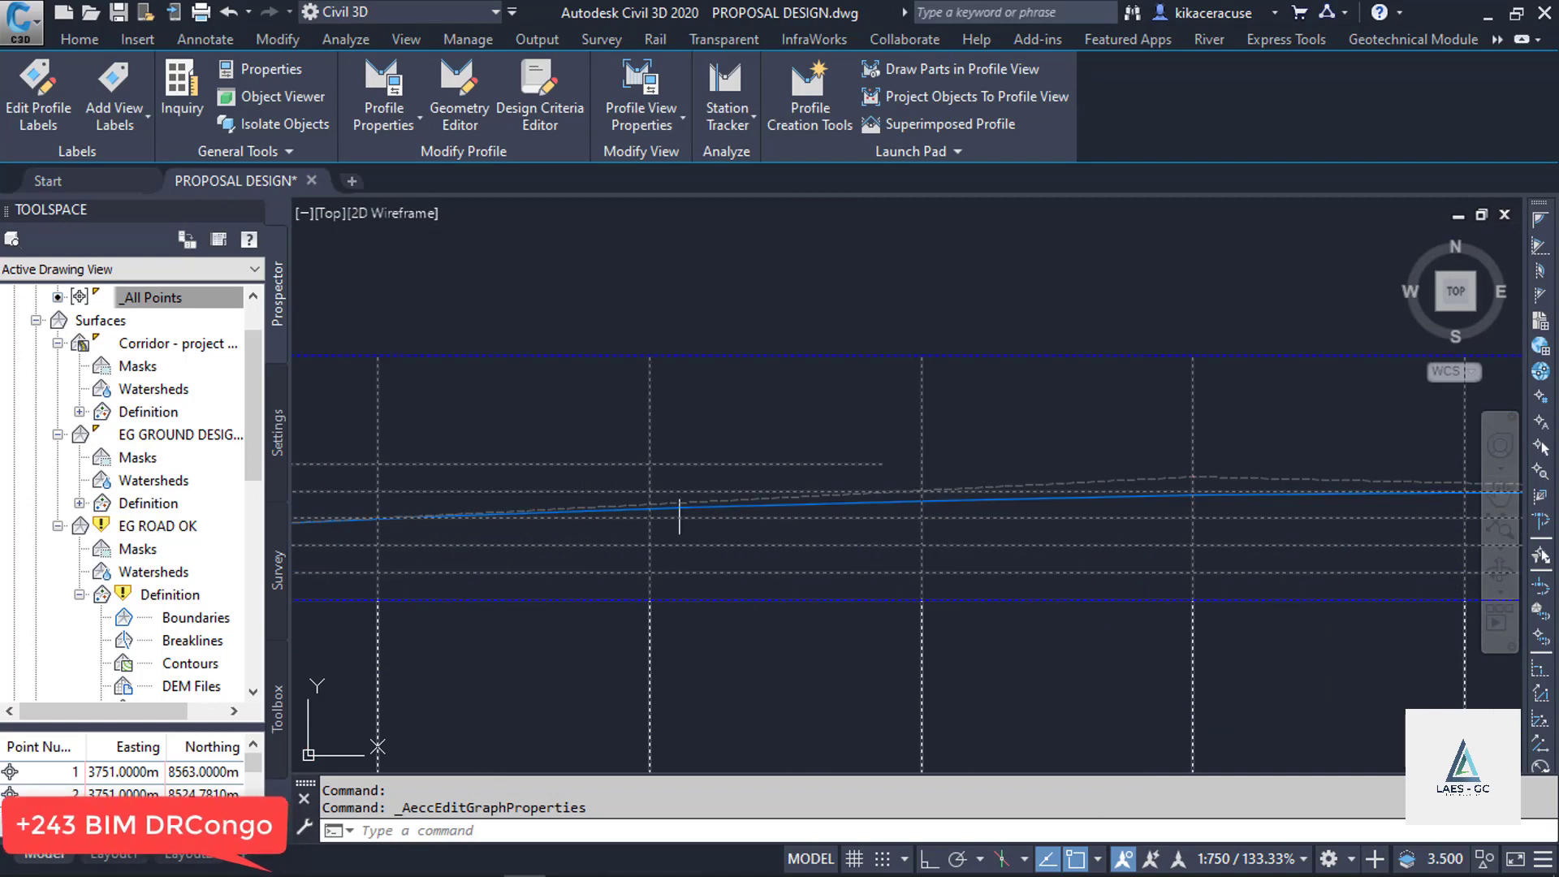
{"action": "key", "text": "F1"}
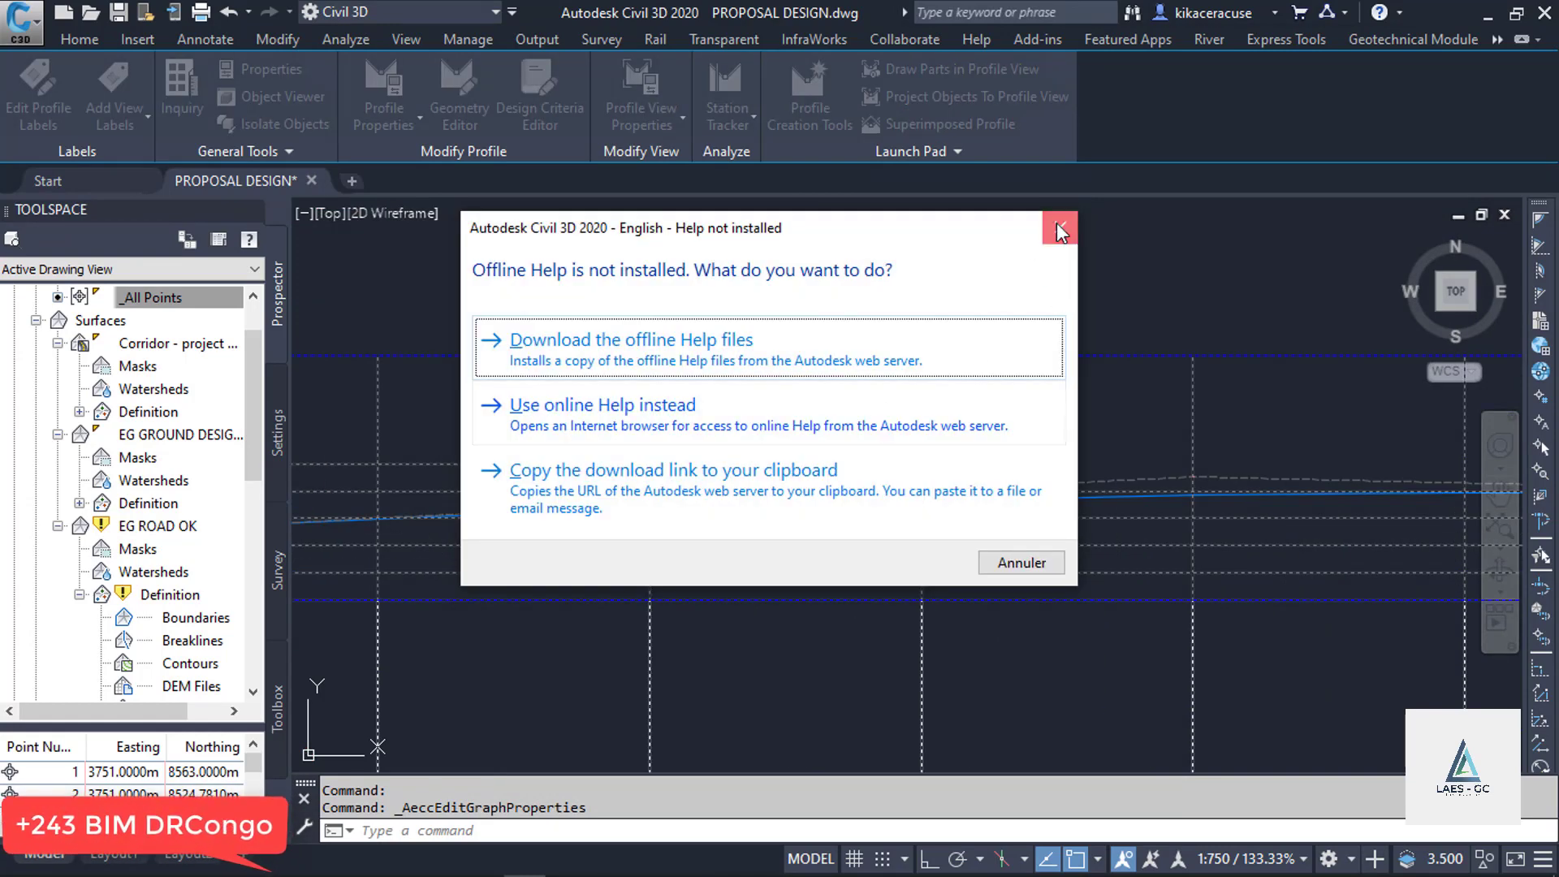
{"action": "left_click", "coordinate": [1060, 232]}
{"action": "key", "text": "Escape"}
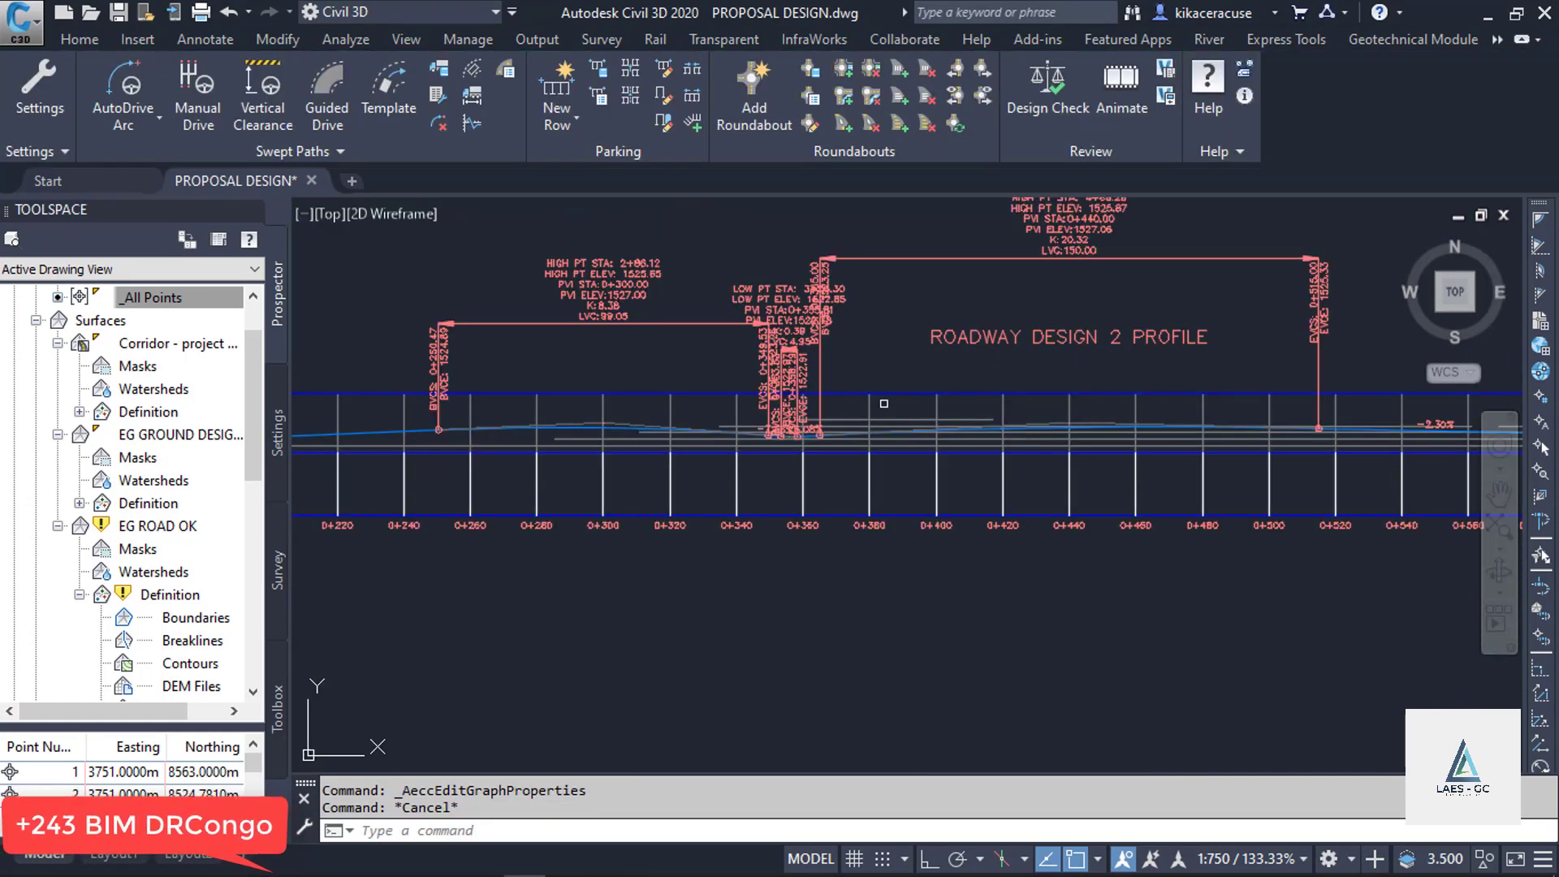
Step: Examine the grades and vertical curves of the Layout (2) profile along the whole Roadway Design 2 profile view
{"action": "scroll", "coordinate": [884, 403], "scroll_direction": "down", "scroll_amount": 2}
{"action": "scroll", "coordinate": [285, 414], "scroll_direction": "up", "scroll_amount": 5}
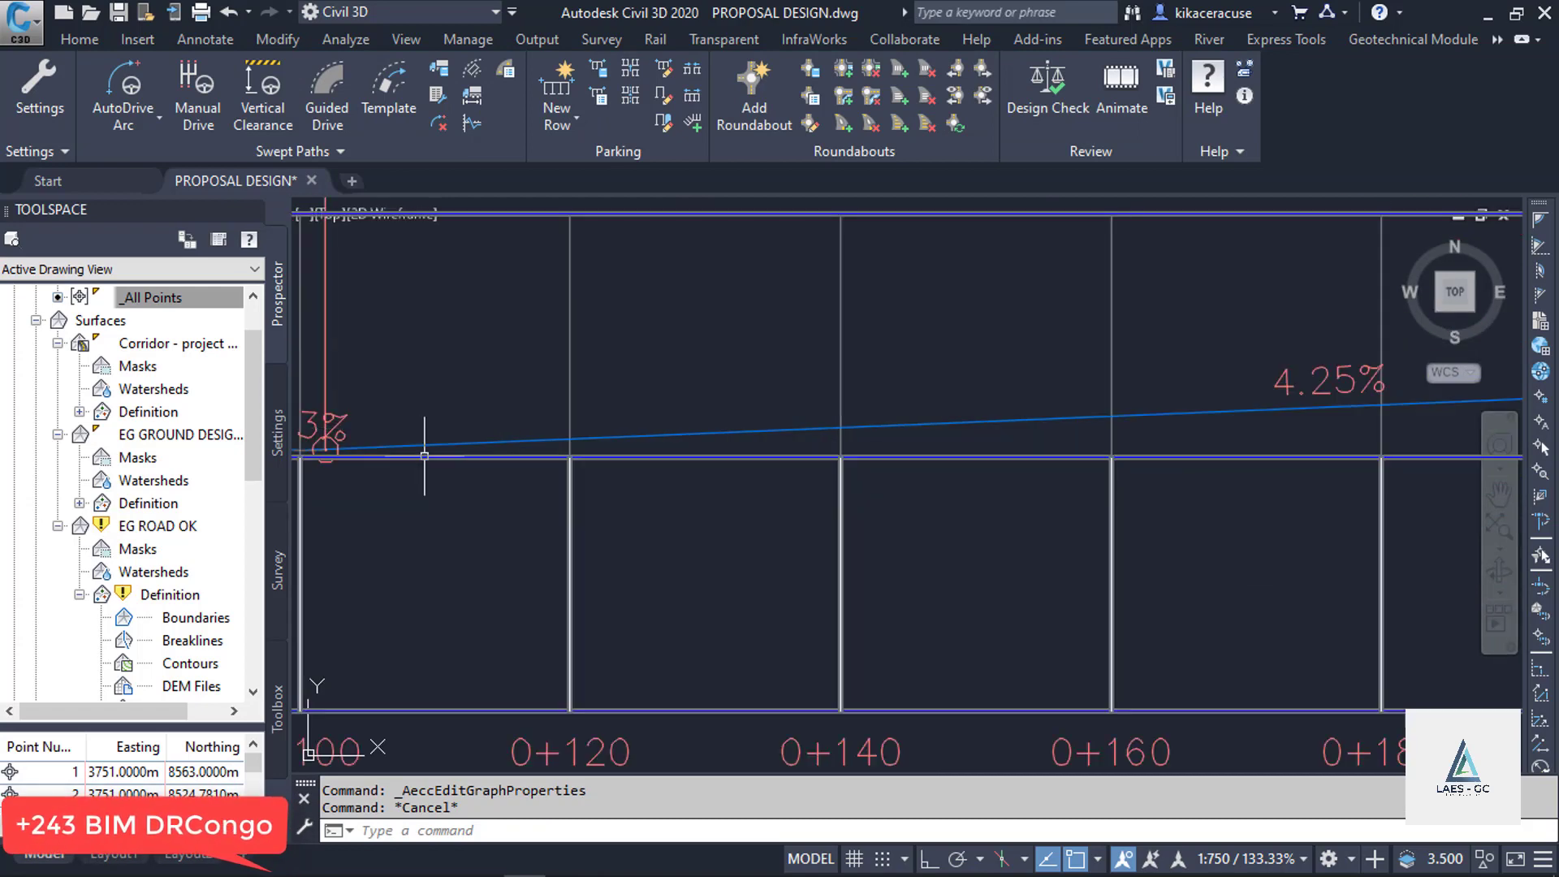
{"action": "scroll", "coordinate": [422, 452], "scroll_direction": "down", "scroll_amount": 3}
{"action": "scroll", "coordinate": [654, 436], "scroll_direction": "up", "scroll_amount": 5}
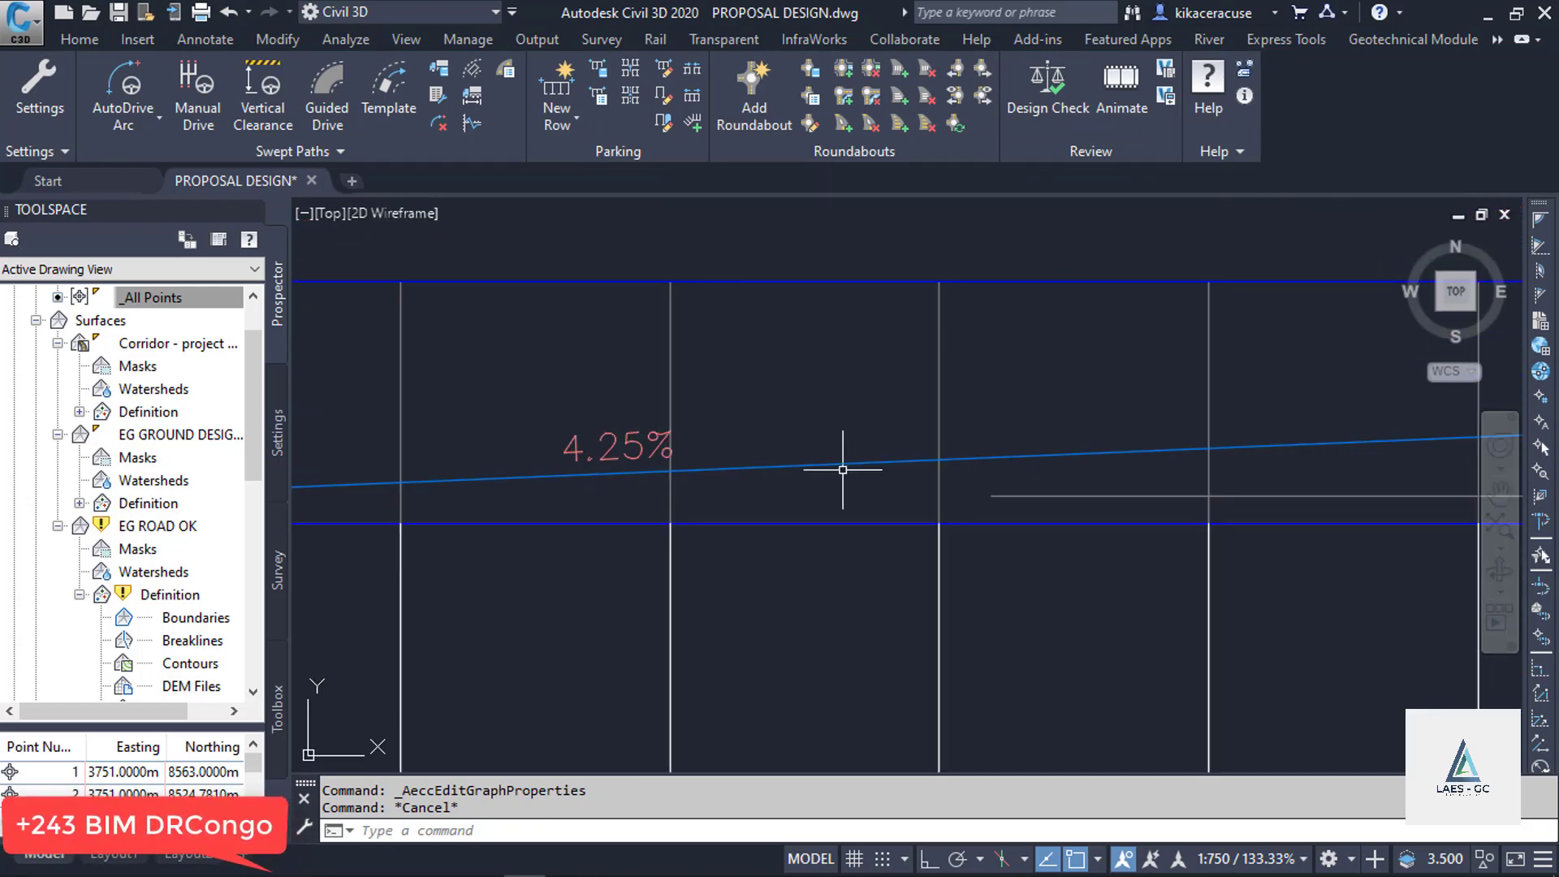
{"action": "scroll", "coordinate": [844, 472], "scroll_direction": "down", "scroll_amount": 4}
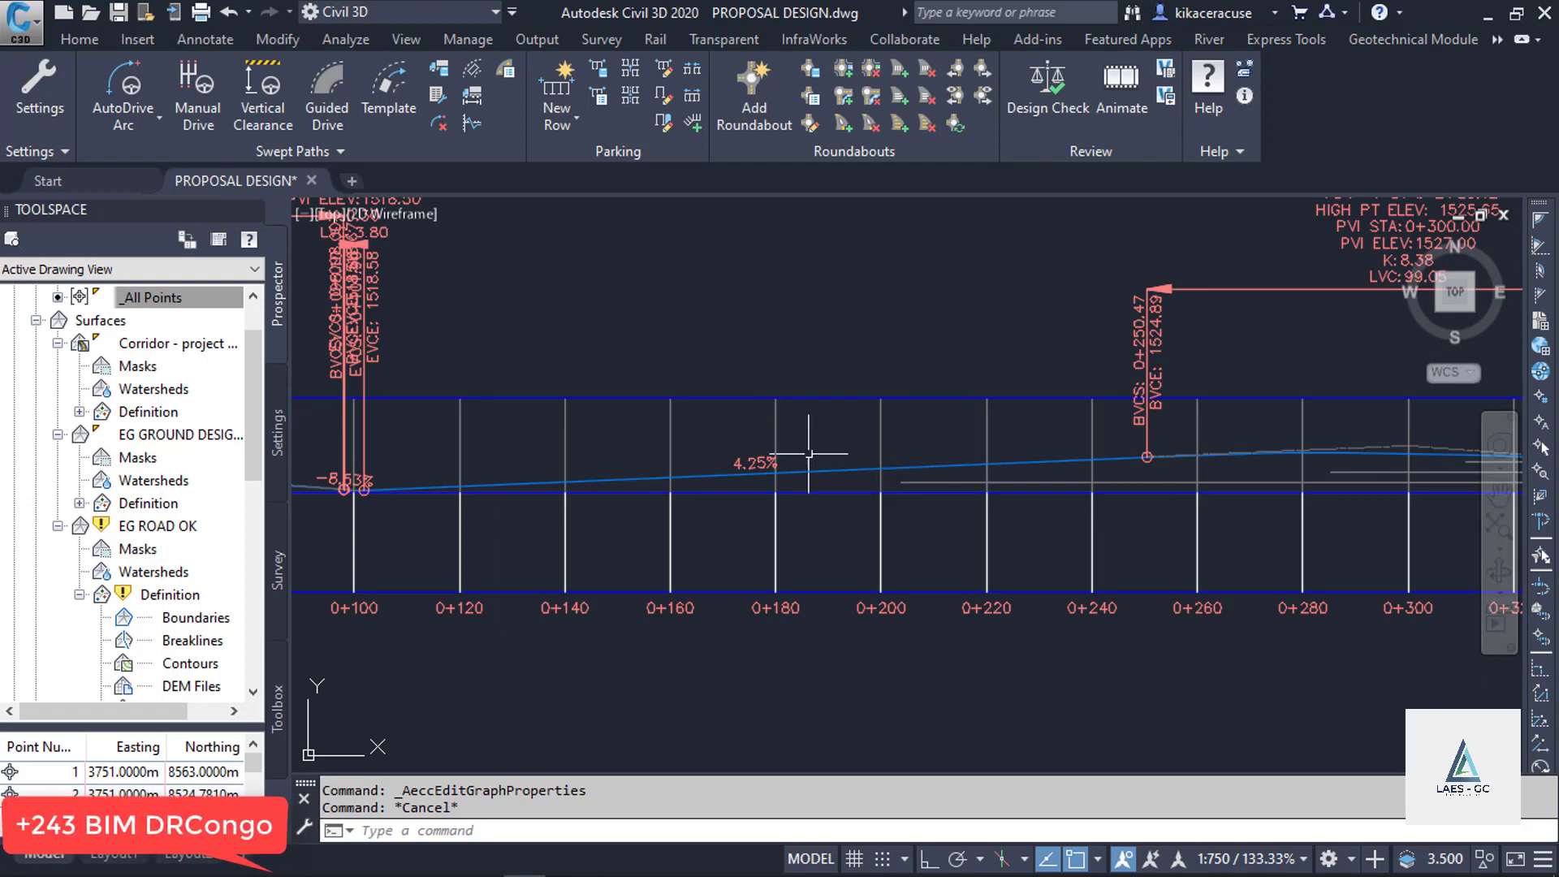
{"action": "scroll", "coordinate": [673, 459], "scroll_direction": "down", "scroll_amount": 5}
{"action": "scroll", "coordinate": [1305, 456], "scroll_direction": "up", "scroll_amount": 3}
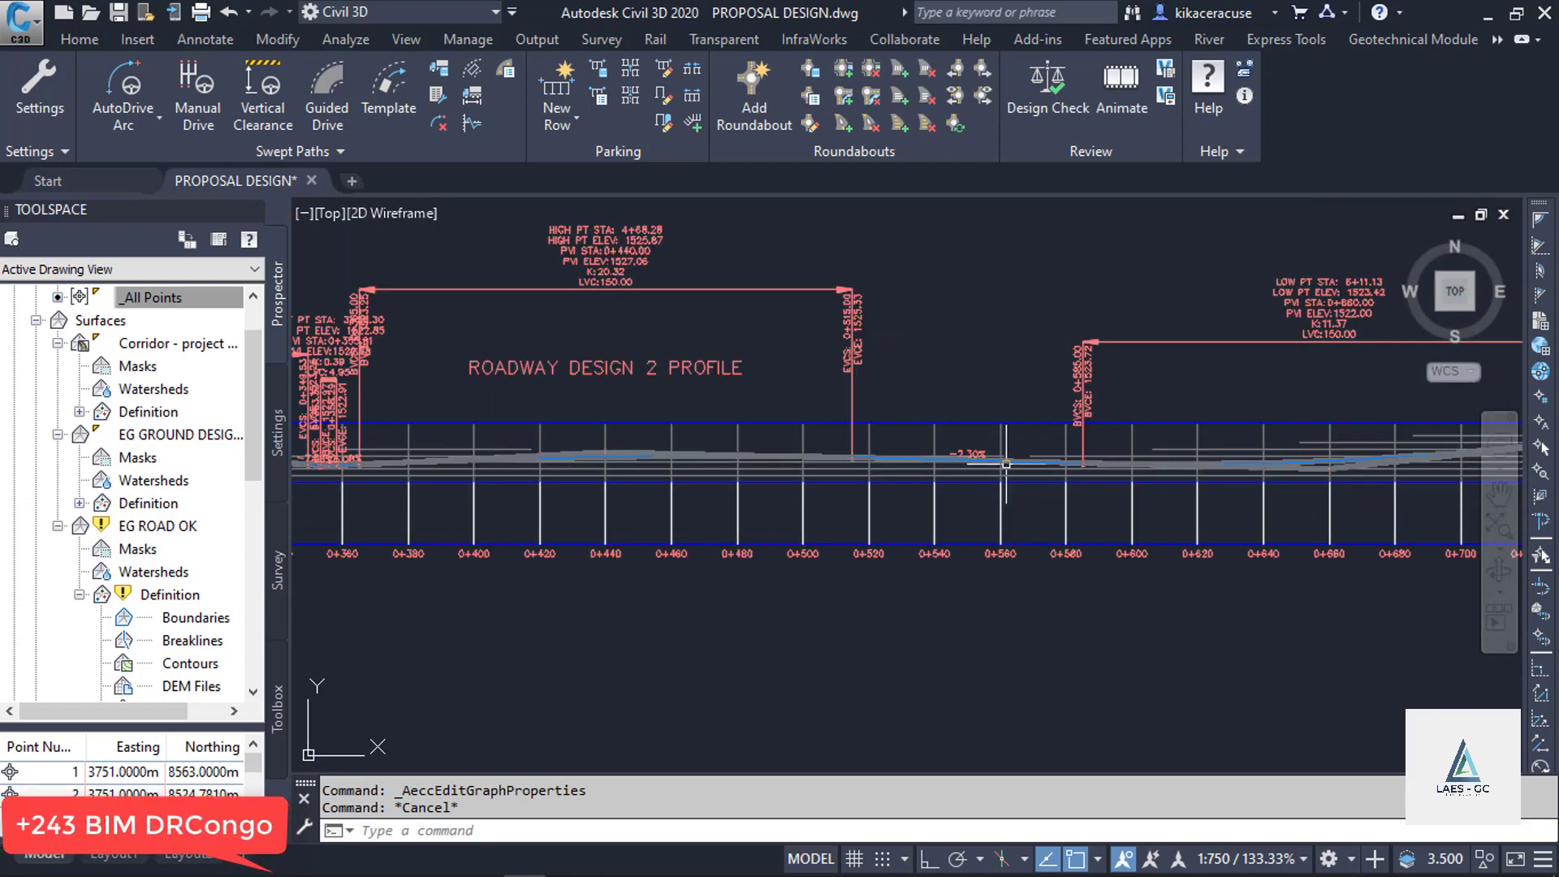
{"action": "scroll", "coordinate": [913, 424], "scroll_direction": "up", "scroll_amount": 5}
{"action": "scroll", "coordinate": [629, 407], "scroll_direction": "down", "scroll_amount": 5}
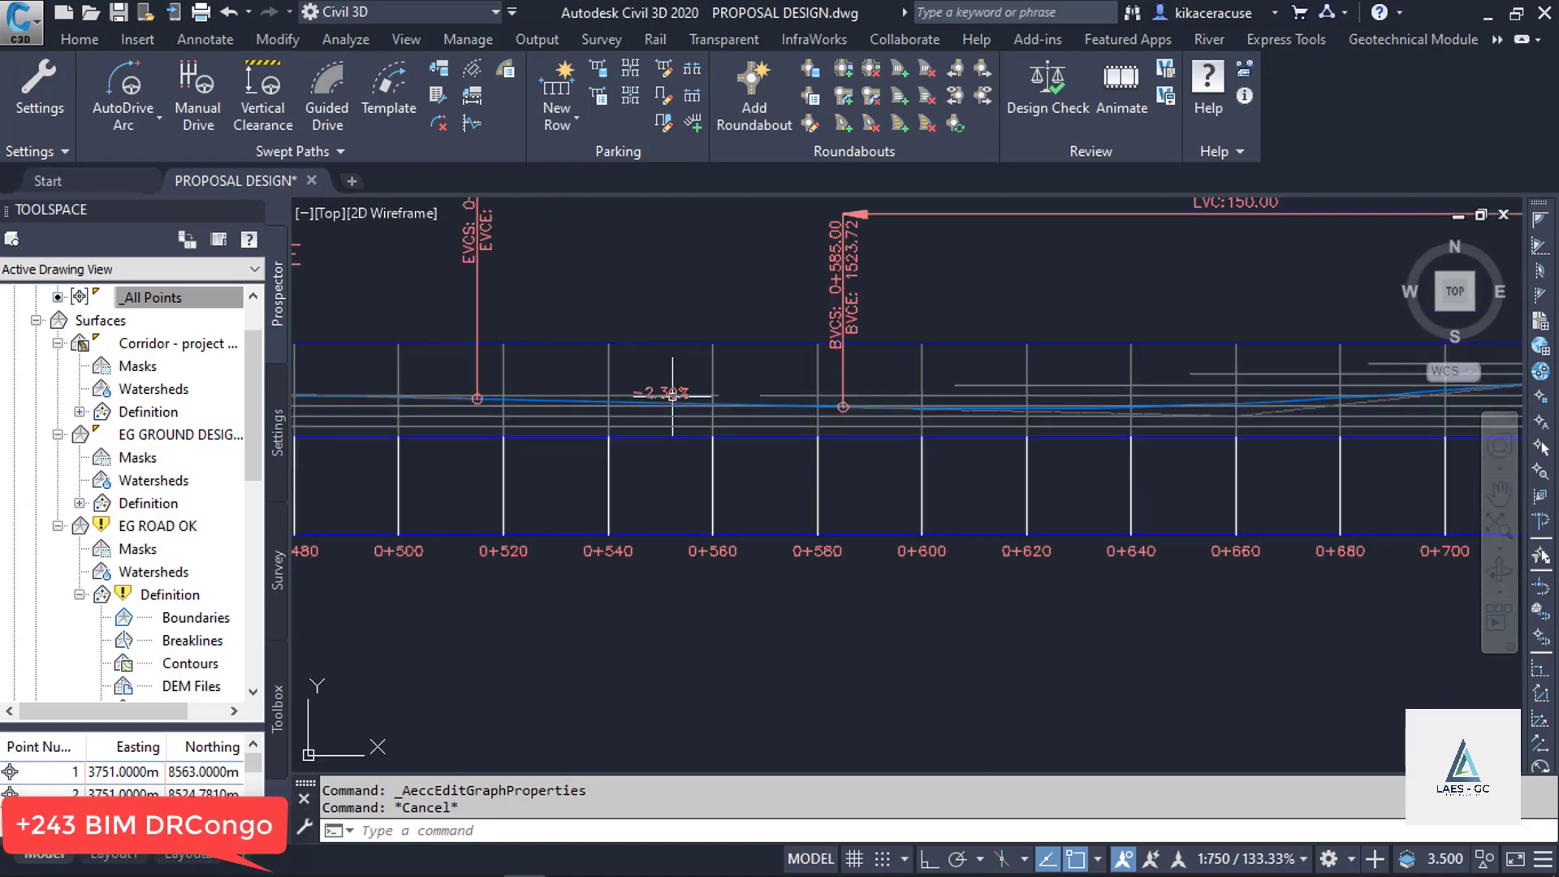
{"action": "scroll", "coordinate": [674, 396], "scroll_direction": "up", "scroll_amount": 7}
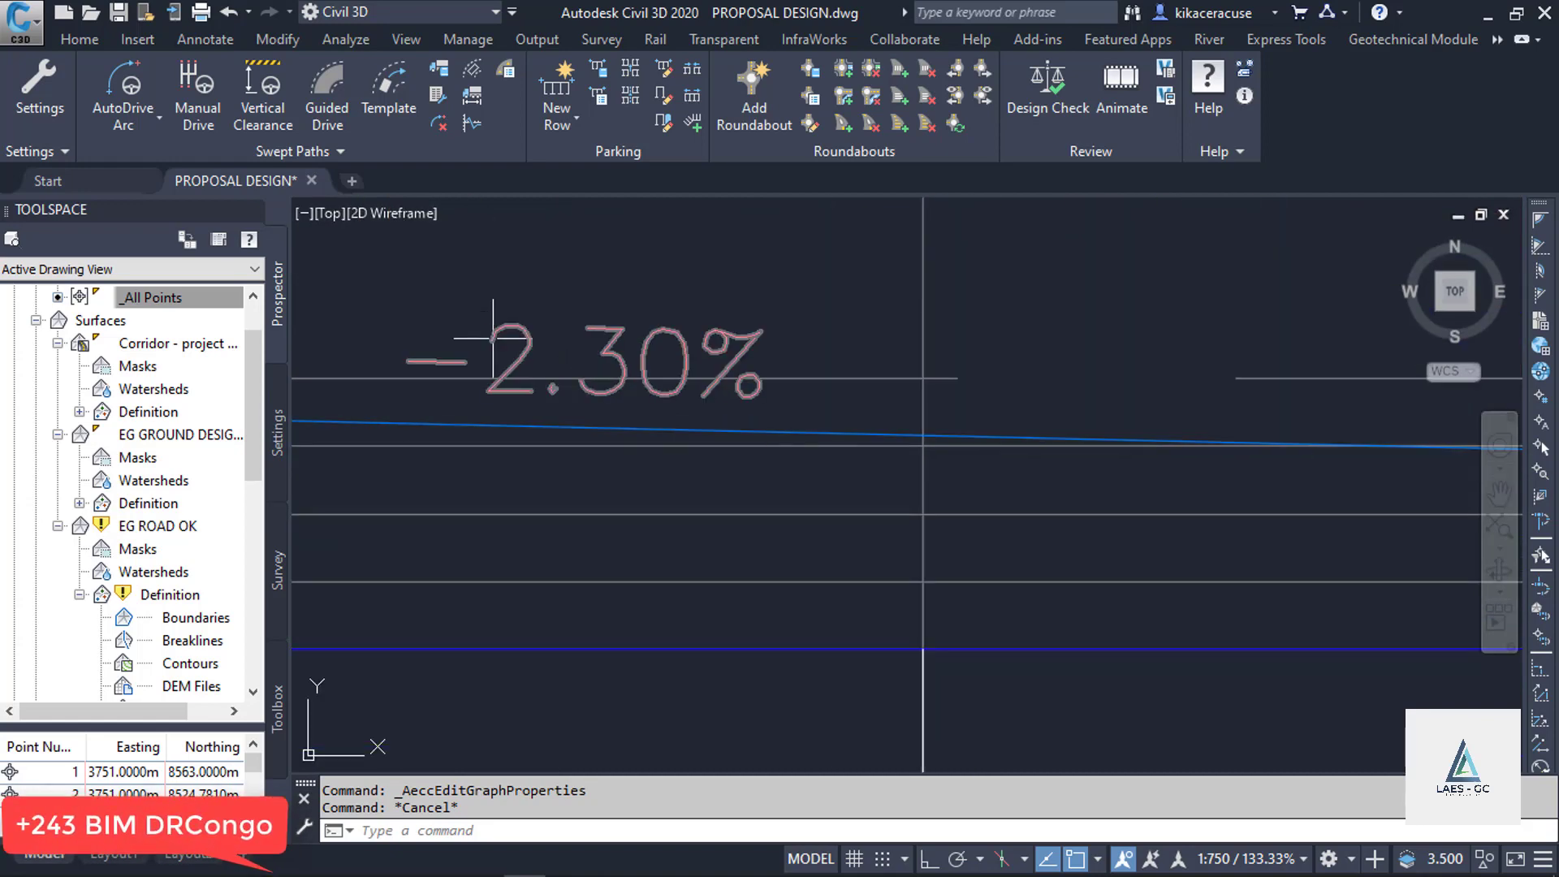
{"action": "scroll", "coordinate": [594, 425], "scroll_direction": "down", "scroll_amount": 2}
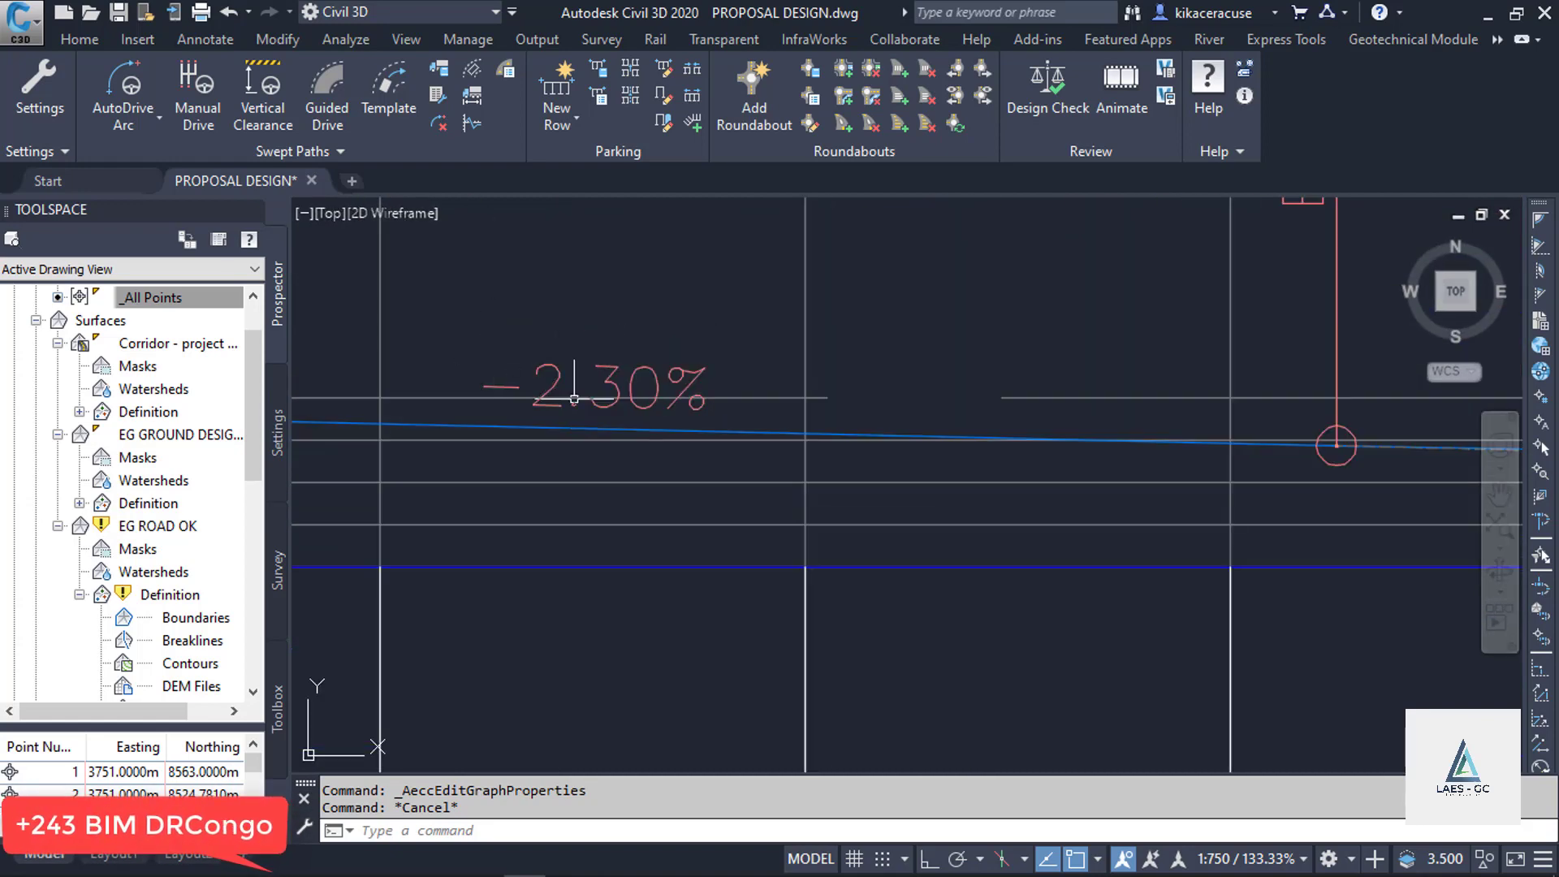
{"action": "scroll", "coordinate": [538, 410], "scroll_direction": "down", "scroll_amount": 5}
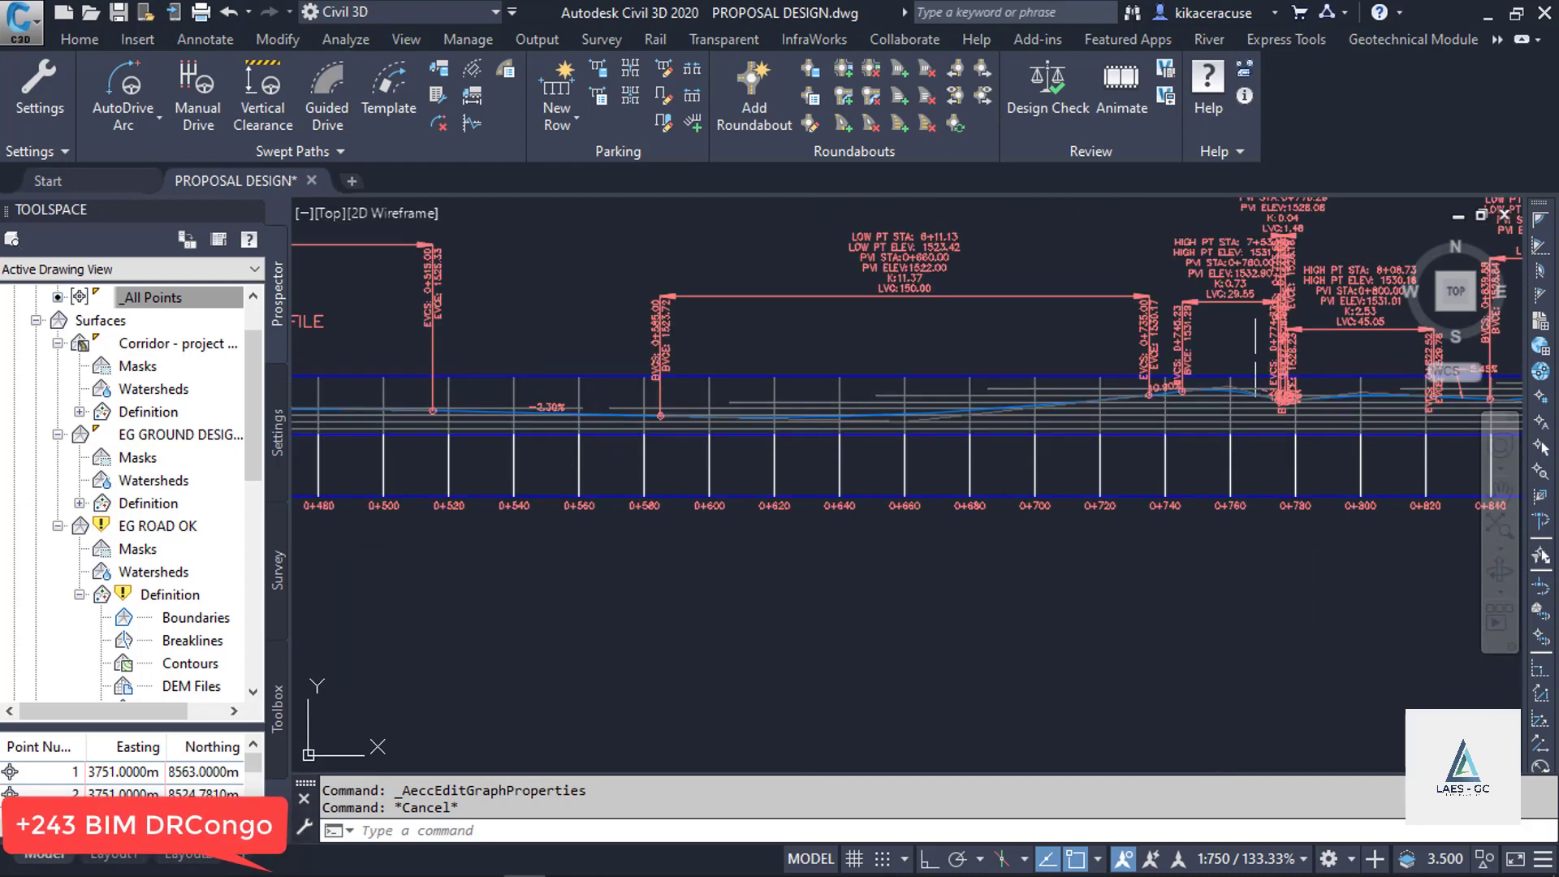
{"action": "scroll", "coordinate": [1250, 381], "scroll_direction": "up", "scroll_amount": 3}
{"action": "scroll", "coordinate": [1246, 390], "scroll_direction": "down", "scroll_amount": 8}
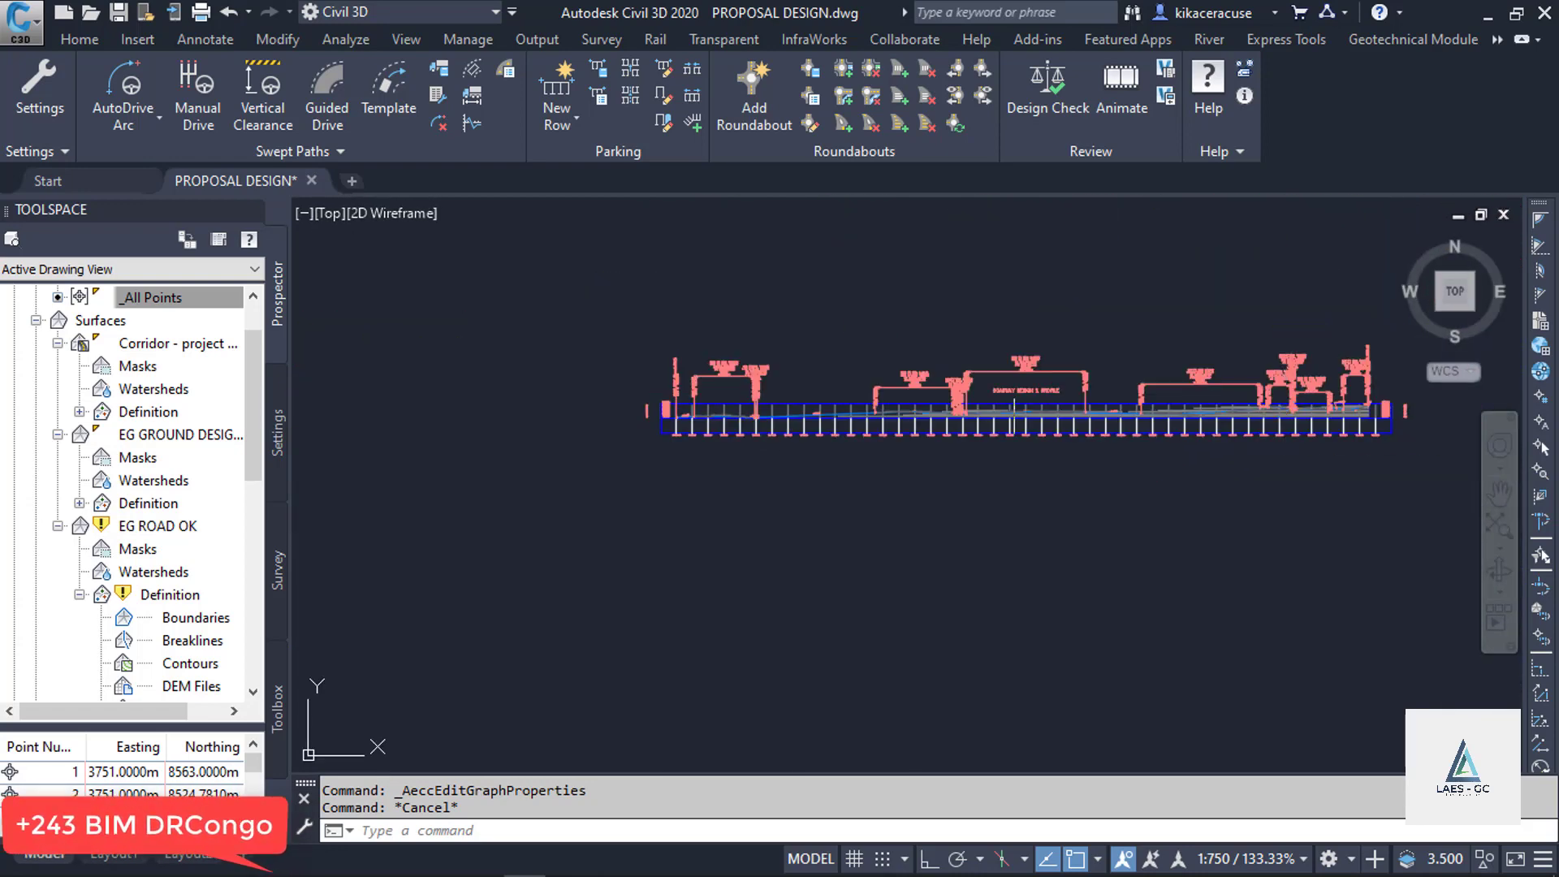
{"action": "scroll", "coordinate": [713, 420], "scroll_direction": "up", "scroll_amount": 7}
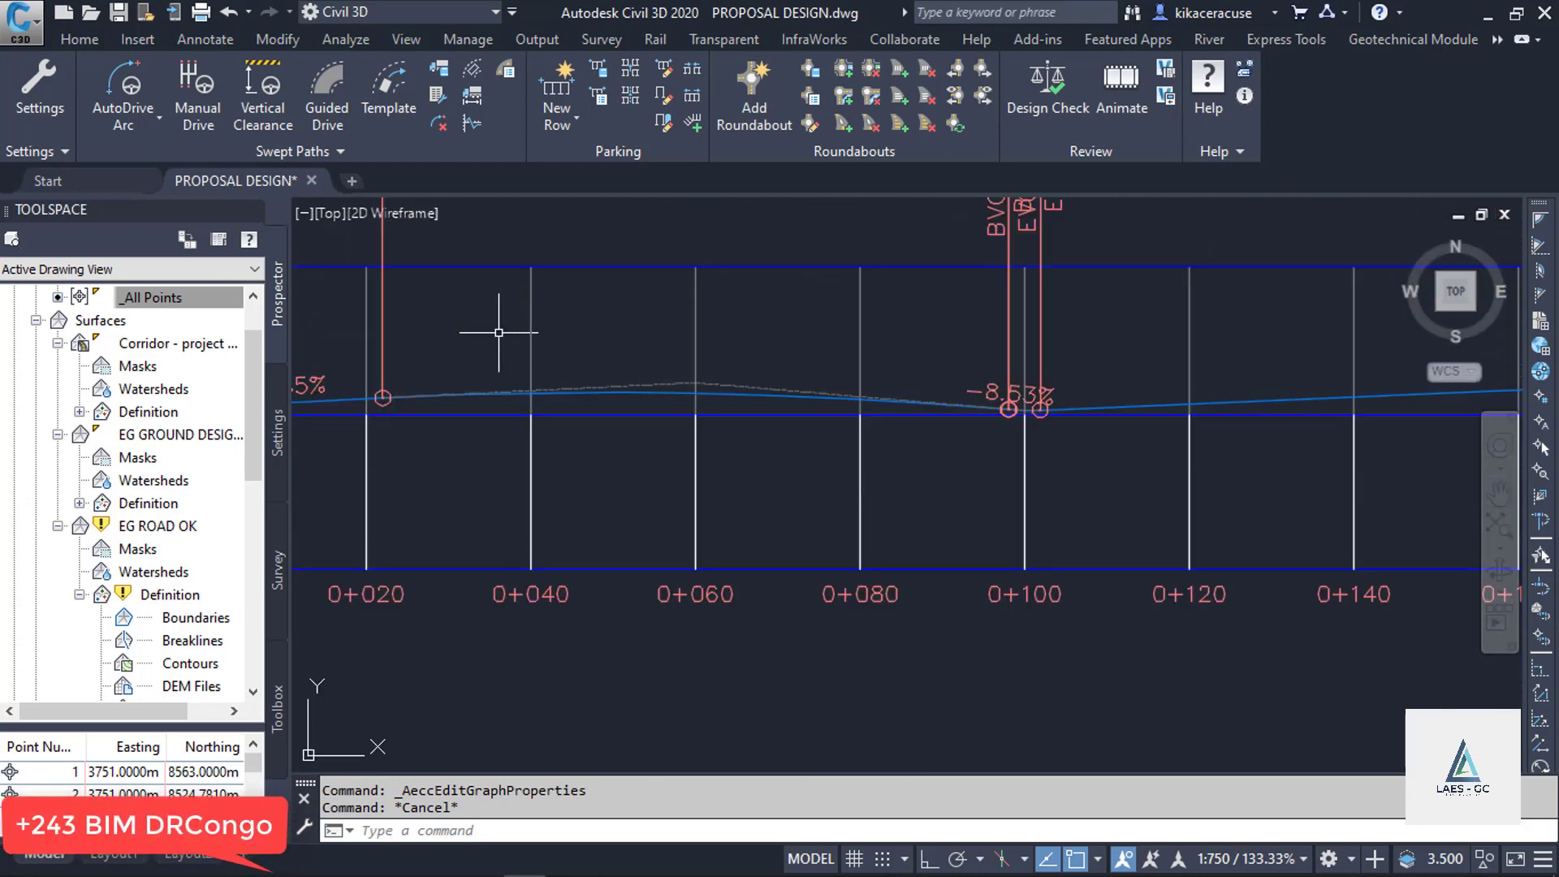
Step: Run a vertical clearance analysis on the Layout (2) profile with the default WB-40 Intermediate Semi-Trailer and its default ground clearance
{"action": "left_click", "coordinate": [263, 96]}
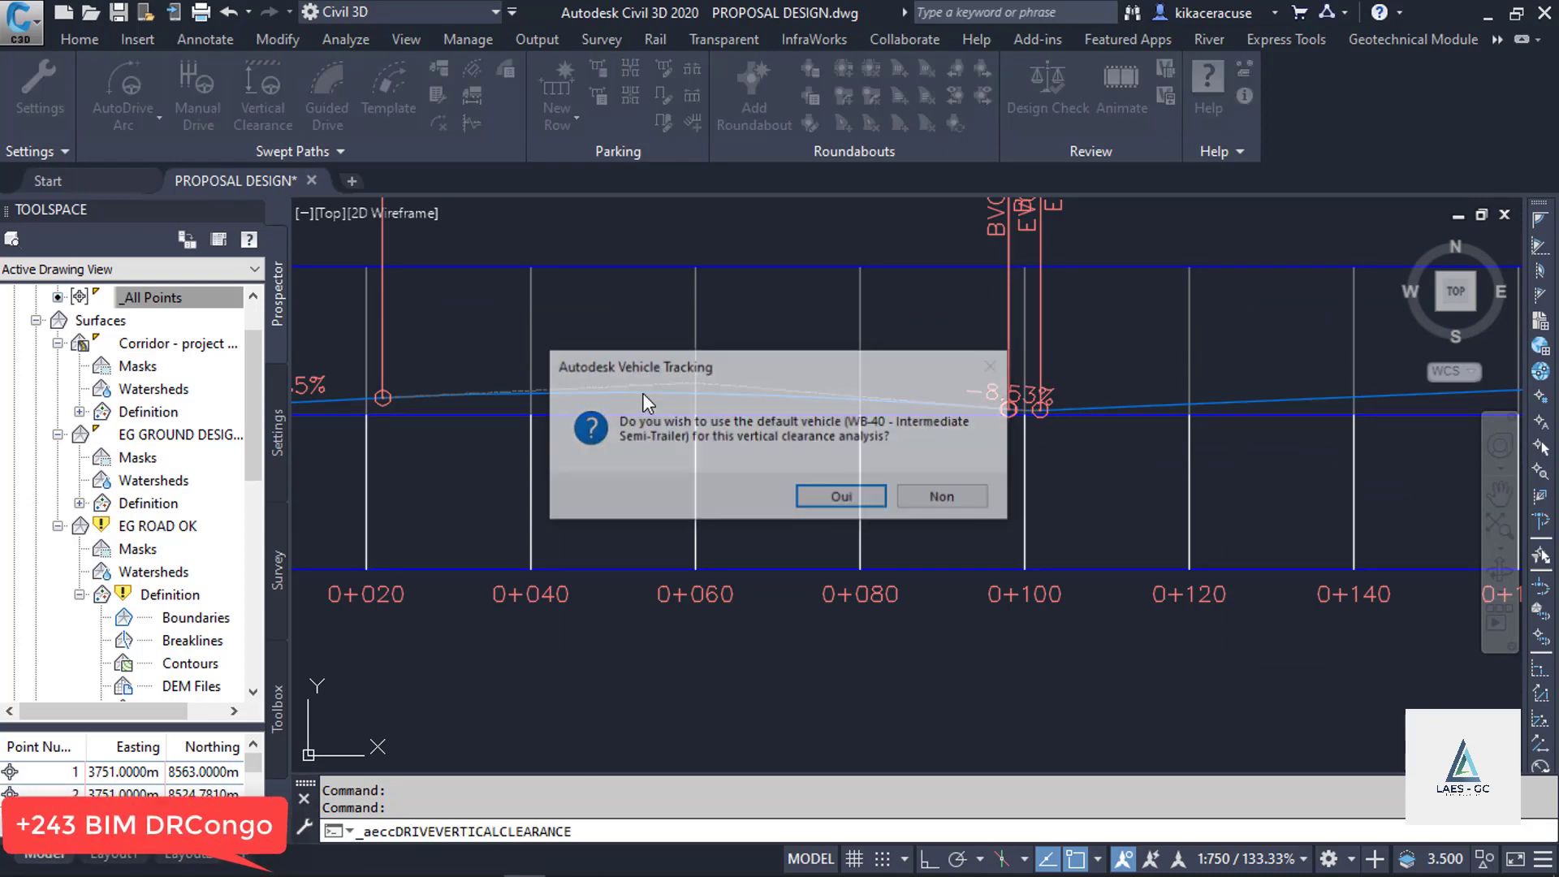
{"action": "left_click", "coordinate": [817, 491]}
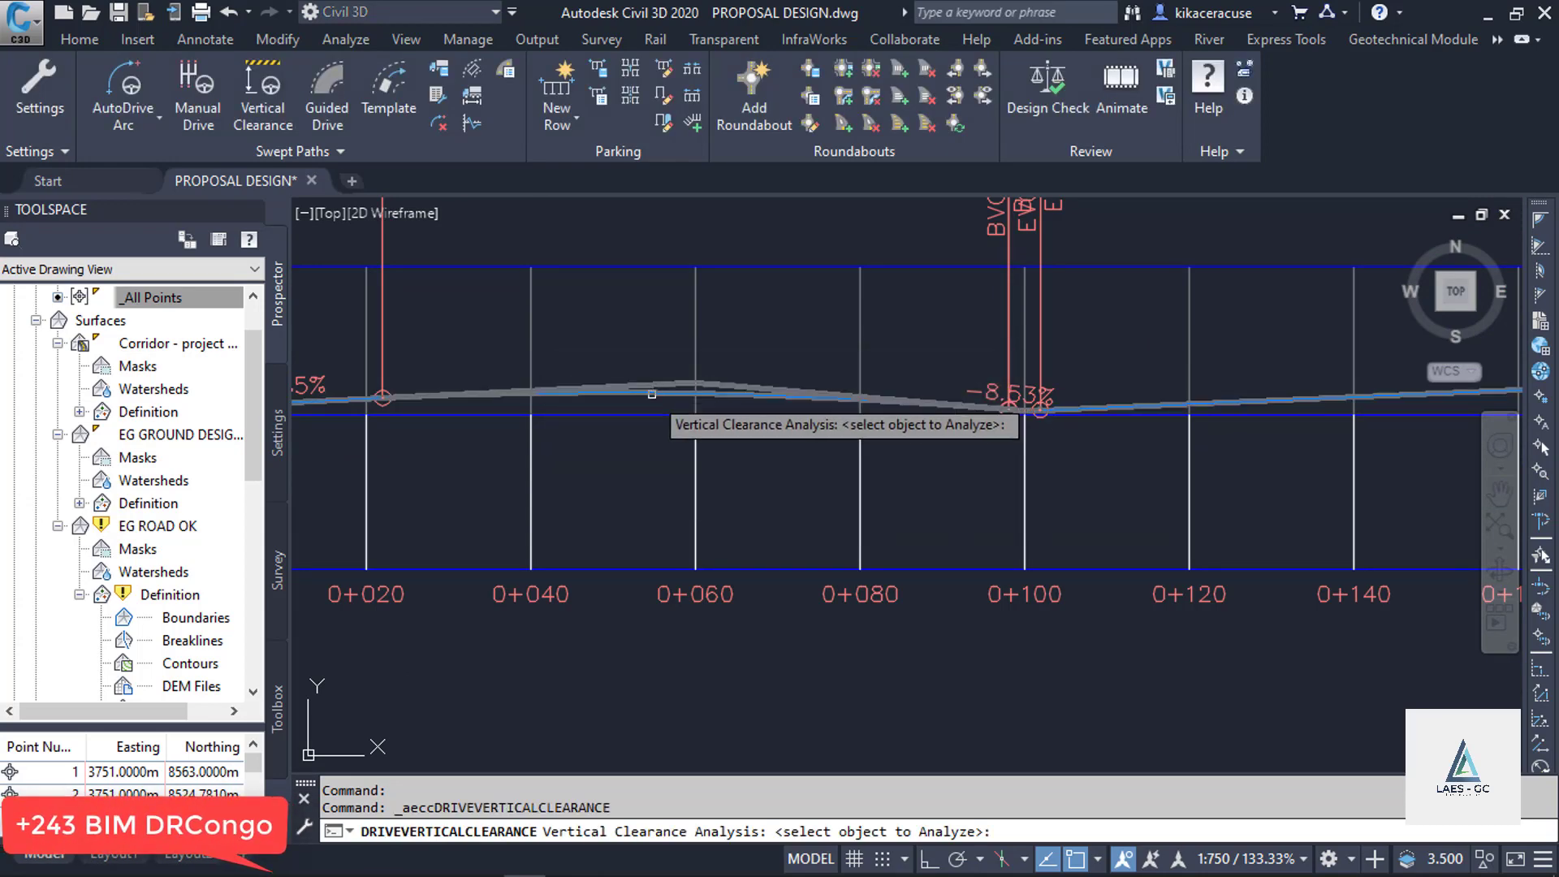
{"action": "left_click", "coordinate": [664, 394]}
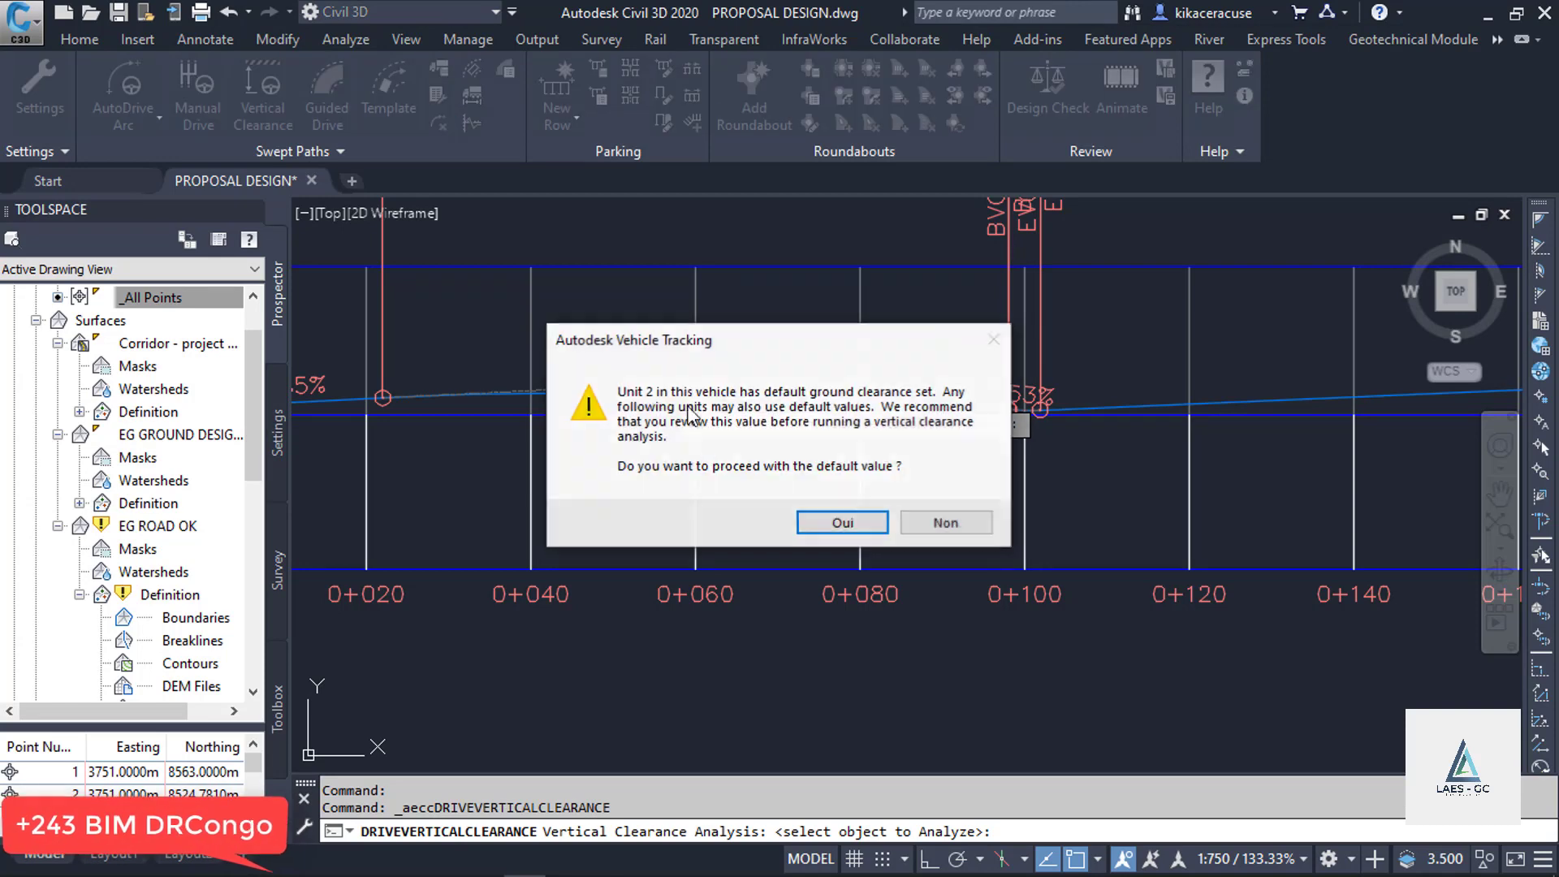
{"action": "left_click", "coordinate": [814, 524]}
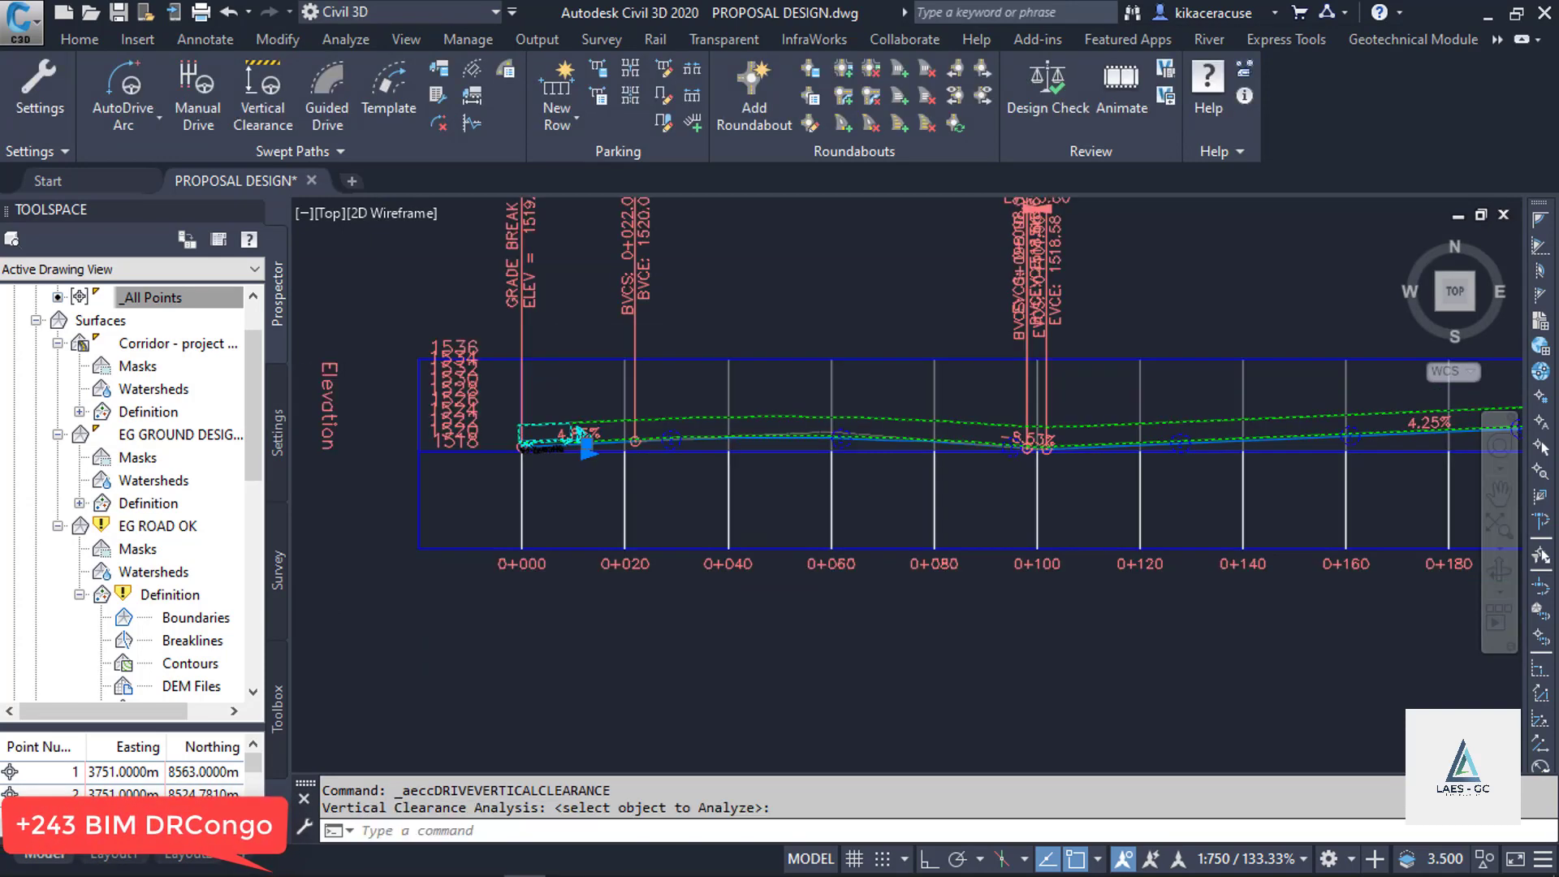
Step: Examine the semi-trailer's clearance path along the Layout (2) profile, from the start to the vehicle's end position in the dip near station 0+780
{"action": "scroll", "coordinate": [1056, 512], "scroll_direction": "down", "scroll_amount": 2}
{"action": "scroll", "coordinate": [872, 494], "scroll_direction": "up", "scroll_amount": 6}
{"action": "scroll", "coordinate": [621, 461], "scroll_direction": "down", "scroll_amount": 5}
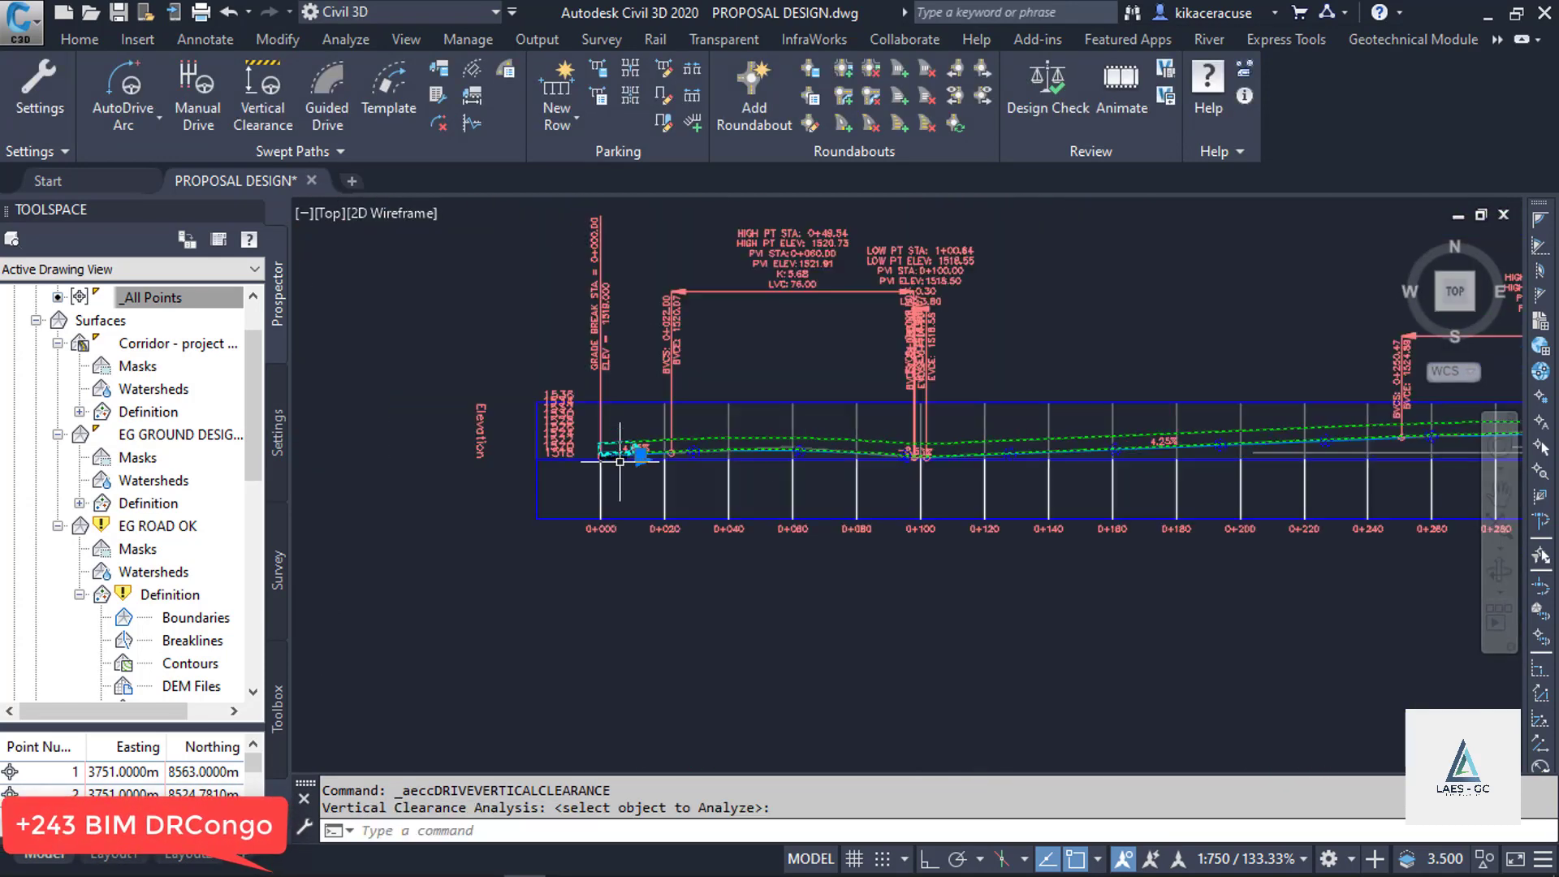
{"action": "scroll", "coordinate": [620, 461], "scroll_direction": "down", "scroll_amount": 5}
{"action": "scroll", "coordinate": [991, 406], "scroll_direction": "up", "scroll_amount": 5}
{"action": "scroll", "coordinate": [1251, 357], "scroll_direction": "up", "scroll_amount": 4}
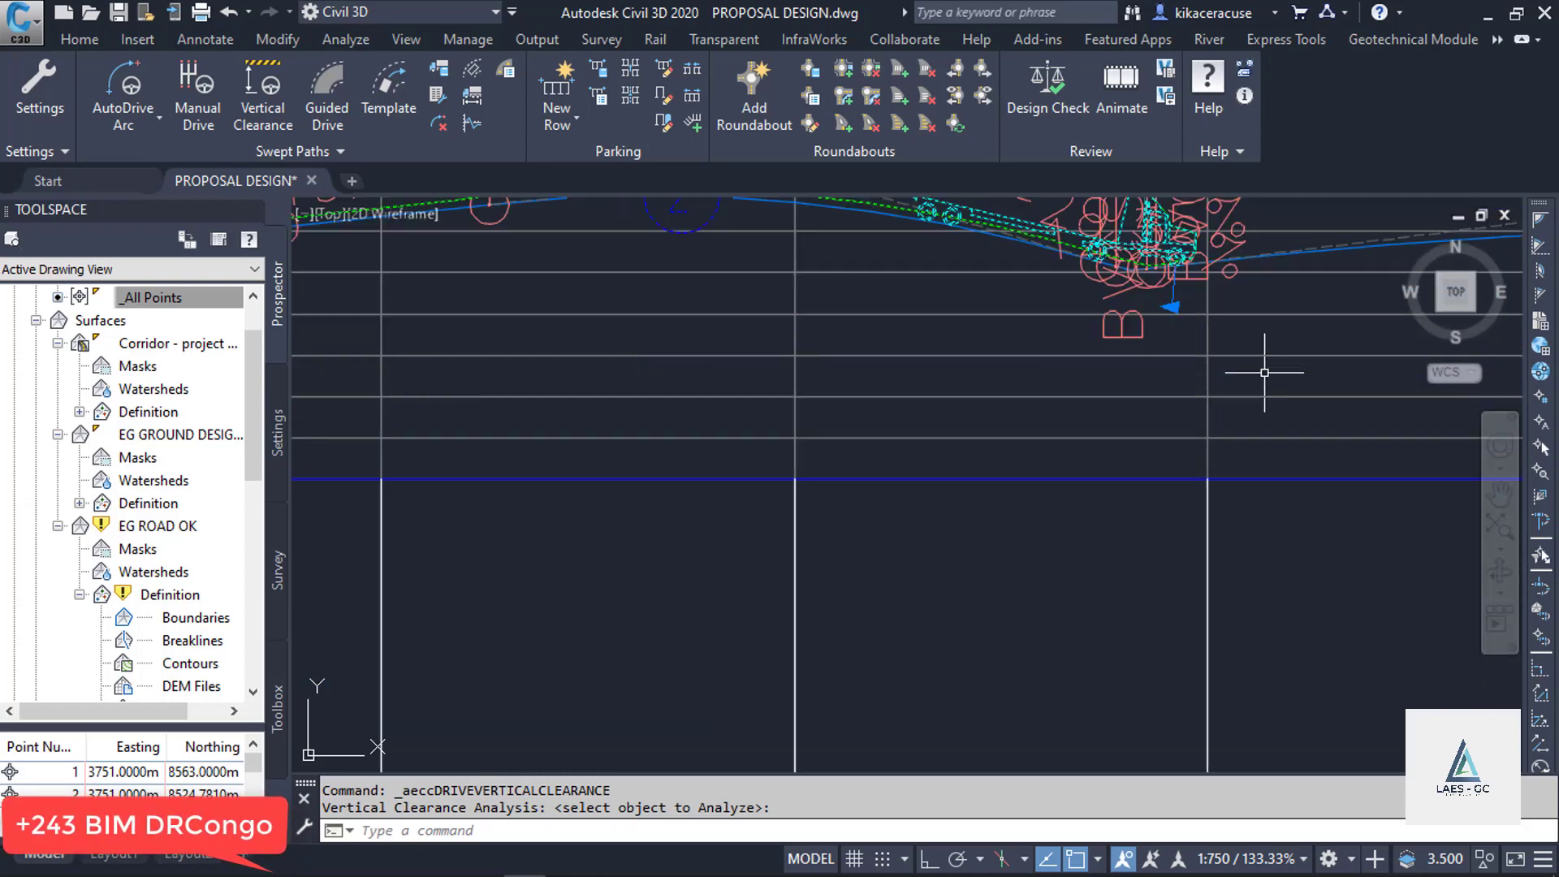
{"action": "scroll", "coordinate": [933, 463], "scroll_direction": "down", "scroll_amount": 3}
{"action": "scroll", "coordinate": [1022, 415], "scroll_direction": "up", "scroll_amount": 4}
{"action": "scroll", "coordinate": [813, 520], "scroll_direction": "up", "scroll_amount": 5}
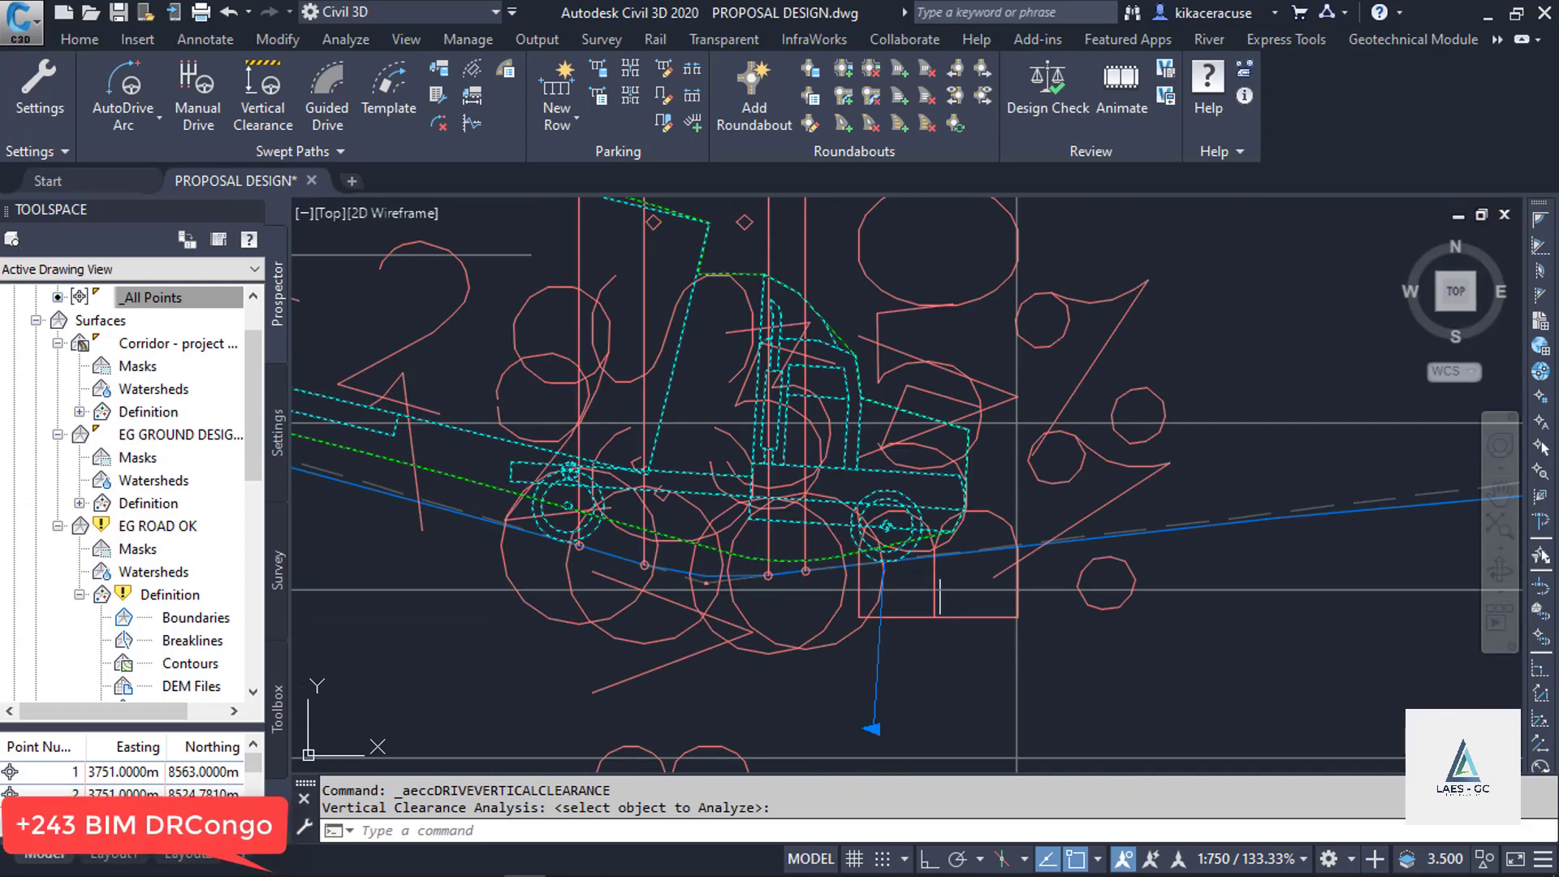
{"action": "scroll", "coordinate": [992, 508], "scroll_direction": "down", "scroll_amount": 4}
{"action": "scroll", "coordinate": [568, 507], "scroll_direction": "up", "scroll_amount": 2}
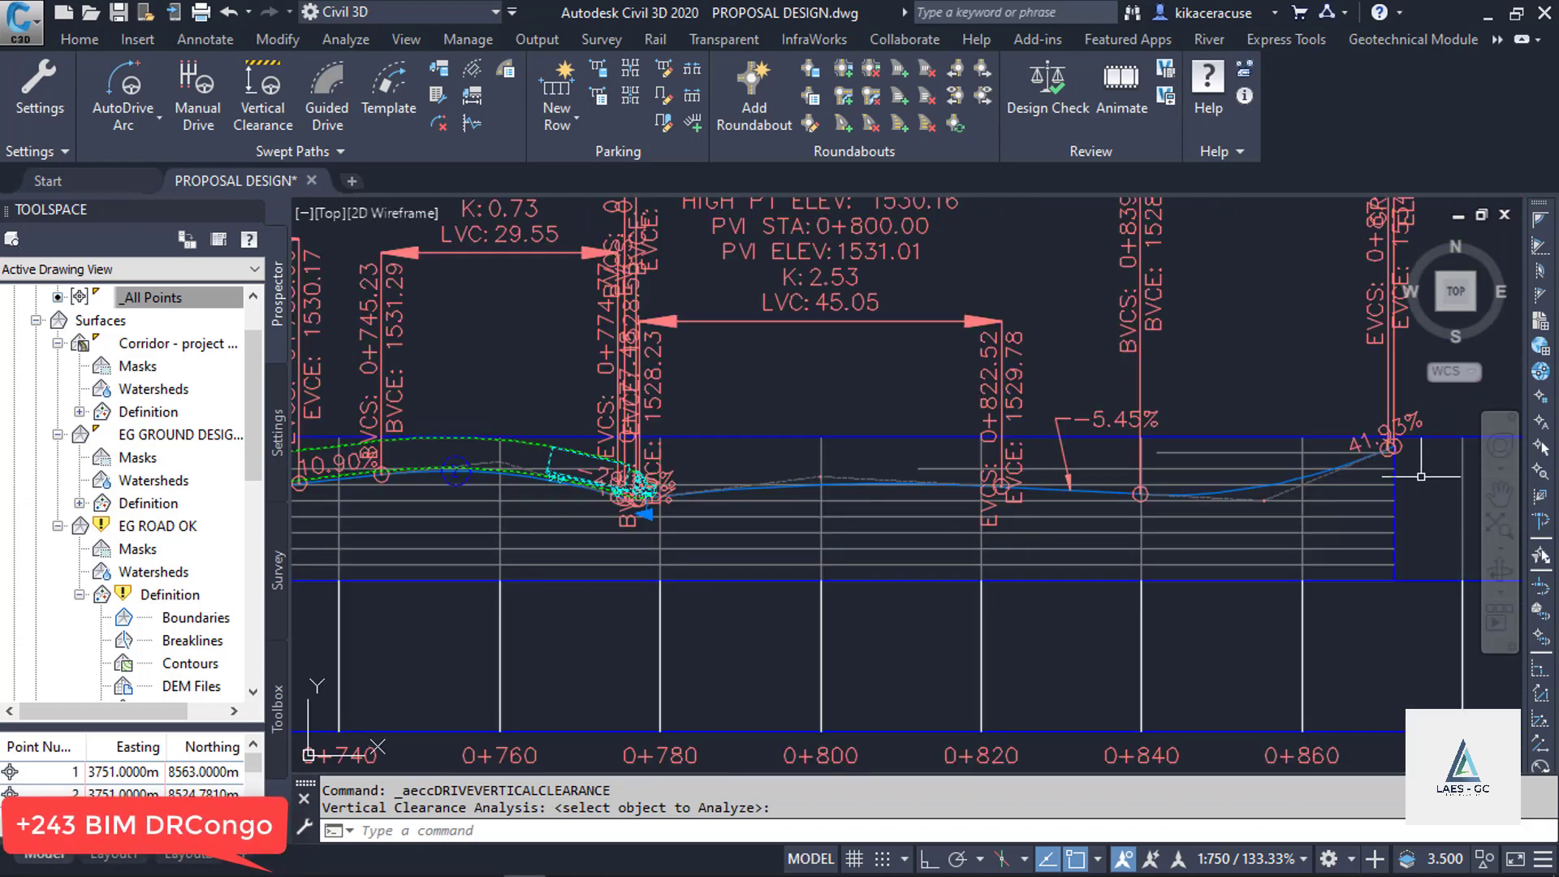
{"action": "scroll", "coordinate": [780, 519], "scroll_direction": "up", "scroll_amount": 5}
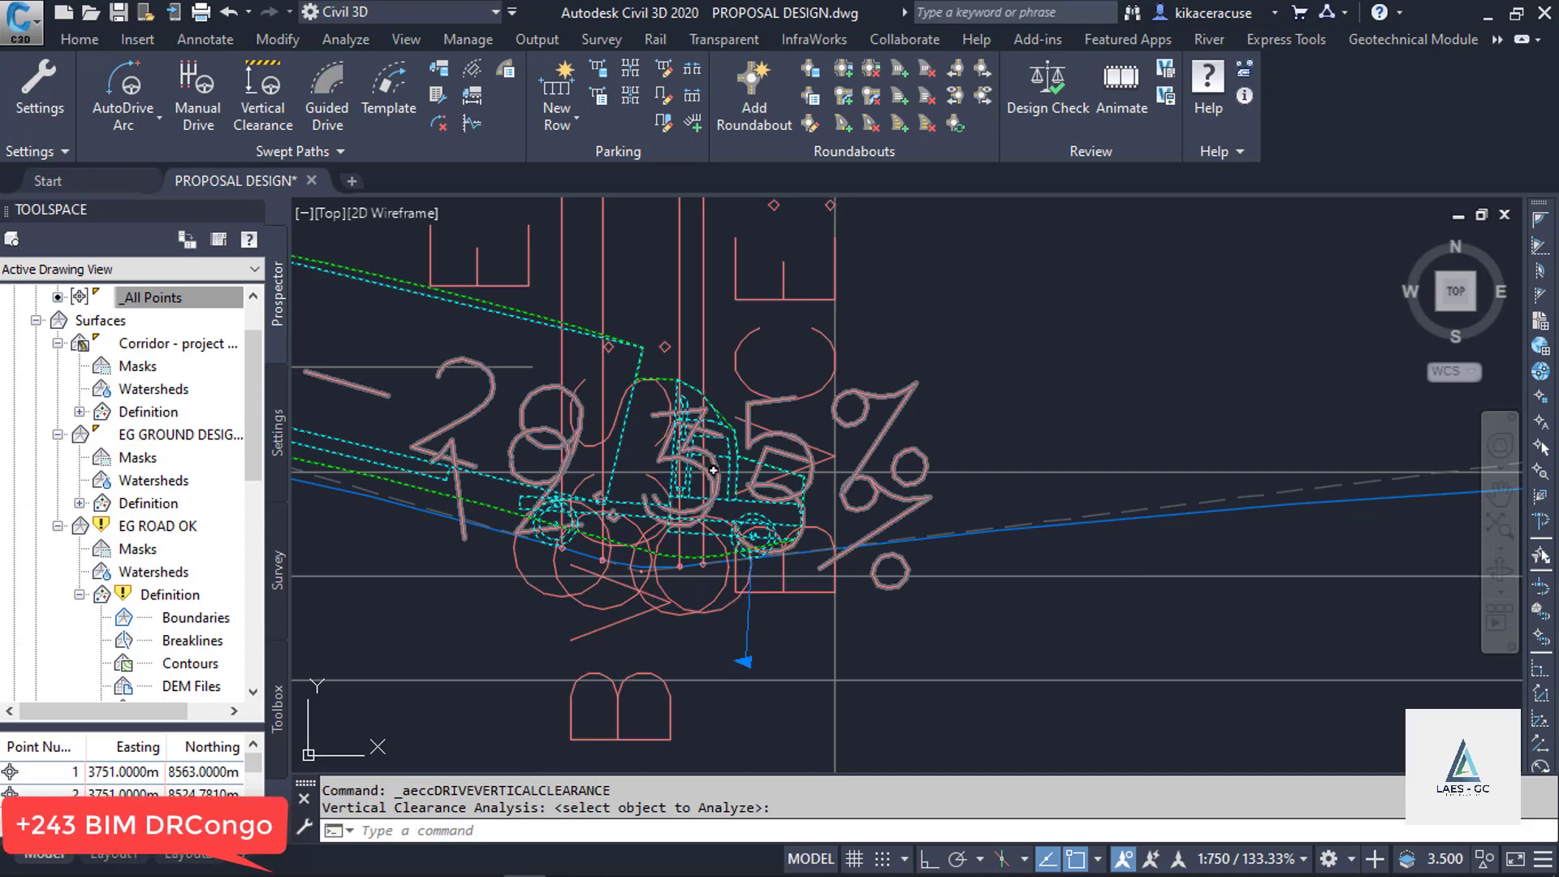
{"action": "scroll", "coordinate": [760, 458], "scroll_direction": "down", "scroll_amount": 2}
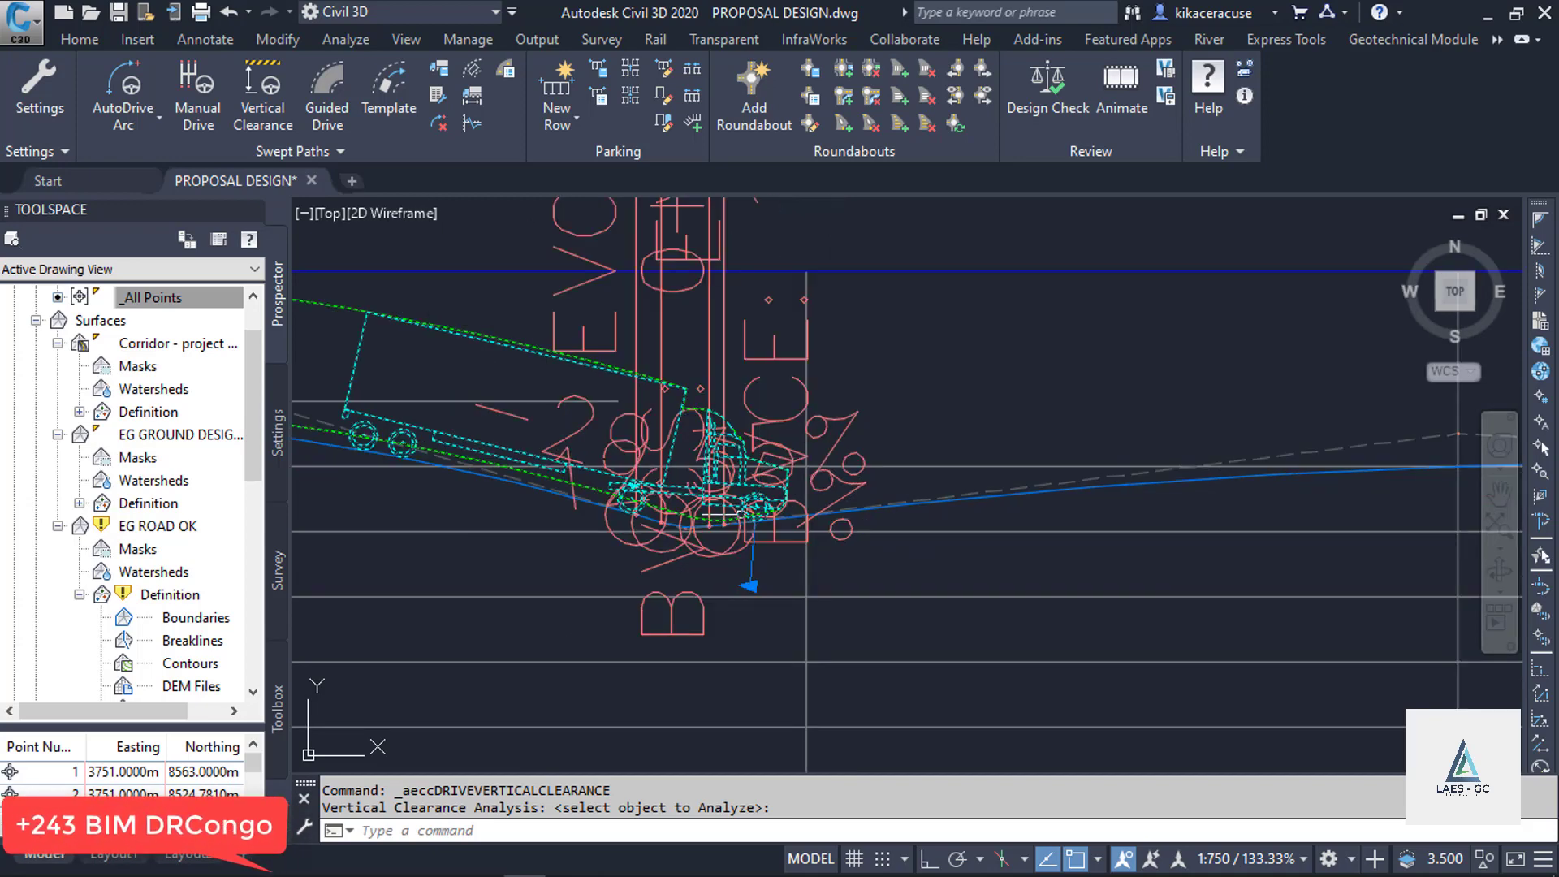
{"action": "scroll", "coordinate": [739, 514], "scroll_direction": "down", "scroll_amount": 2}
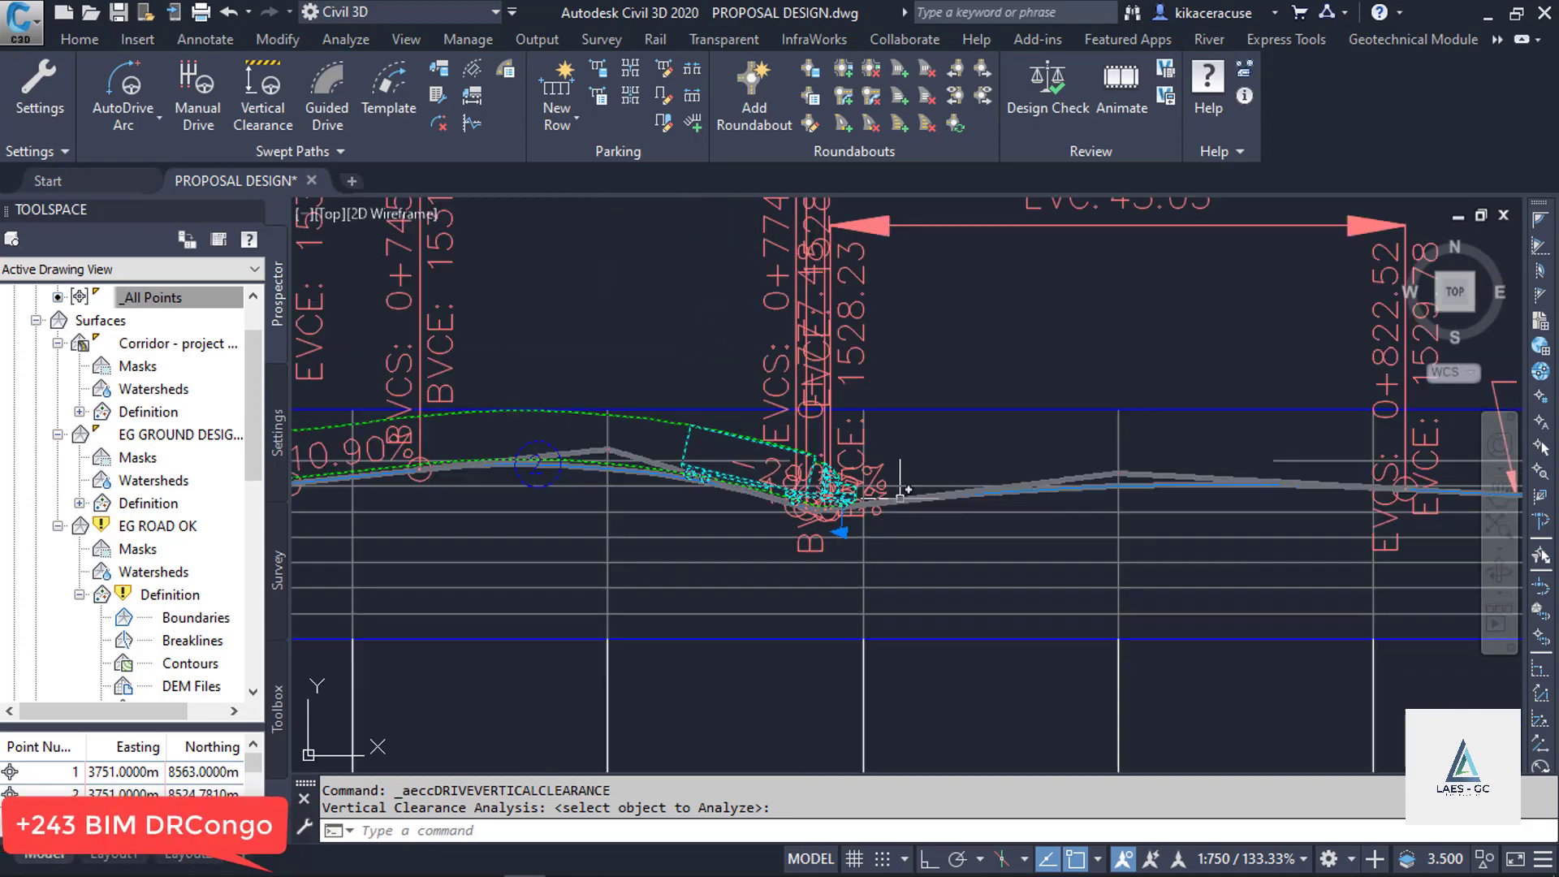
{"action": "mouse_move", "coordinate": [901, 497]}
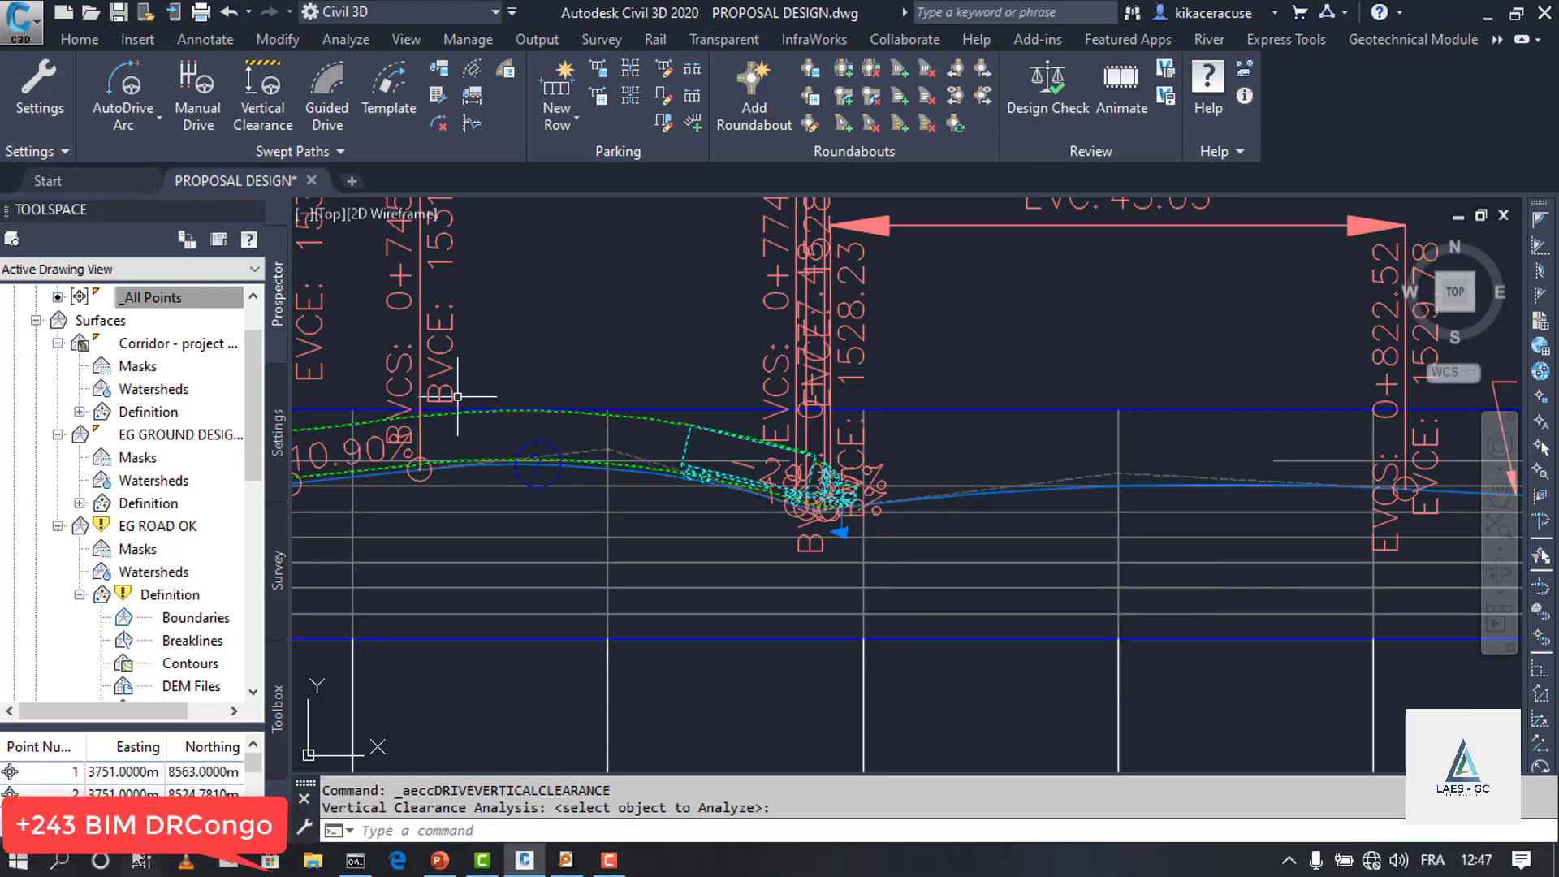
Step: Switch to the Autodesk Vehicle Tracking webinar presentation in PowerPoint
{"action": "left_click", "coordinate": [439, 861]}
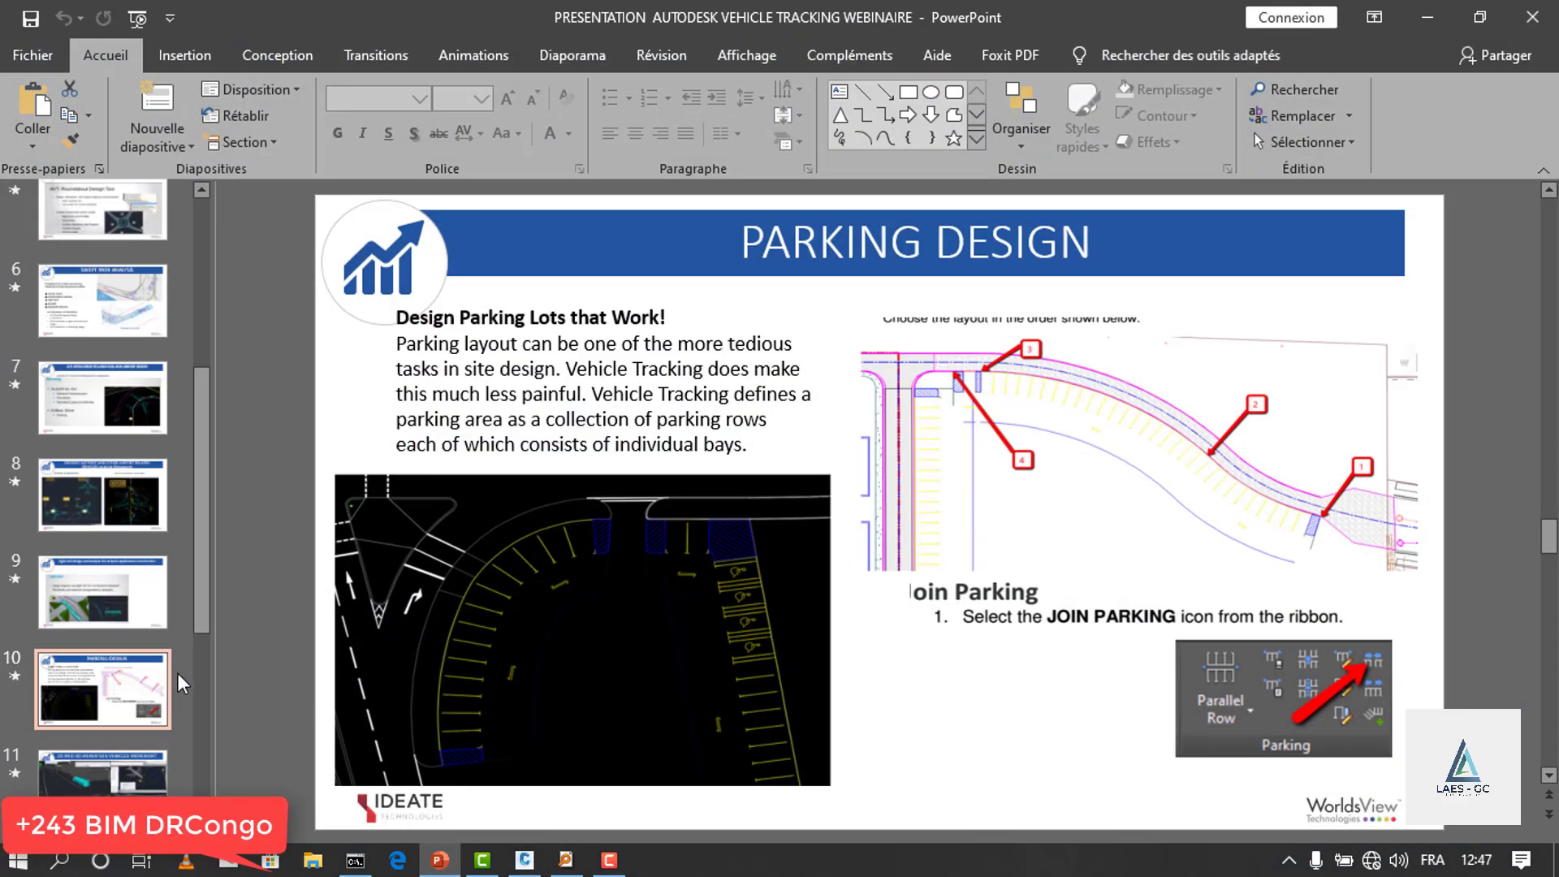
Step: Look through the presentation from the Parking Design slide to the cloud-based collaborative work slide, and switch back to Civil 3D
{"action": "scroll", "coordinate": [123, 658], "scroll_direction": "down", "scroll_amount": 3}
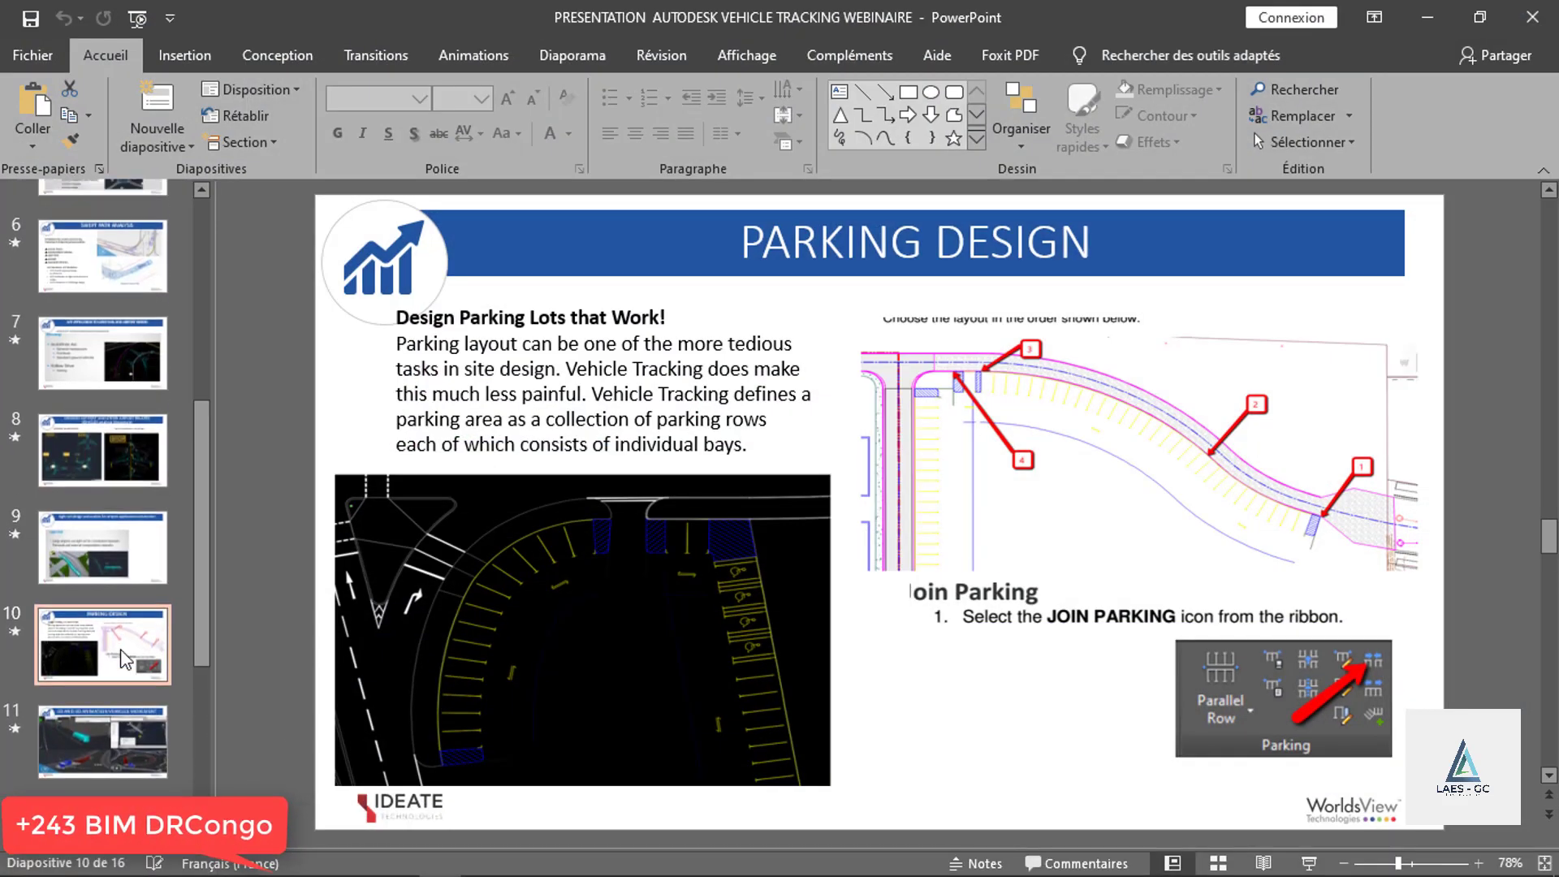
{"action": "left_click", "coordinate": [120, 500]}
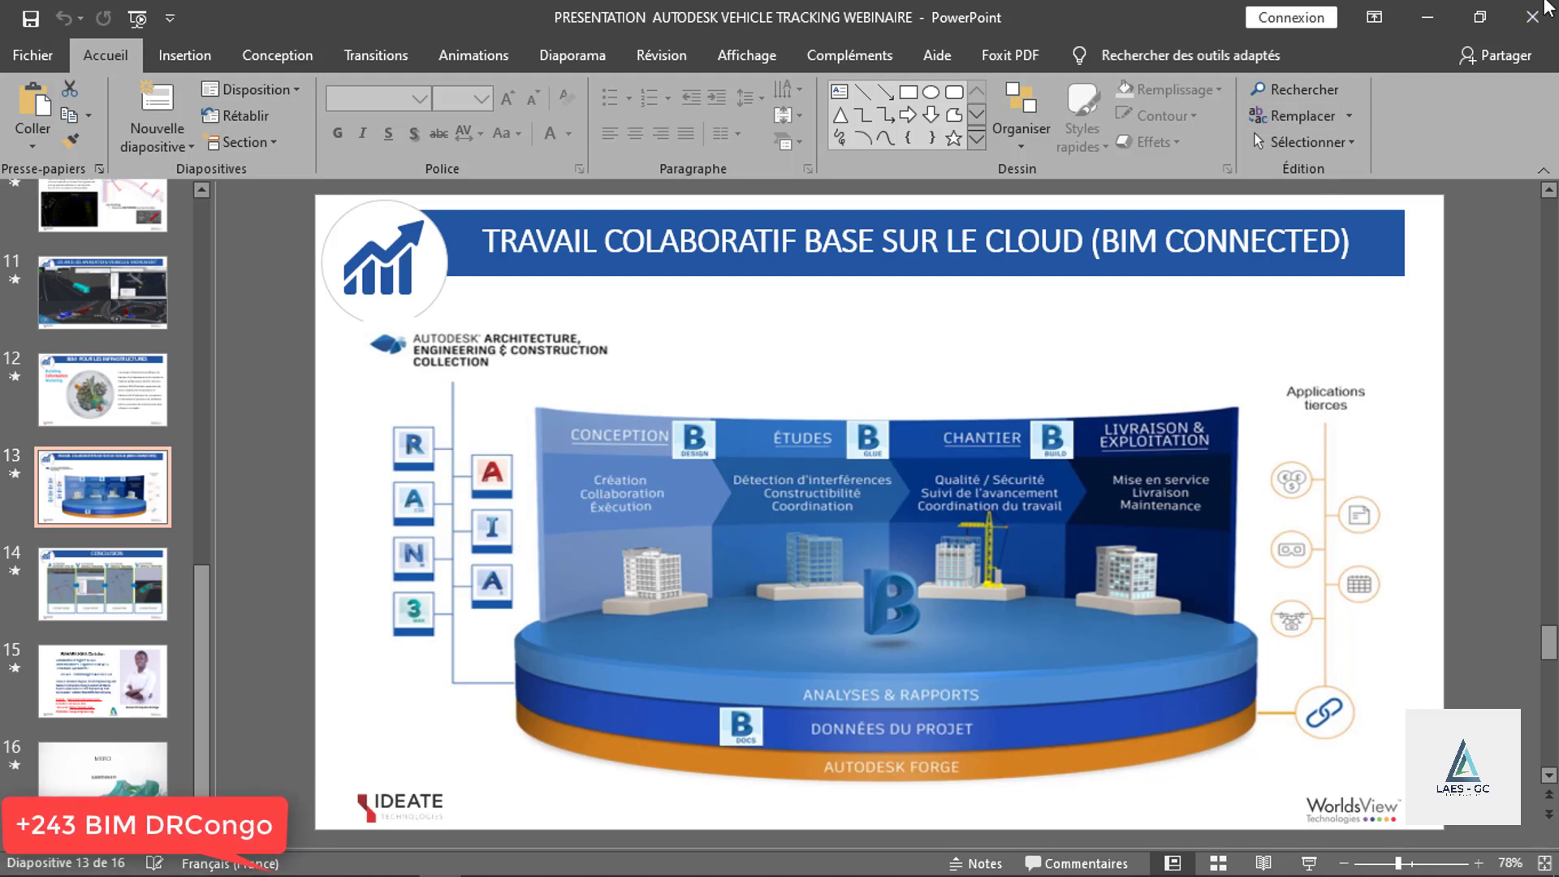
{"action": "left_click", "coordinate": [1428, 18]}
Step: Examine the semi-trailer's end position against the Layout (2) profile in the dip near station 0+780
{"action": "scroll", "coordinate": [763, 568], "scroll_direction": "up", "scroll_amount": 5}
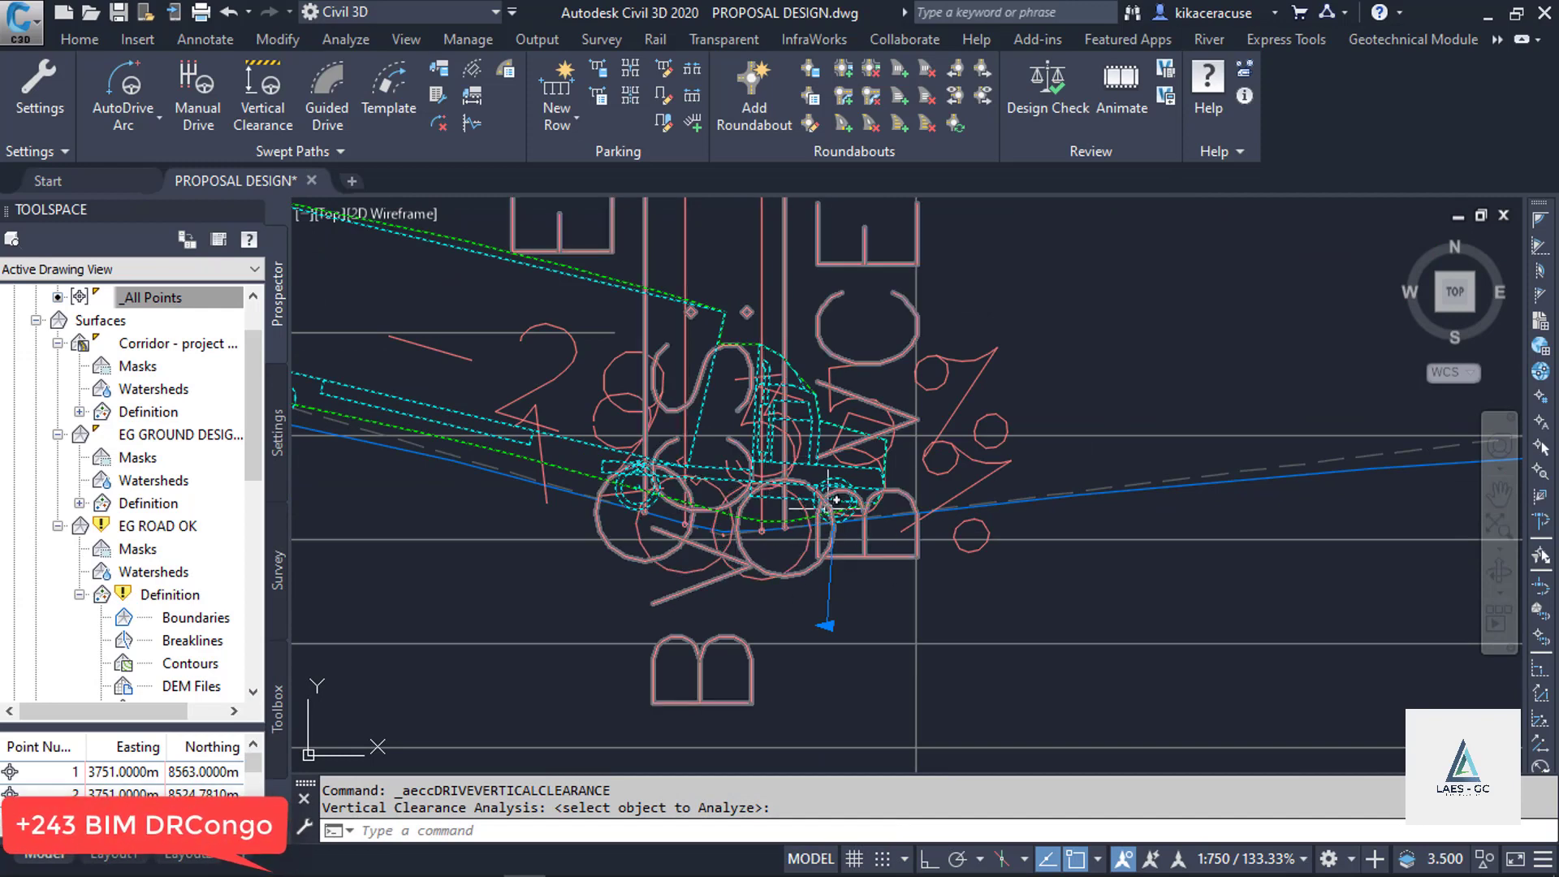
{"action": "scroll", "coordinate": [646, 535], "scroll_direction": "down", "scroll_amount": 3}
{"action": "scroll", "coordinate": [714, 531], "scroll_direction": "up", "scroll_amount": 2}
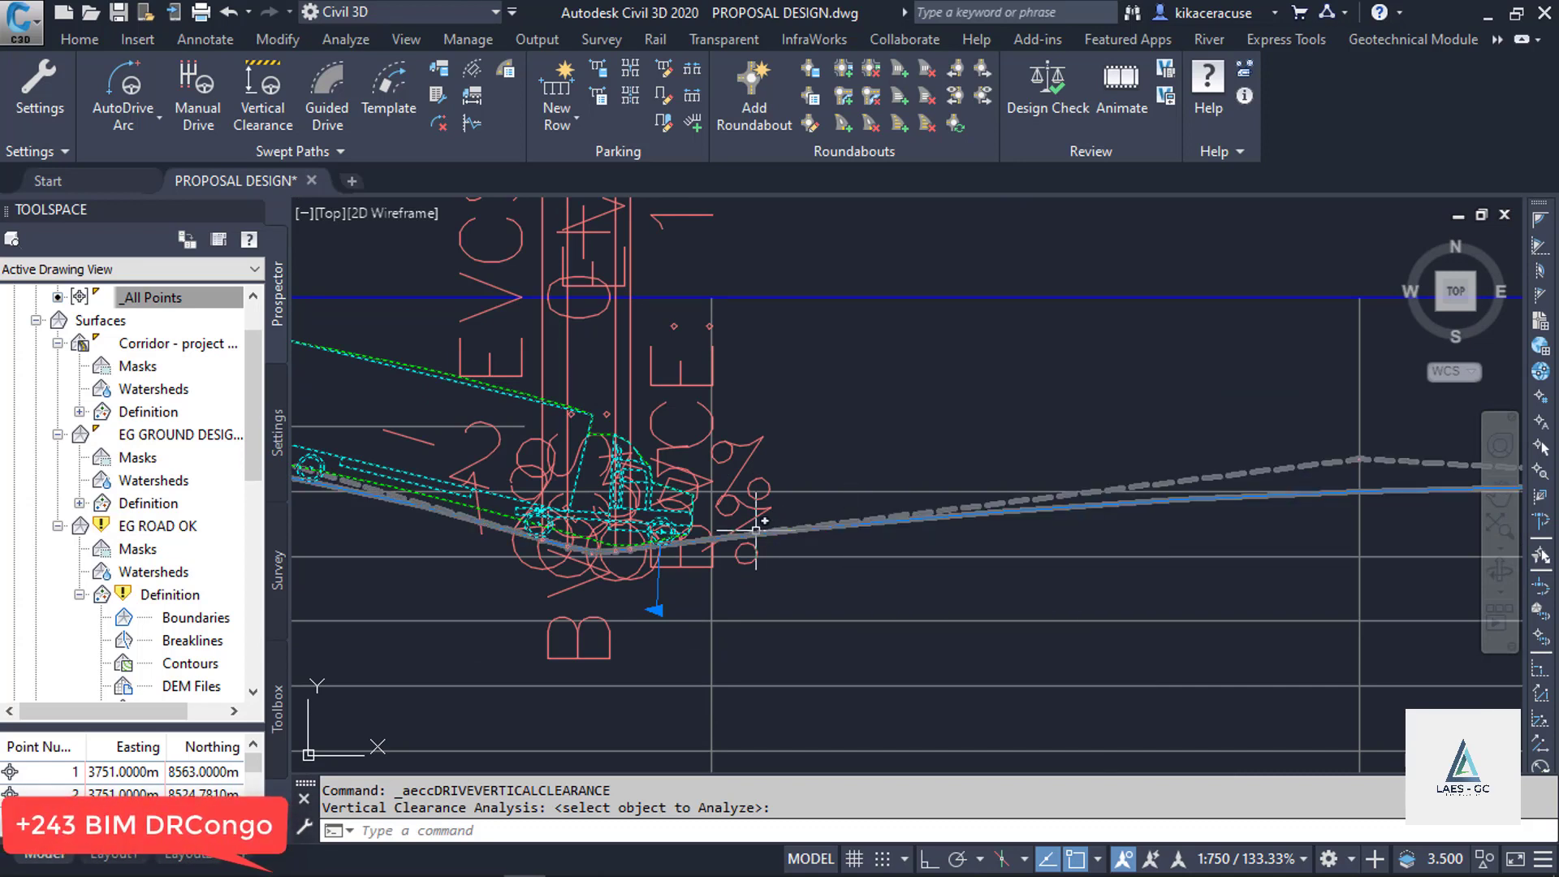
{"action": "mouse_move", "coordinate": [755, 530]}
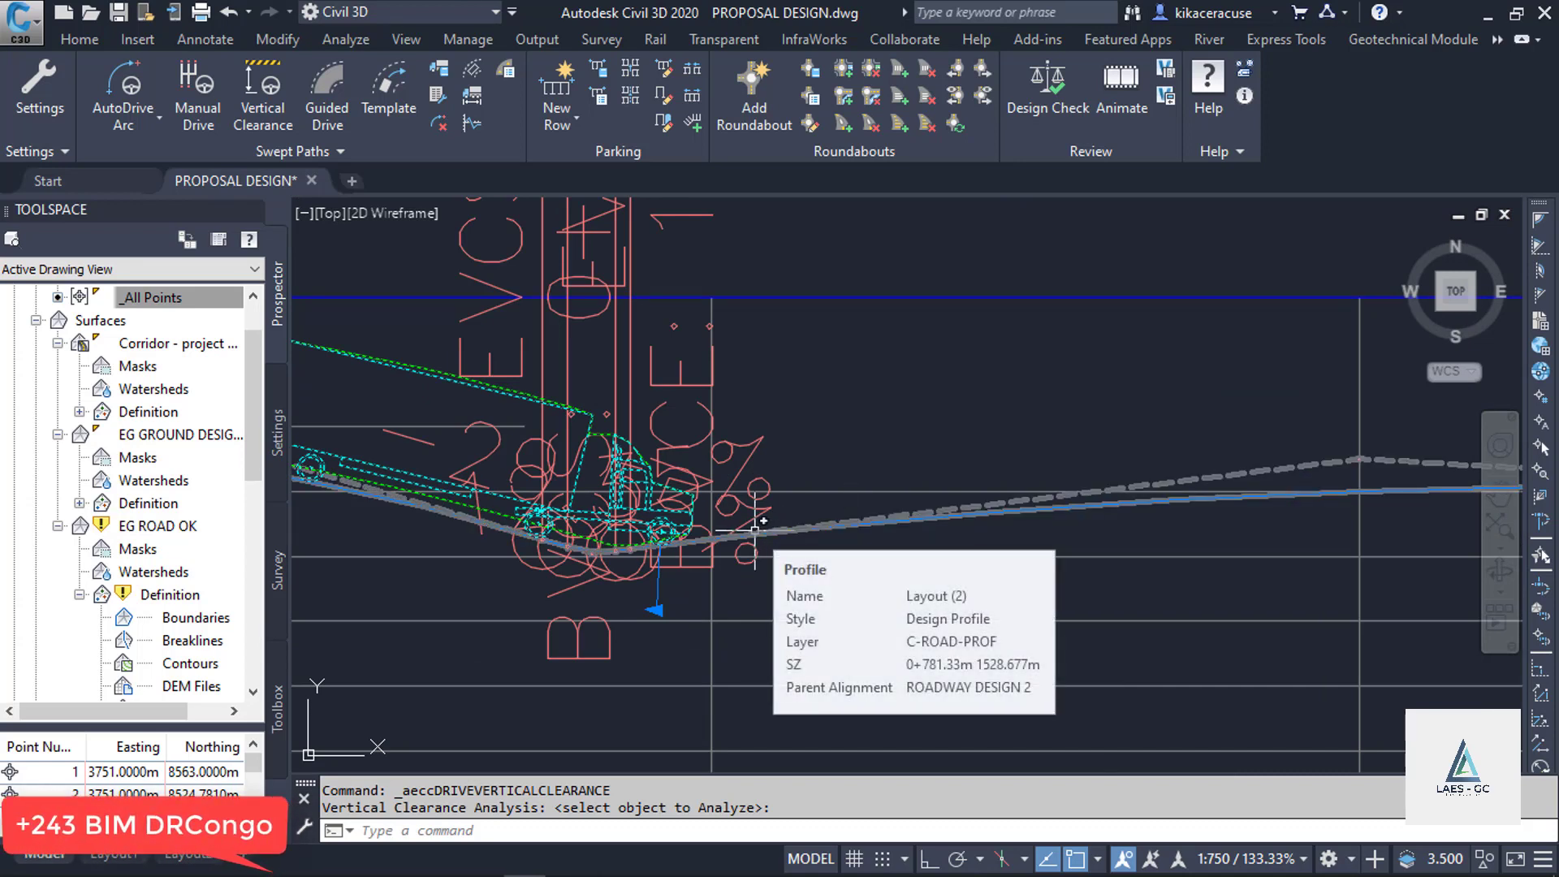
{"action": "scroll", "coordinate": [498, 515], "scroll_direction": "up", "scroll_amount": 2}
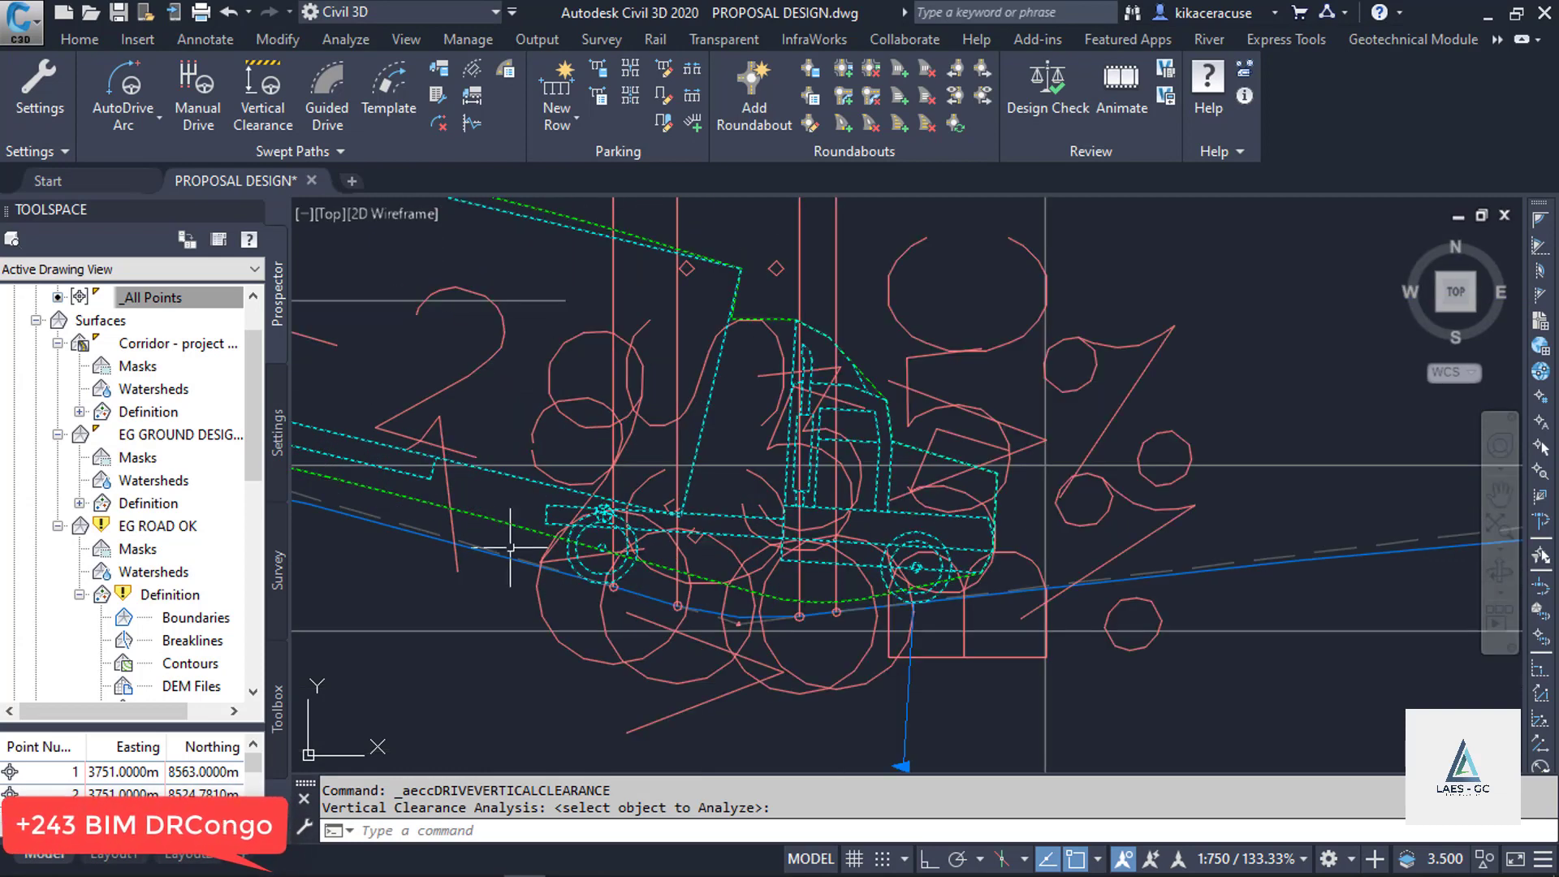
{"action": "scroll", "coordinate": [521, 572], "scroll_direction": "down", "scroll_amount": 2}
{"action": "scroll", "coordinate": [522, 573], "scroll_direction": "down", "scroll_amount": 2}
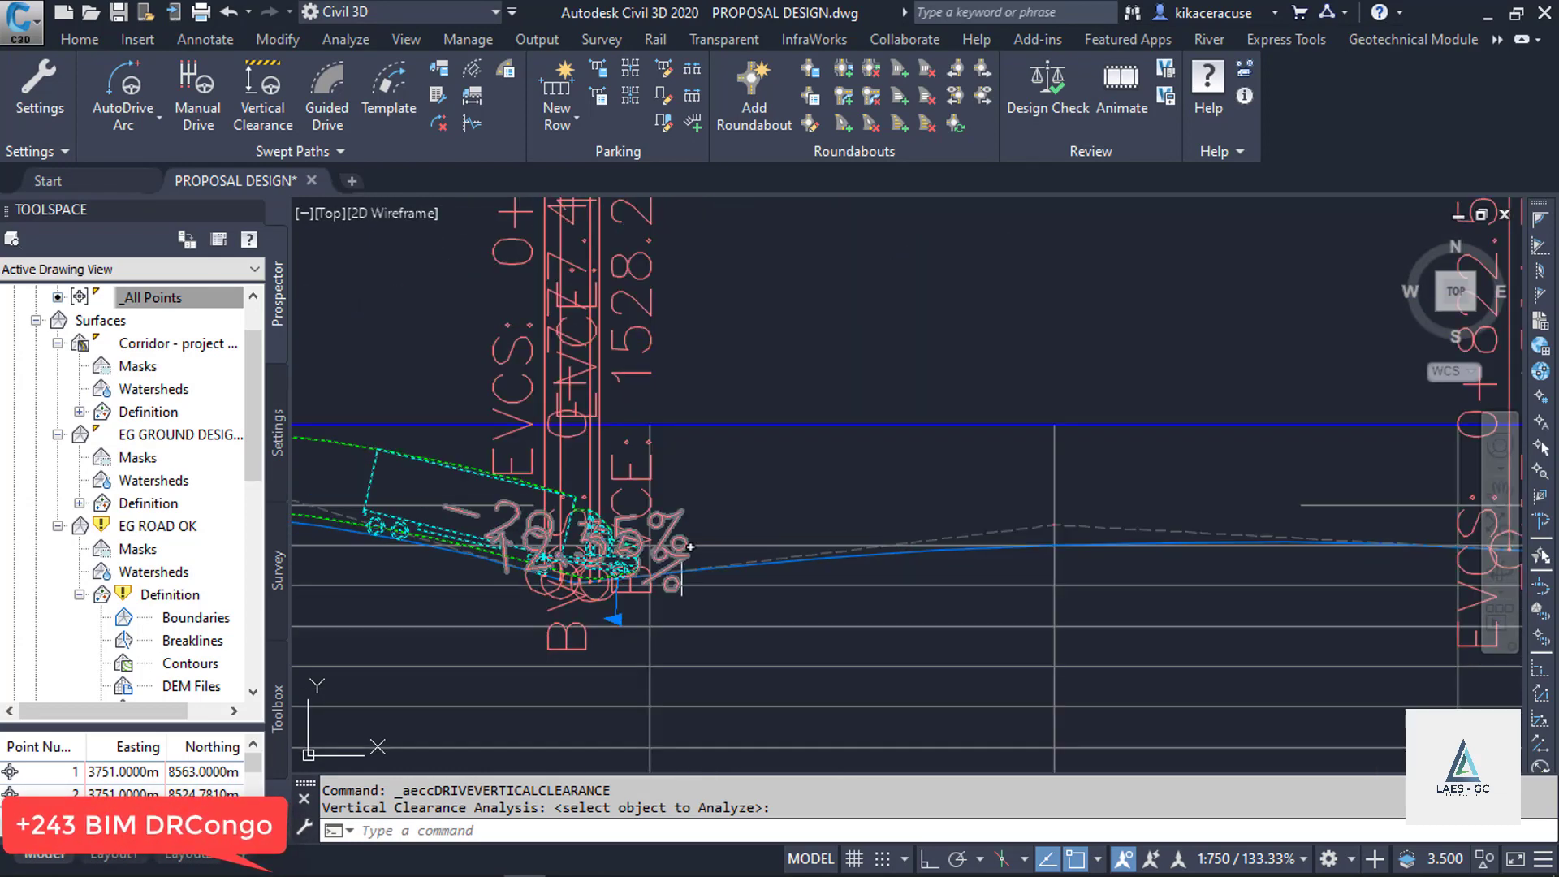
{"action": "scroll", "coordinate": [690, 546], "scroll_direction": "down", "scroll_amount": 5}
{"action": "scroll", "coordinate": [606, 560], "scroll_direction": "up", "scroll_amount": 6}
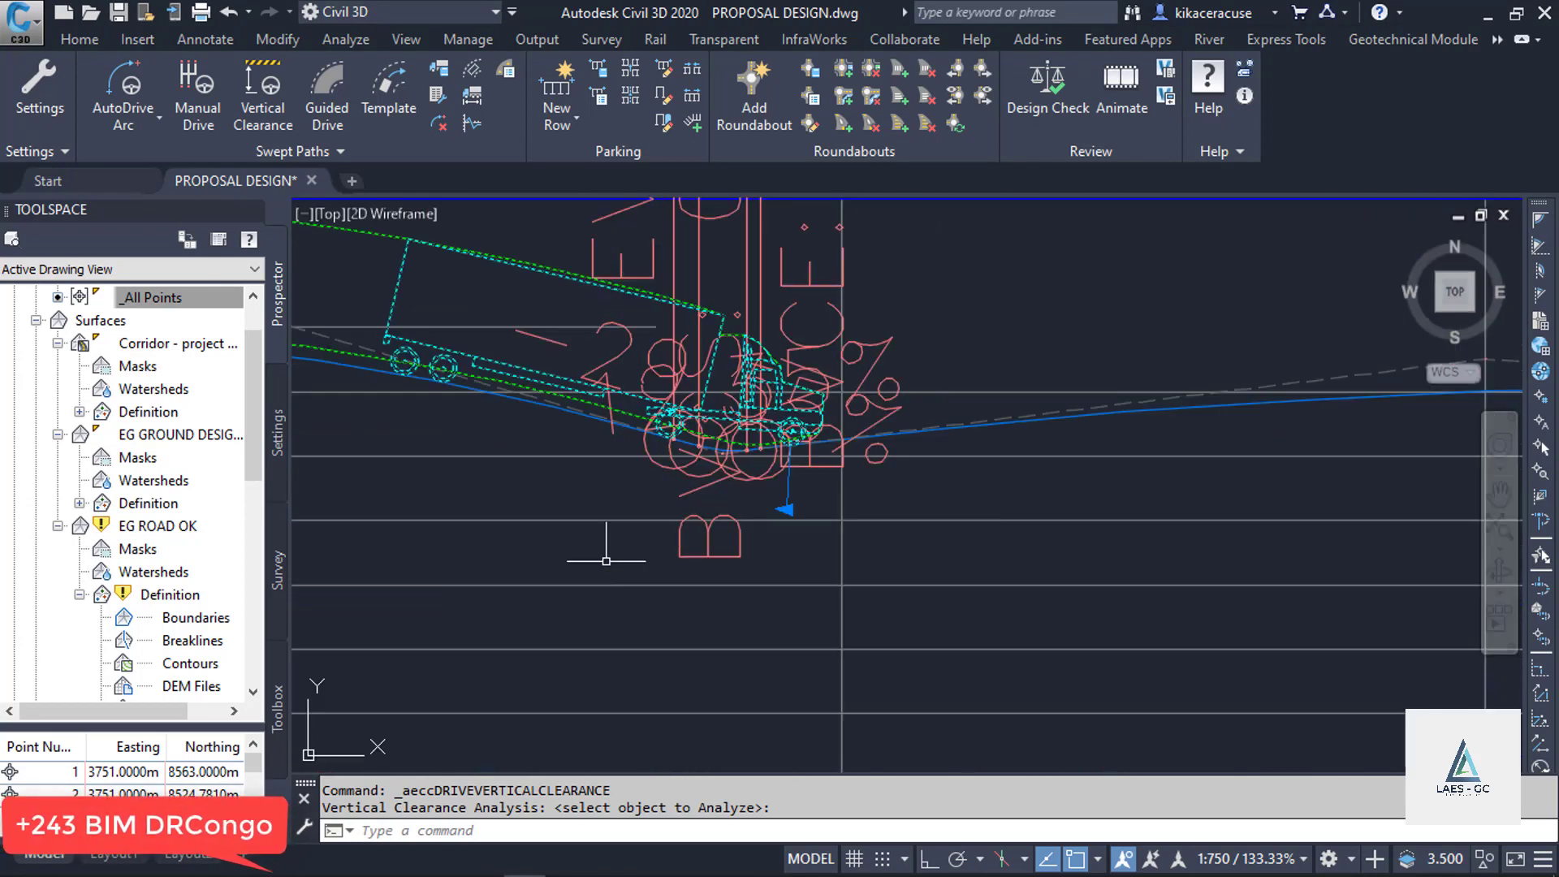
{"action": "scroll", "coordinate": [788, 436], "scroll_direction": "up", "scroll_amount": 6}
{"action": "scroll", "coordinate": [774, 467], "scroll_direction": "down", "scroll_amount": 4}
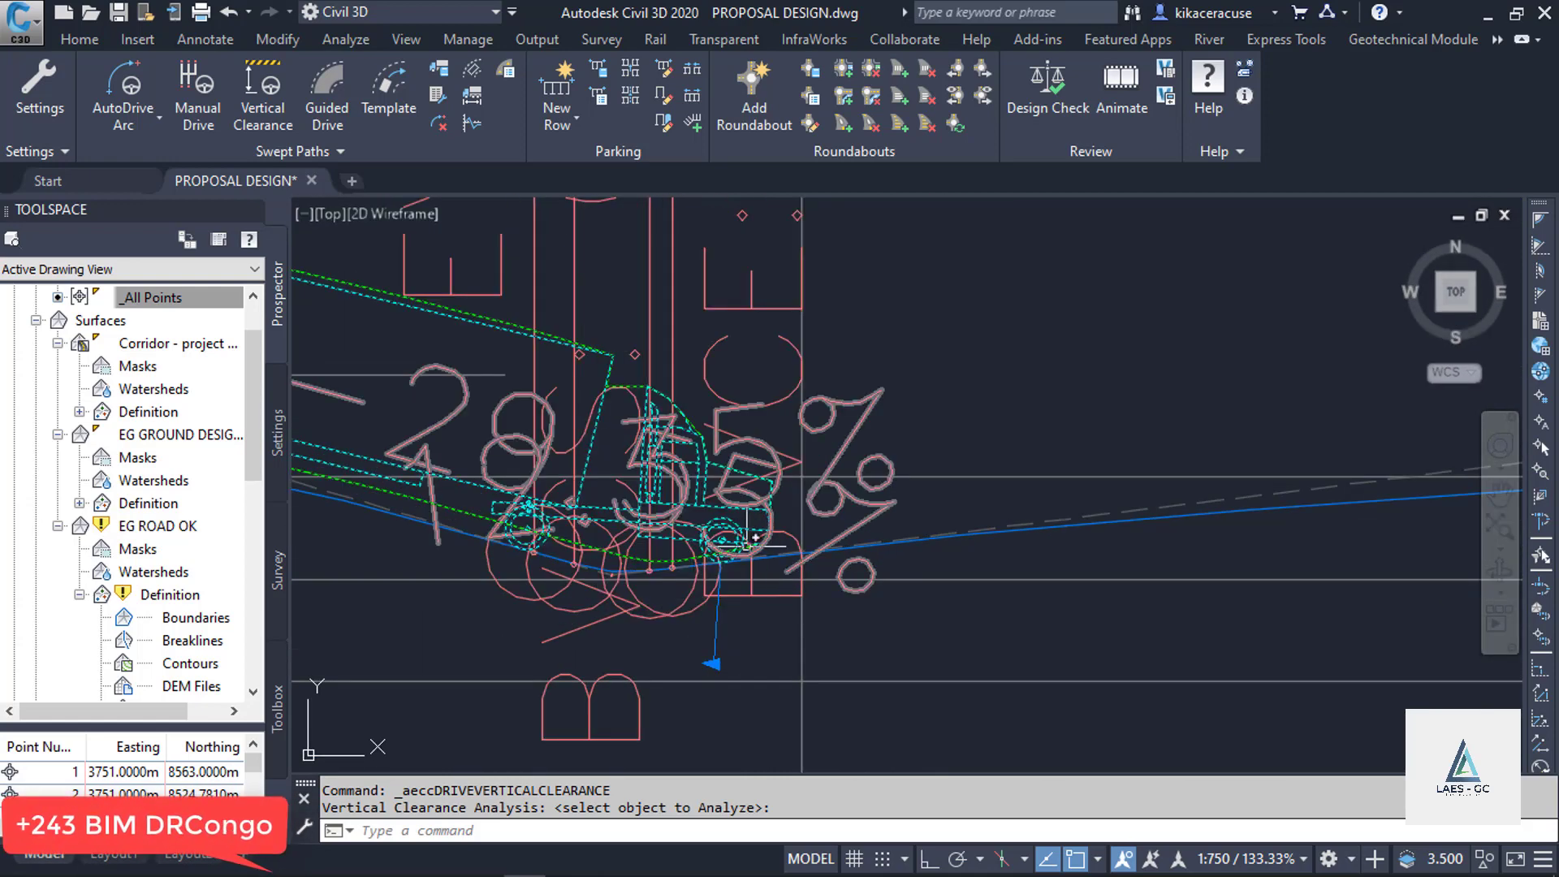
{"action": "scroll", "coordinate": [731, 574], "scroll_direction": "down", "scroll_amount": 4}
{"action": "scroll", "coordinate": [662, 556], "scroll_direction": "up", "scroll_amount": 5}
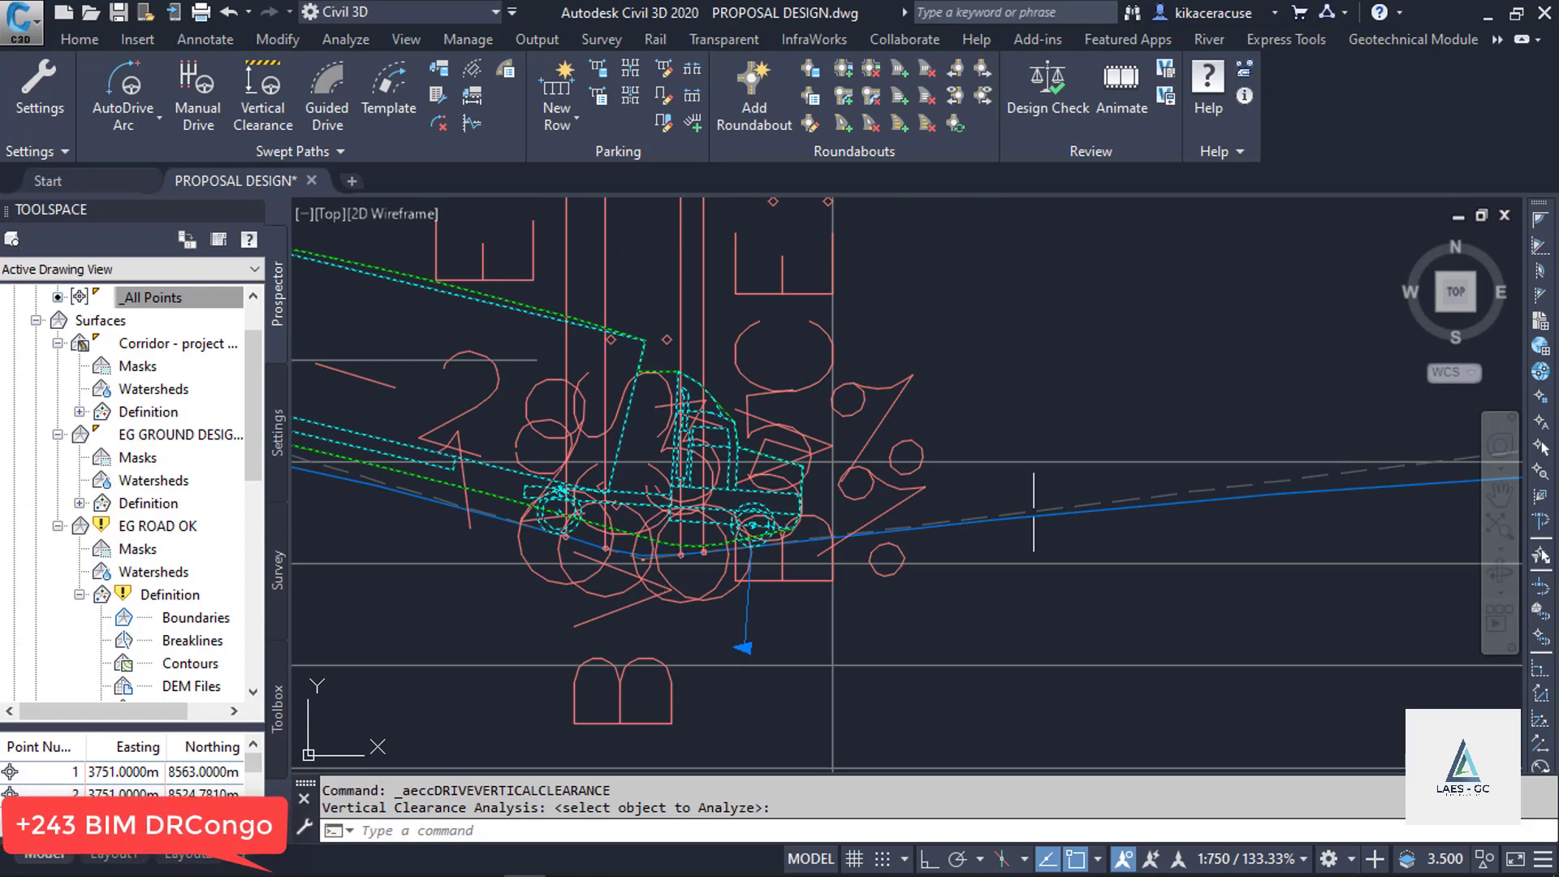
Step: Examine the clearance path across the Roadway Design 2 profile view back to its start at station 0+000
{"action": "scroll", "coordinate": [1033, 512], "scroll_direction": "down", "scroll_amount": 5}
{"action": "scroll", "coordinate": [627, 530], "scroll_direction": "down", "scroll_amount": 3}
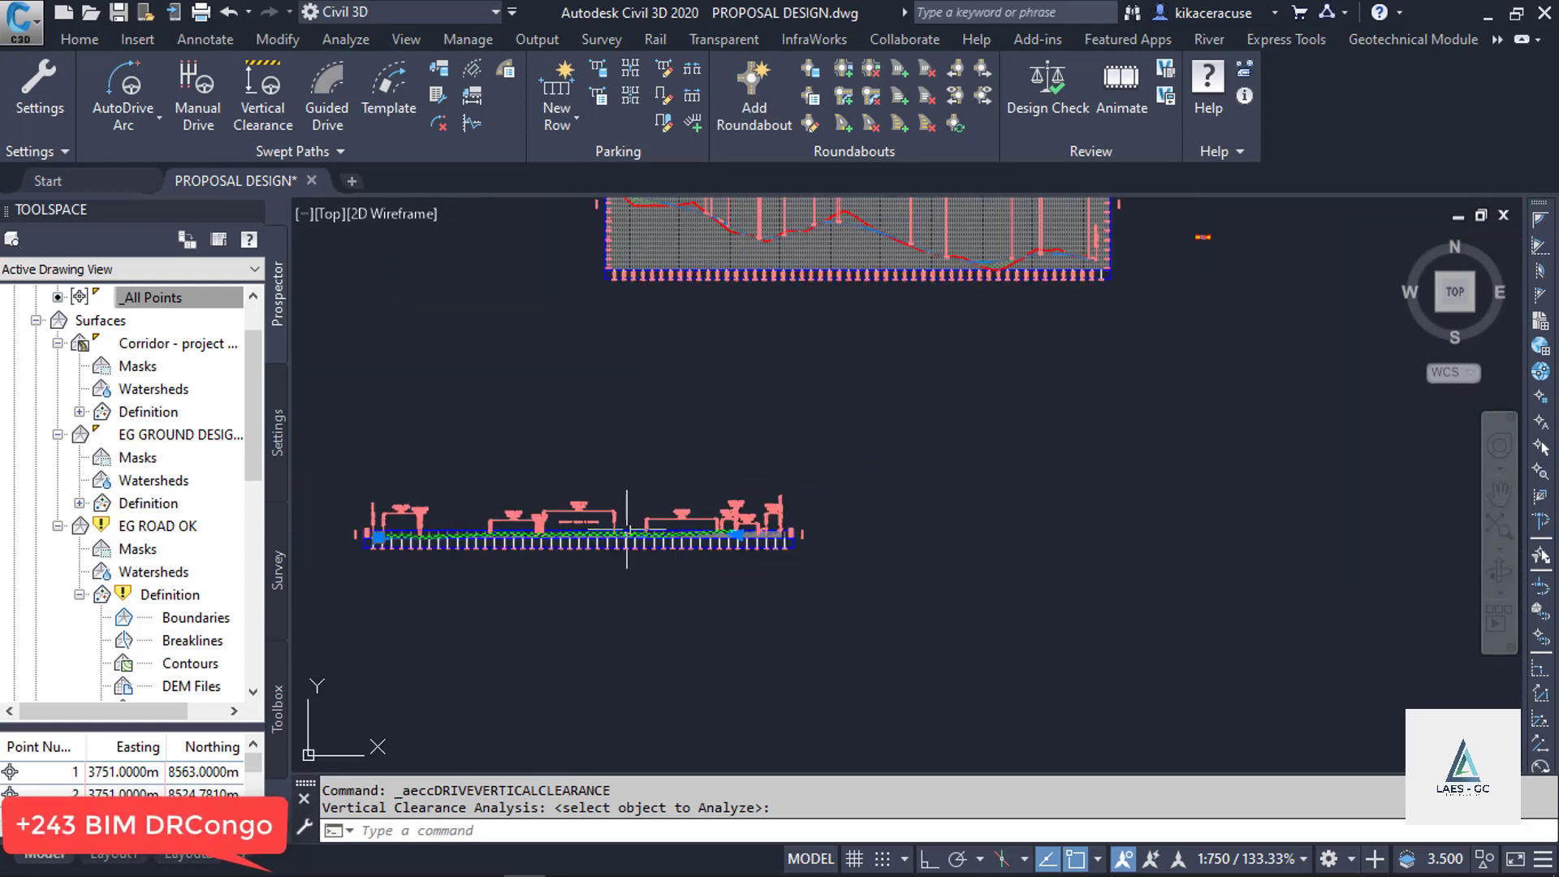
{"action": "scroll", "coordinate": [411, 524], "scroll_direction": "up", "scroll_amount": 6}
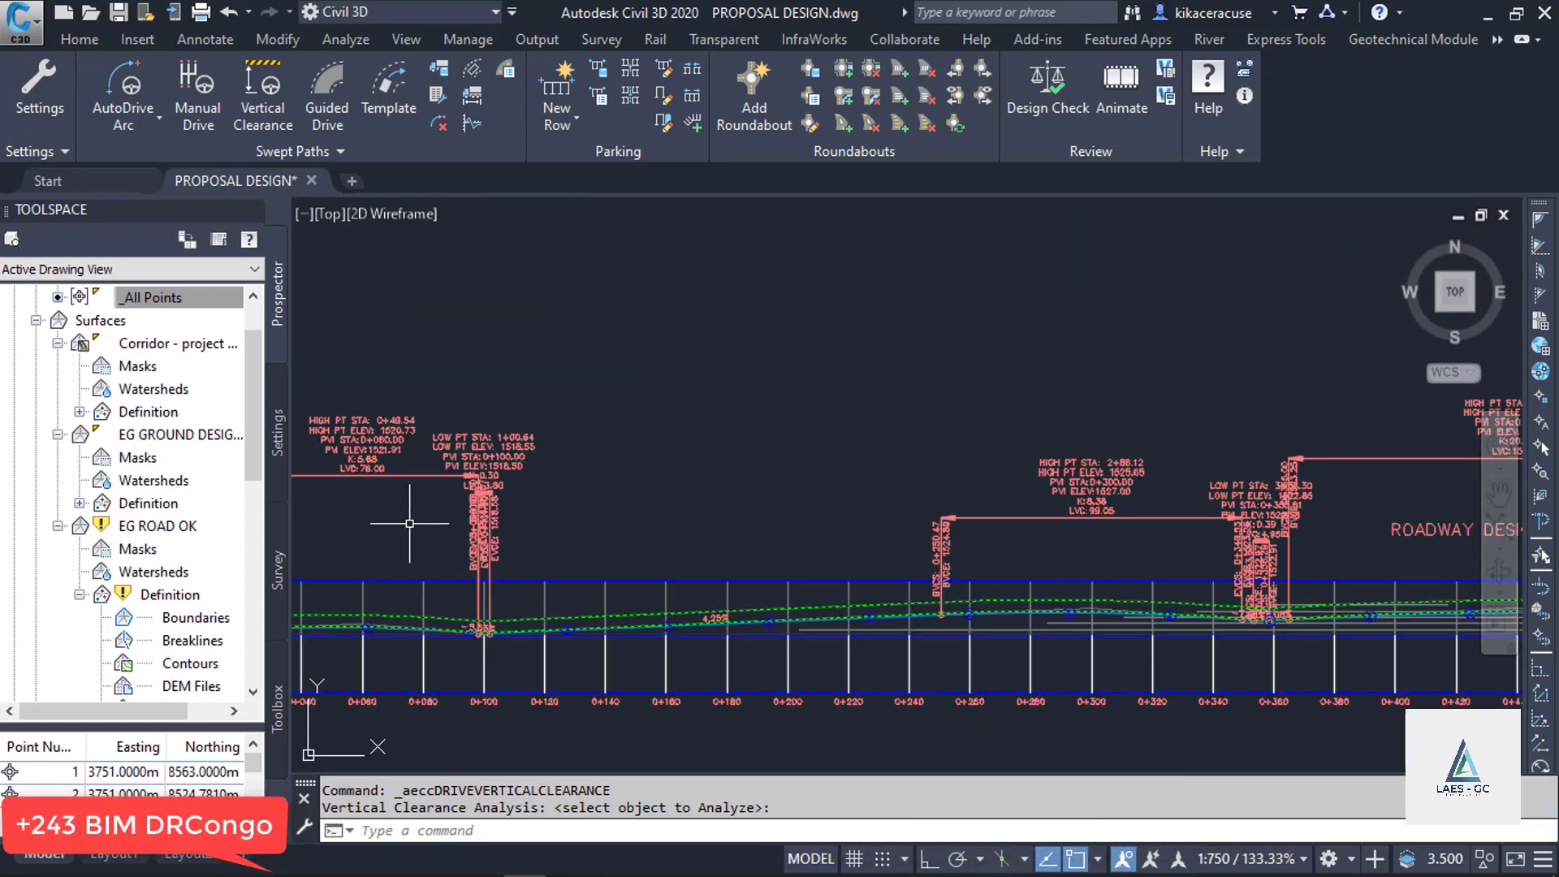
{"action": "scroll", "coordinate": [410, 524], "scroll_direction": "up", "scroll_amount": 4}
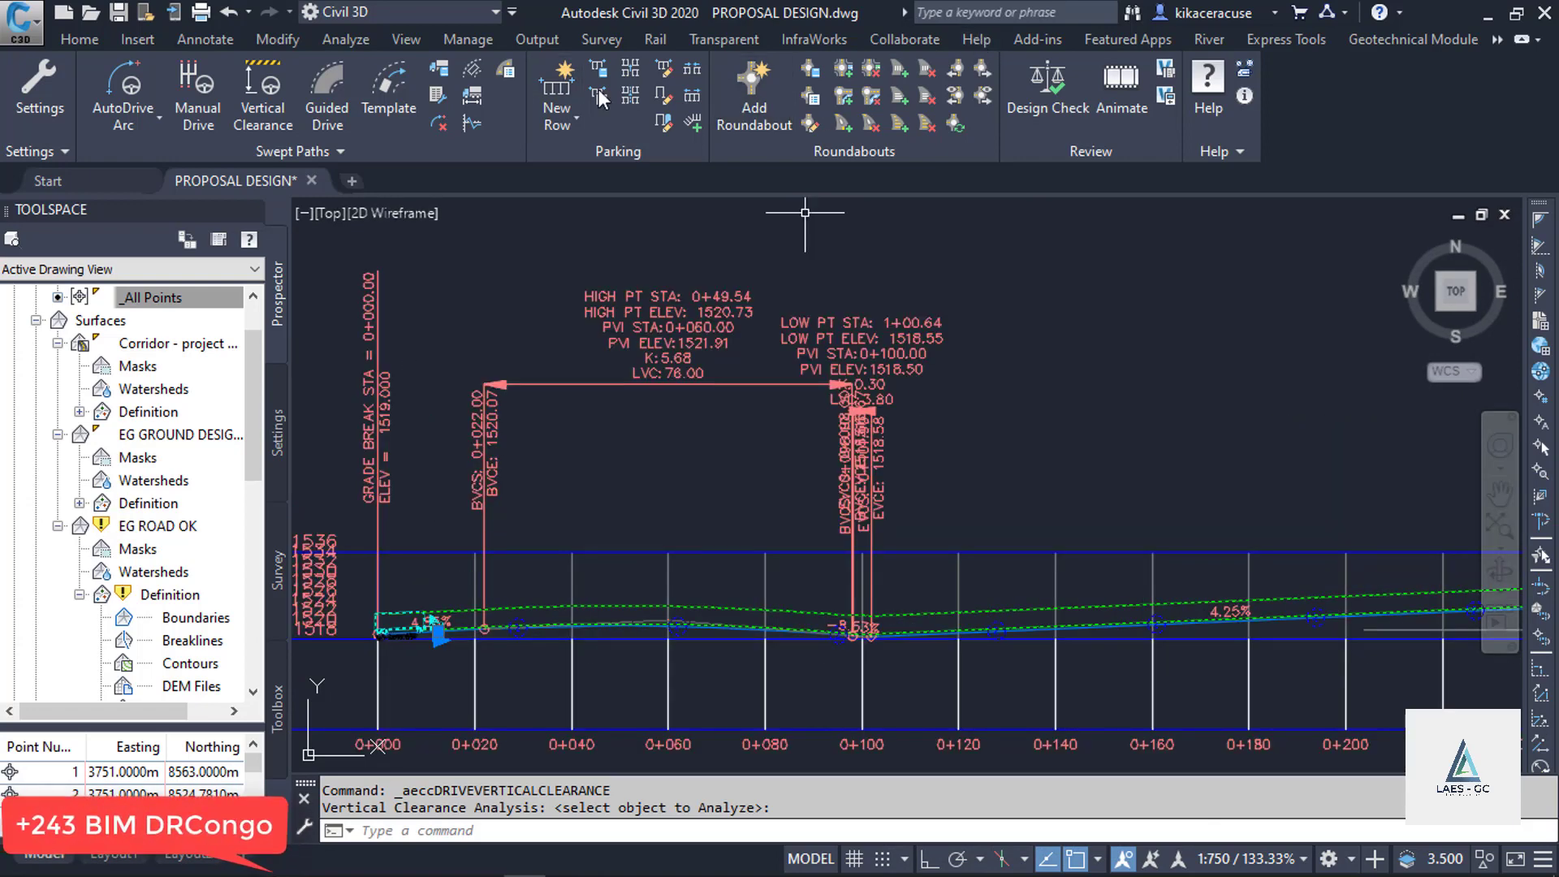
Step: Preview placing vehicle outlines along the clearance path up to the dip near station 0+780, with chassis outlines included
{"action": "left_click", "coordinate": [472, 69]}
{"action": "scroll", "coordinate": [459, 586], "scroll_direction": "down", "scroll_amount": 5}
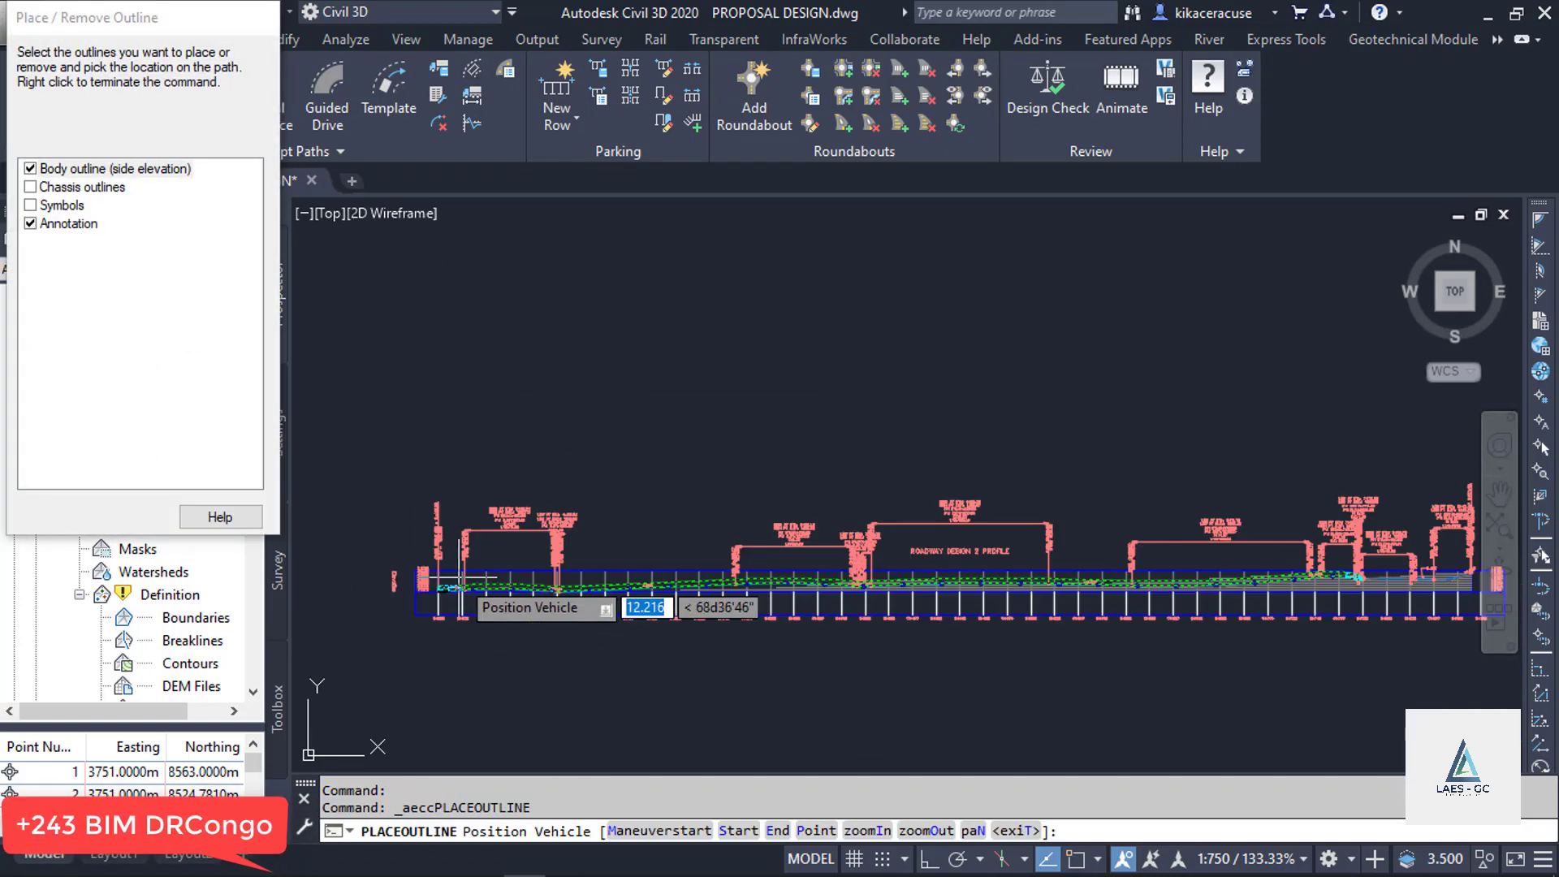
{"action": "scroll", "coordinate": [520, 597], "scroll_direction": "up", "scroll_amount": 5}
{"action": "scroll", "coordinate": [526, 586], "scroll_direction": "up", "scroll_amount": 2}
{"action": "scroll", "coordinate": [662, 593], "scroll_direction": "down", "scroll_amount": 7}
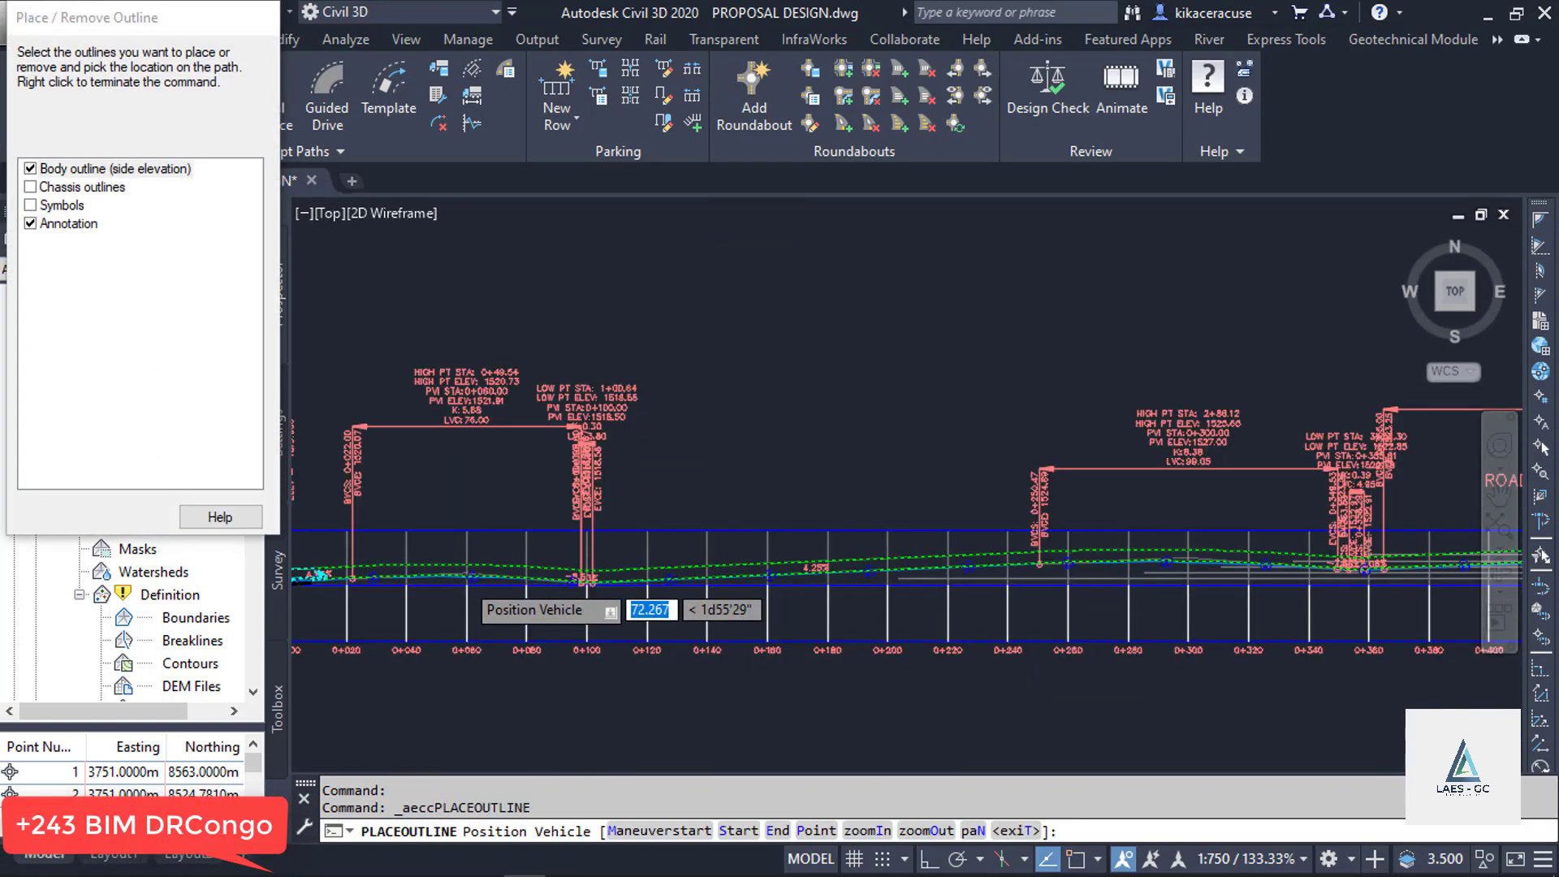
{"action": "scroll", "coordinate": [894, 569], "scroll_direction": "up", "scroll_amount": 3}
{"action": "scroll", "coordinate": [689, 352], "scroll_direction": "down", "scroll_amount": 2}
{"action": "scroll", "coordinate": [690, 345], "scroll_direction": "up", "scroll_amount": 4}
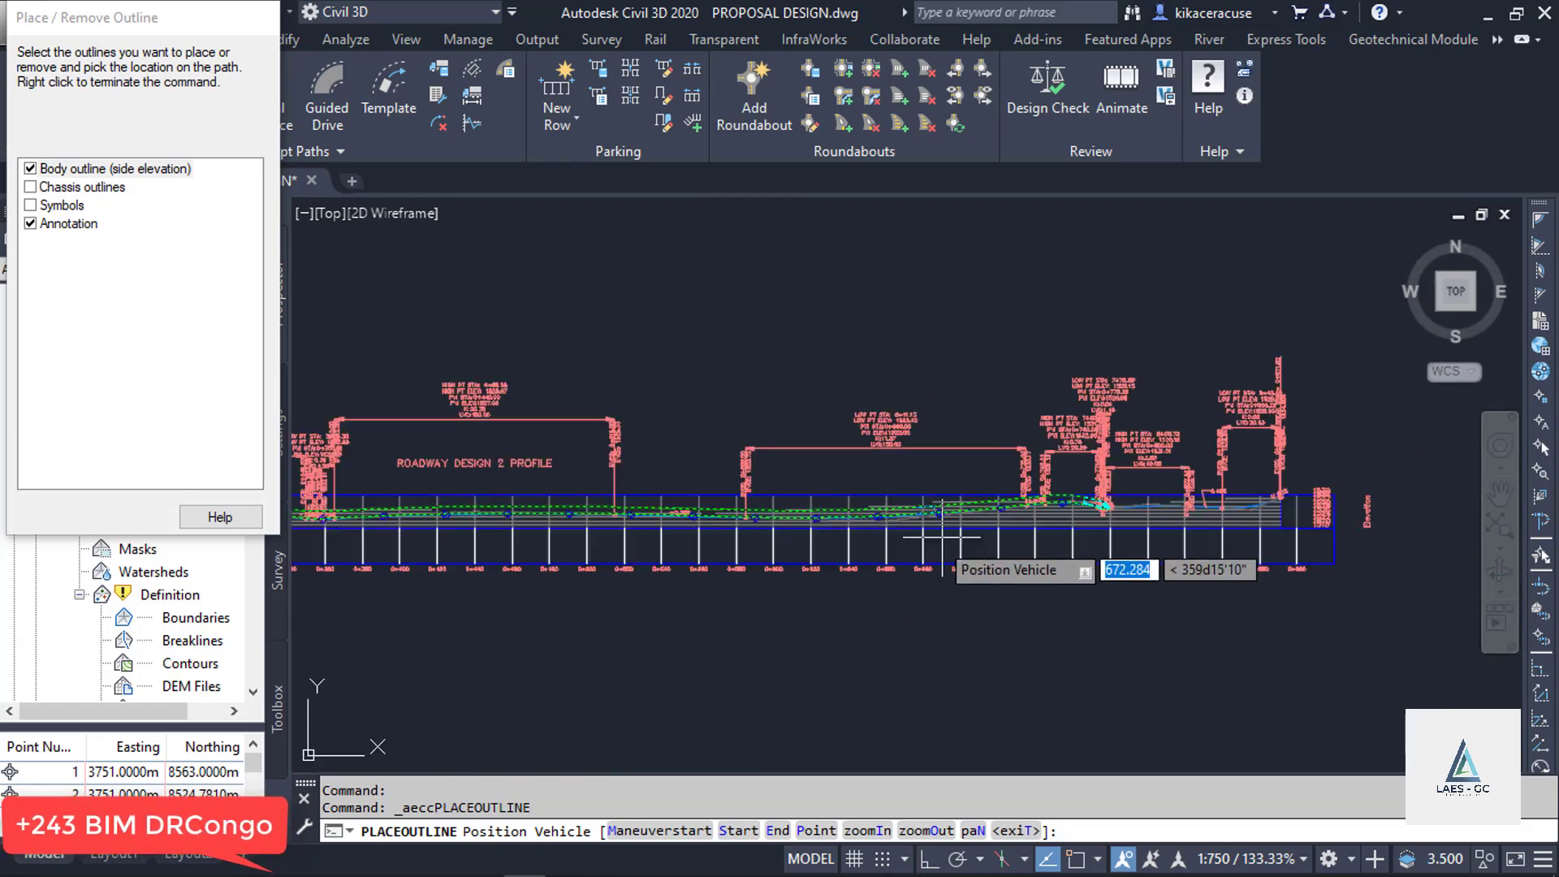
{"action": "scroll", "coordinate": [1208, 460], "scroll_direction": "up", "scroll_amount": 4}
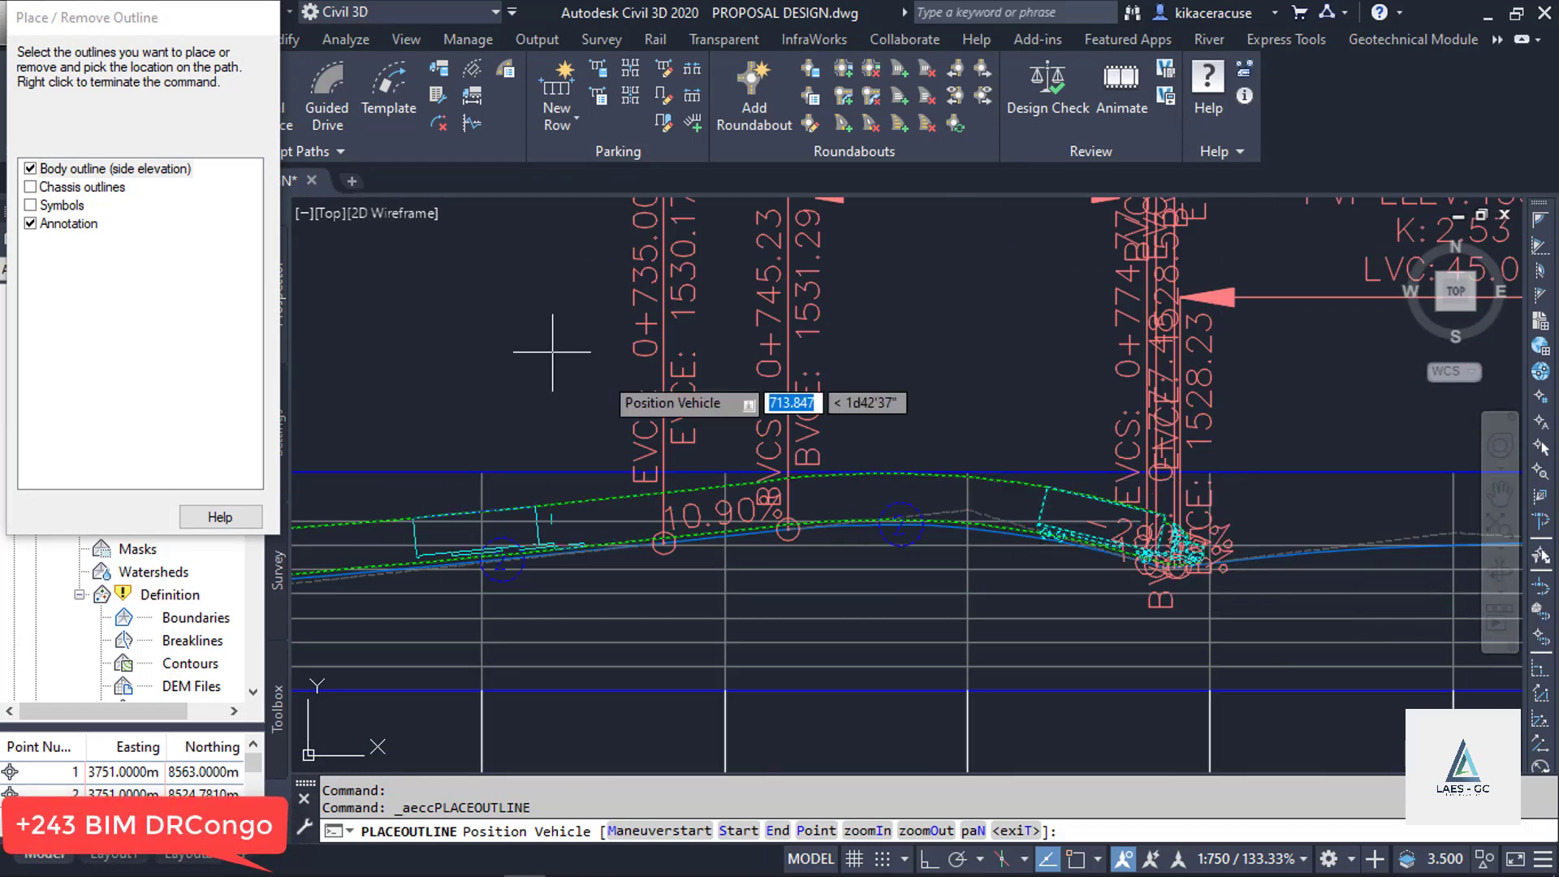
{"action": "left_click", "coordinate": [31, 189]}
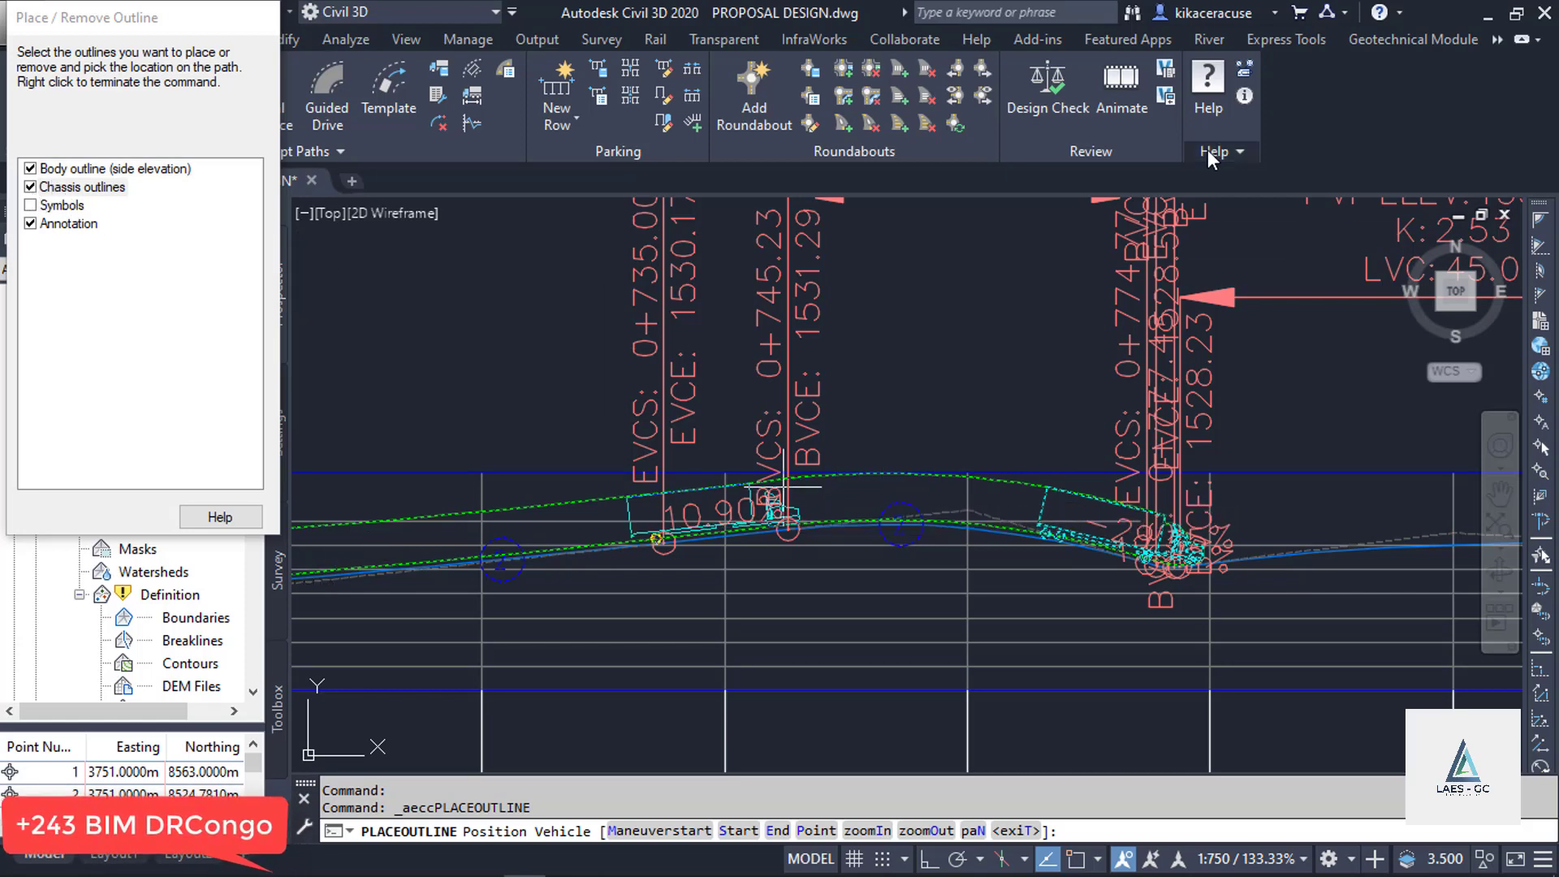
Step: Play the WB-40 Intermediate Semi-Trailer animation along the clearance path at x32 speed to its end, and close the animation
{"action": "left_click", "coordinate": [1121, 76]}
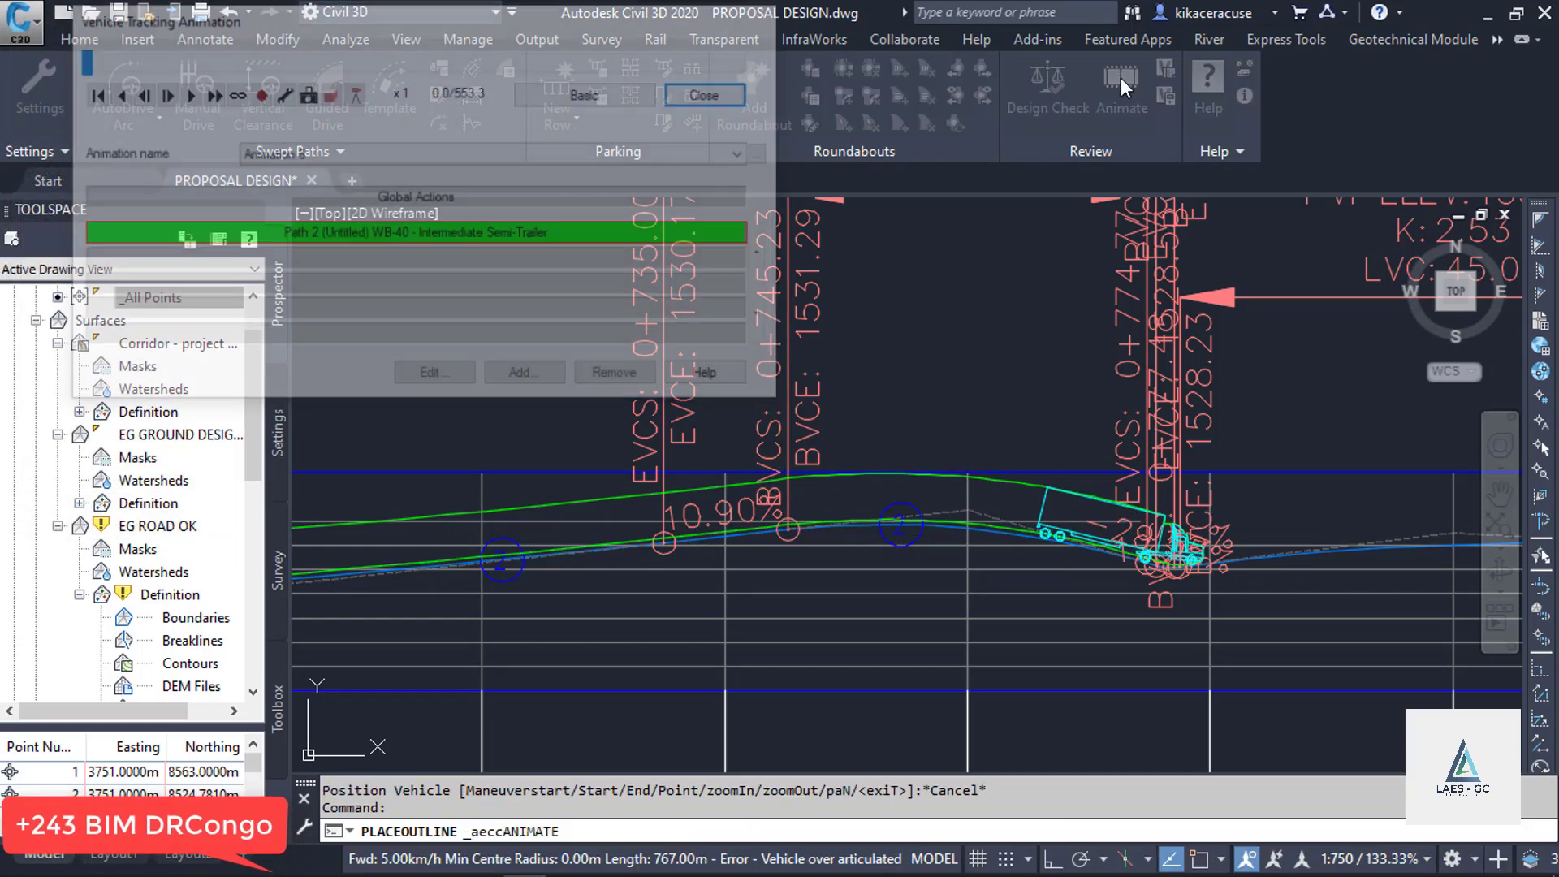
{"action": "left_click", "coordinate": [188, 94]}
{"action": "left_click", "coordinate": [208, 95]}
{"action": "left_click", "coordinate": [208, 95]}
{"action": "left_click", "coordinate": [207, 96]}
{"action": "left_click", "coordinate": [208, 96]}
{"action": "left_click", "coordinate": [208, 96]}
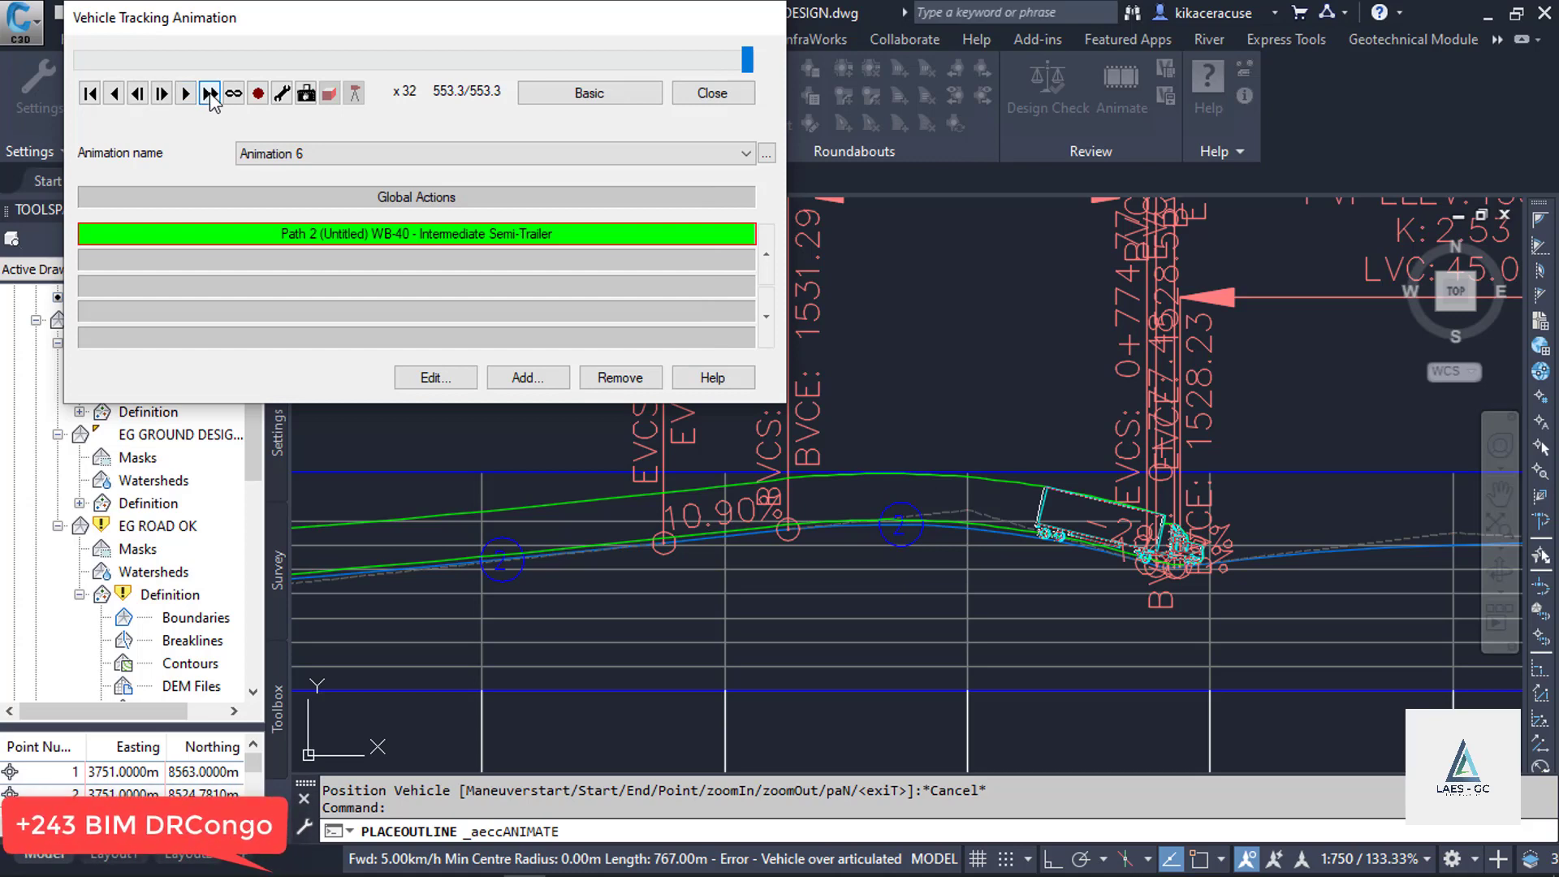
{"action": "left_click", "coordinate": [712, 93]}
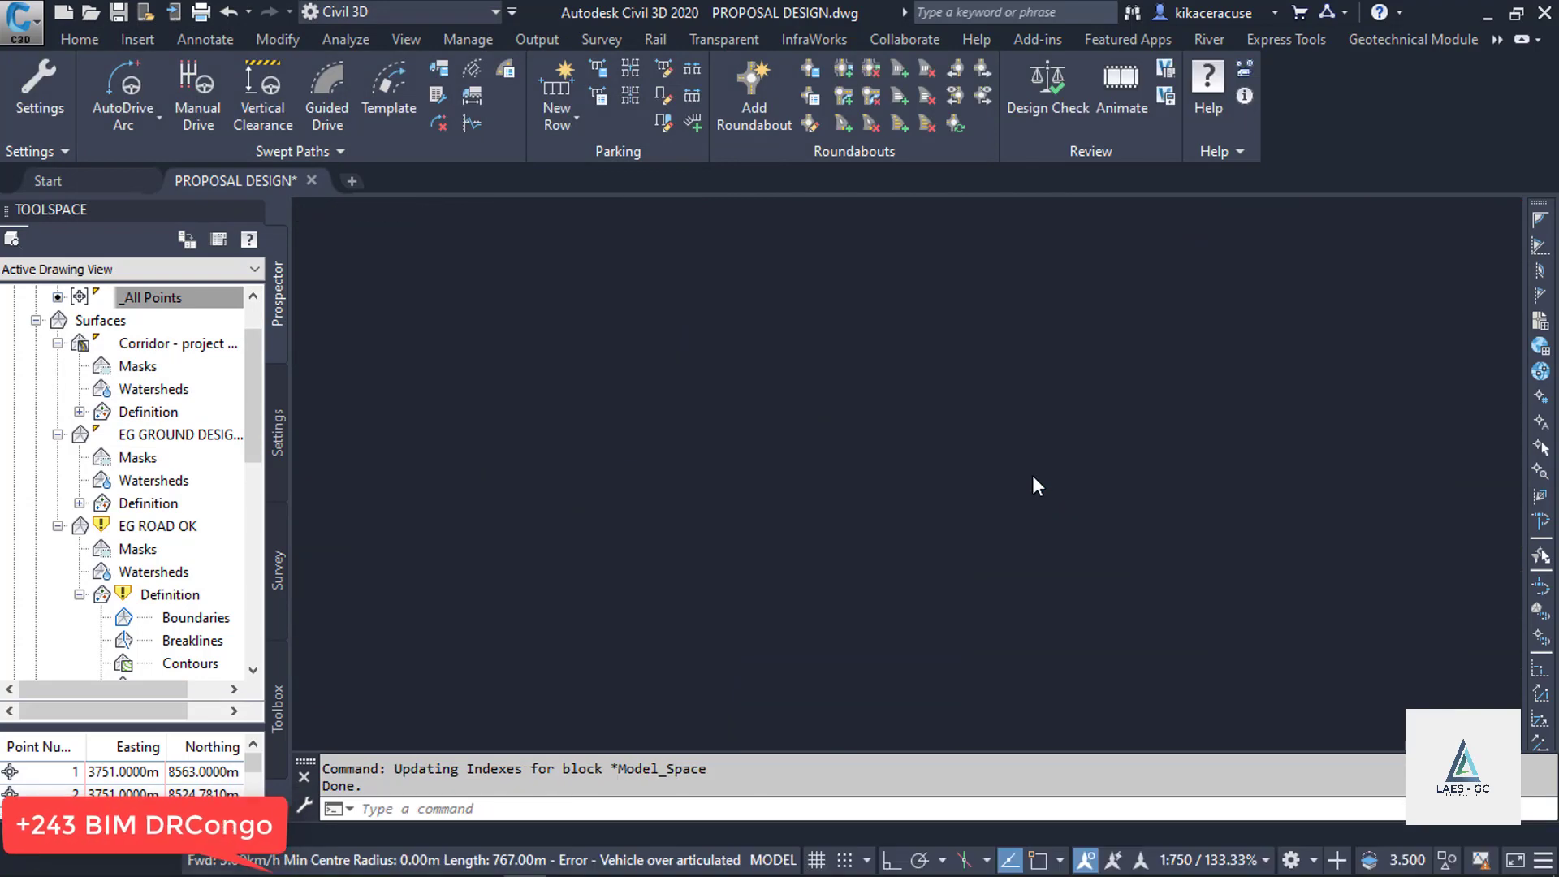
Step: Erase the semi-trailer's vertical clearance path from the Roadway Design 2 profile view
{"action": "scroll", "coordinate": [1022, 474], "scroll_direction": "up", "scroll_amount": 2}
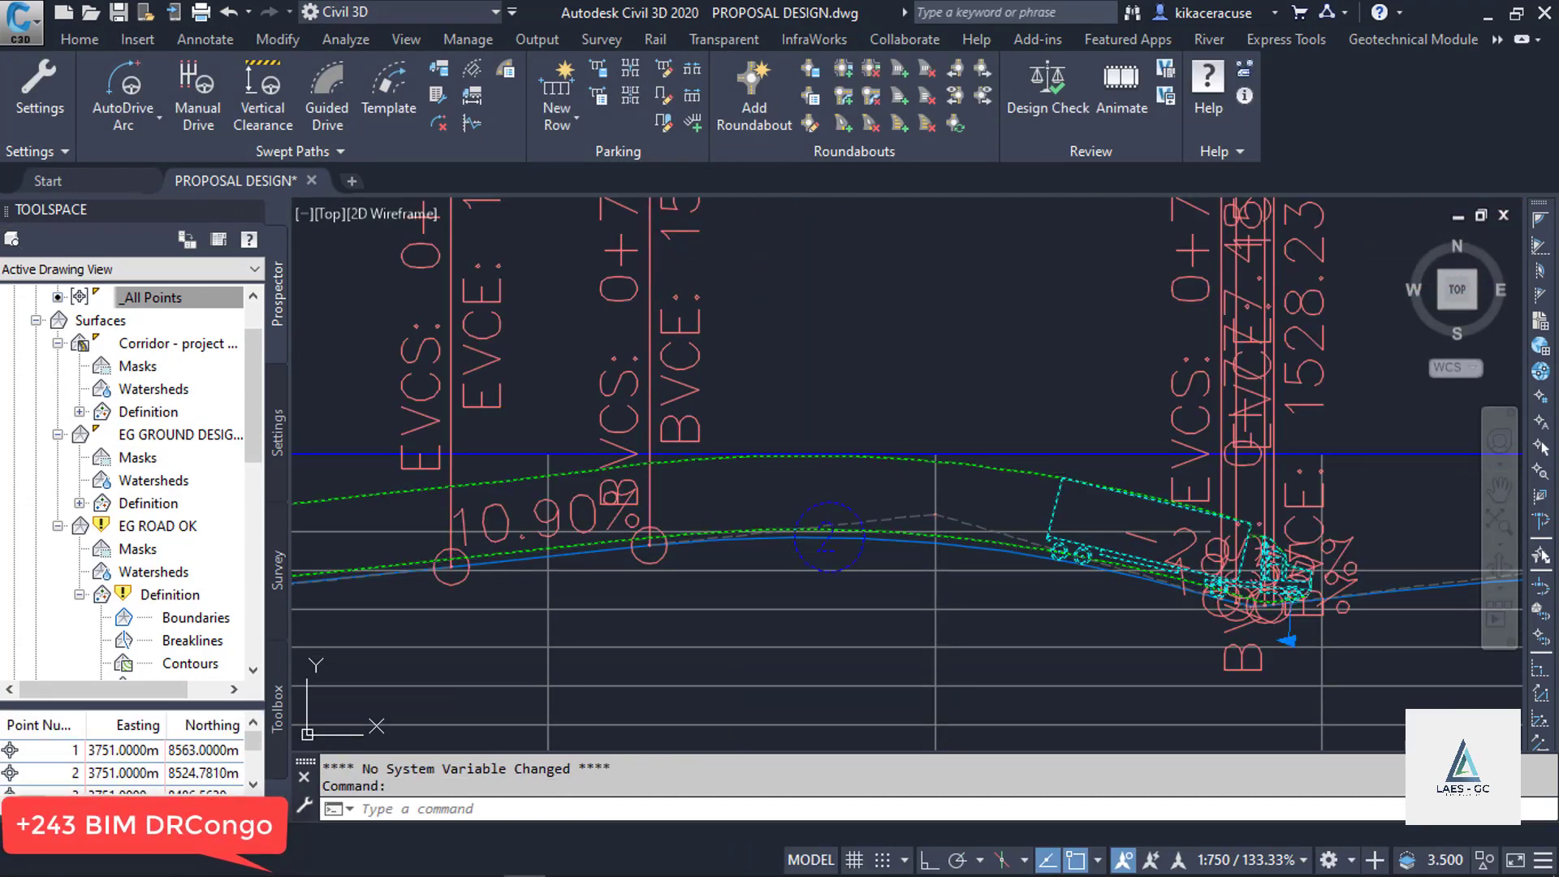
{"action": "key", "text": "Delete"}
{"action": "scroll", "coordinate": [807, 455], "scroll_direction": "down", "scroll_amount": 3}
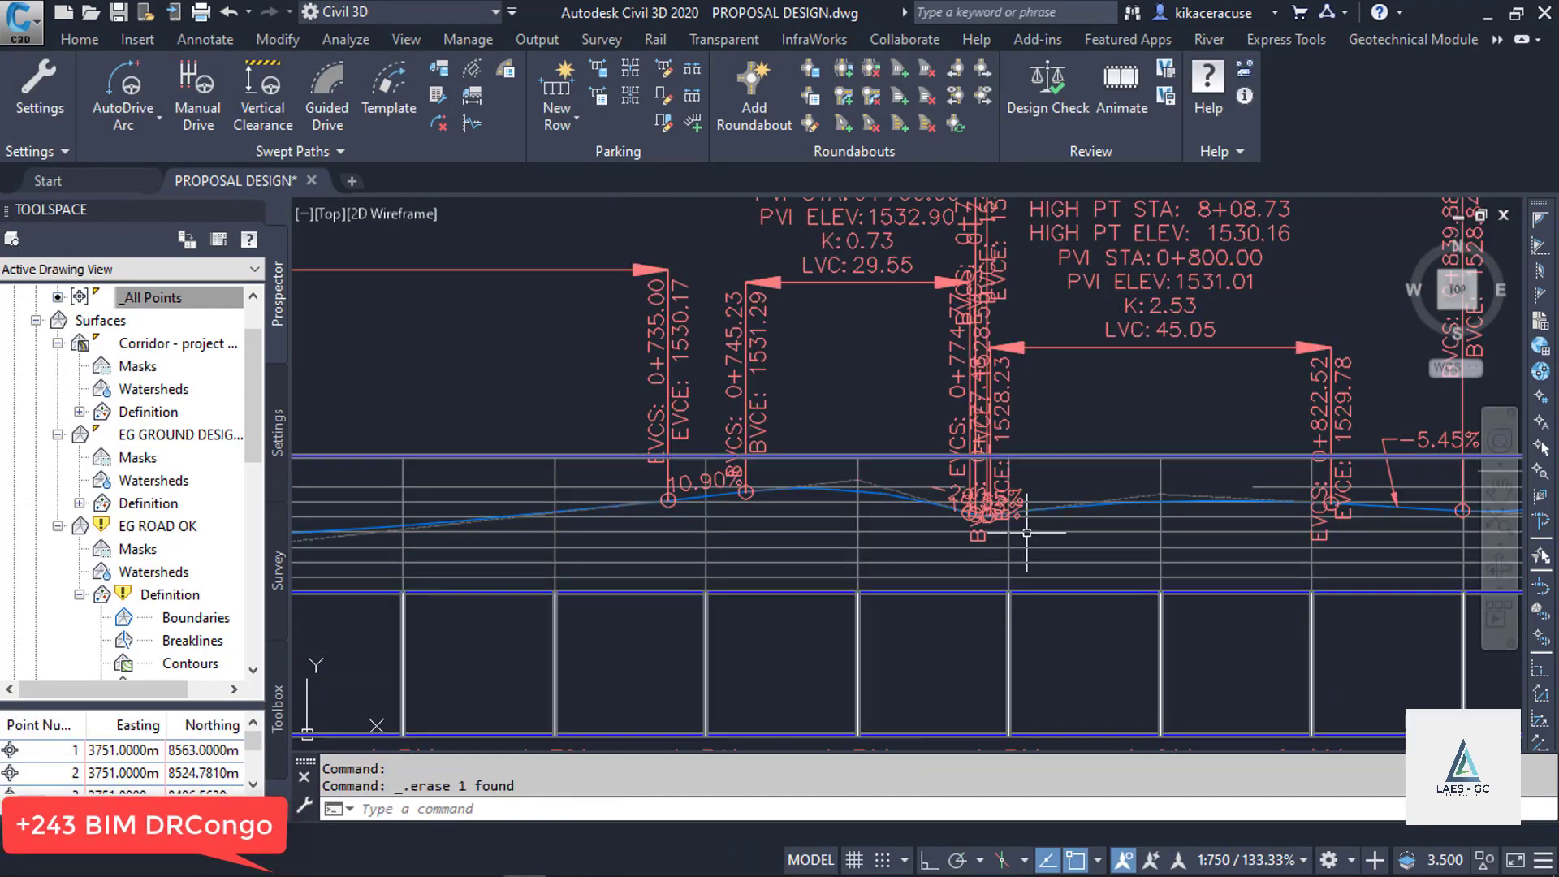
Step: Select the Layout (2) profile and raise its sag PVI in the dip near station 0+776
{"action": "scroll", "coordinate": [1040, 532], "scroll_direction": "up", "scroll_amount": 6}
{"action": "left_click", "coordinate": [939, 413]}
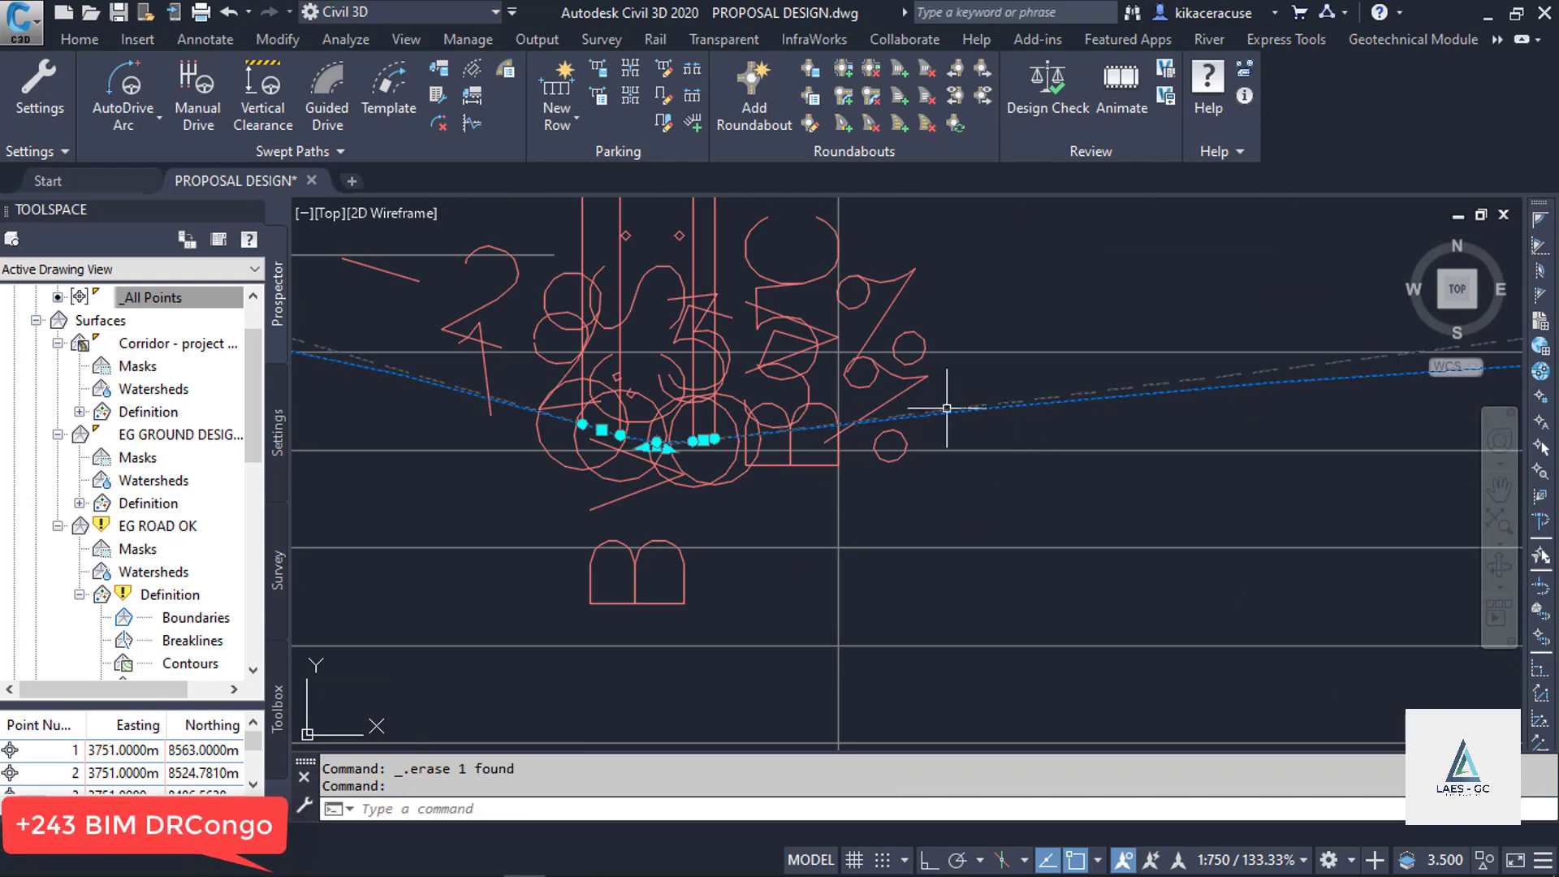
{"action": "scroll", "coordinate": [664, 425], "scroll_direction": "up", "scroll_amount": 3}
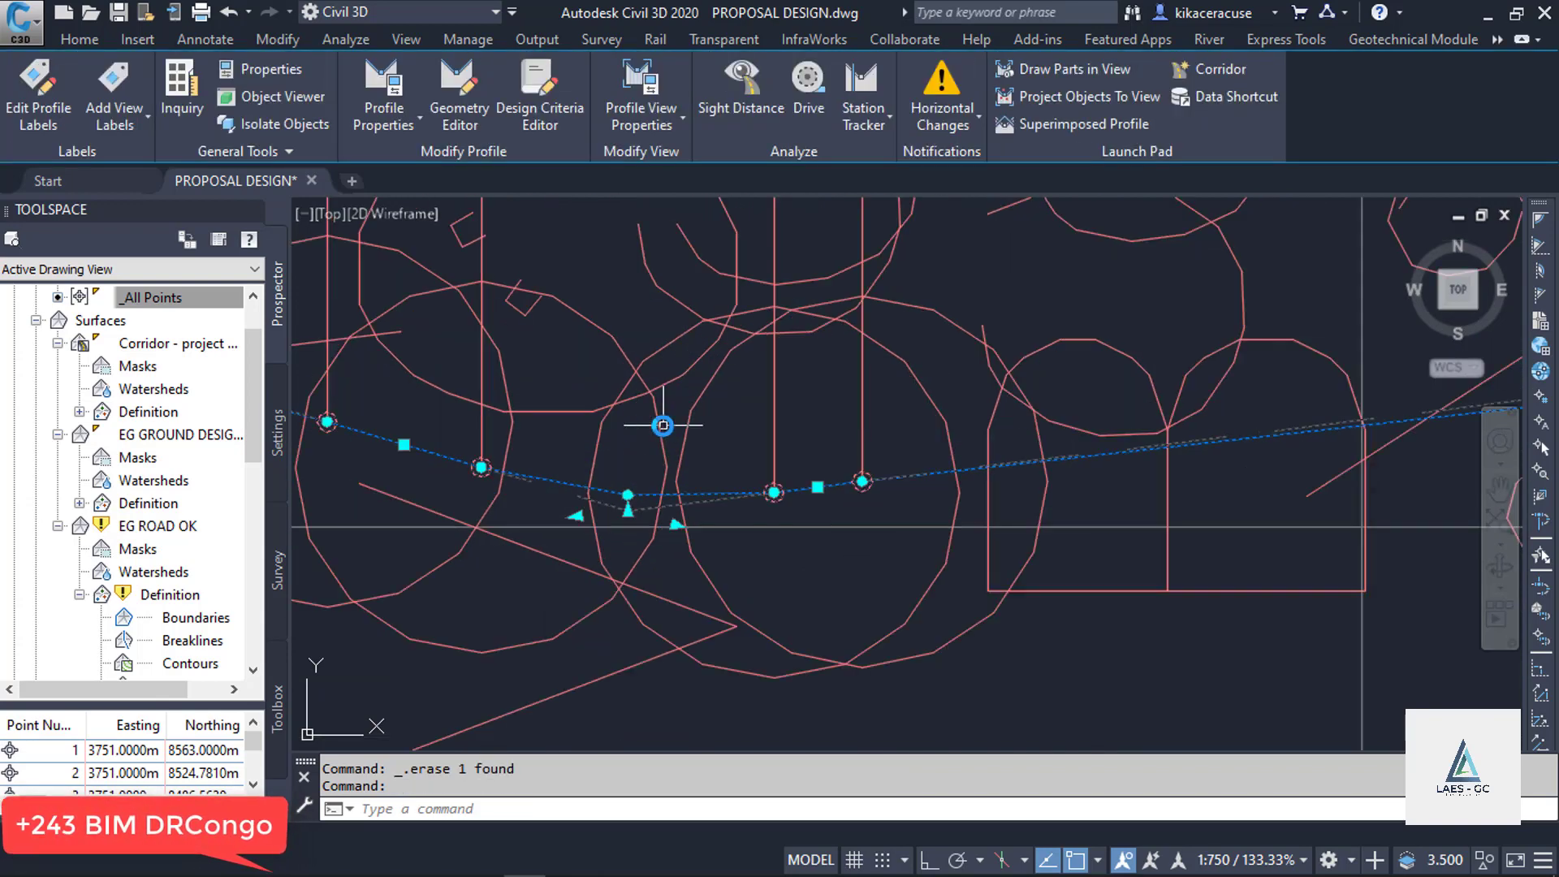
{"action": "left_click", "coordinate": [628, 510]}
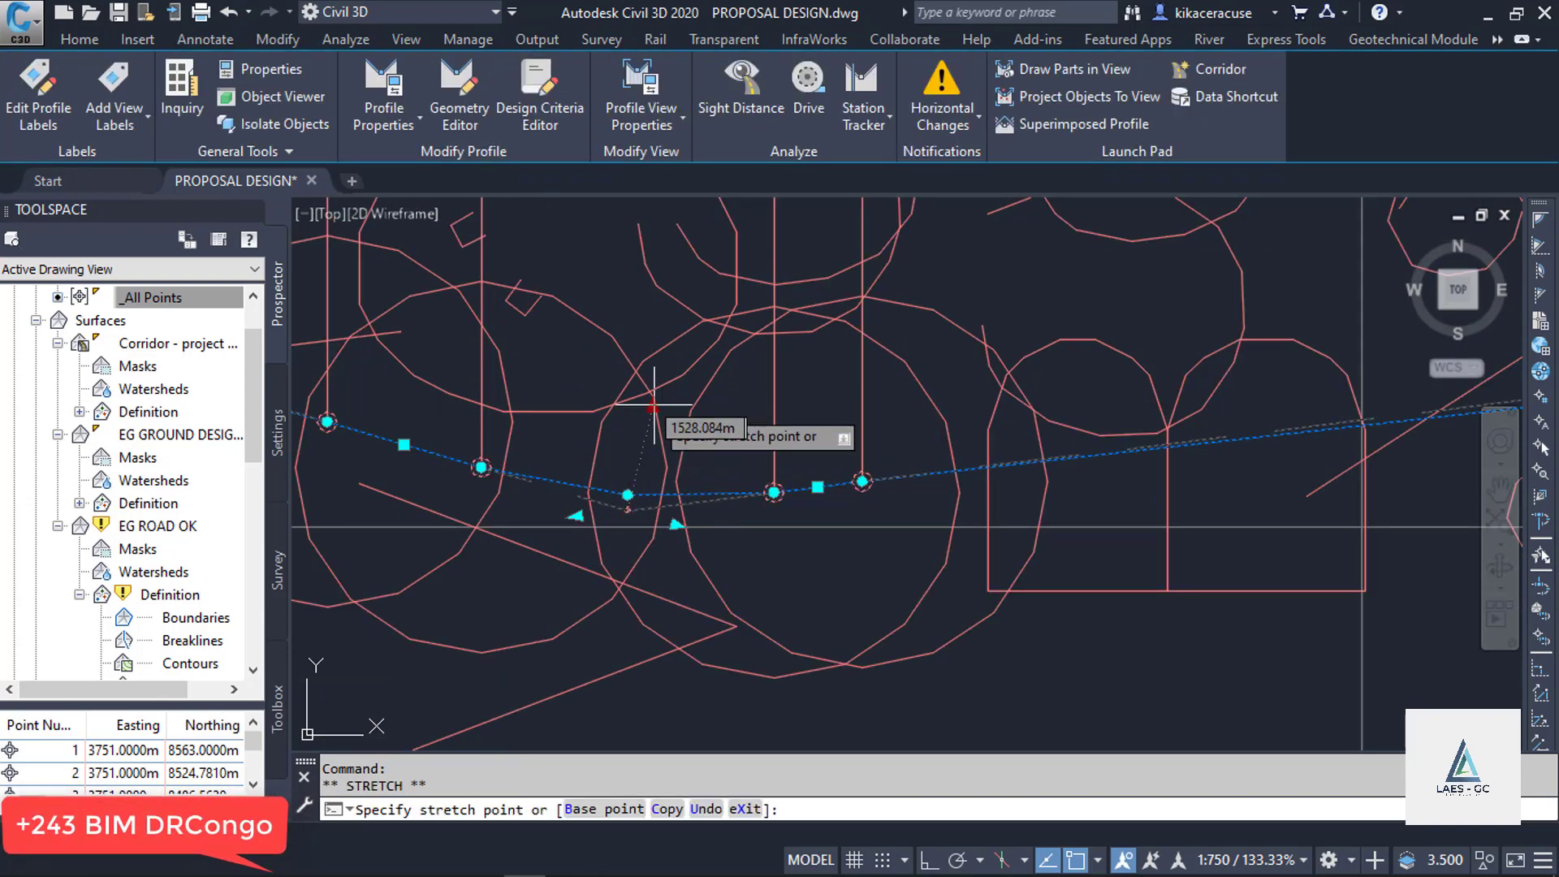
{"action": "left_click", "coordinate": [653, 320]}
{"action": "scroll", "coordinate": [833, 565], "scroll_direction": "down", "scroll_amount": 5}
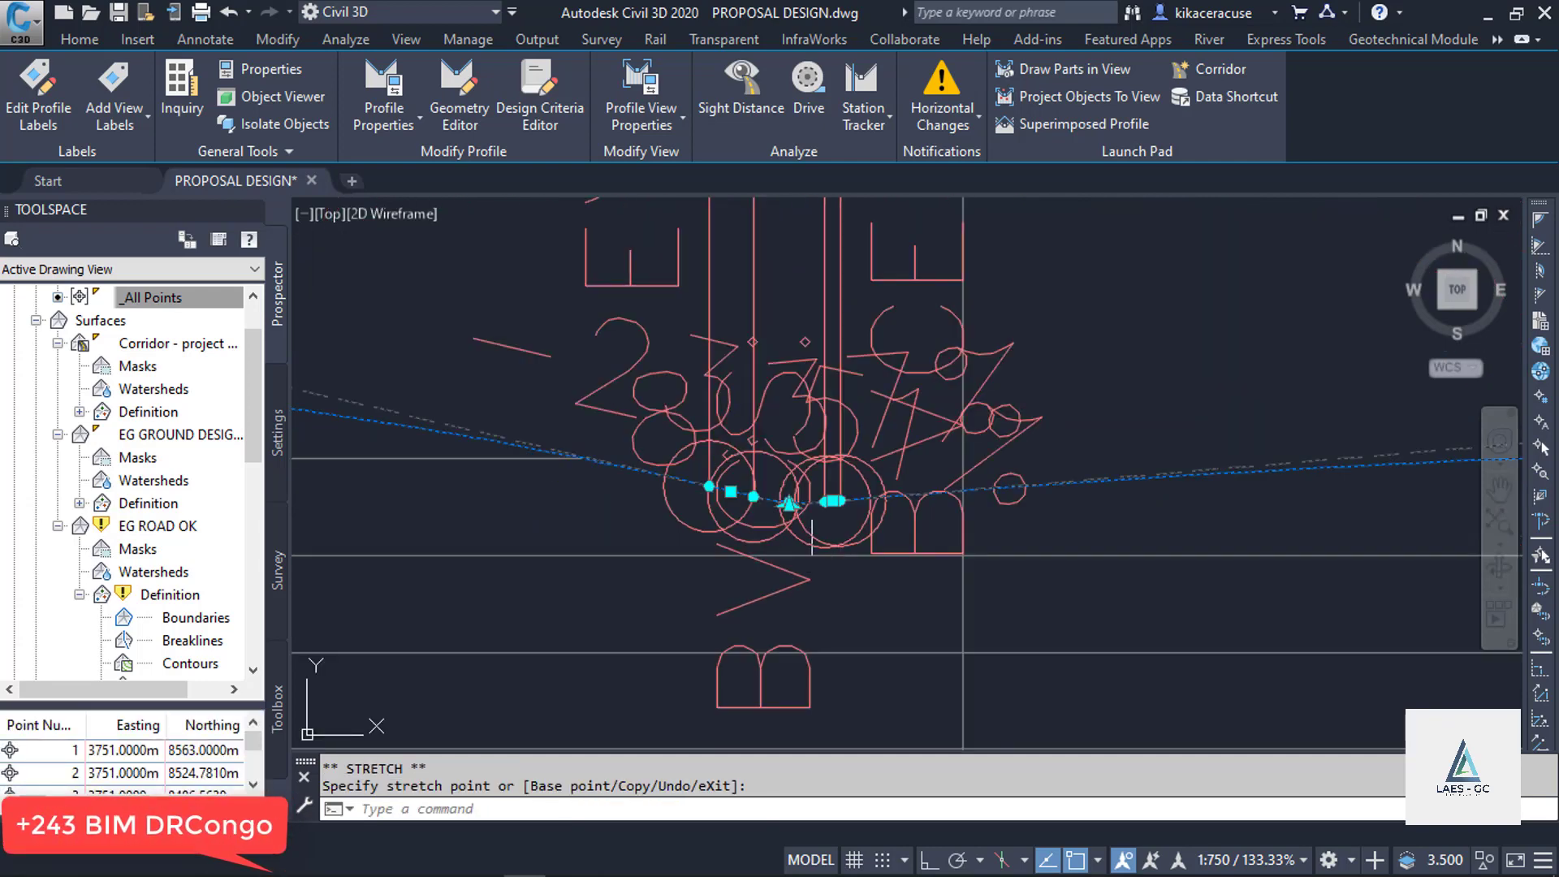
Step: Raise the sag PVI in the dip a second time, shifting it slightly forward along the profile
{"action": "scroll", "coordinate": [762, 497], "scroll_direction": "up", "scroll_amount": 5}
{"action": "scroll", "coordinate": [725, 468], "scroll_direction": "up", "scroll_amount": 4}
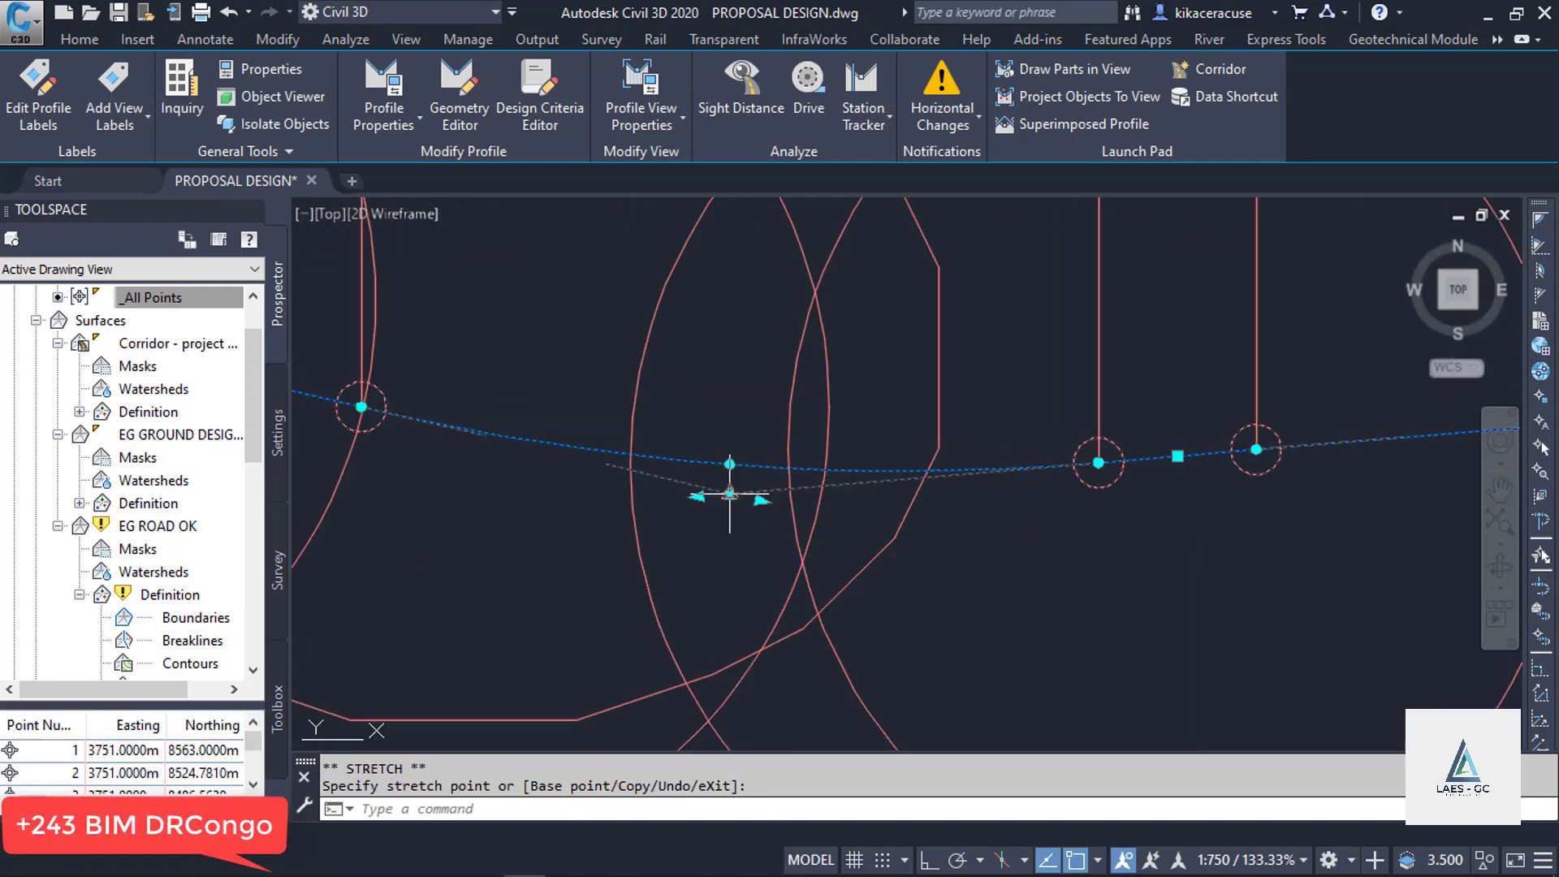
{"action": "left_click", "coordinate": [729, 494]}
{"action": "left_click", "coordinate": [761, 282]}
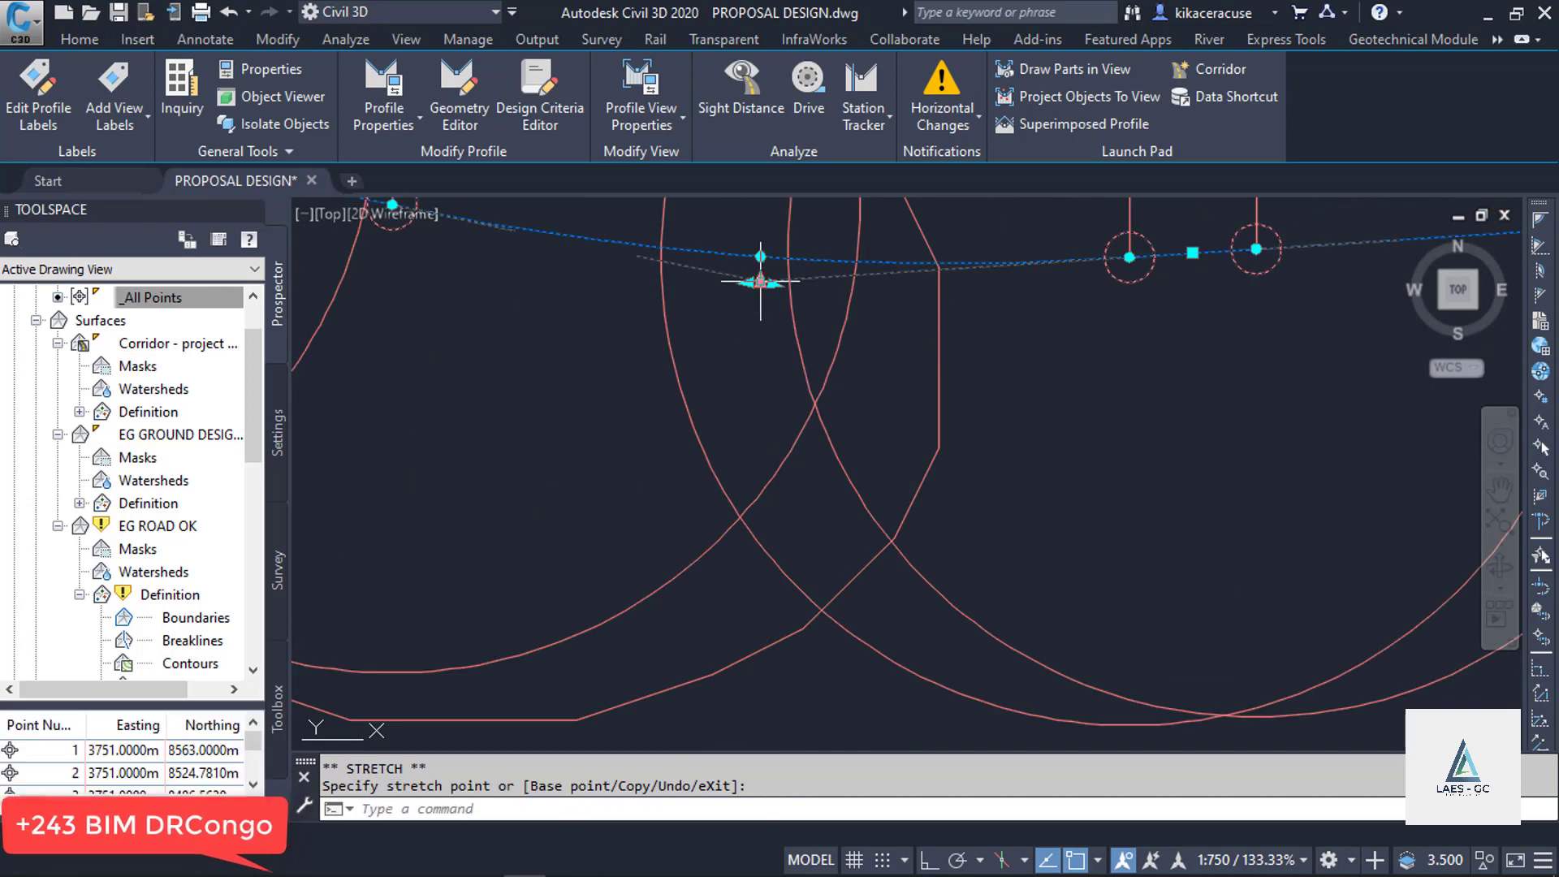
{"action": "scroll", "coordinate": [882, 495], "scroll_direction": "down", "scroll_amount": 7}
{"action": "scroll", "coordinate": [882, 495], "scroll_direction": "down", "scroll_amount": 3}
{"action": "scroll", "coordinate": [869, 487], "scroll_direction": "up", "scroll_amount": 6}
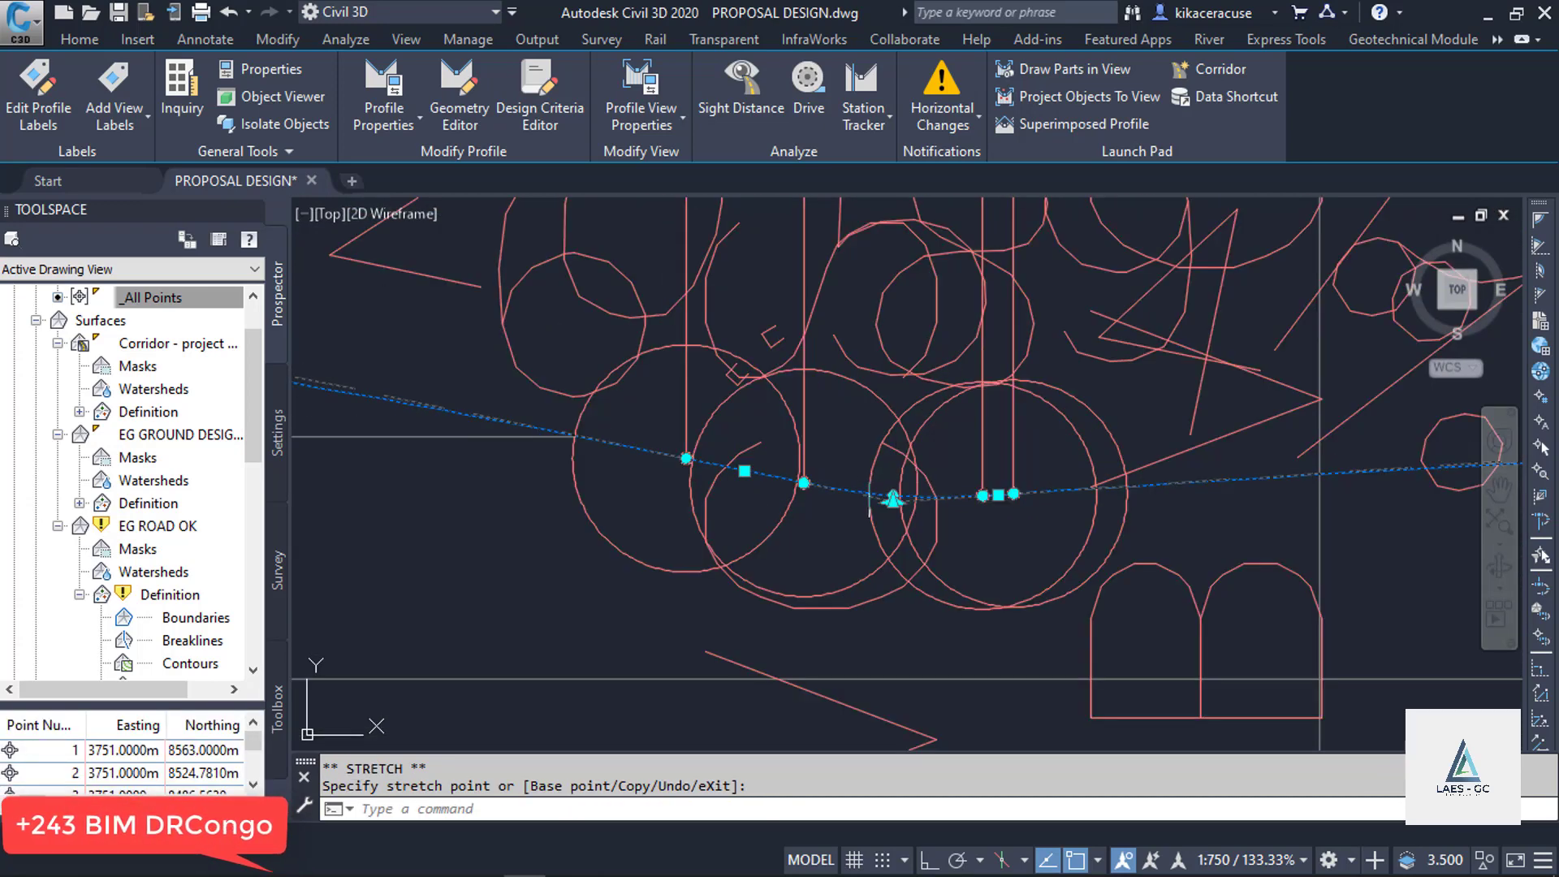
Step: Raise the dip's sag PVI once more, placing it at about station 0+776.50, and deselect the profile
{"action": "scroll", "coordinate": [913, 518], "scroll_direction": "up", "scroll_amount": 6}
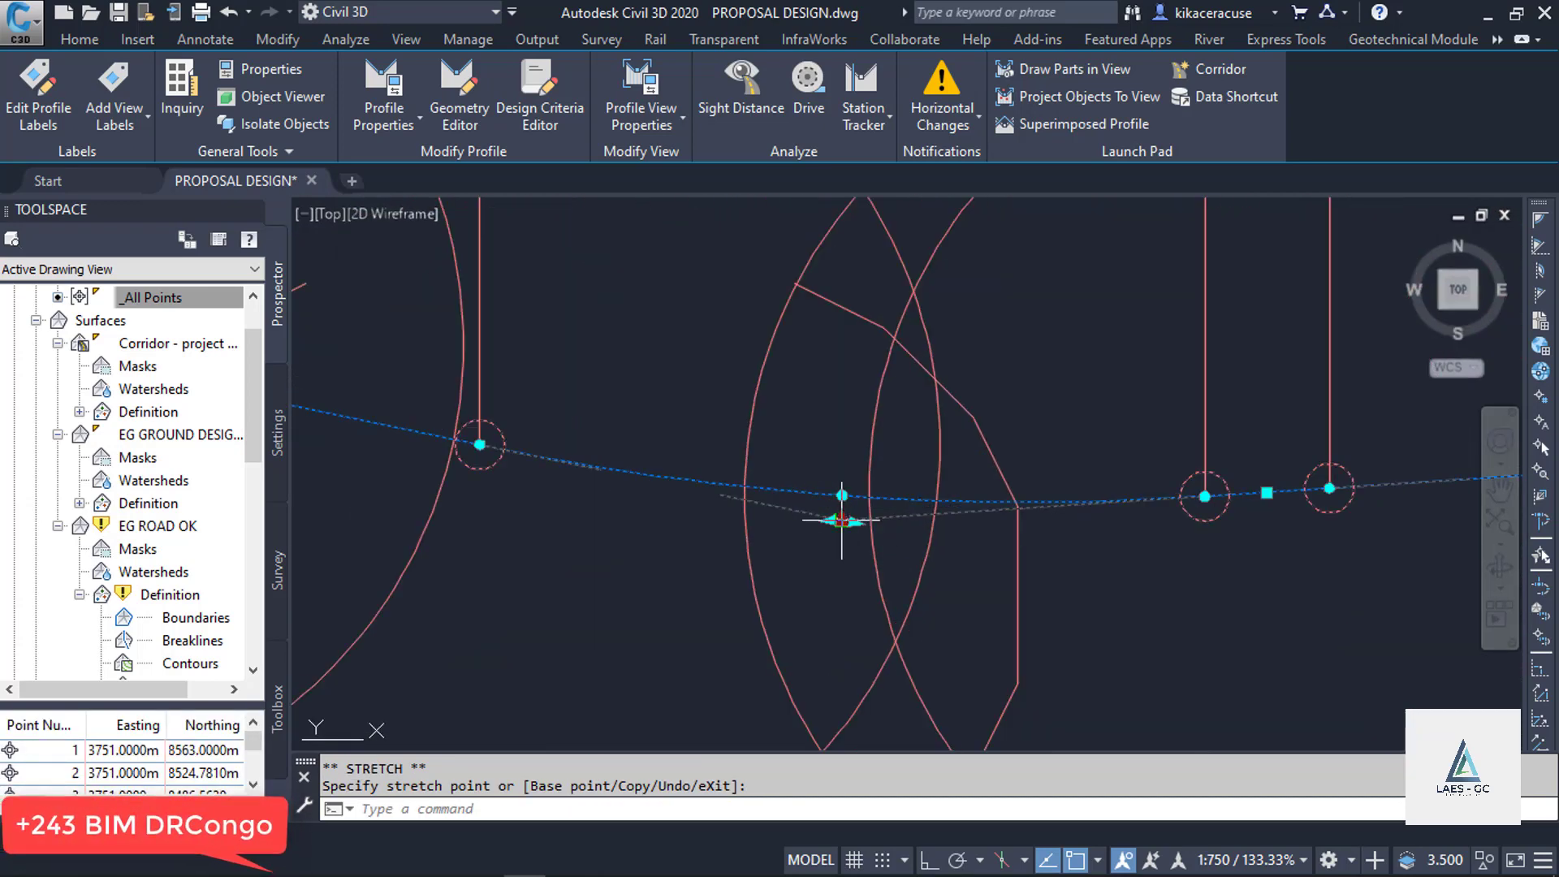
{"action": "scroll", "coordinate": [839, 520], "scroll_direction": "up", "scroll_amount": 5}
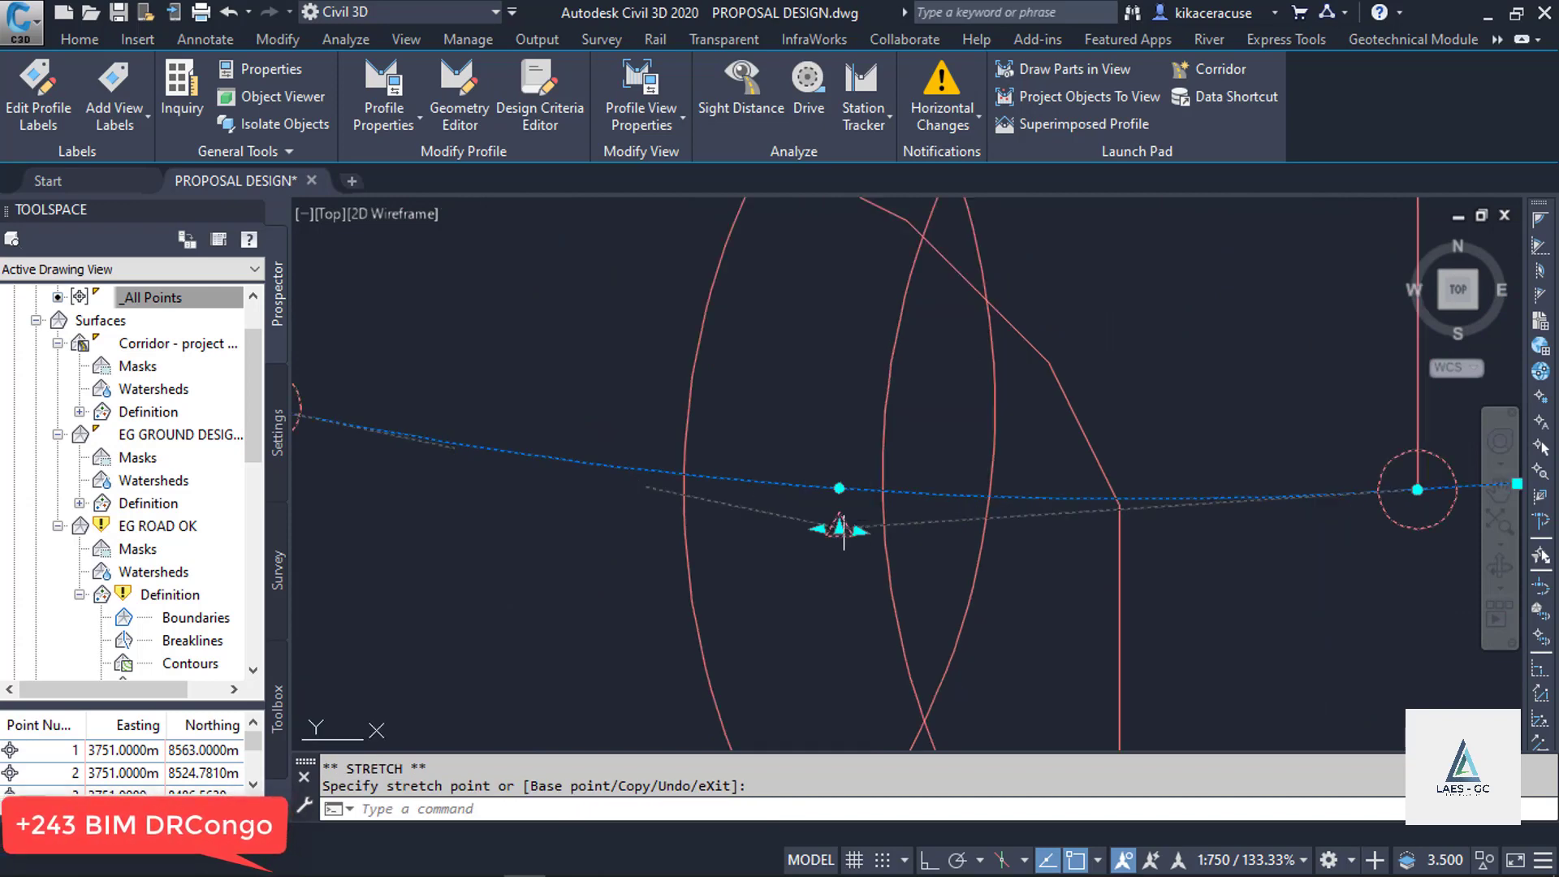
{"action": "left_click", "coordinate": [829, 559]}
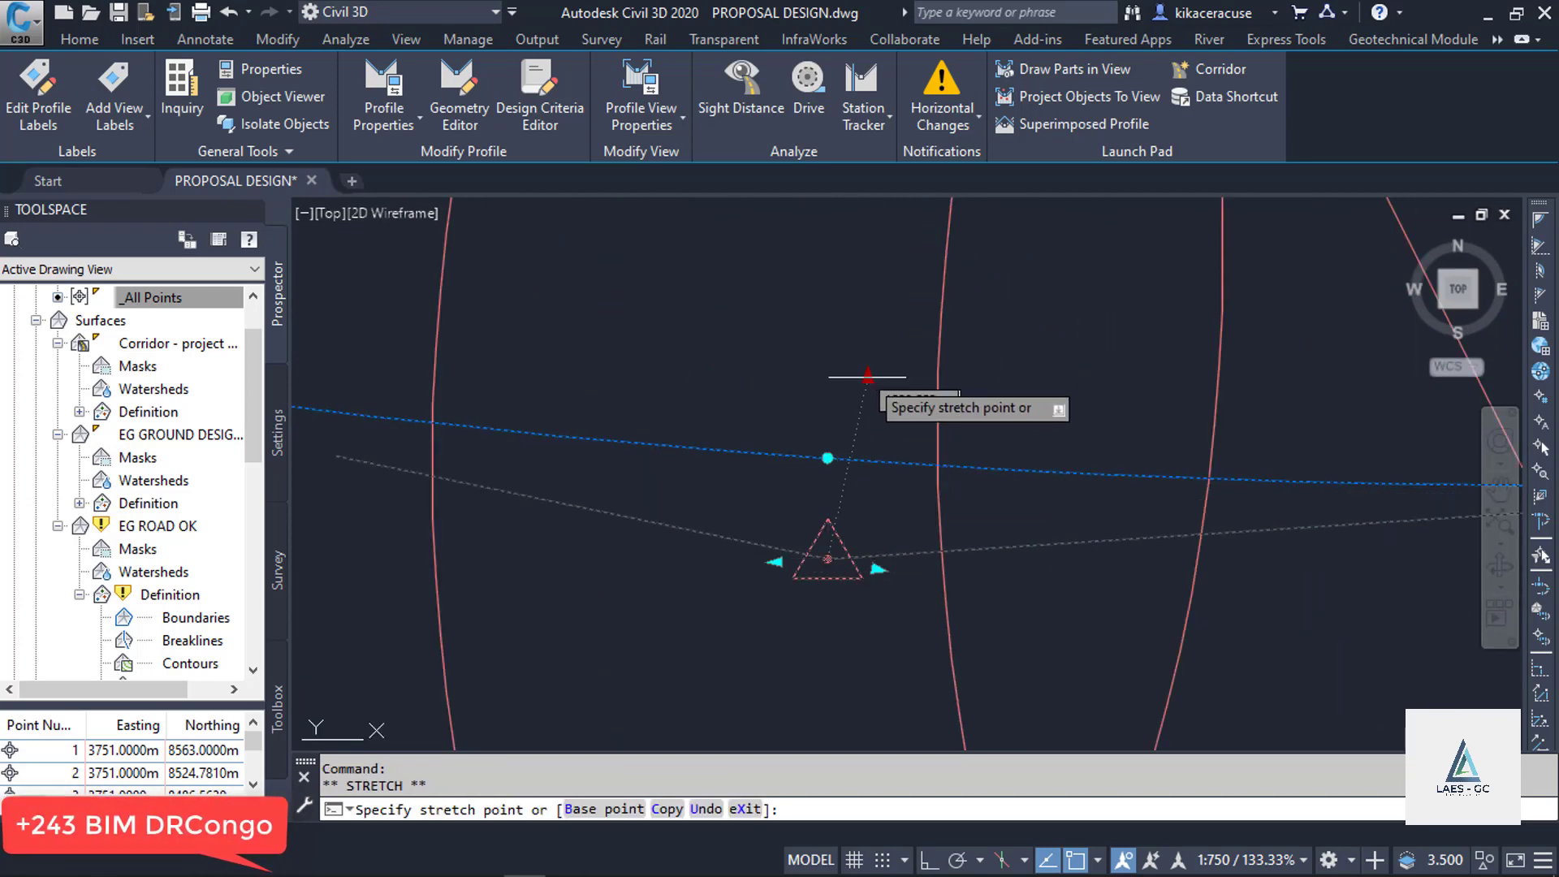
{"action": "left_click", "coordinate": [868, 376]}
{"action": "scroll", "coordinate": [868, 376], "scroll_direction": "down", "scroll_amount": 8}
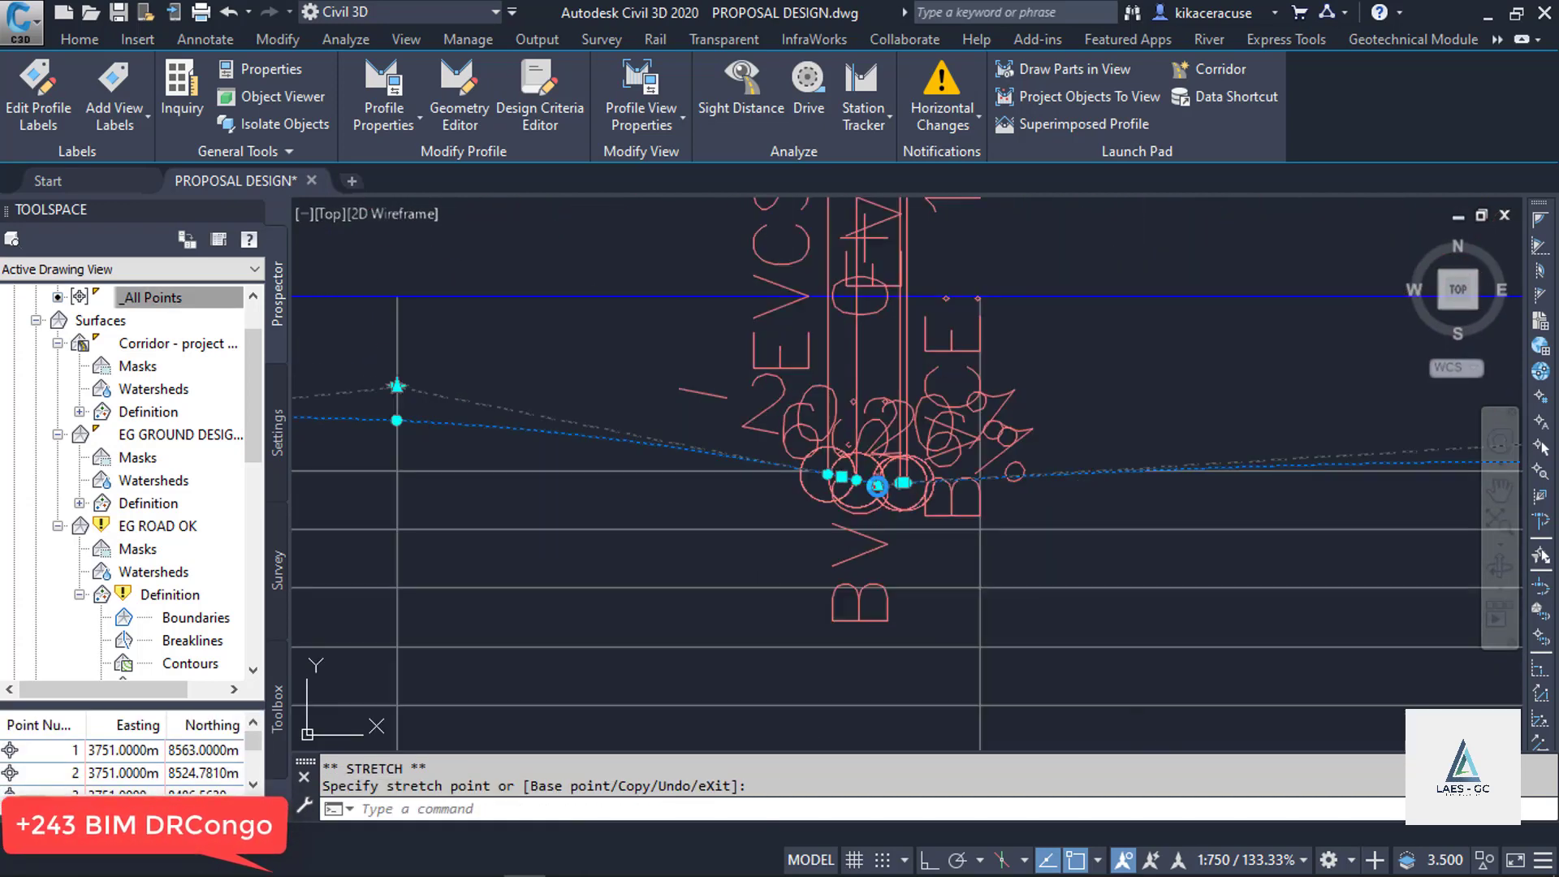
{"action": "key", "text": "Escape"}
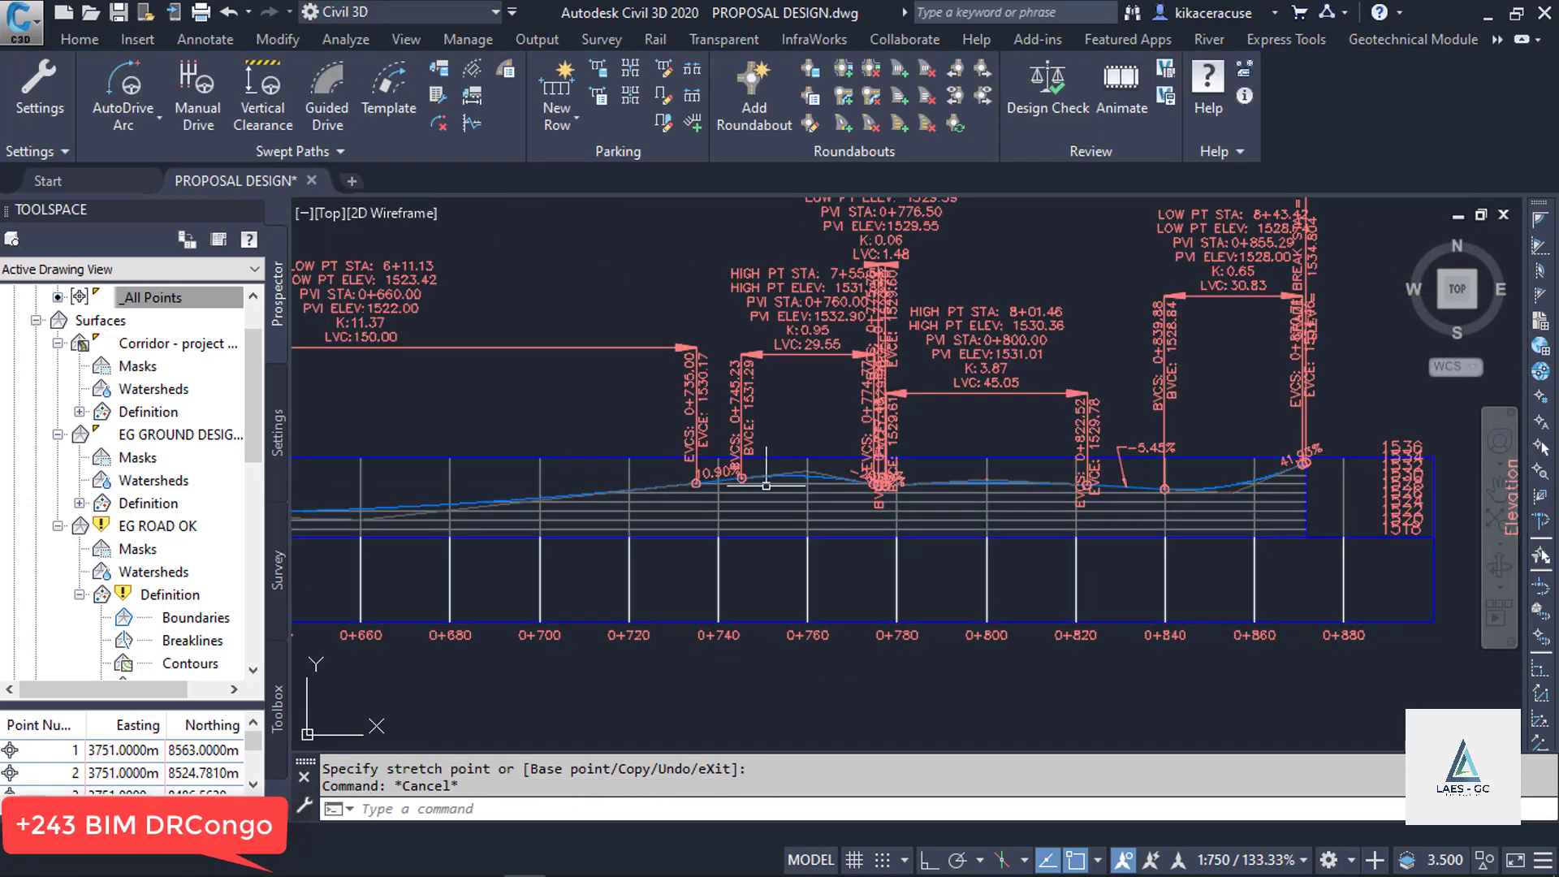
Step: Run a WB-40 semi-trailer vertical clearance analysis on the profile crest near station 0+760 with the default ground clearance, and erase the resulting path
{"action": "scroll", "coordinate": [764, 485], "scroll_direction": "up", "scroll_amount": 6}
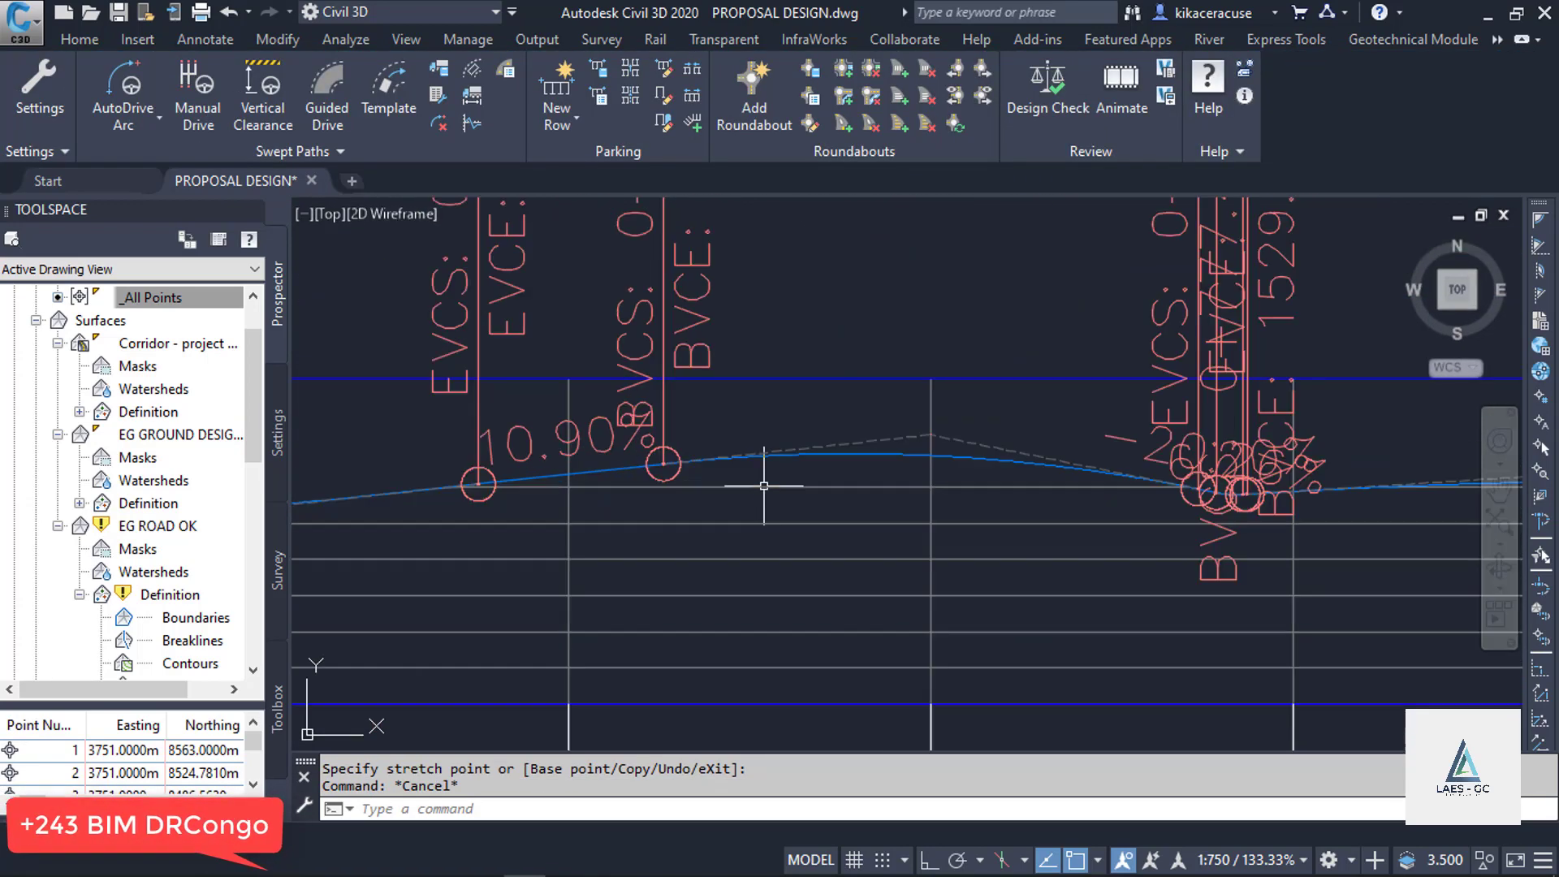
{"action": "left_click", "coordinate": [271, 75]}
{"action": "left_click", "coordinate": [849, 503]}
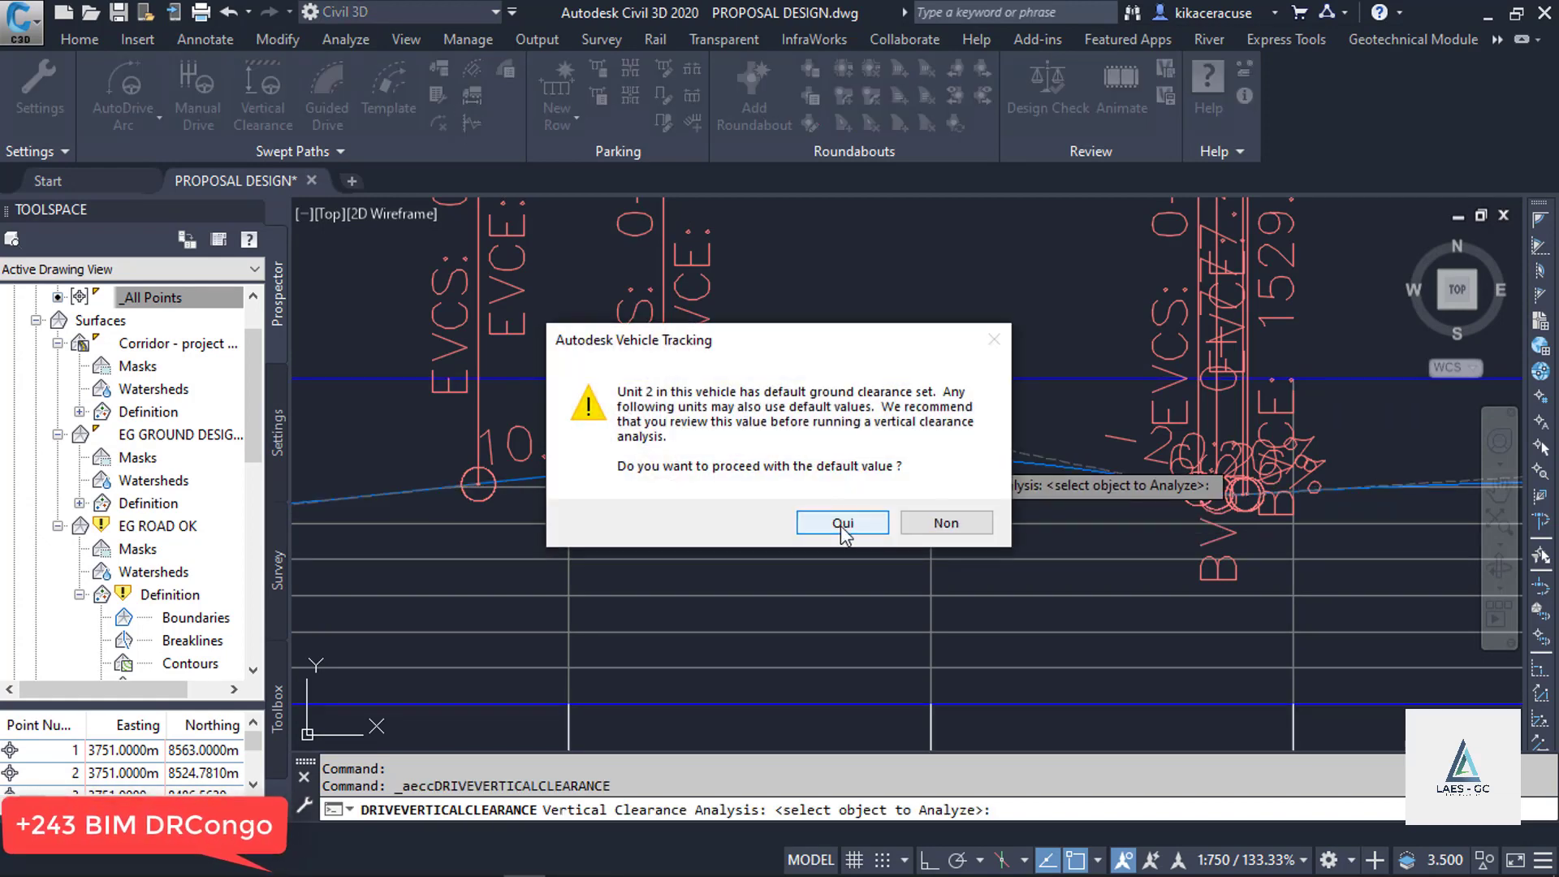
{"action": "left_click", "coordinate": [841, 523]}
{"action": "scroll", "coordinate": [573, 481], "scroll_direction": "down", "scroll_amount": 5}
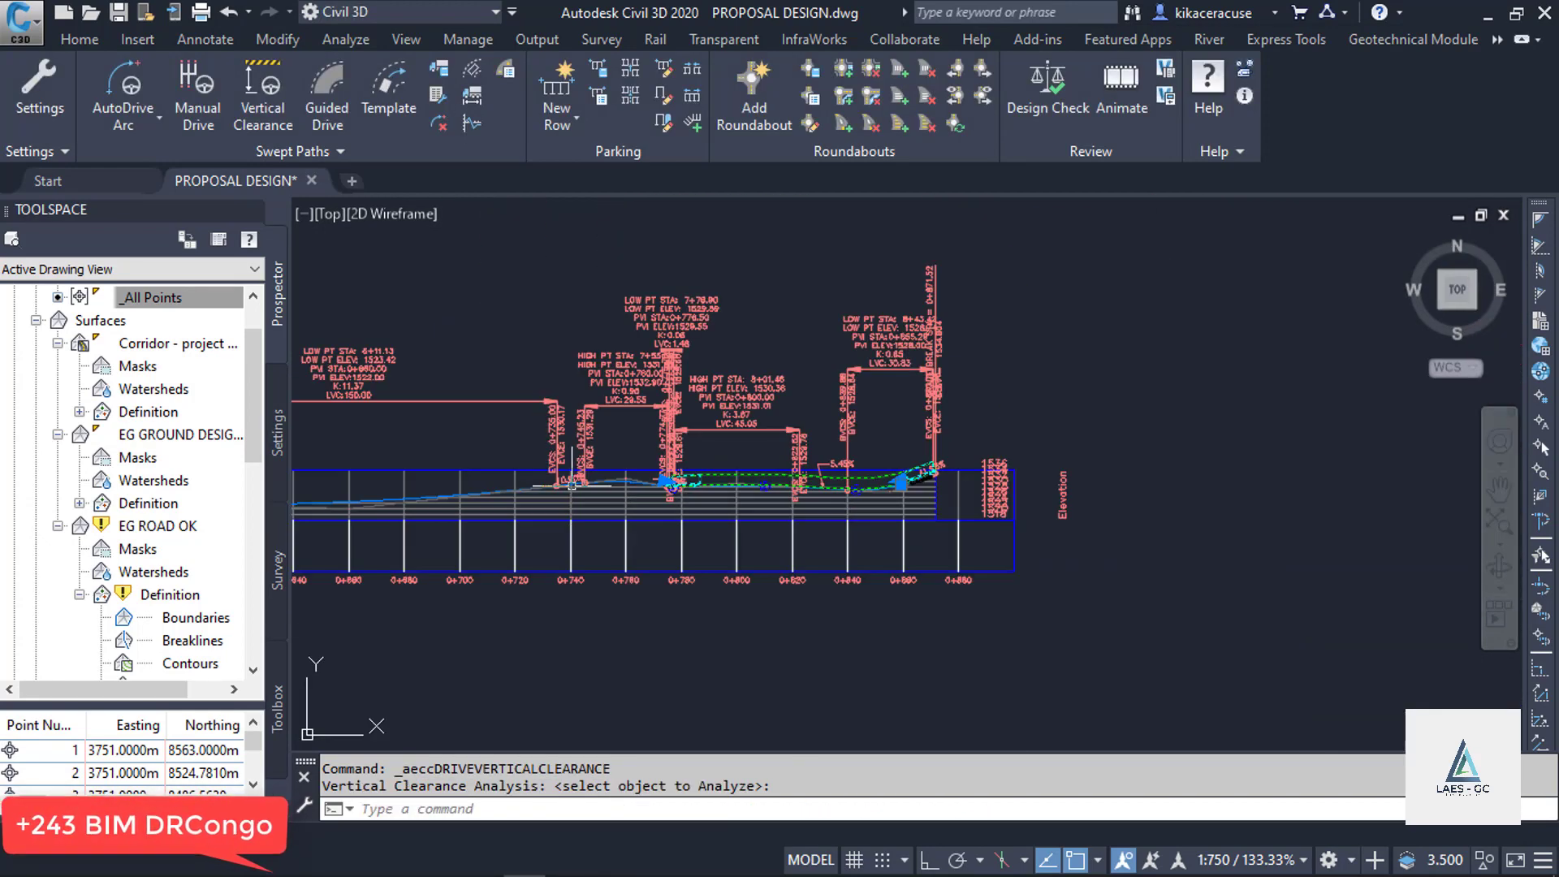
{"action": "scroll", "coordinate": [714, 465], "scroll_direction": "up", "scroll_amount": 5}
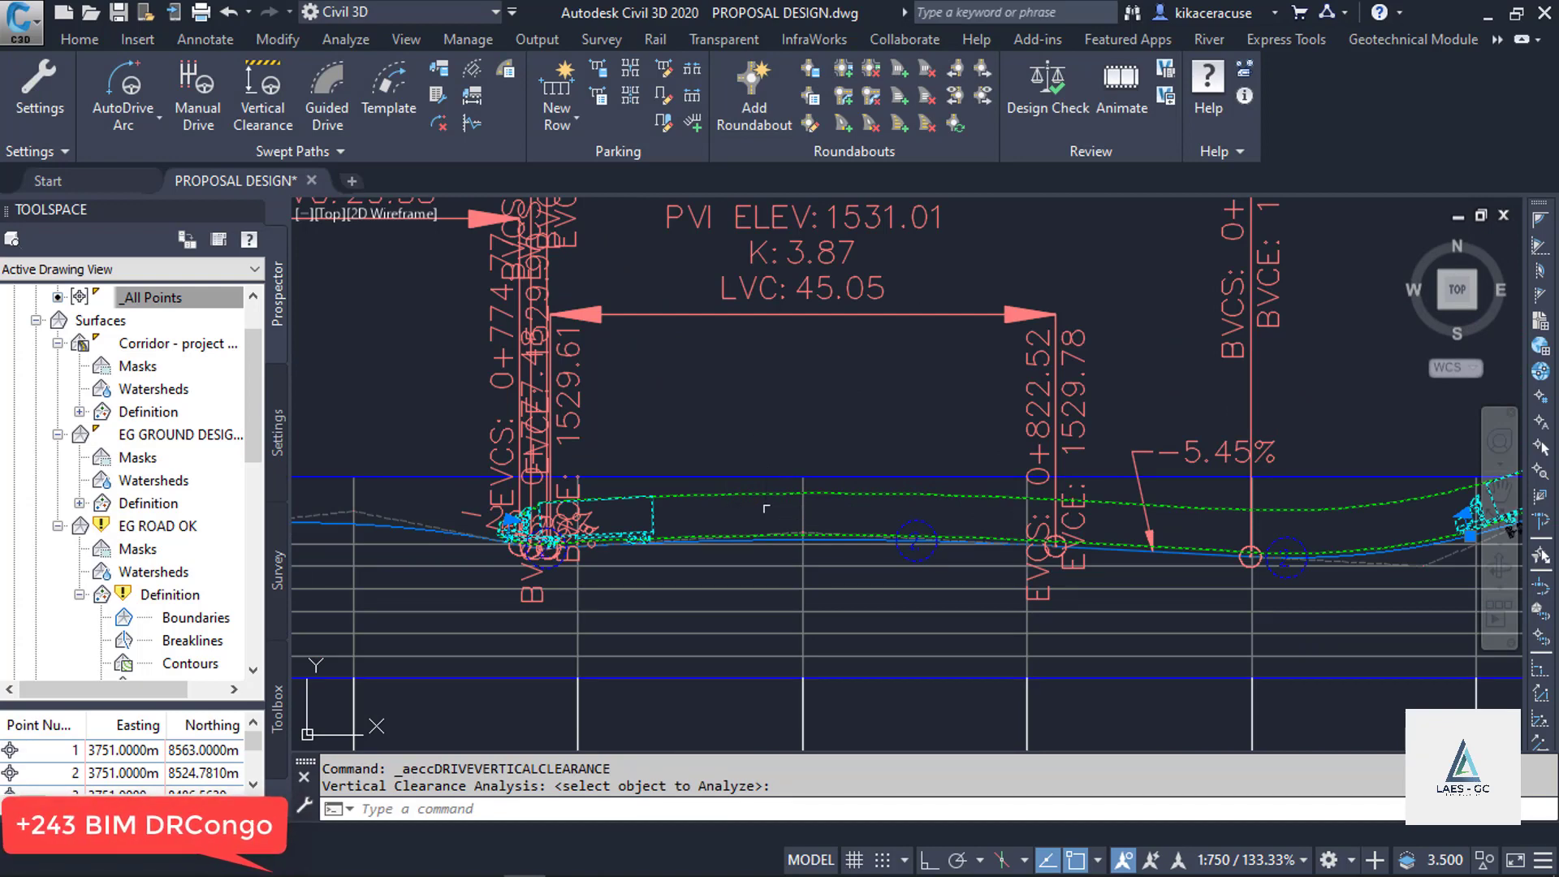
{"action": "key", "text": "Delete"}
Step: Run the vertical clearance analysis from near the beginning of the Roadway Design 2 profile, using the default WB-40 semi-trailer and default ground clearance
{"action": "scroll", "coordinate": [1254, 562], "scroll_direction": "down", "scroll_amount": 4}
{"action": "scroll", "coordinate": [900, 557], "scroll_direction": "up", "scroll_amount": 4}
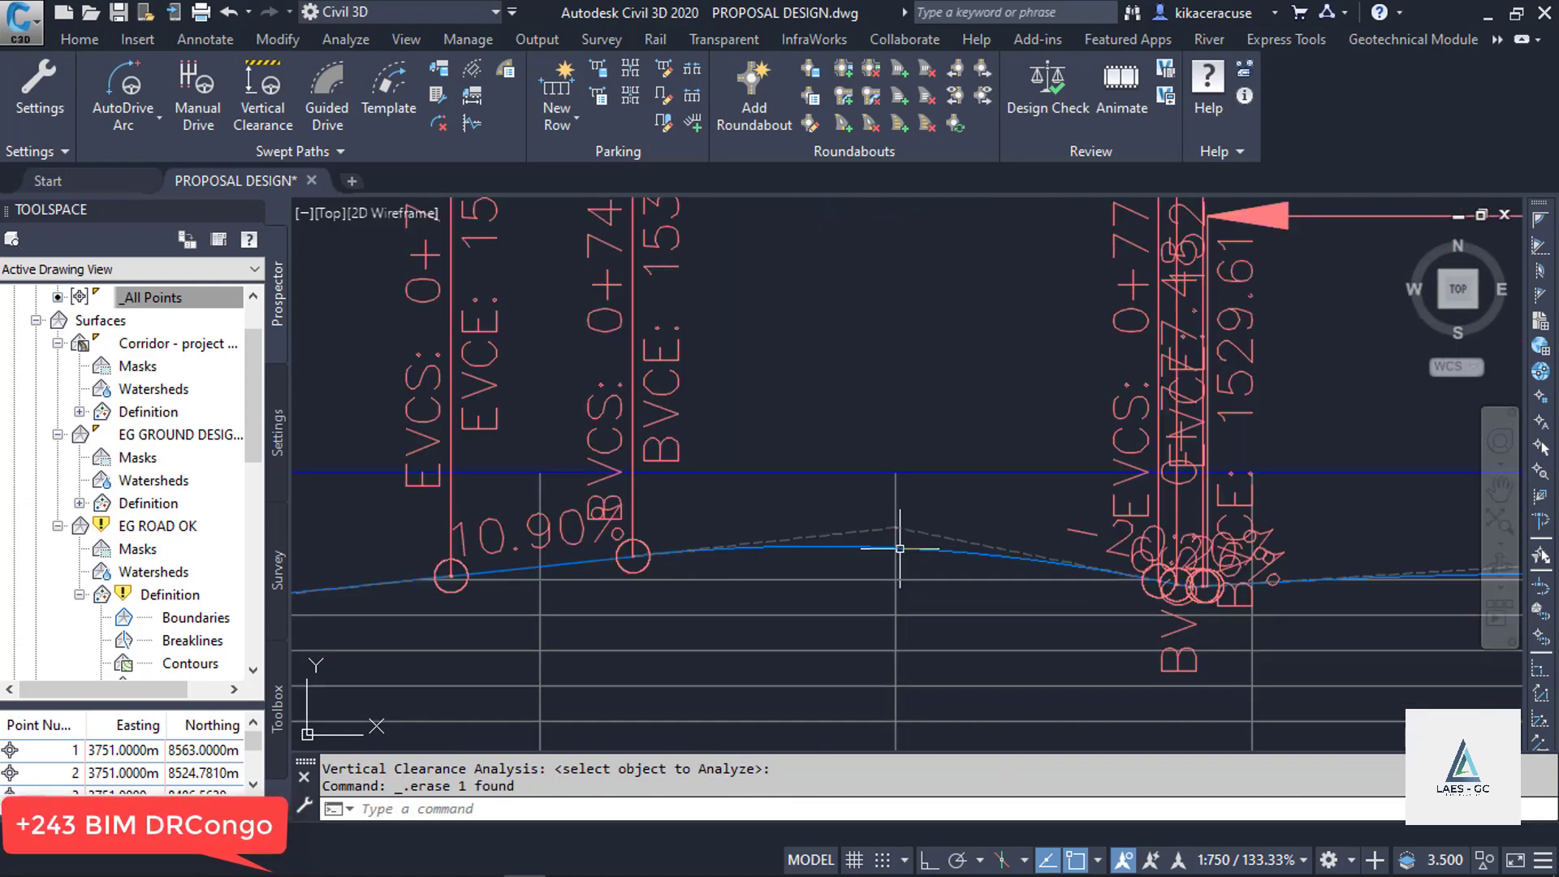
{"action": "scroll", "coordinate": [1300, 540], "scroll_direction": "down", "scroll_amount": 4}
{"action": "scroll", "coordinate": [1080, 551], "scroll_direction": "down", "scroll_amount": 5}
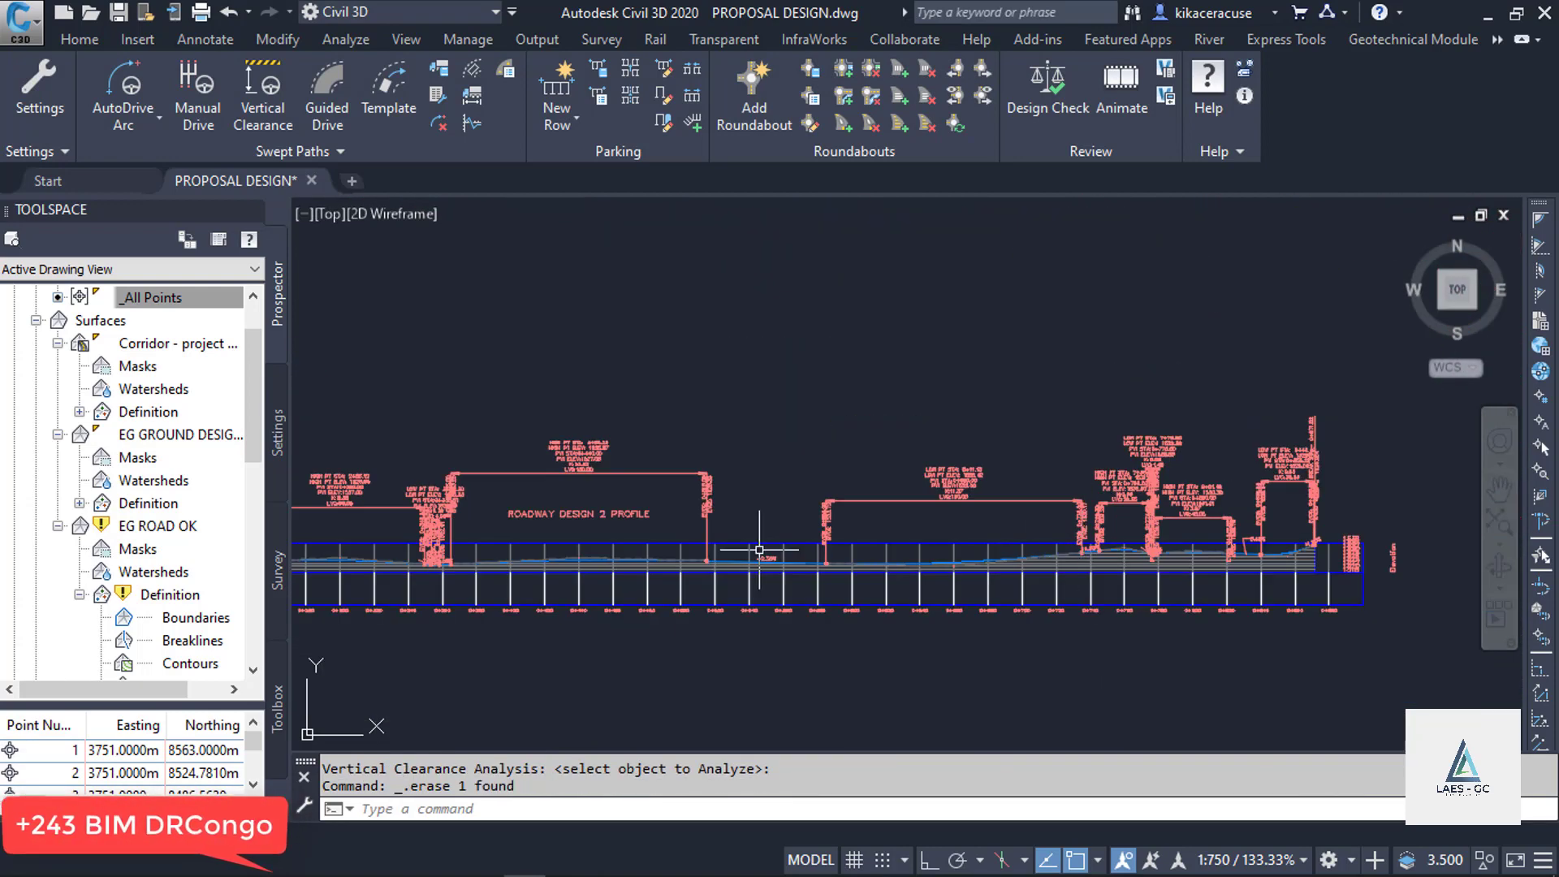
{"action": "scroll", "coordinate": [460, 625], "scroll_direction": "up", "scroll_amount": 5}
{"action": "scroll", "coordinate": [460, 625], "scroll_direction": "up", "scroll_amount": 5}
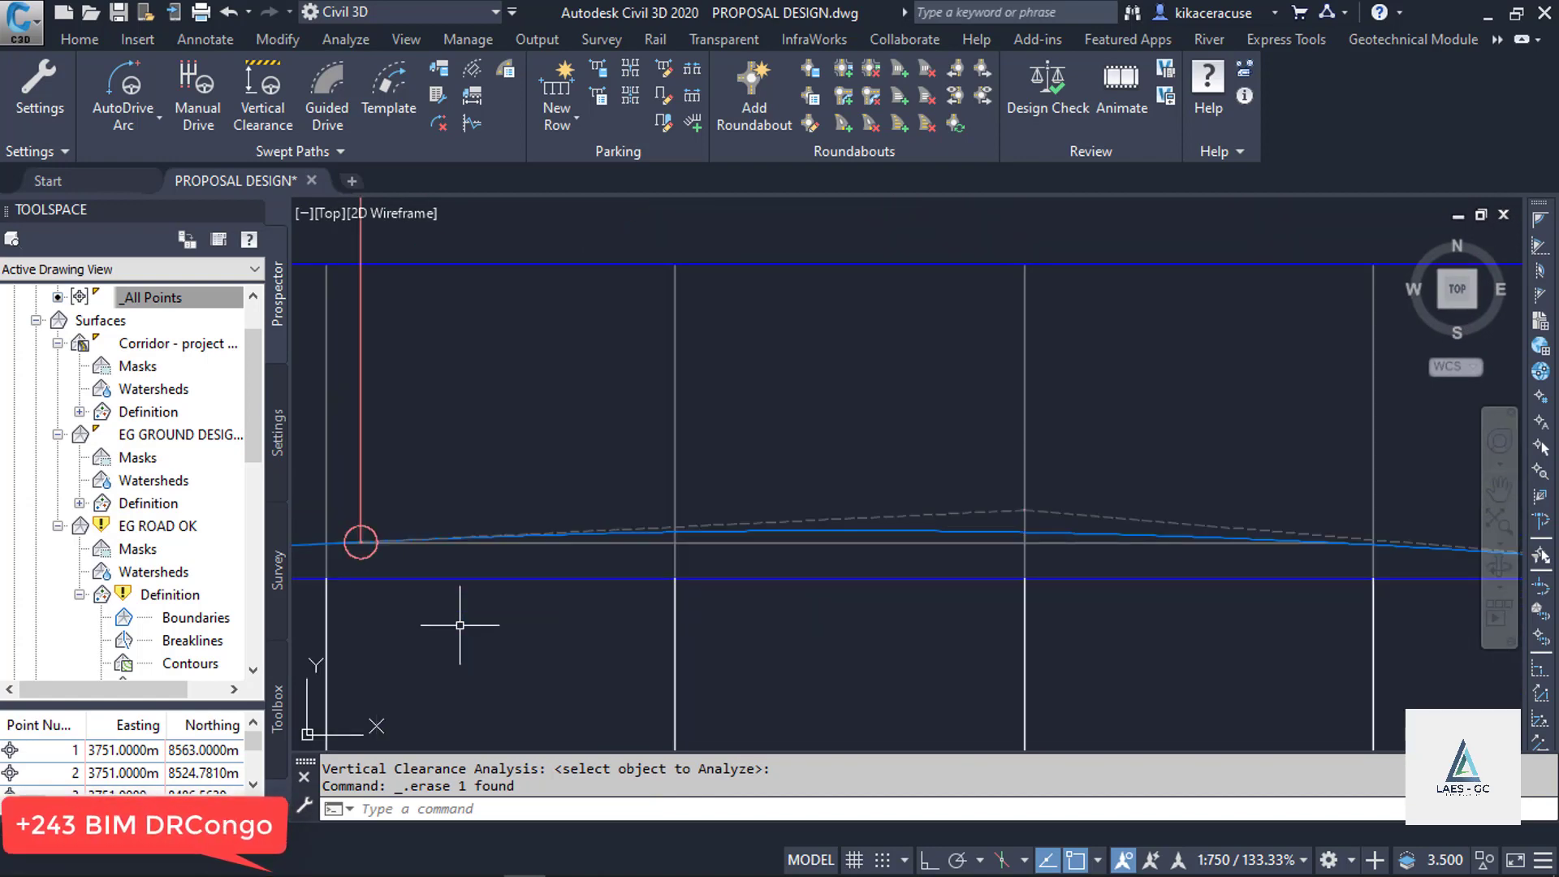
{"action": "left_click", "coordinate": [248, 71]}
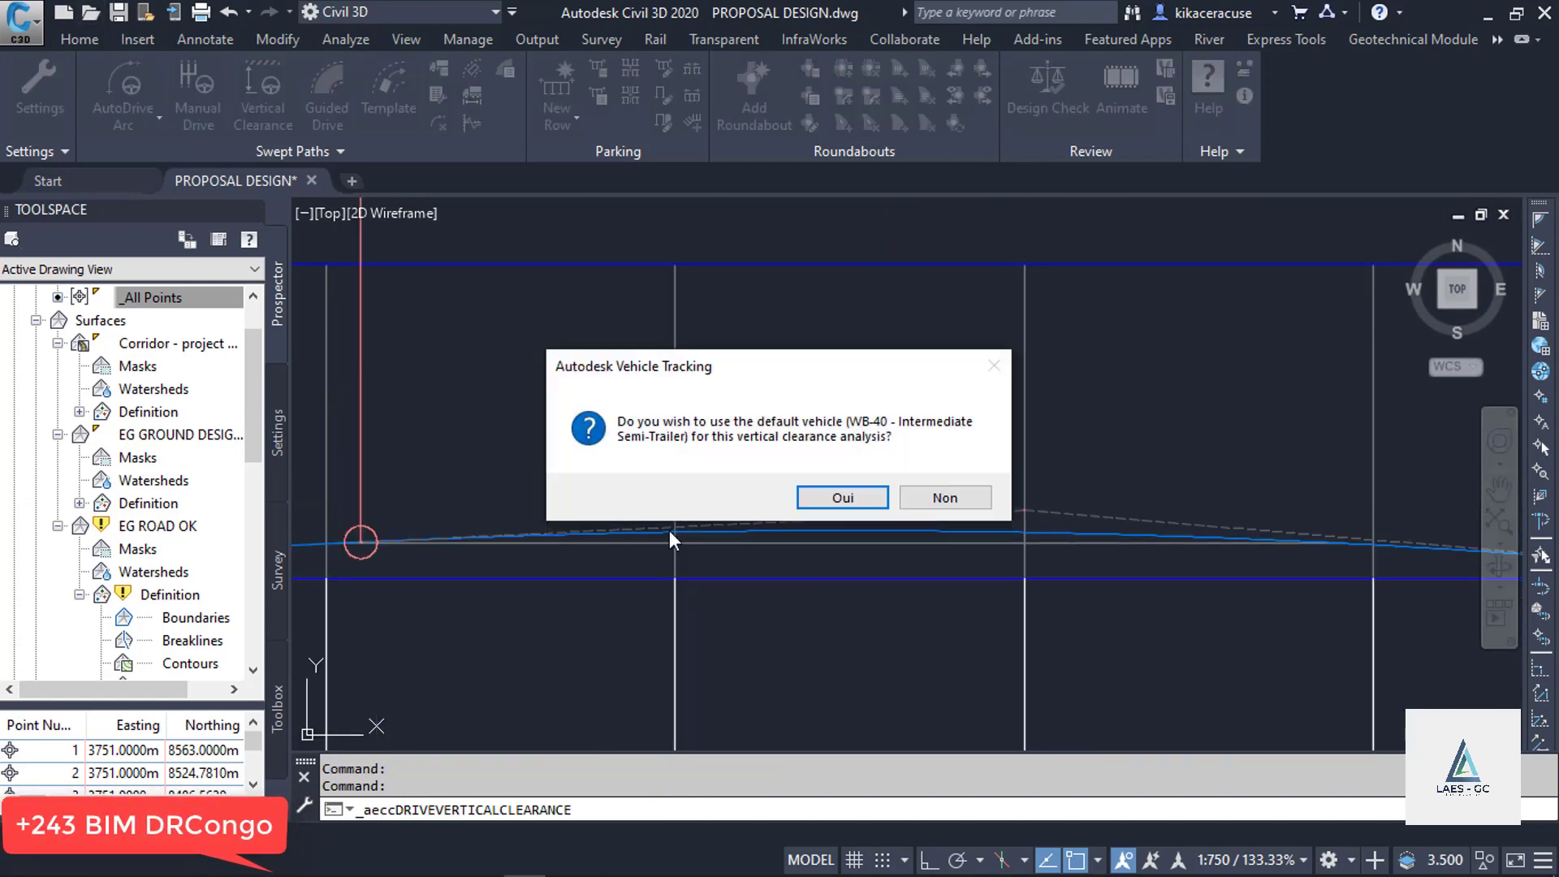
{"action": "left_click", "coordinate": [832, 497]}
{"action": "scroll", "coordinate": [763, 538], "scroll_direction": "up", "scroll_amount": 4}
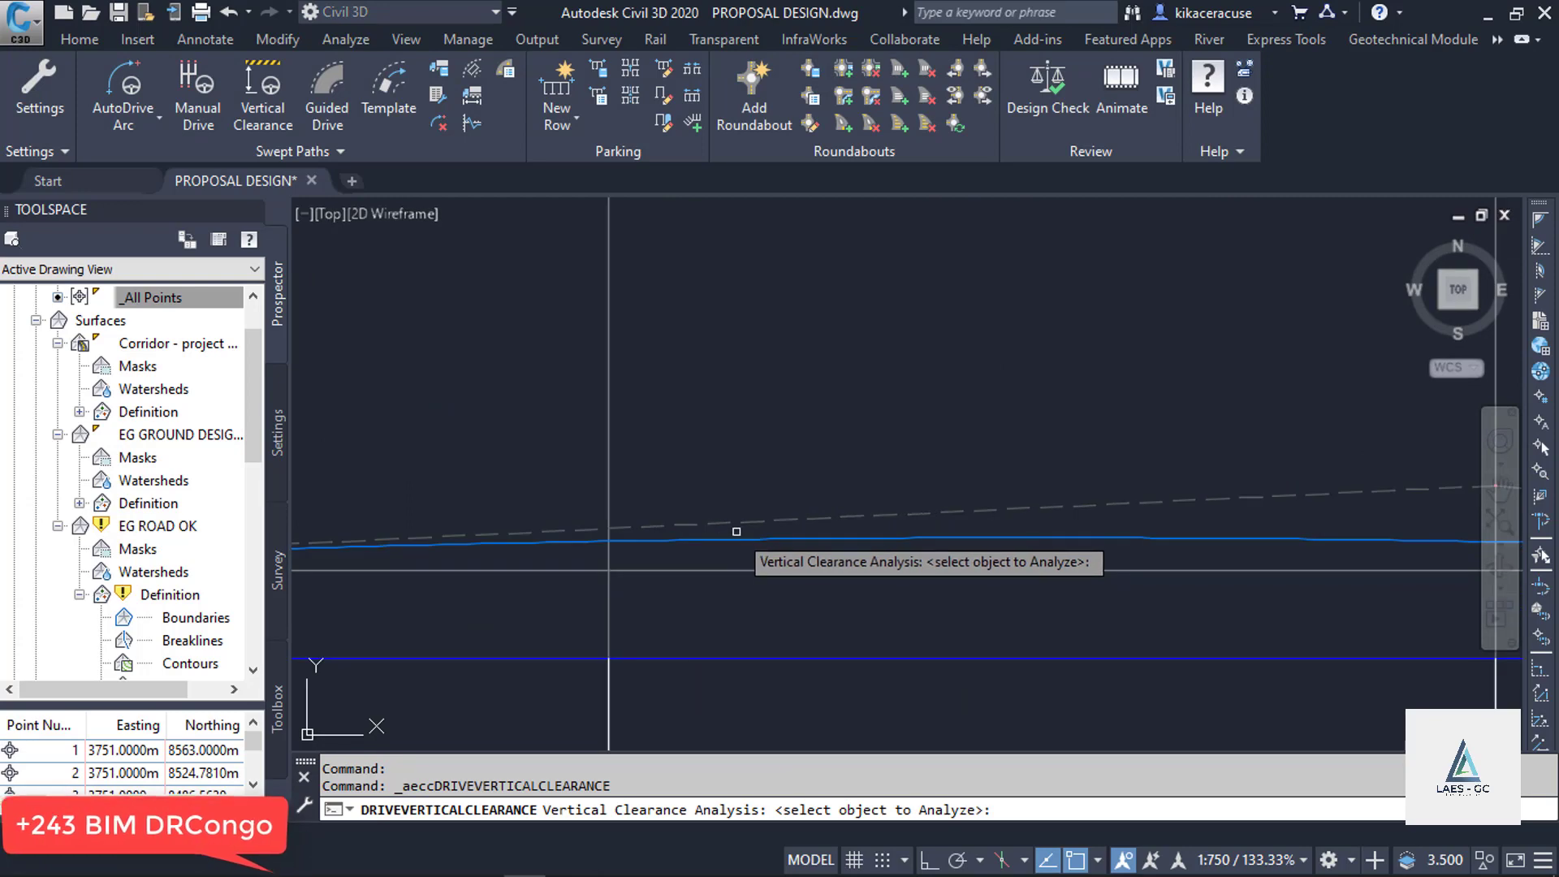
{"action": "left_click", "coordinate": [737, 537]}
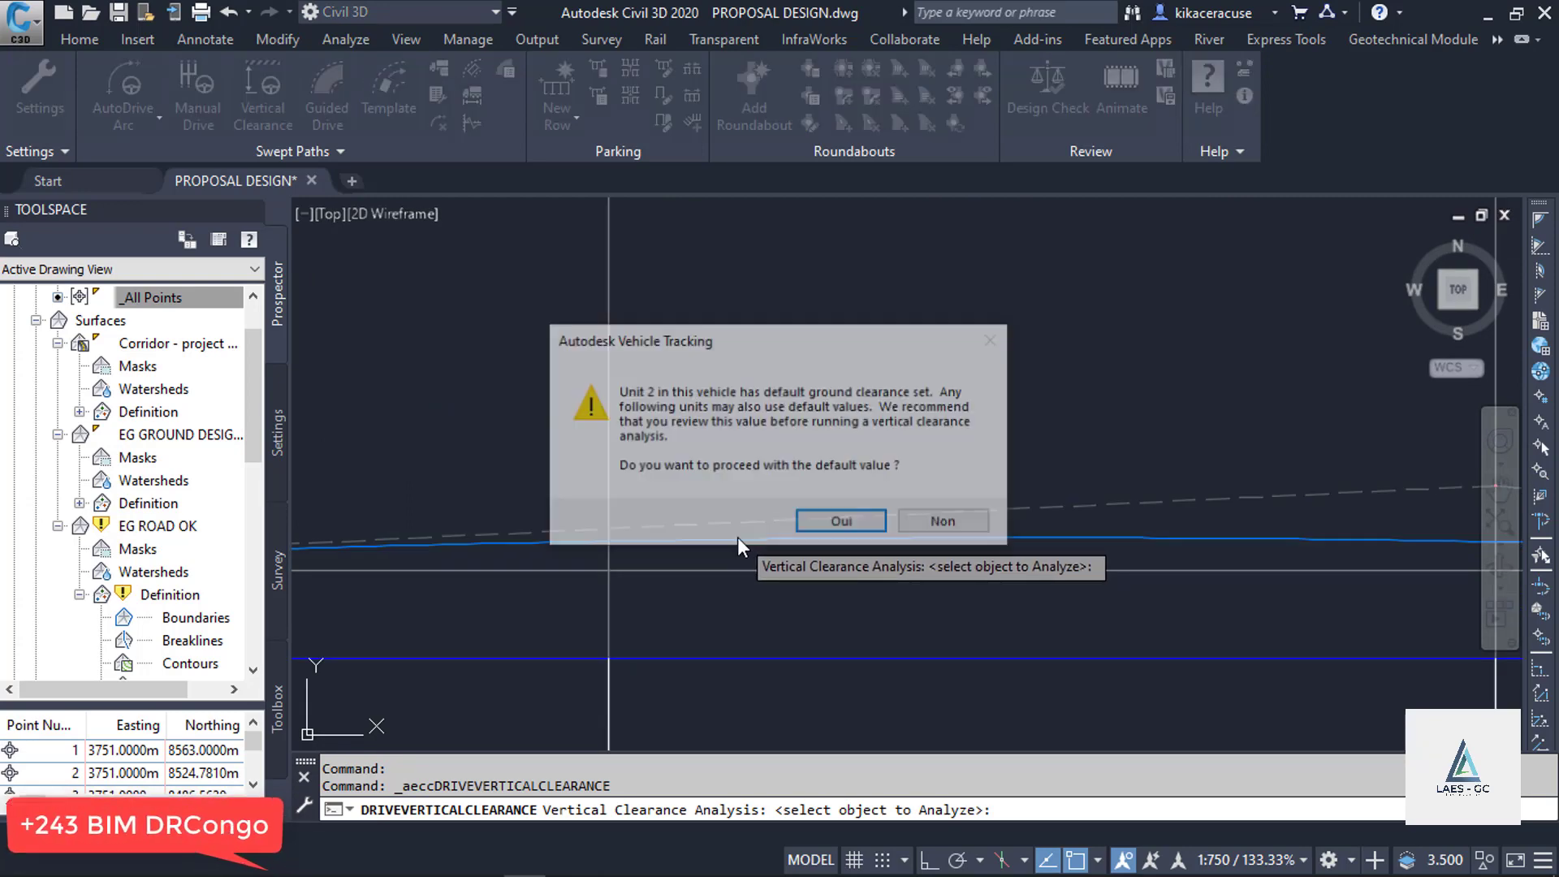
{"action": "left_click", "coordinate": [831, 524]}
Step: Examine the semi-trailer's clearance path along the profile, especially over the crest near station 0+760 and at the dip near 0+776.50
{"action": "scroll", "coordinate": [522, 524], "scroll_direction": "down", "scroll_amount": 5}
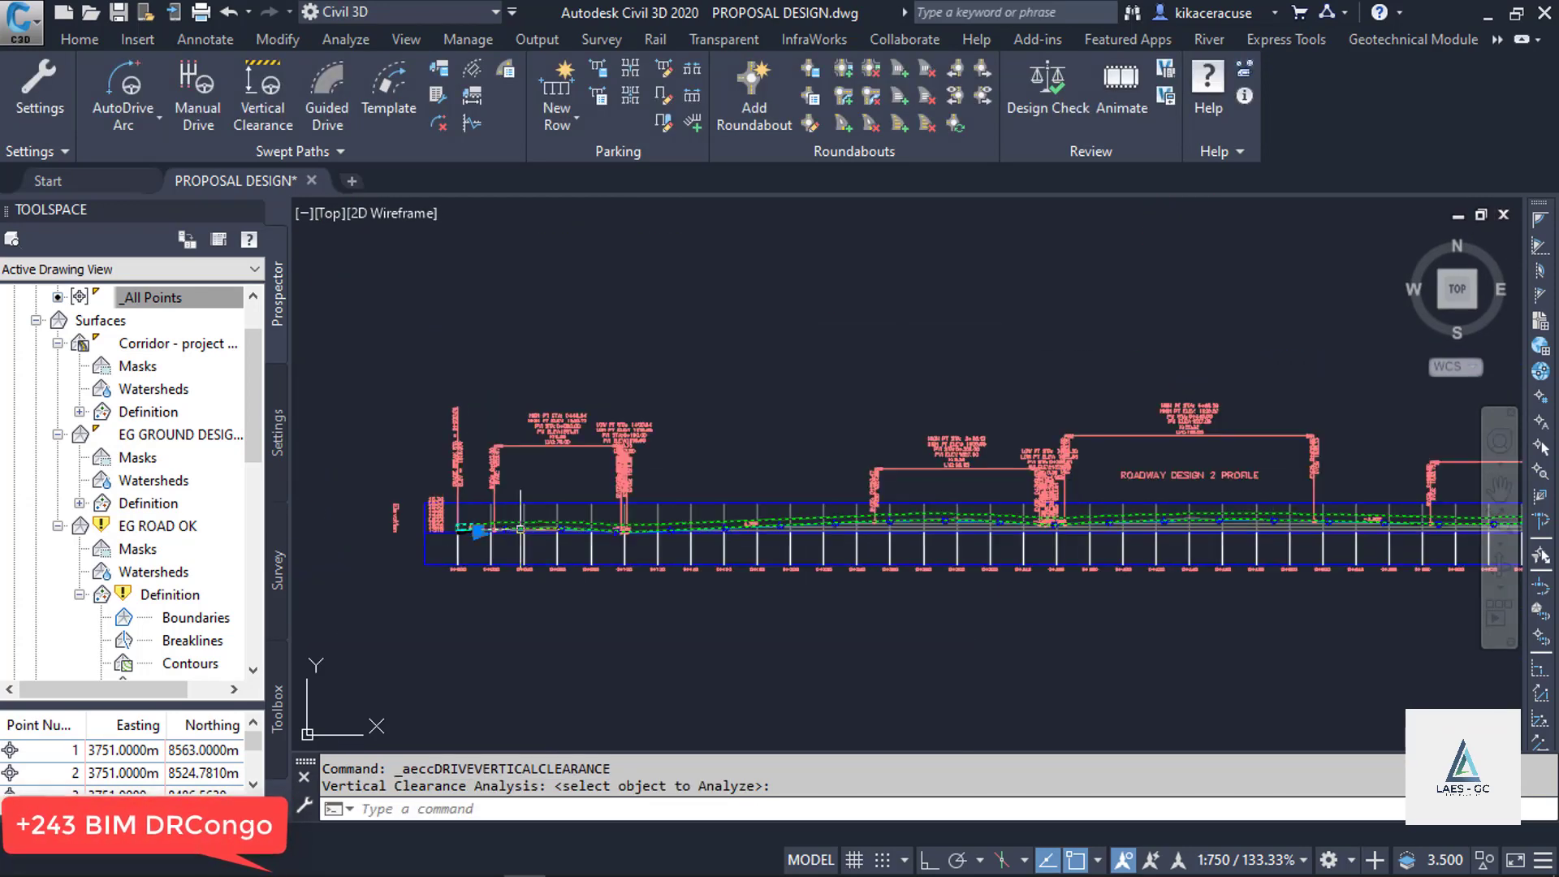
{"action": "scroll", "coordinate": [954, 536], "scroll_direction": "up", "scroll_amount": 8}
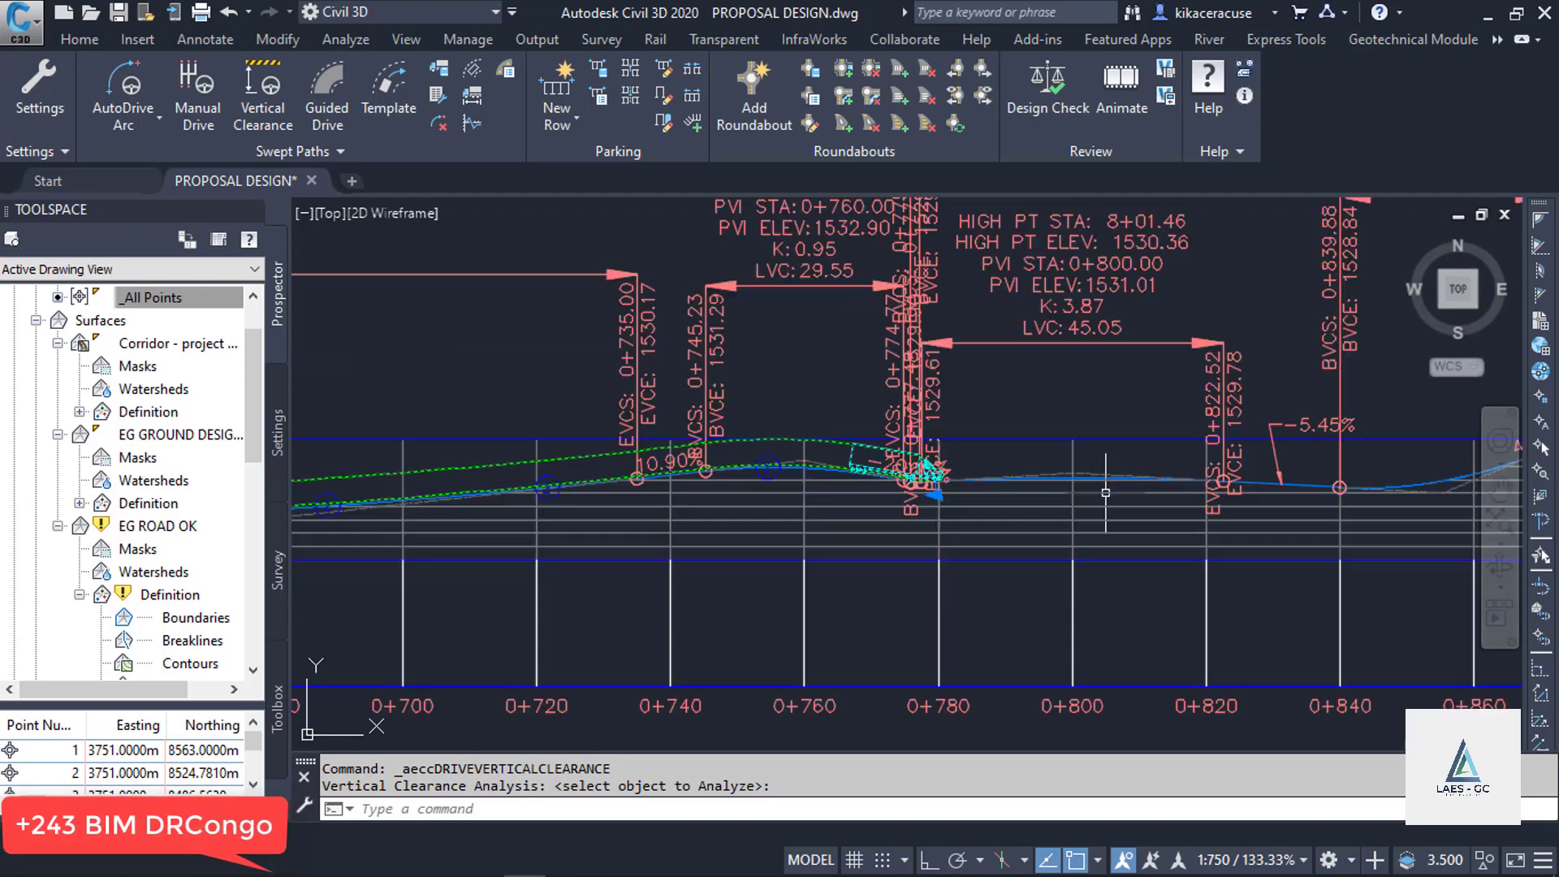
{"action": "scroll", "coordinate": [893, 471], "scroll_direction": "up", "scroll_amount": 5}
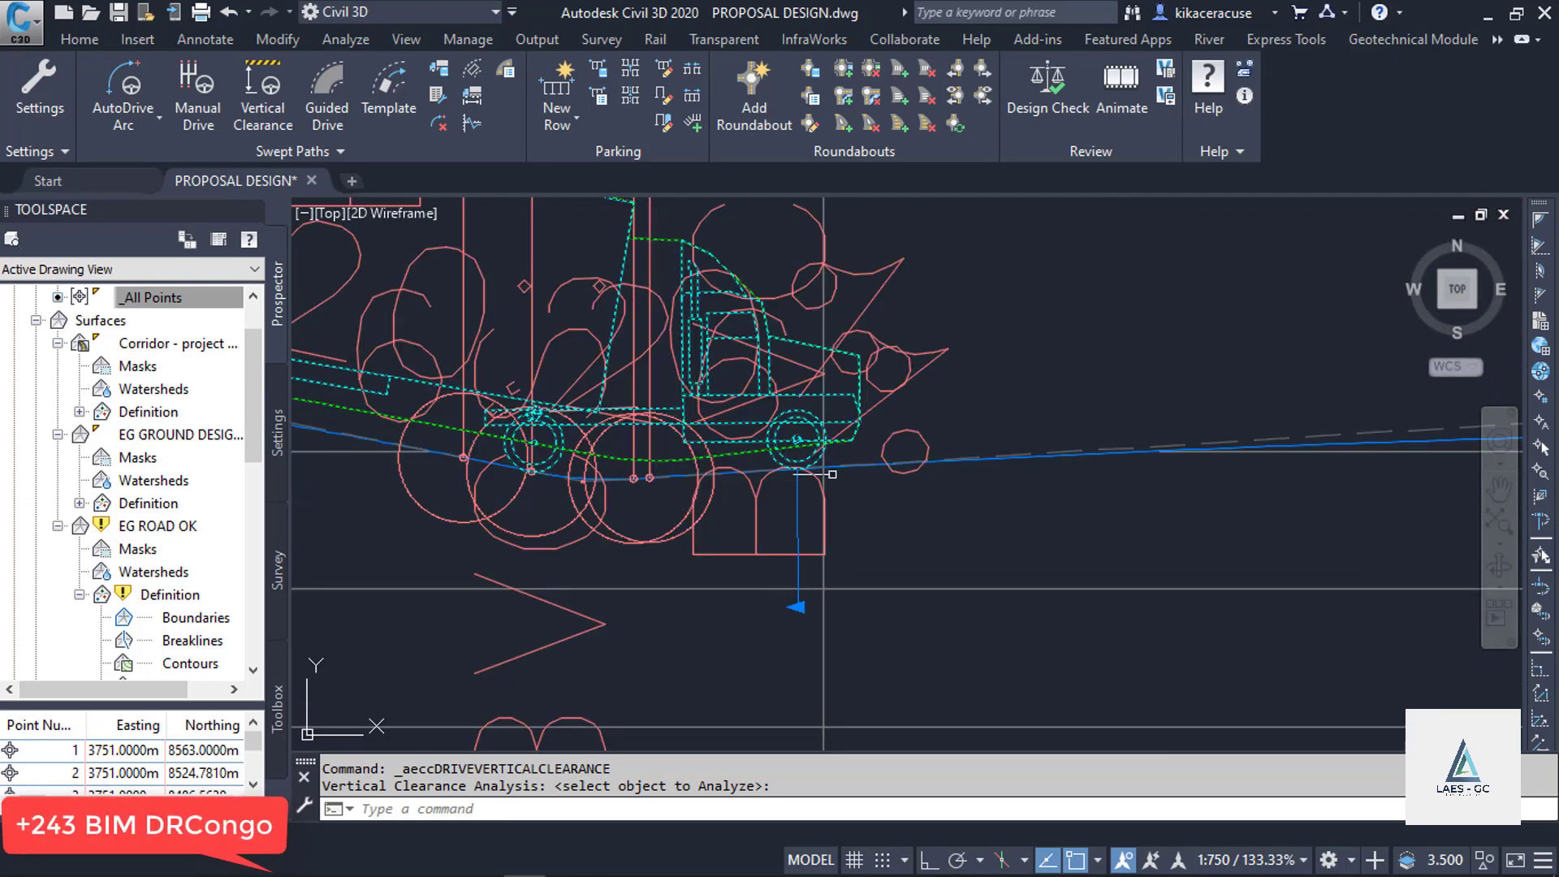
{"action": "scroll", "coordinate": [655, 478], "scroll_direction": "down", "scroll_amount": 10}
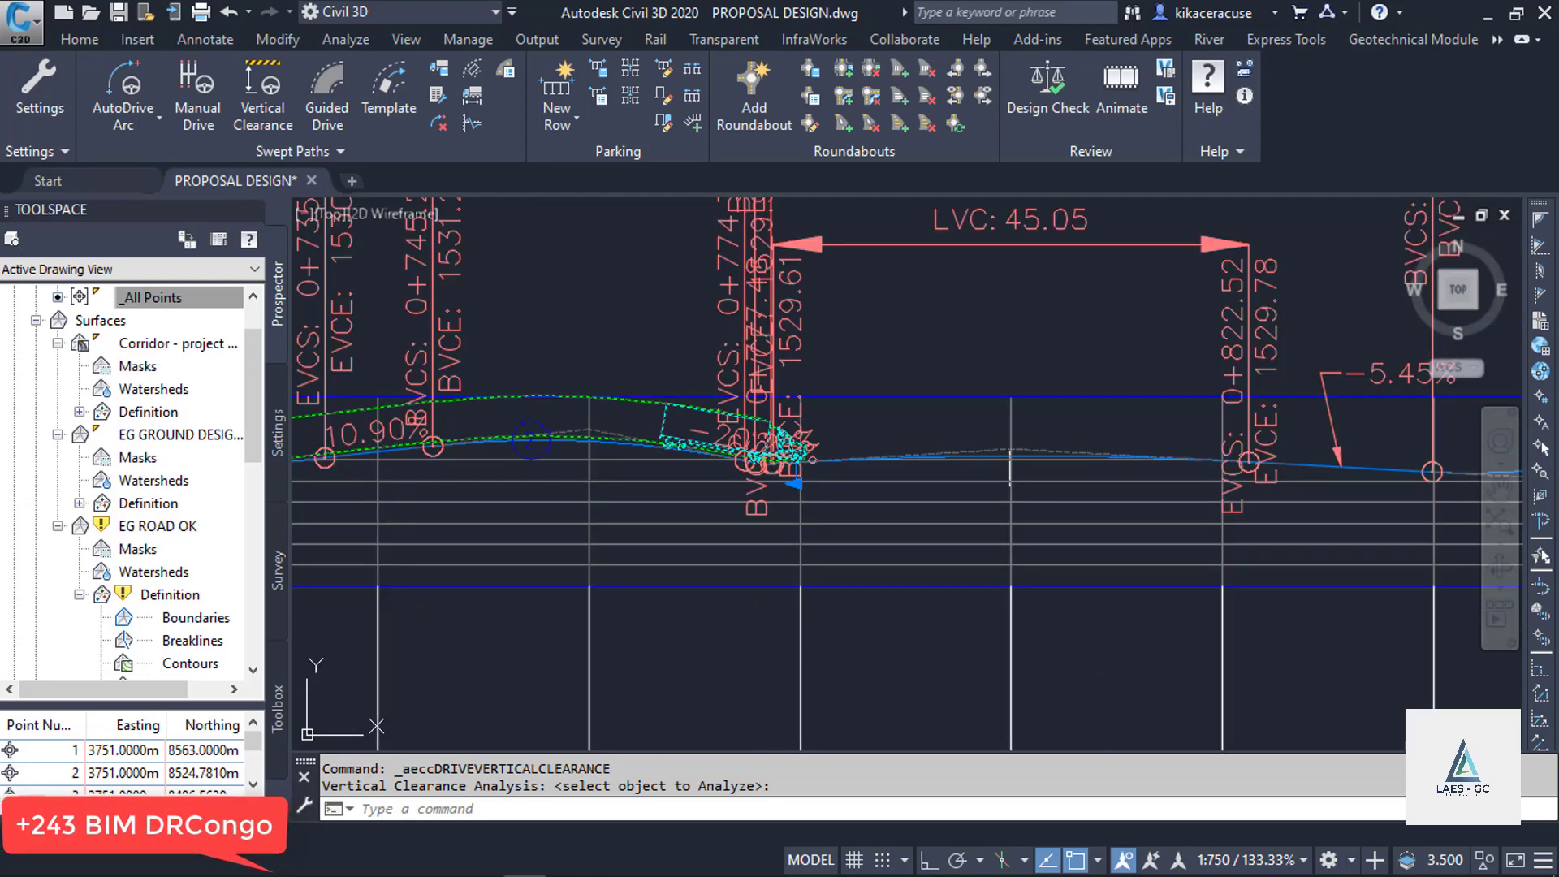
{"action": "scroll", "coordinate": [778, 450], "scroll_direction": "up", "scroll_amount": 5}
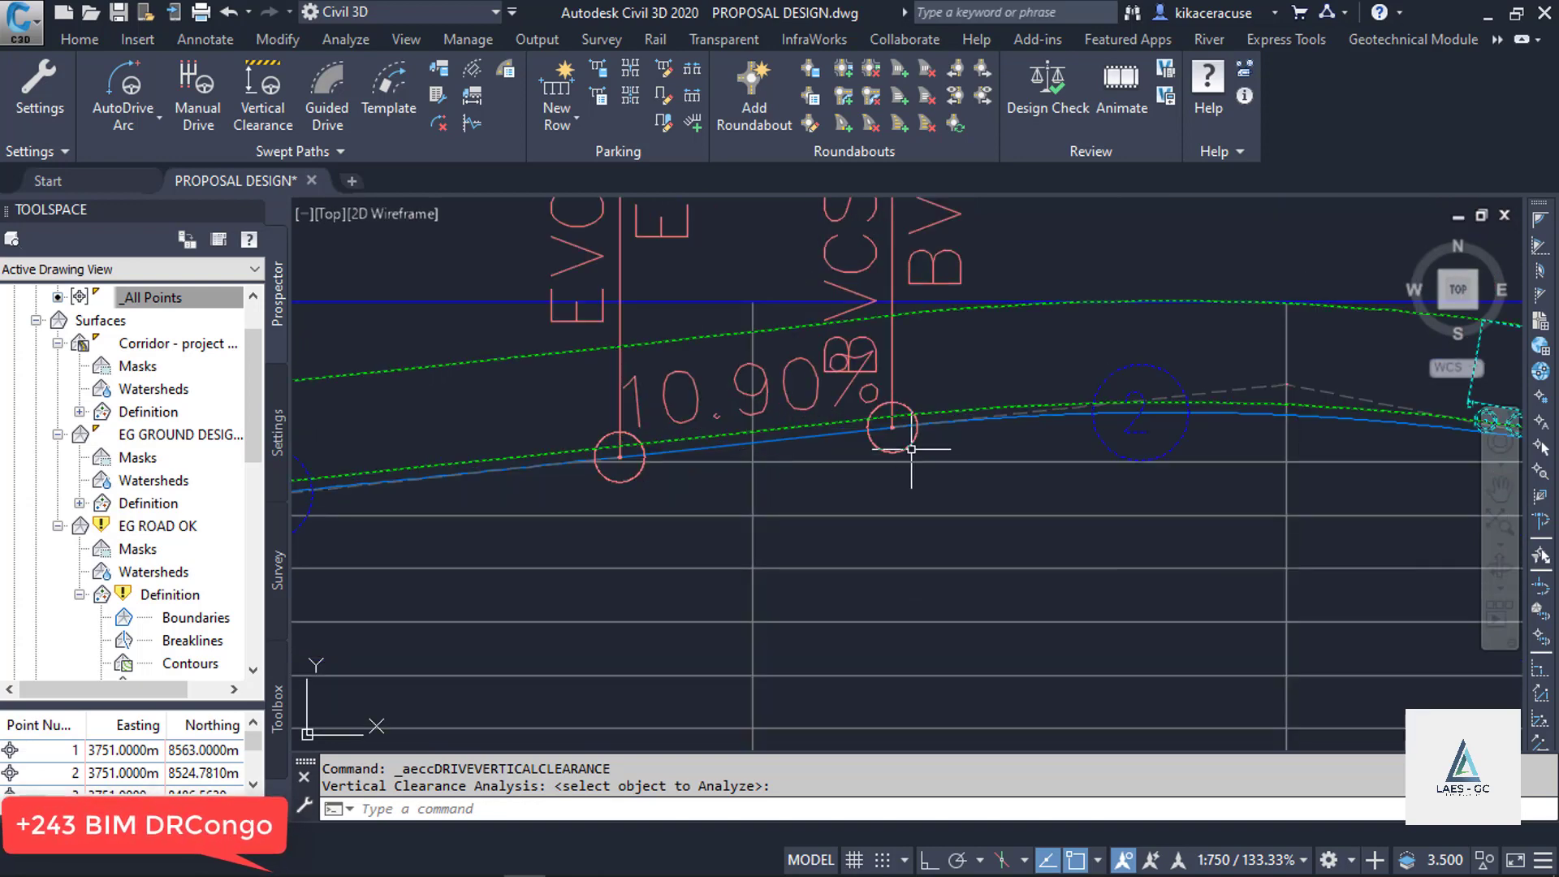
{"action": "scroll", "coordinate": [911, 449], "scroll_direction": "down", "scroll_amount": 6}
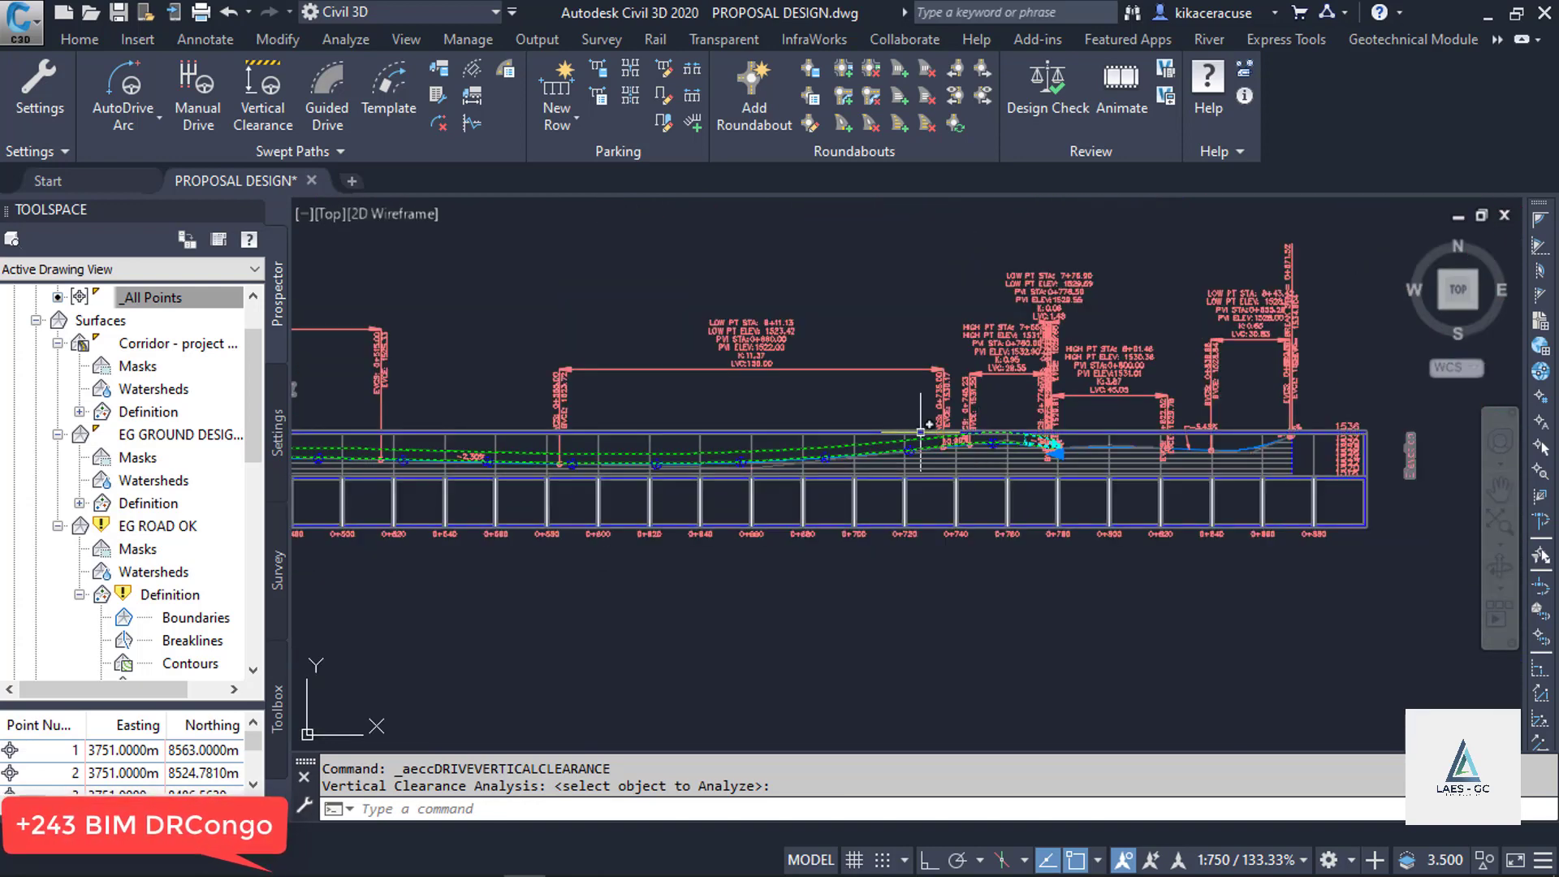
{"action": "scroll", "coordinate": [795, 437], "scroll_direction": "up", "scroll_amount": 6}
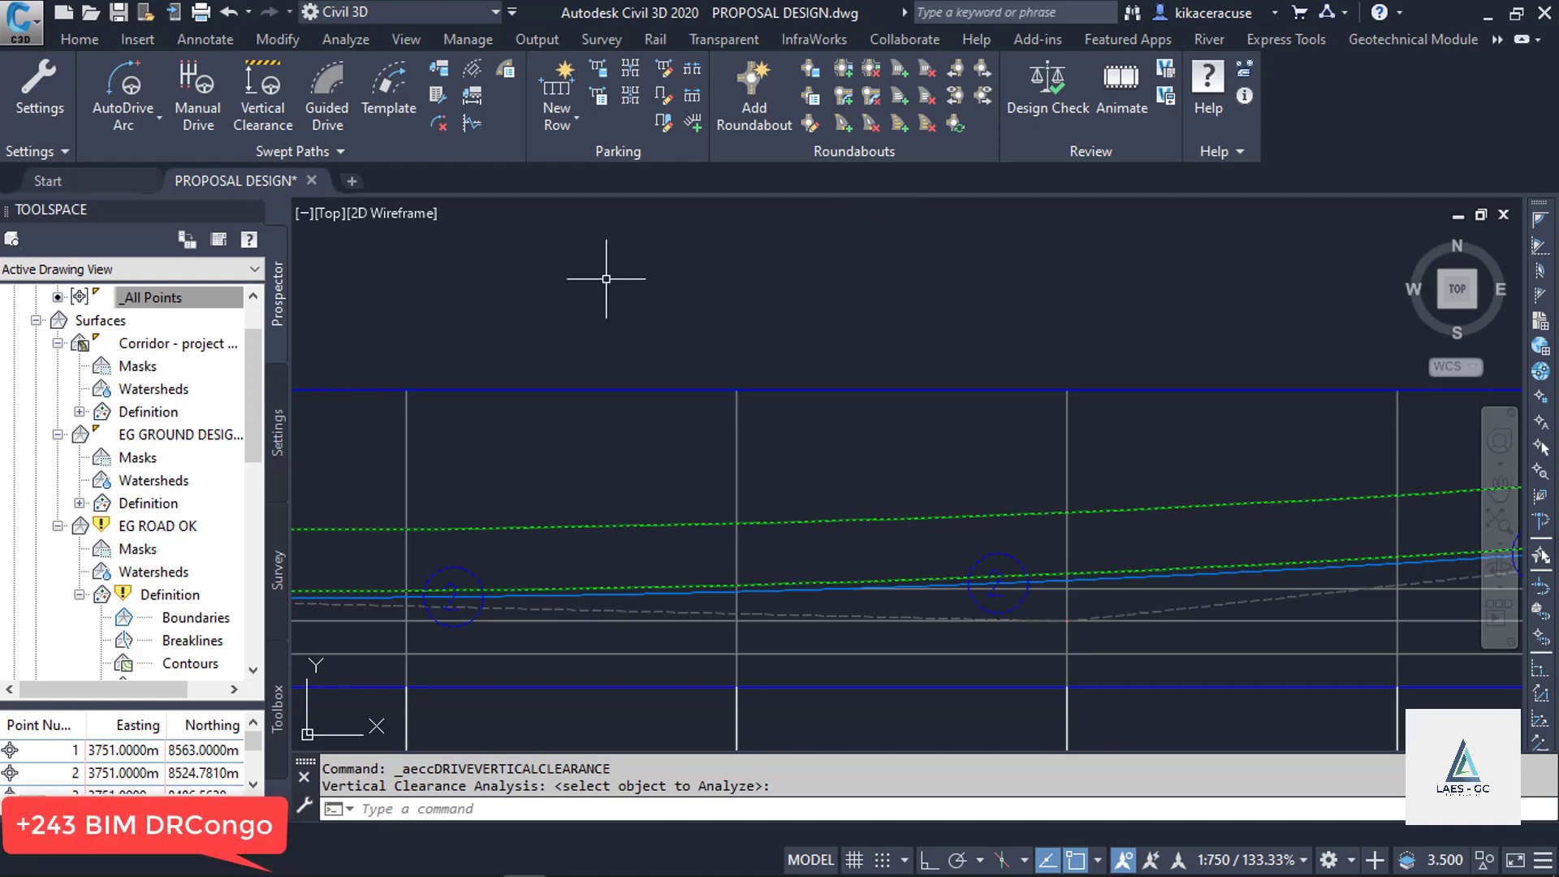
{"action": "scroll", "coordinate": [593, 301], "scroll_direction": "down", "scroll_amount": 4}
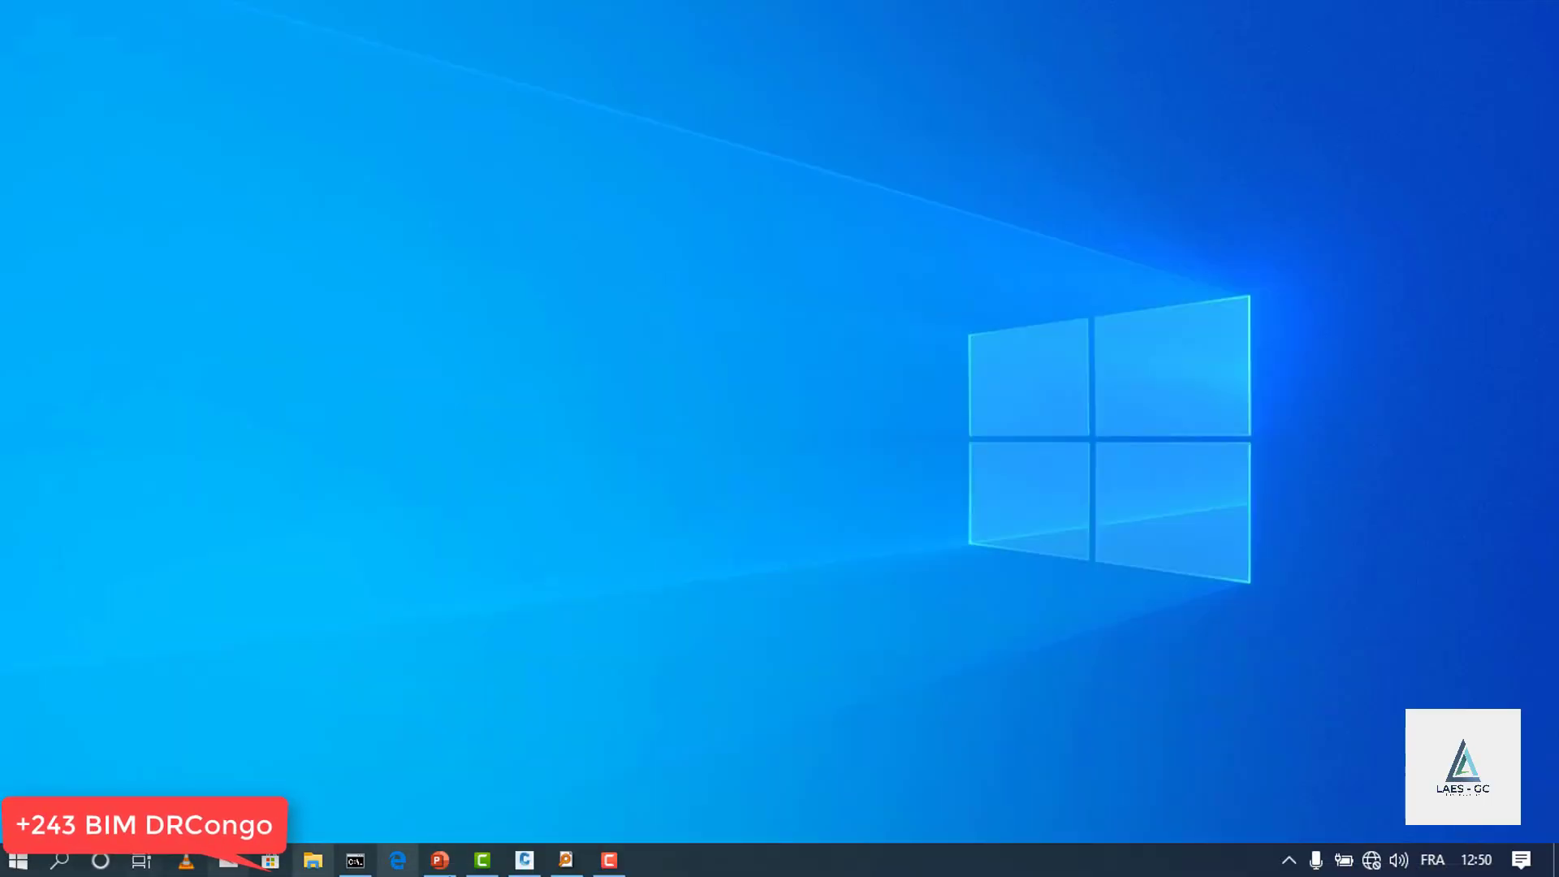
Step: Switch to the Vehicle Tracking webinar presentation in PowerPoint and review its slides from the title through Roundabout Design
{"action": "left_click", "coordinate": [440, 860]}
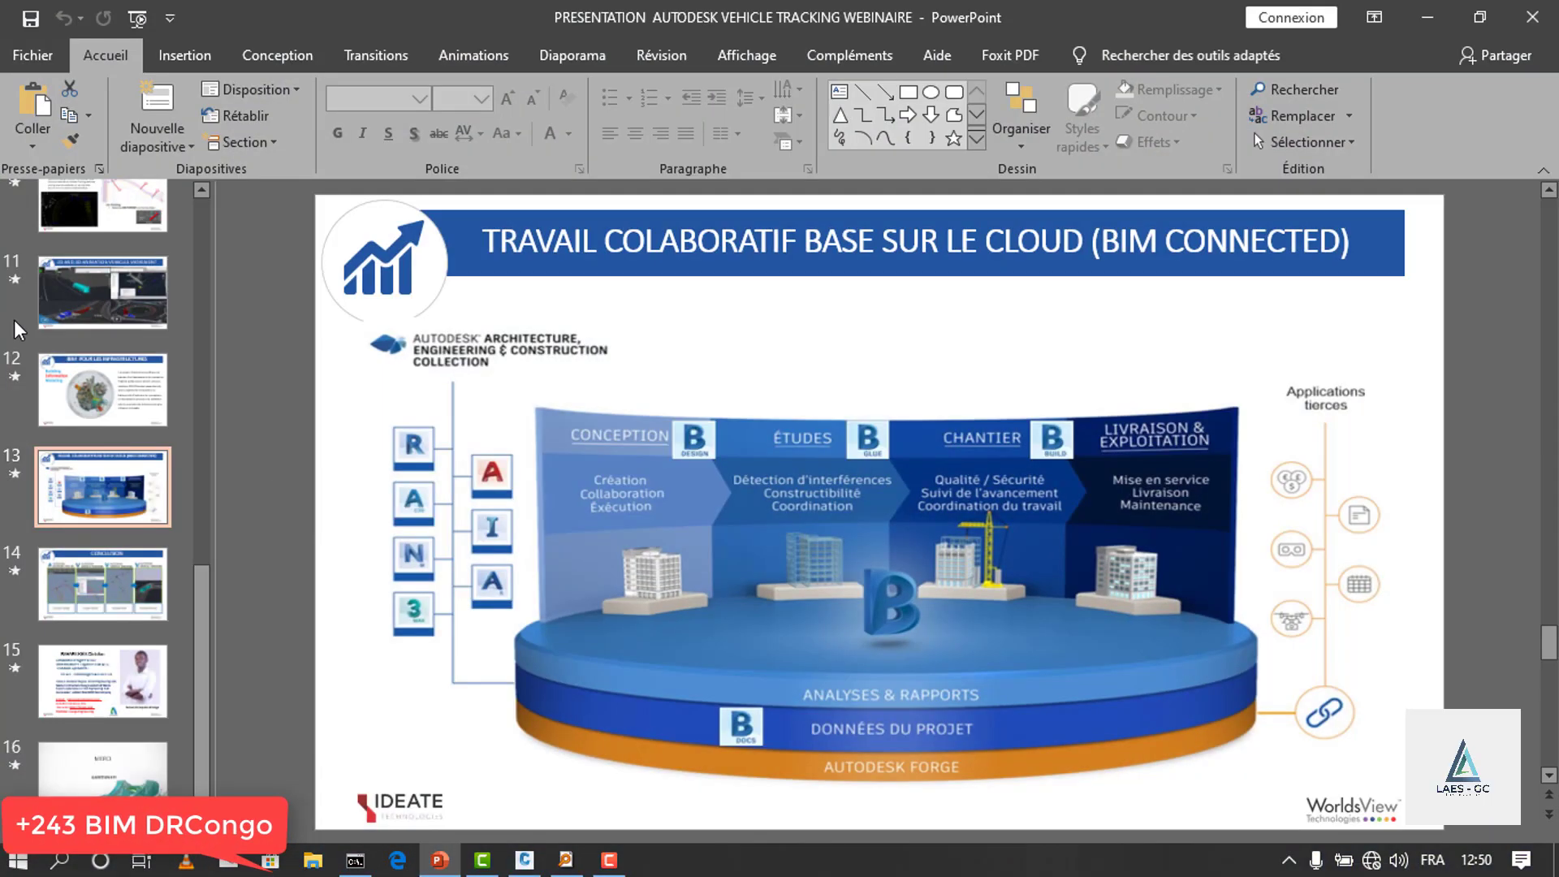
{"action": "scroll", "coordinate": [126, 204], "scroll_direction": "up", "scroll_amount": 1}
{"action": "left_click", "coordinate": [79, 245]}
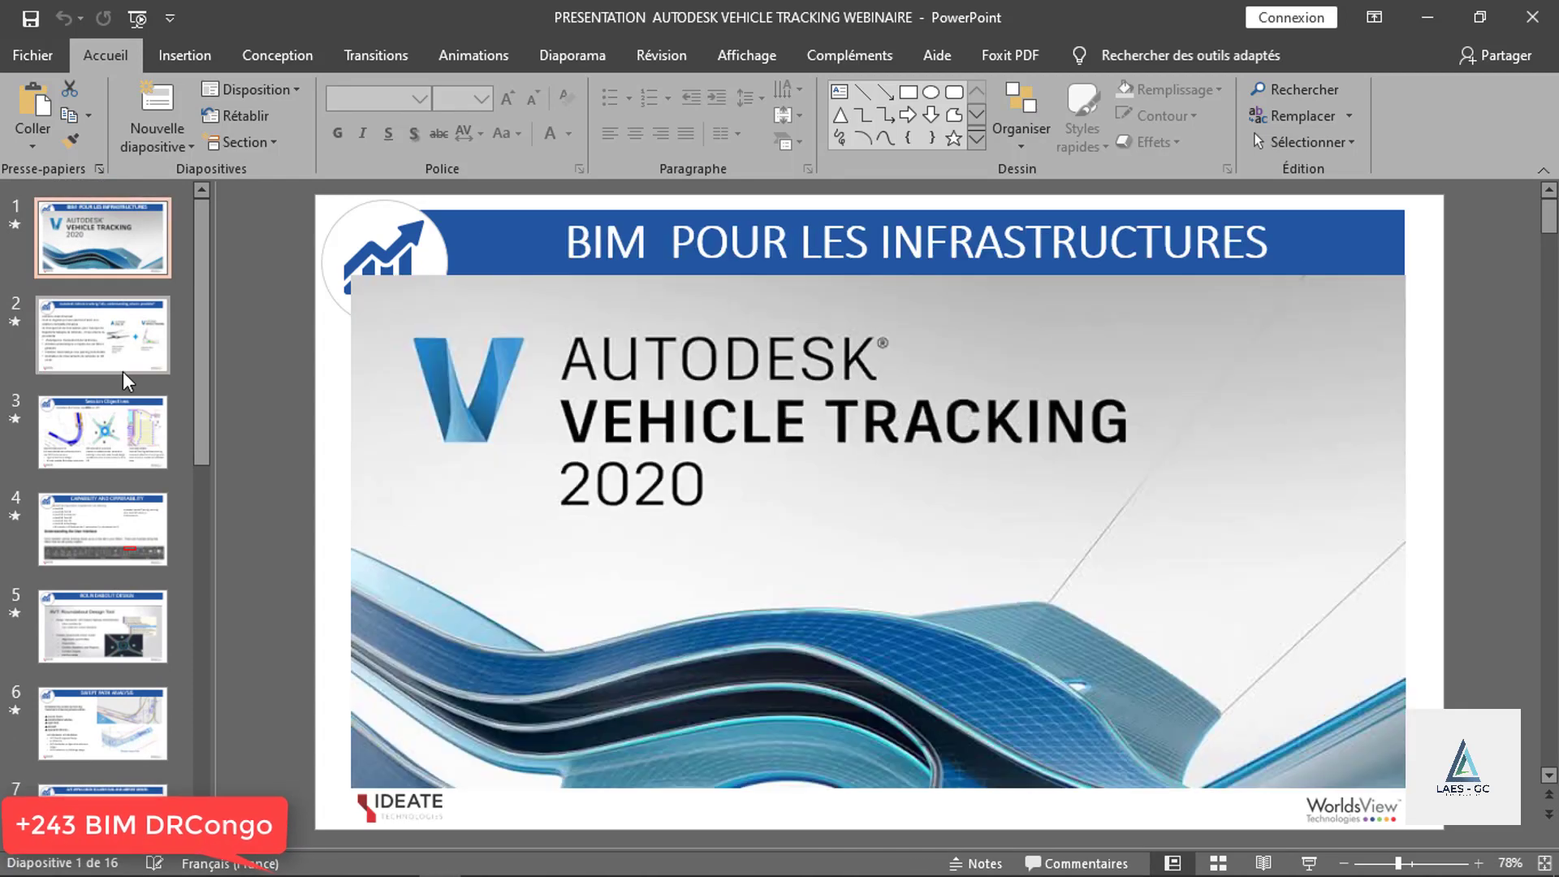
{"action": "left_click", "coordinate": [123, 366]}
{"action": "left_click", "coordinate": [101, 437]}
{"action": "left_click", "coordinate": [111, 529]}
{"action": "left_click", "coordinate": [94, 640]}
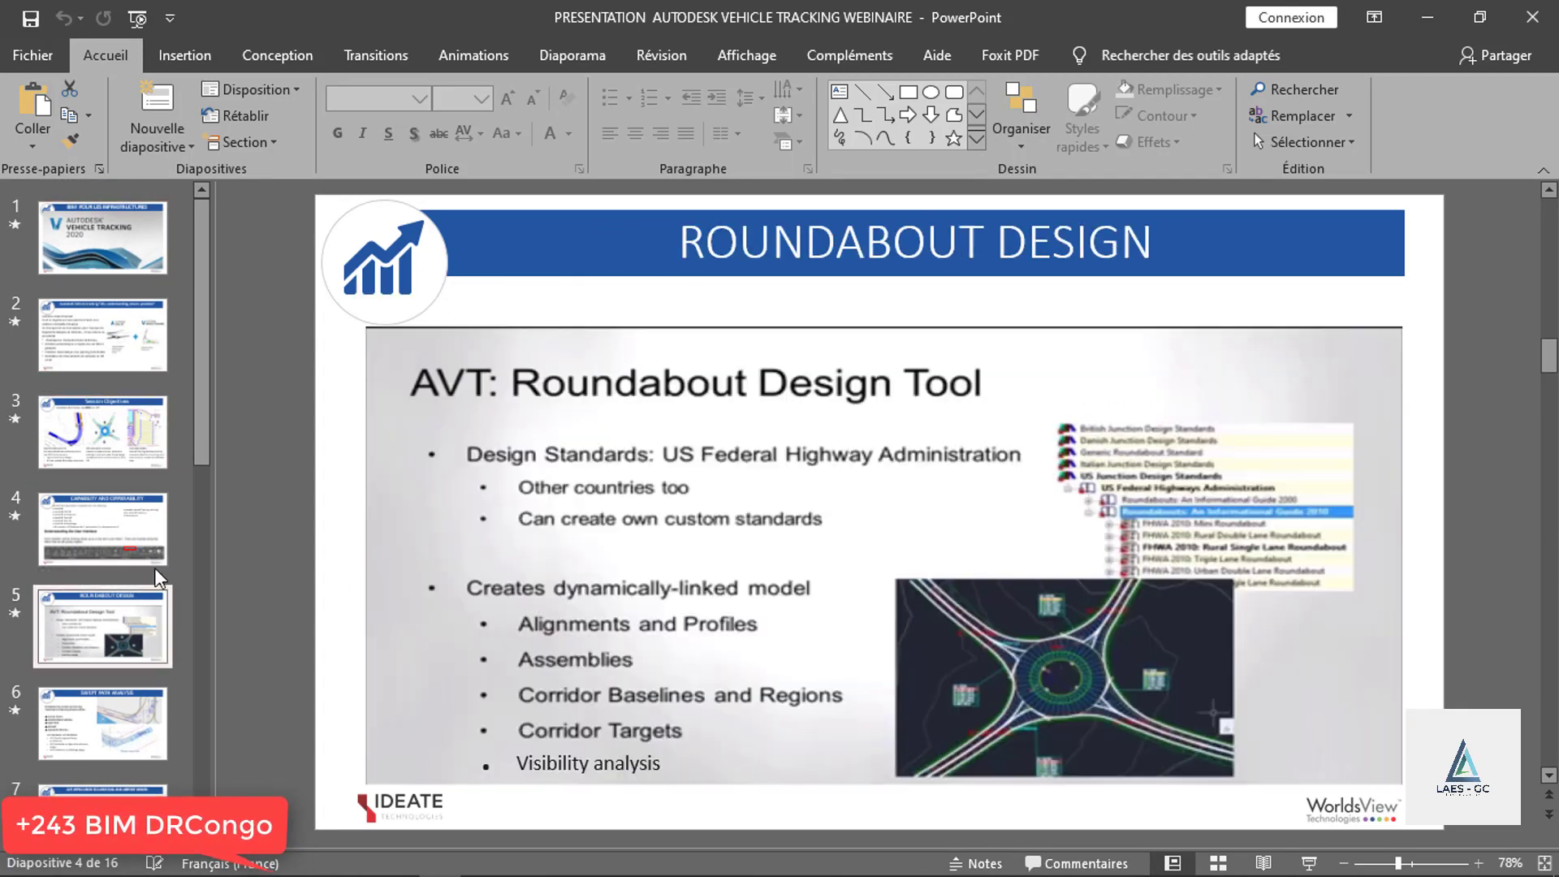
Step: View the Swept Path Analysis slide and the slide on AVT application to light rail and airport design
{"action": "scroll", "coordinate": [104, 605], "scroll_direction": "down", "scroll_amount": 1}
{"action": "scroll", "coordinate": [104, 596], "scroll_direction": "down", "scroll_amount": 1}
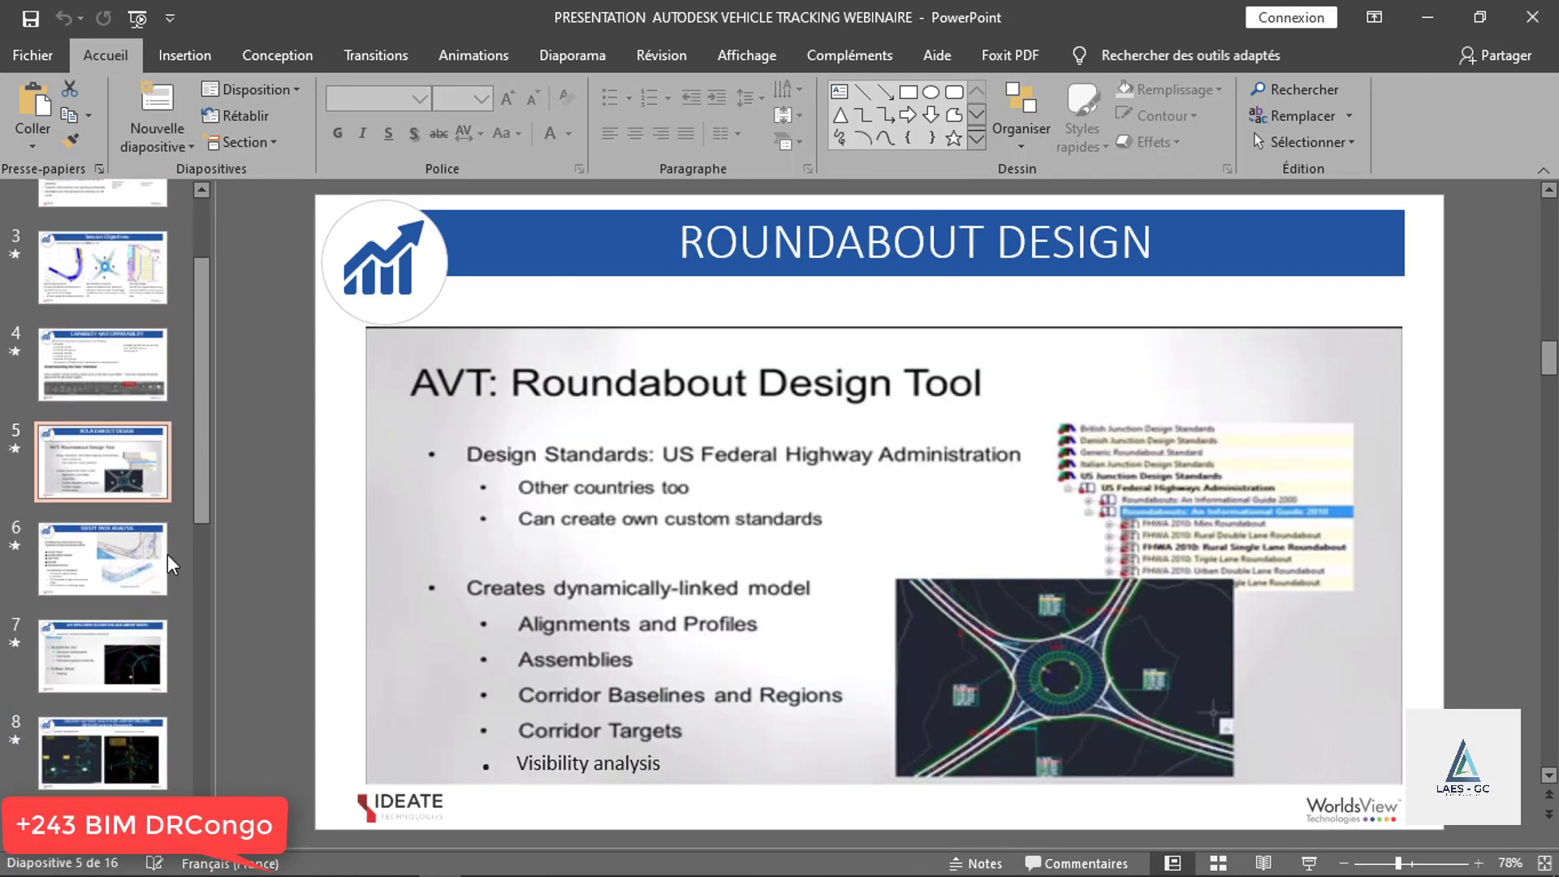
{"action": "left_click", "coordinate": [134, 562]}
{"action": "scroll", "coordinate": [134, 563], "scroll_direction": "down", "scroll_amount": 2}
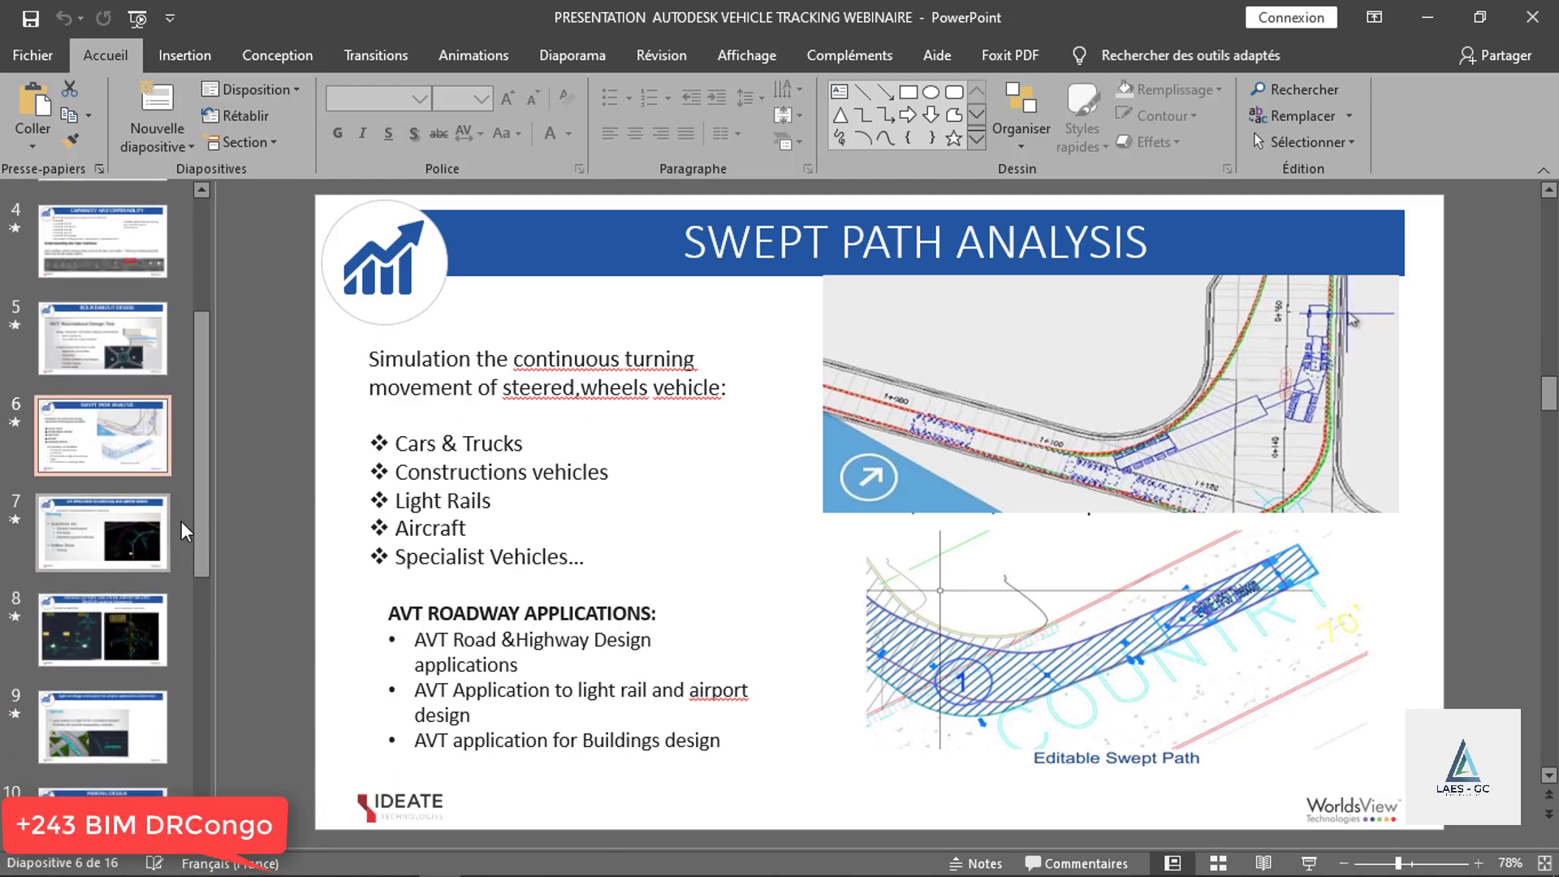
{"action": "left_click", "coordinate": [134, 560]}
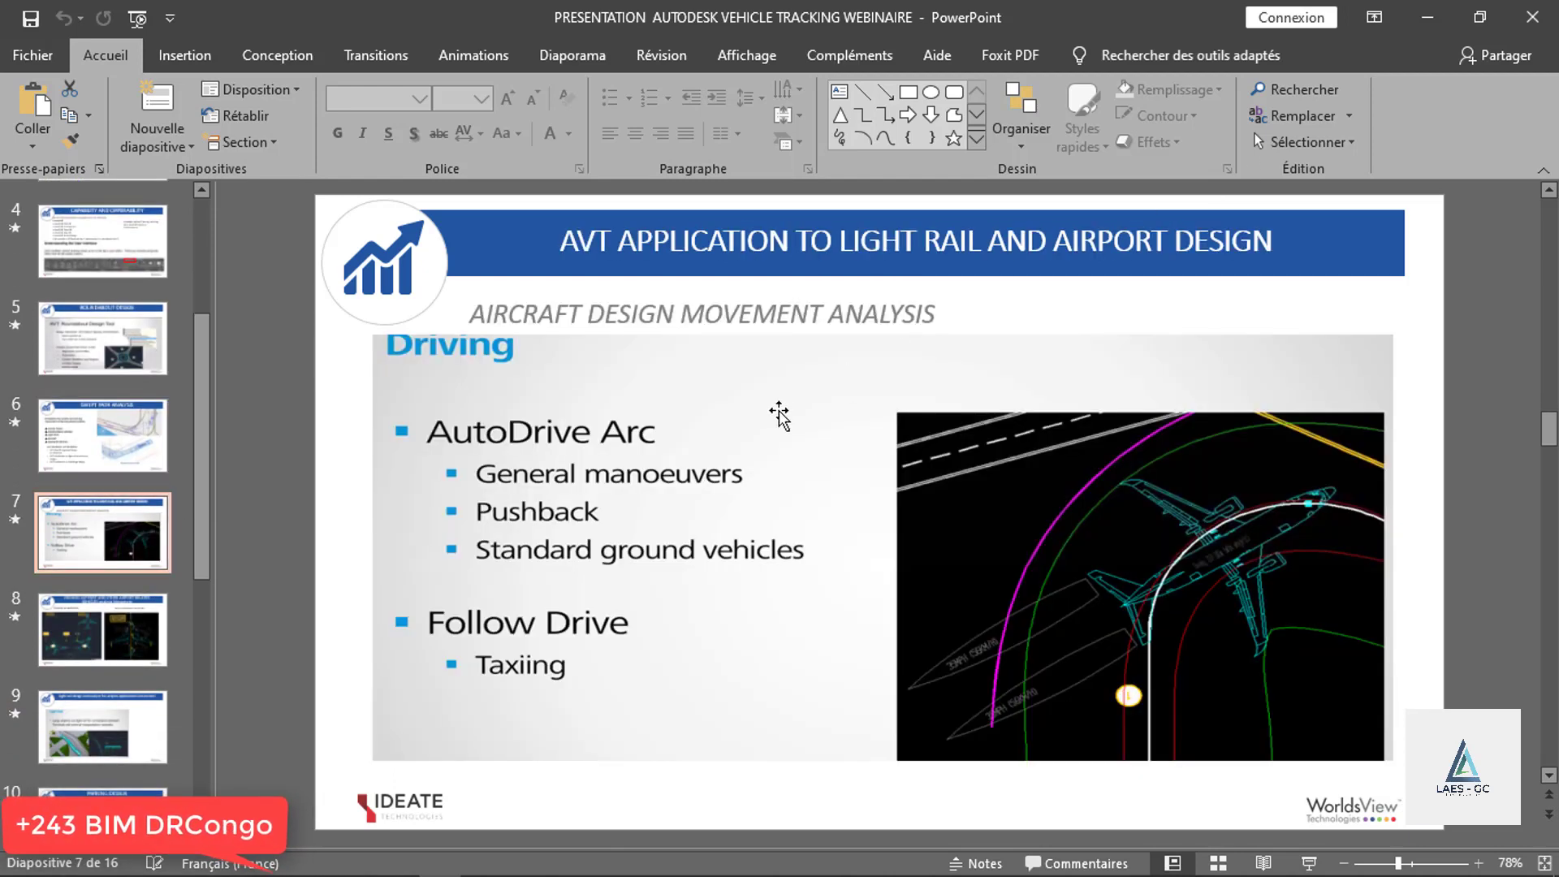